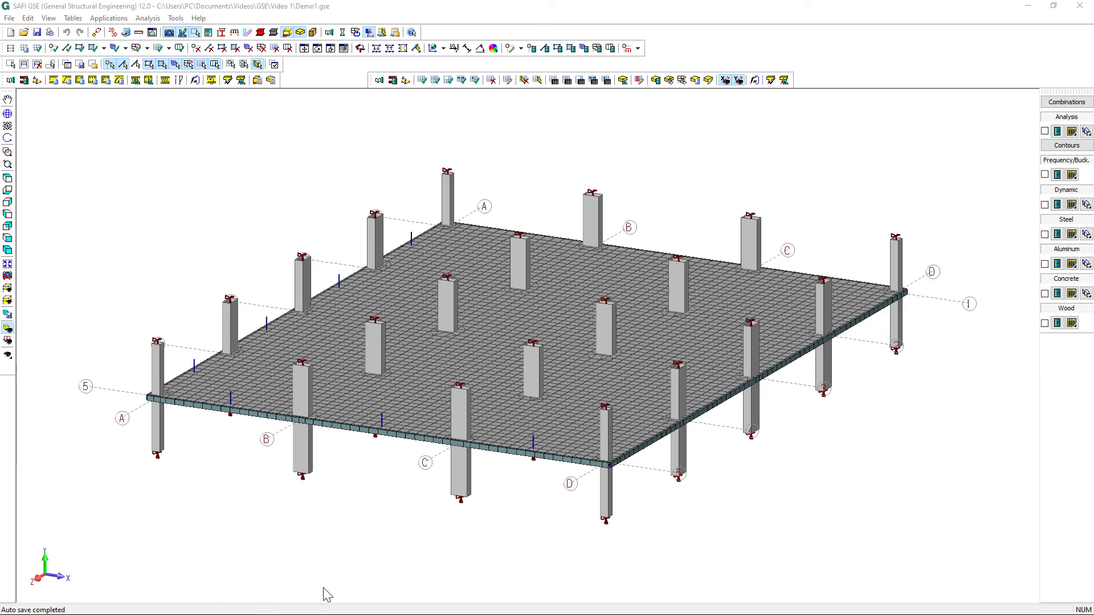
Examine the finished slab and column model from several angles, comparing the solid and wireframe display near the corner column at A5.
{"action": "middle_click_drag", "start_coordinate": [466, 509], "coordinate": [448, 439]}
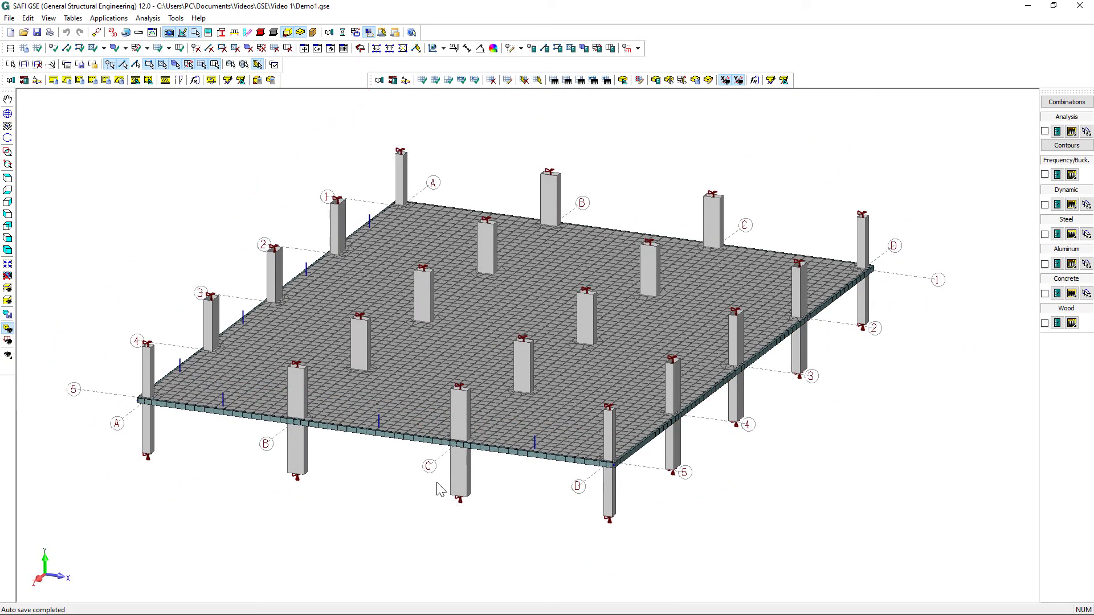
{"action": "middle_click_drag", "start_coordinate": [439, 448], "coordinate": [442, 453]}
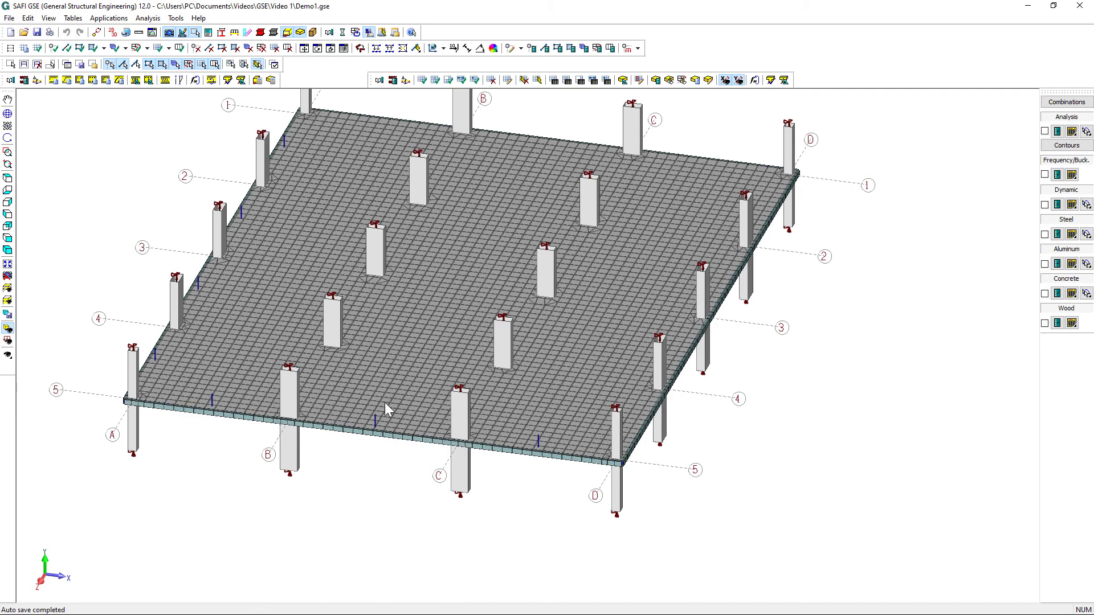
{"action": "middle_click_drag", "start_coordinate": [438, 292], "coordinate": [467, 329]}
{"action": "scroll", "coordinate": [430, 312], "scroll_direction": "down", "scroll_amount": 3}
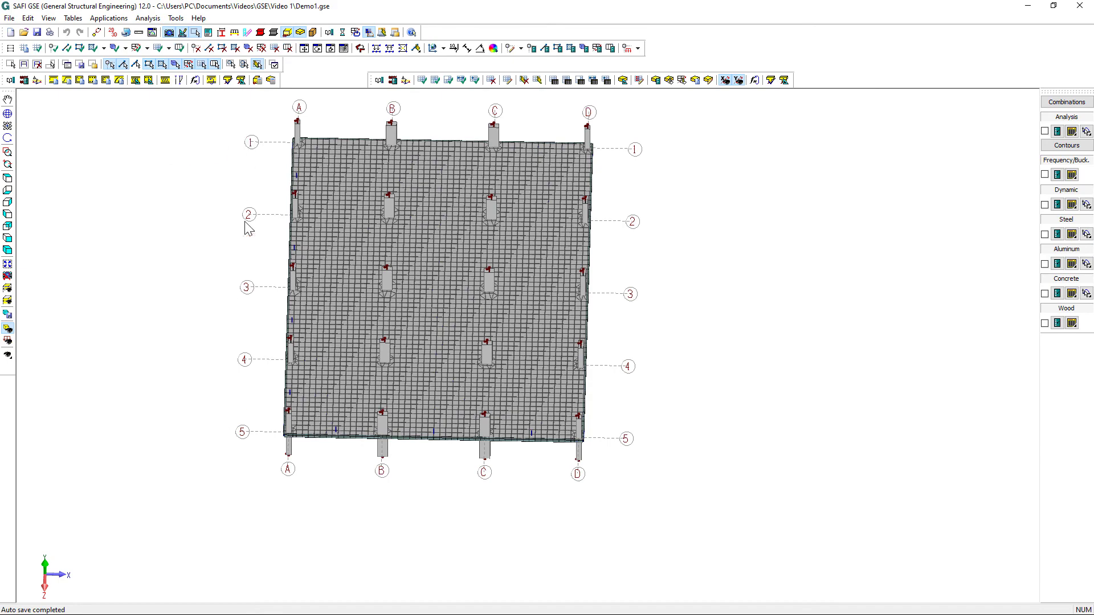
{"action": "middle_click_drag", "start_coordinate": [352, 365], "coordinate": [315, 345]}
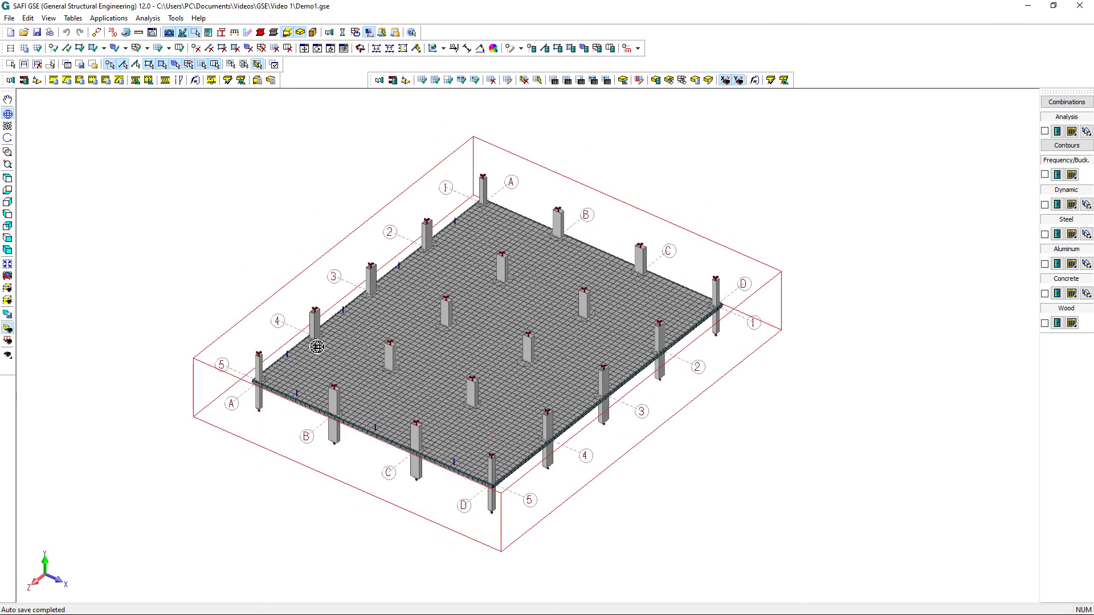
{"action": "scroll", "coordinate": [409, 377], "scroll_direction": "up", "scroll_amount": 2}
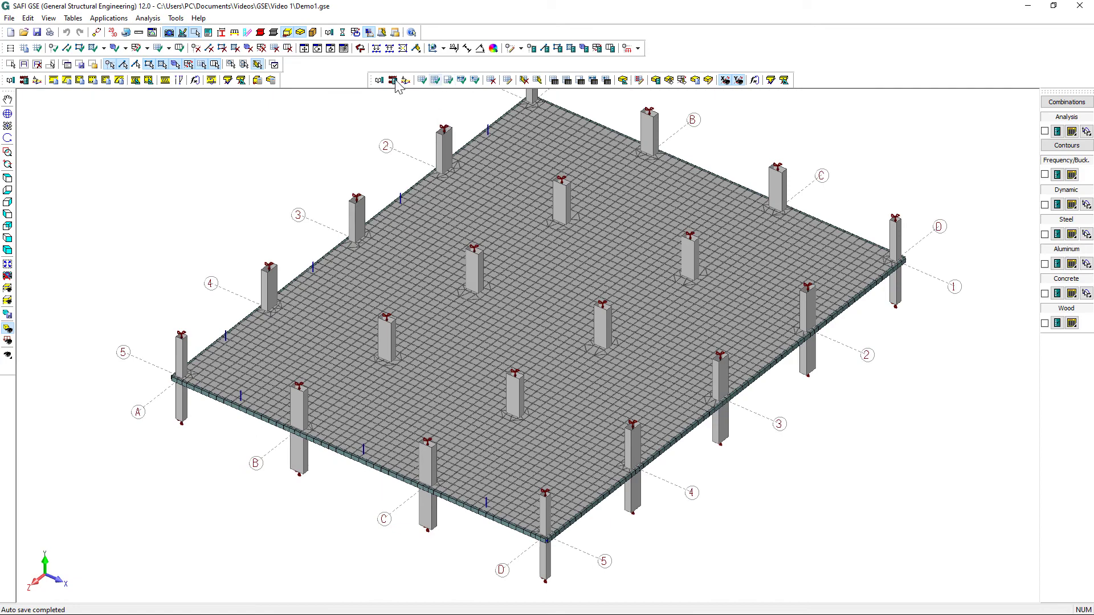
{"action": "scroll", "coordinate": [156, 399], "scroll_direction": "up", "scroll_amount": 2}
{"action": "scroll", "coordinate": [165, 365], "scroll_direction": "up", "scroll_amount": 4}
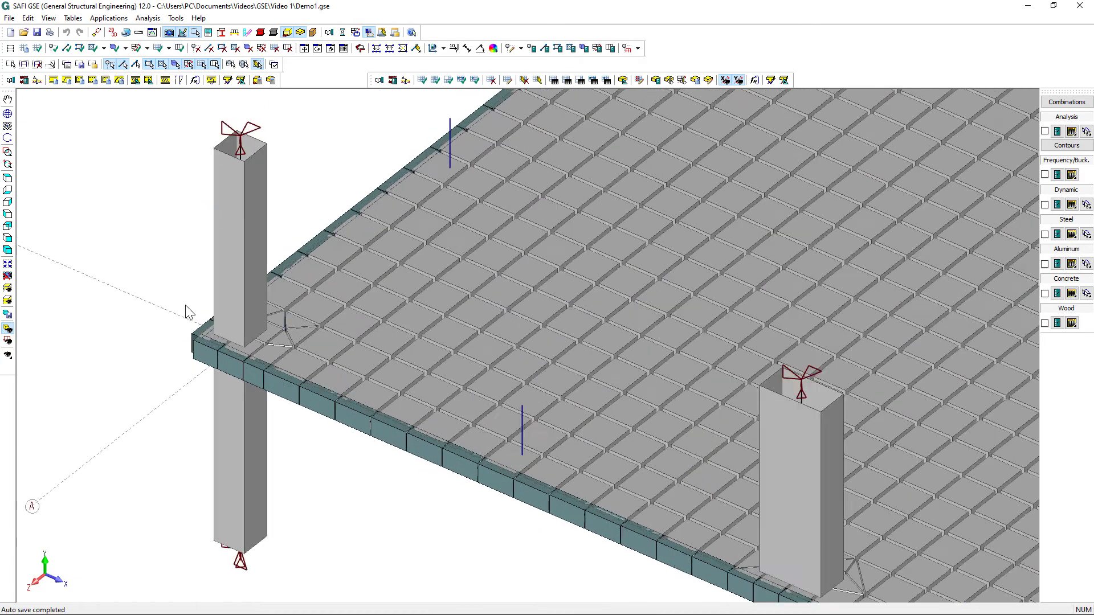
{"action": "left_click", "coordinate": [8, 330]}
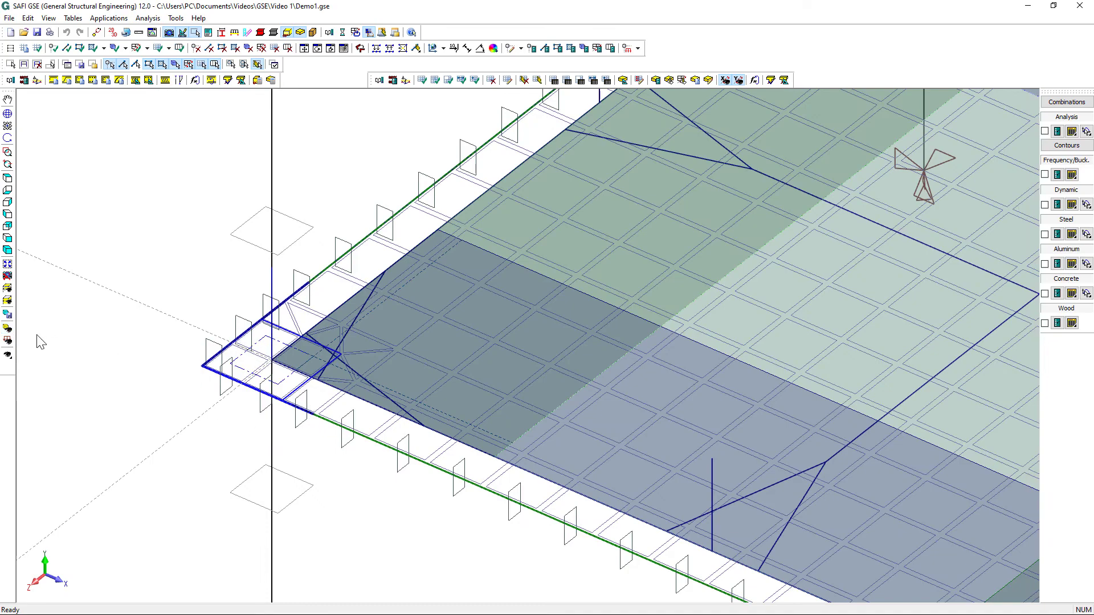
{"action": "left_click", "coordinate": [8, 329]}
{"action": "scroll", "coordinate": [384, 382], "scroll_direction": "down", "scroll_amount": 4}
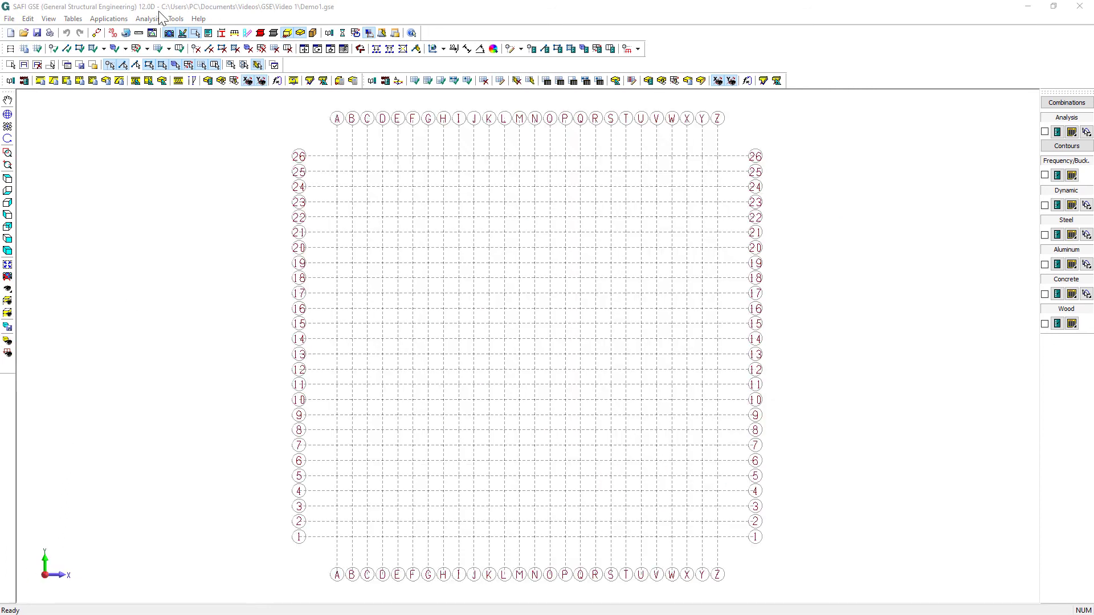
Set the analysis mode to 3D in the general options.
{"action": "left_click", "coordinate": [112, 34]}
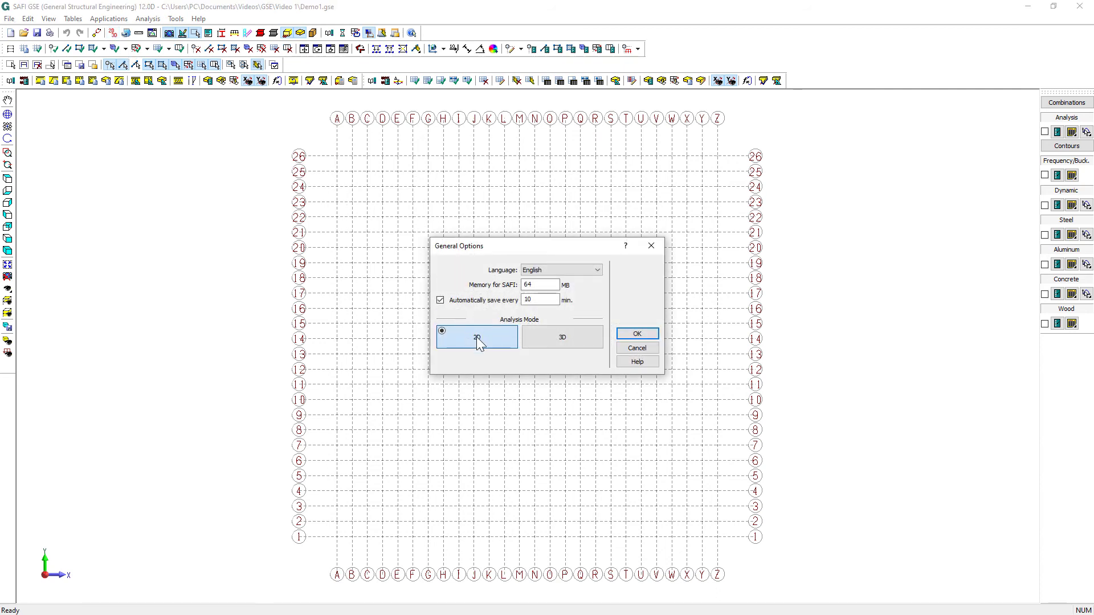
{"action": "left_click", "coordinate": [550, 343]}
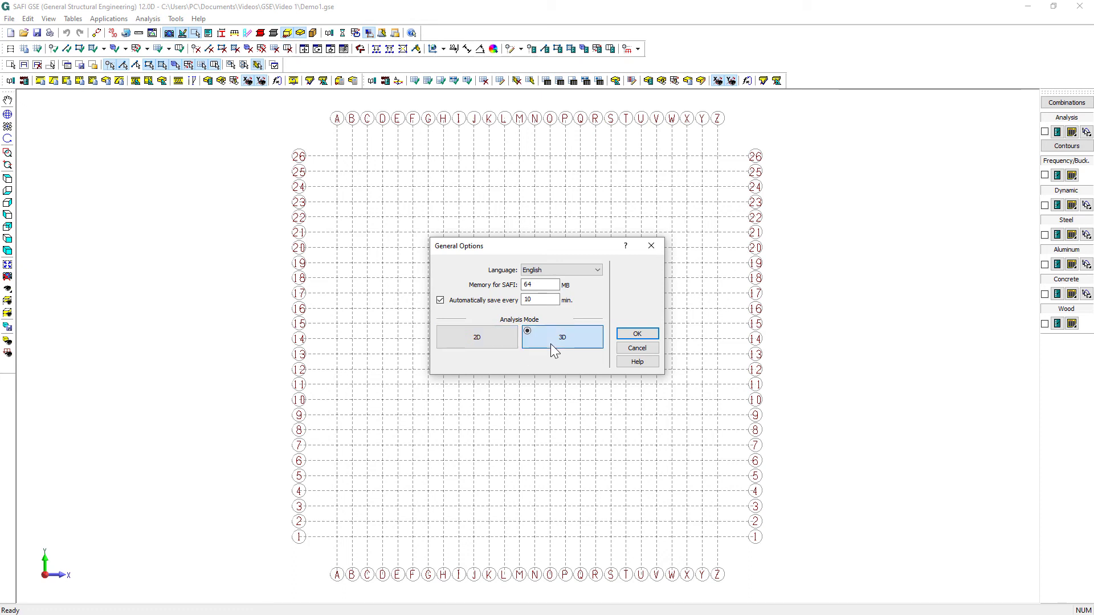
{"action": "left_click", "coordinate": [638, 333]}
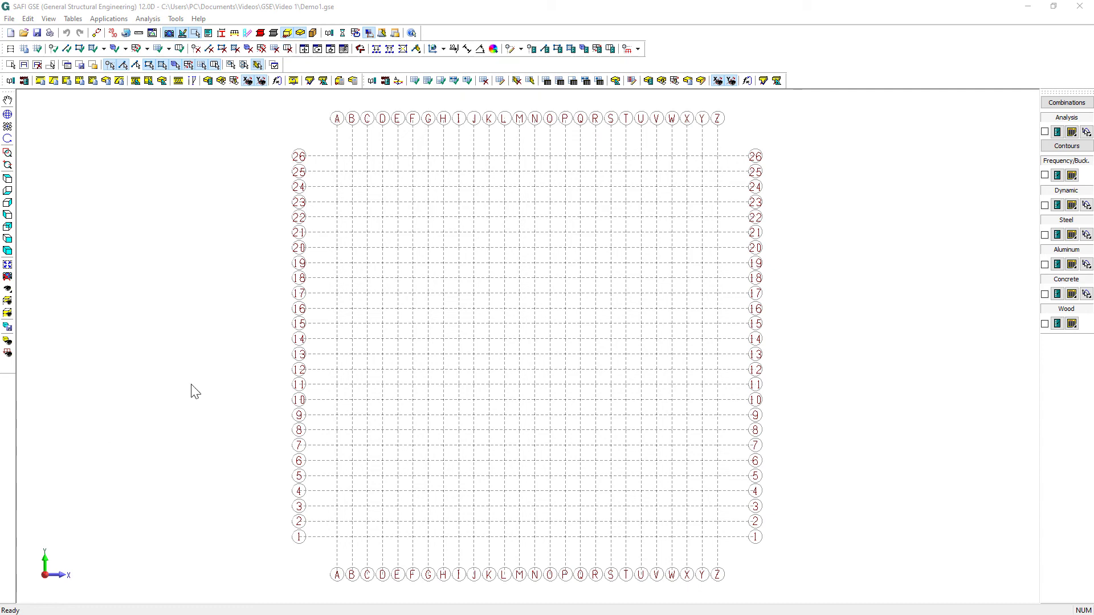
Set the plane of the rectangular grid to X-Z in the grid definition.
{"action": "left_click", "coordinate": [24, 49]}
{"action": "left_click", "coordinate": [510, 247]}
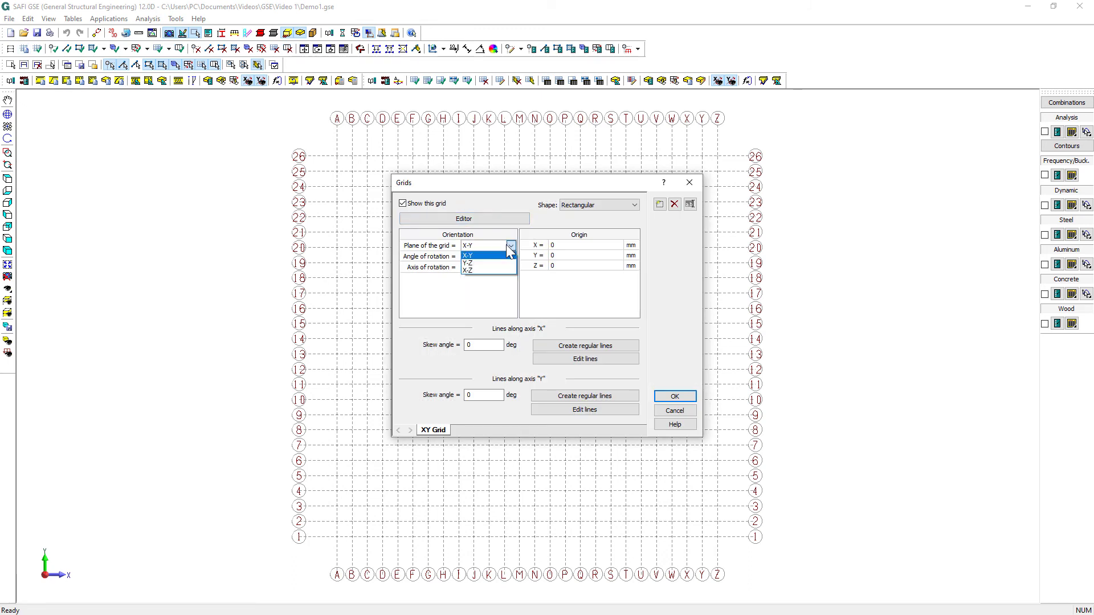
{"action": "left_click", "coordinate": [492, 270]}
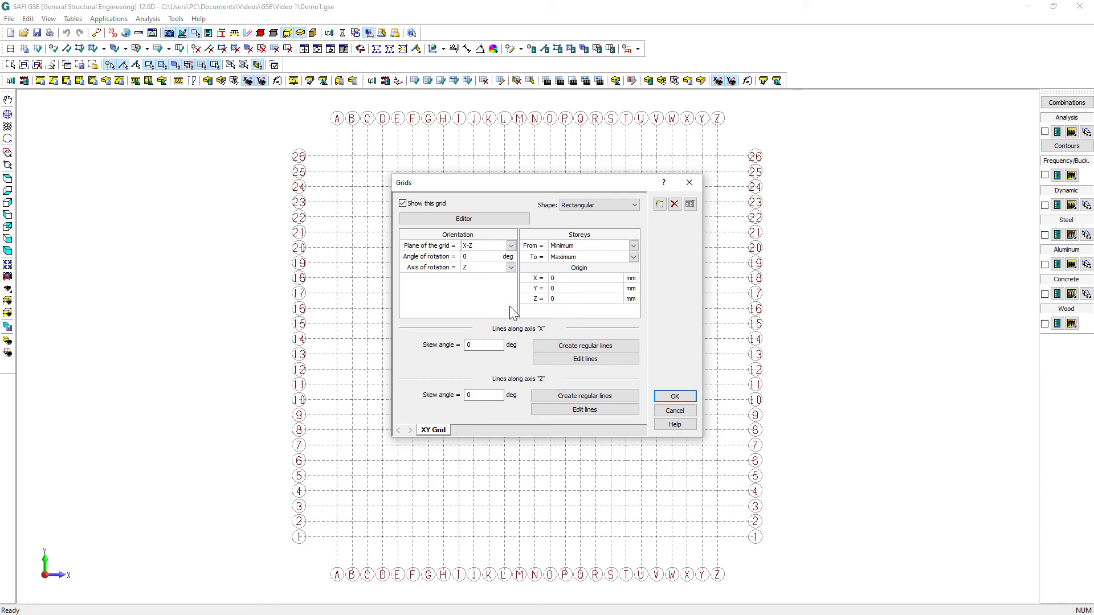
Delete grid lines G through Z from the lines along the X axis.
{"action": "left_click", "coordinate": [569, 360]}
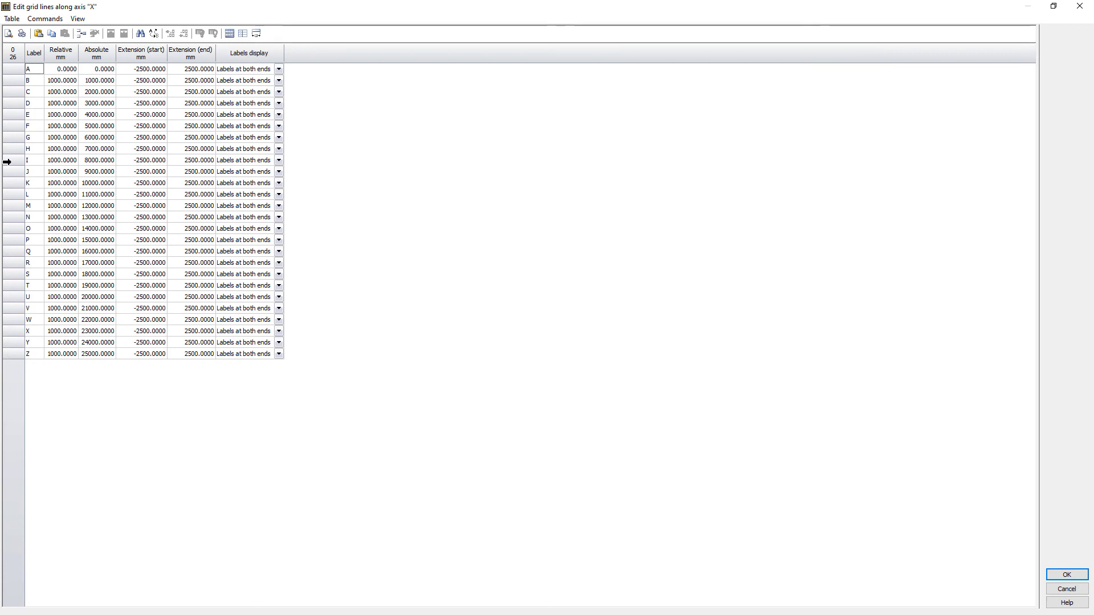
{"action": "left_click_drag", "start_coordinate": [15, 142], "coordinate": [14, 351]}
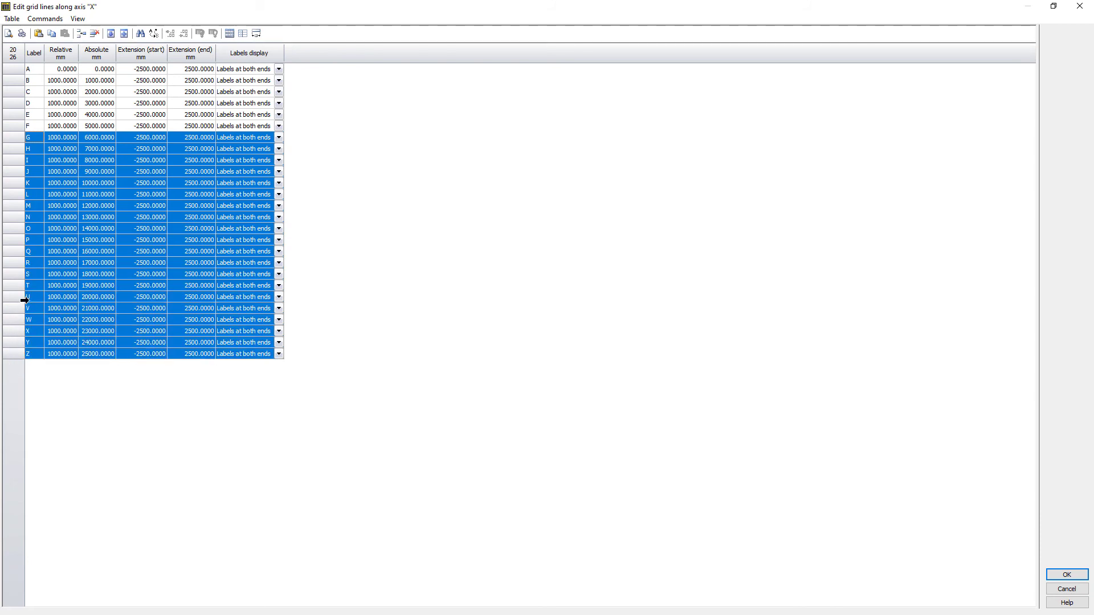
{"action": "key", "text": "Delete"}
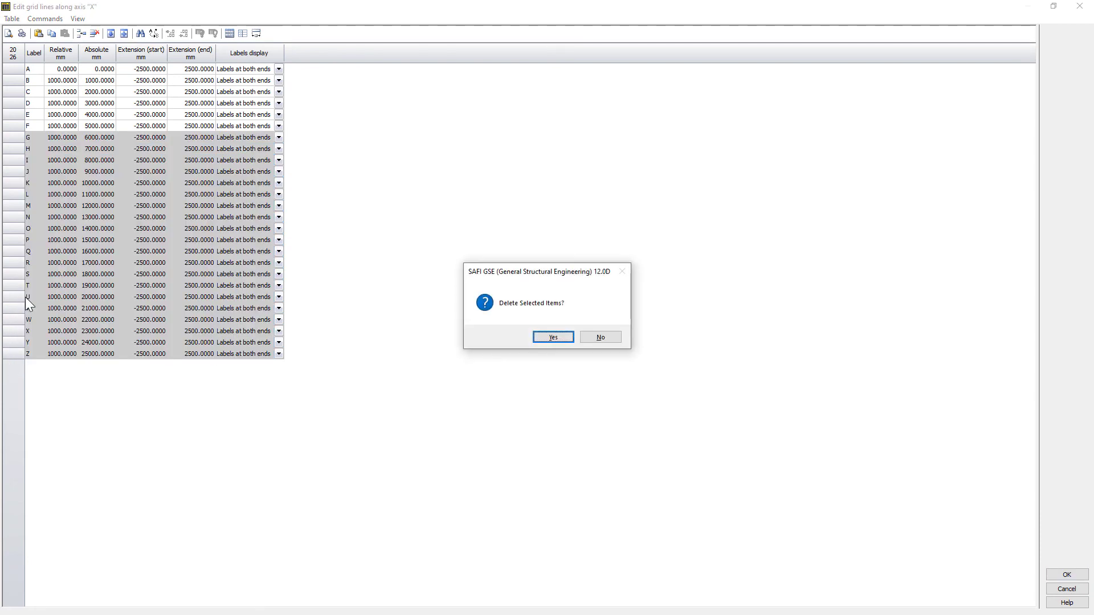
{"action": "key", "text": "Return"}
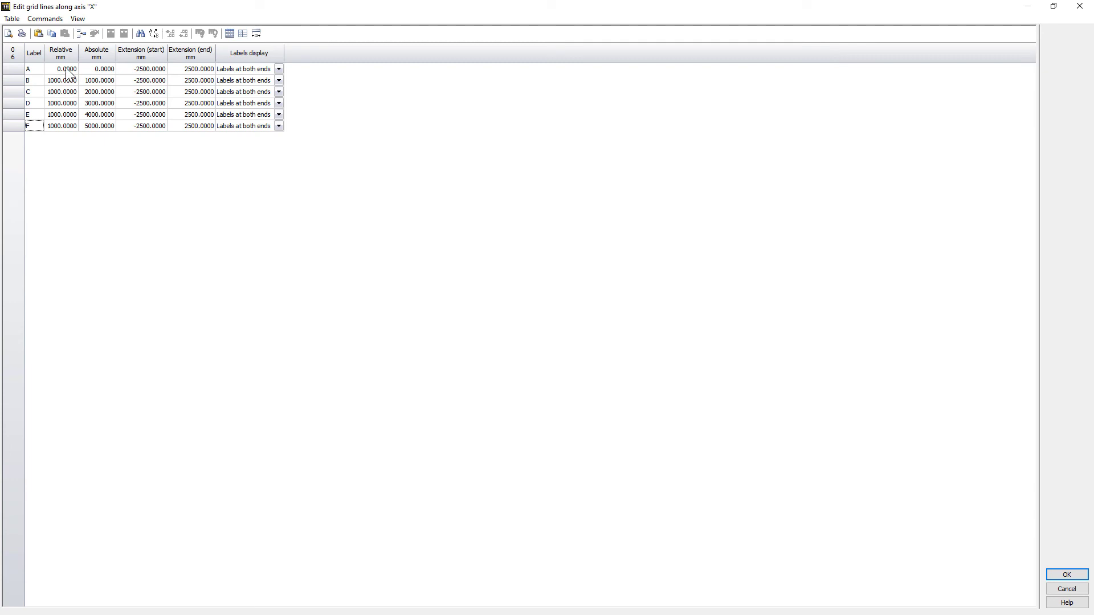
Set the absolute positions of X grid lines A, B and C to -250, 0 and 5500 mm.
{"action": "double_click", "coordinate": [99, 69]}
{"action": "key", "text": "BackSpace"}
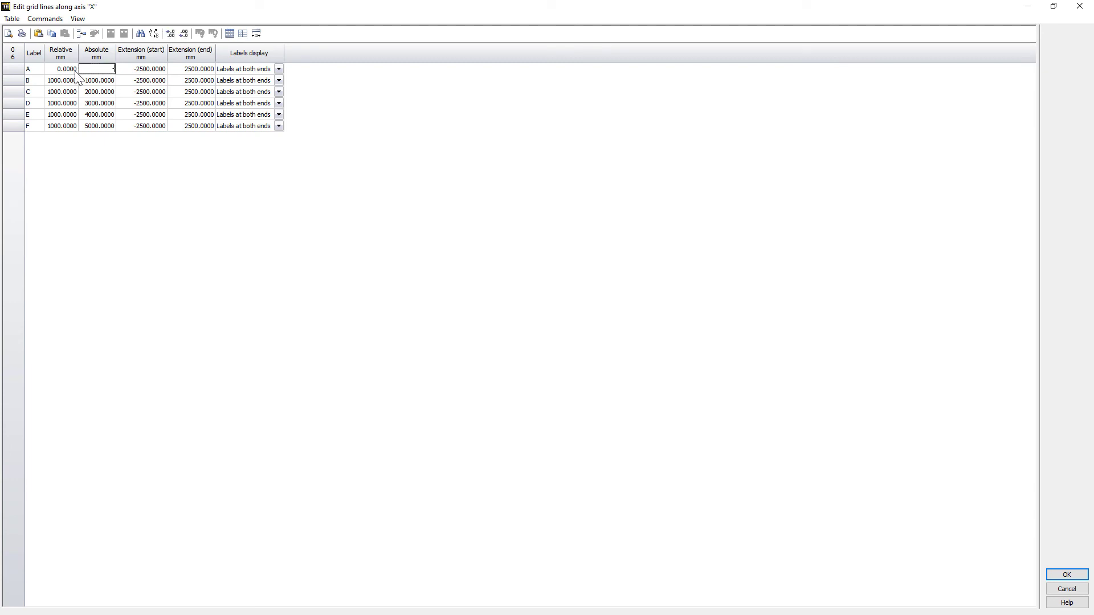
{"action": "key", "text": "Return"}
{"action": "type", "text": "0"}
{"action": "key", "text": "Return"}
{"action": "type", "text": "5500"}
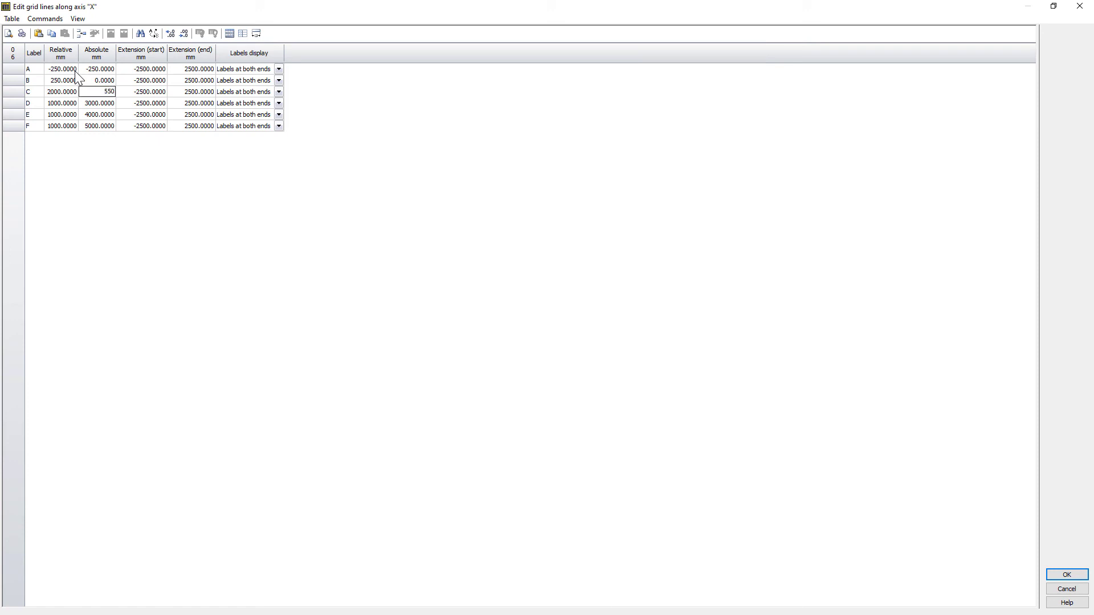
{"action": "key", "text": "Return"}
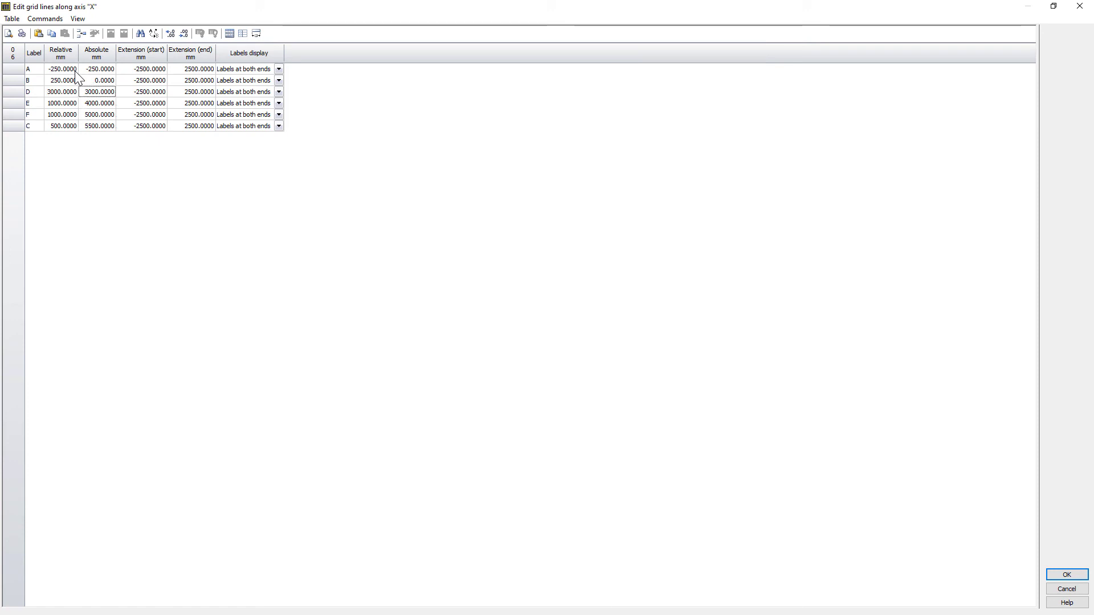
Set the absolute positions of X grid lines D, E and F to 11500, 17000 and 17250 mm.
{"action": "type", "text": "115"}
{"action": "key", "text": "Return"}
{"action": "left_click", "coordinate": [101, 94]}
{"action": "type", "text": "17000"}
{"action": "key", "text": "Return"}
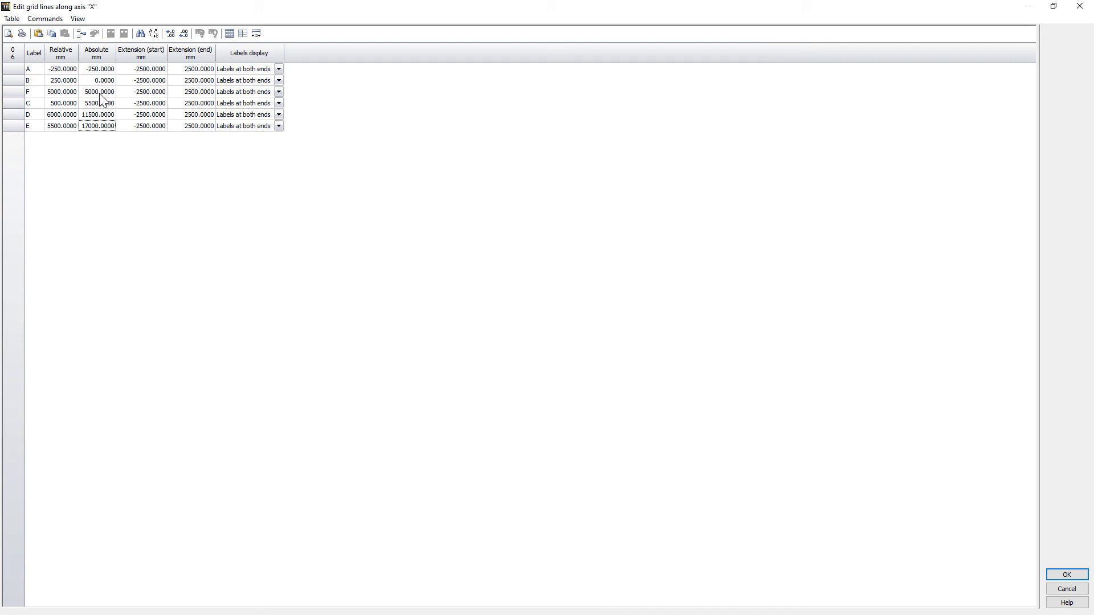
{"action": "key", "text": "Up"}
{"action": "key", "text": "Up"}
{"action": "key", "text": "Up"}
{"action": "type", "text": "1"}
{"action": "key", "text": "Return"}
Relabel the four inner X grid lines A, B, C and D, and clear the labels of the two outer lines.
{"action": "left_click", "coordinate": [38, 71]}
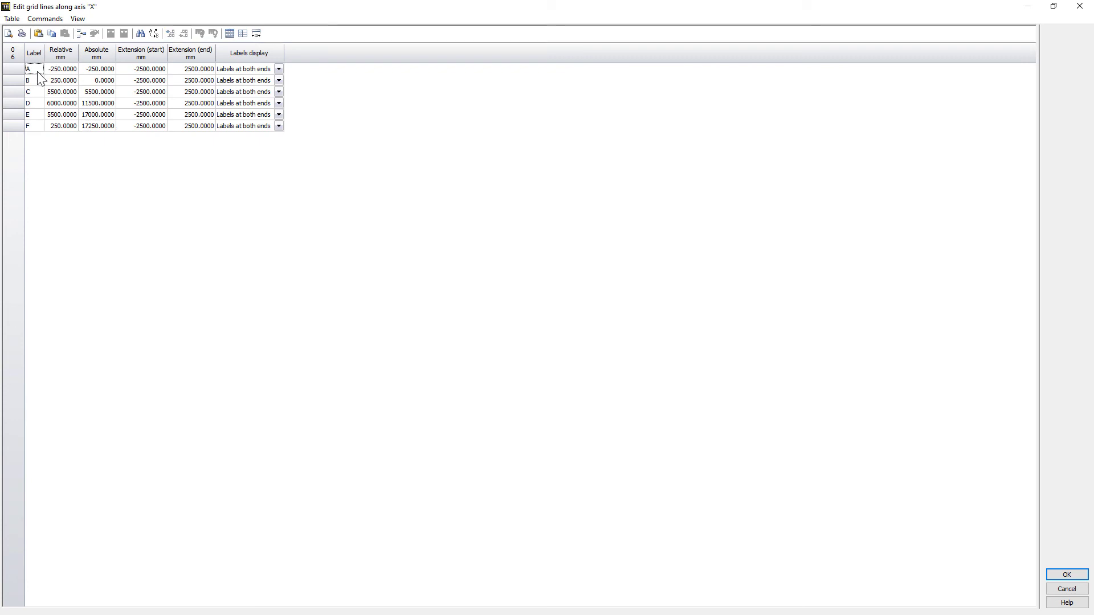
{"action": "left_click", "coordinate": [38, 71]}
{"action": "key", "text": "BackSpace"}
{"action": "left_click", "coordinate": [39, 79]}
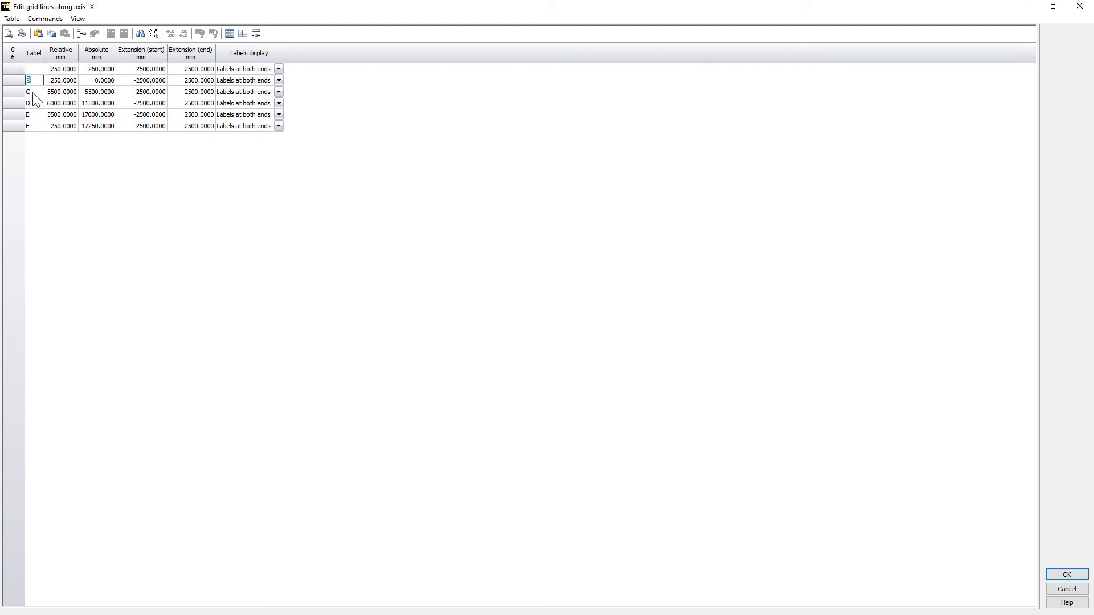
{"action": "type", "text": "A"}
{"action": "left_click", "coordinate": [35, 91]}
{"action": "left_click", "coordinate": [33, 104]}
{"action": "type", "text": "C"}
{"action": "left_click", "coordinate": [36, 117]}
{"action": "type", "text": "D"}
{"action": "left_click", "coordinate": [37, 126]}
{"action": "key", "text": "BackSpace"}
Set the start and end extensions of the two unlabelled outer X grid lines to 0 mm.
{"action": "left_click", "coordinate": [146, 69]}
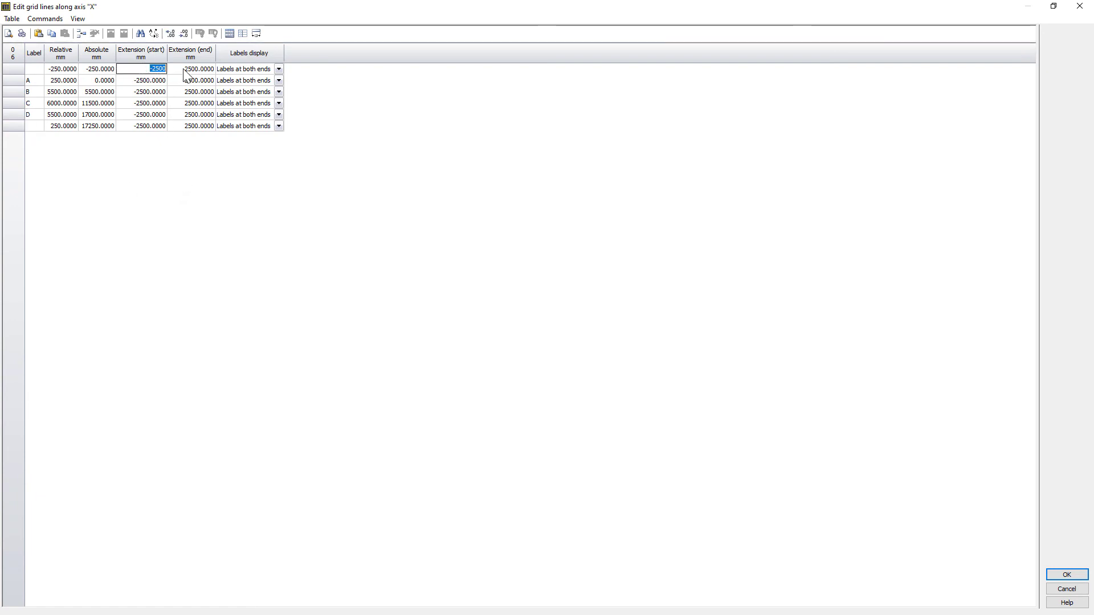
{"action": "type", "text": "0"}
{"action": "key", "text": "Tab"}
{"action": "type", "text": "0"}
{"action": "left_click", "coordinate": [144, 126]}
{"action": "type", "text": "0000"}
{"action": "key", "text": "Tab"}
{"action": "type", "text": "0"}
Set the labels display of both outer X grid lines to No label and accept the X grid line table.
{"action": "left_click", "coordinate": [279, 69]}
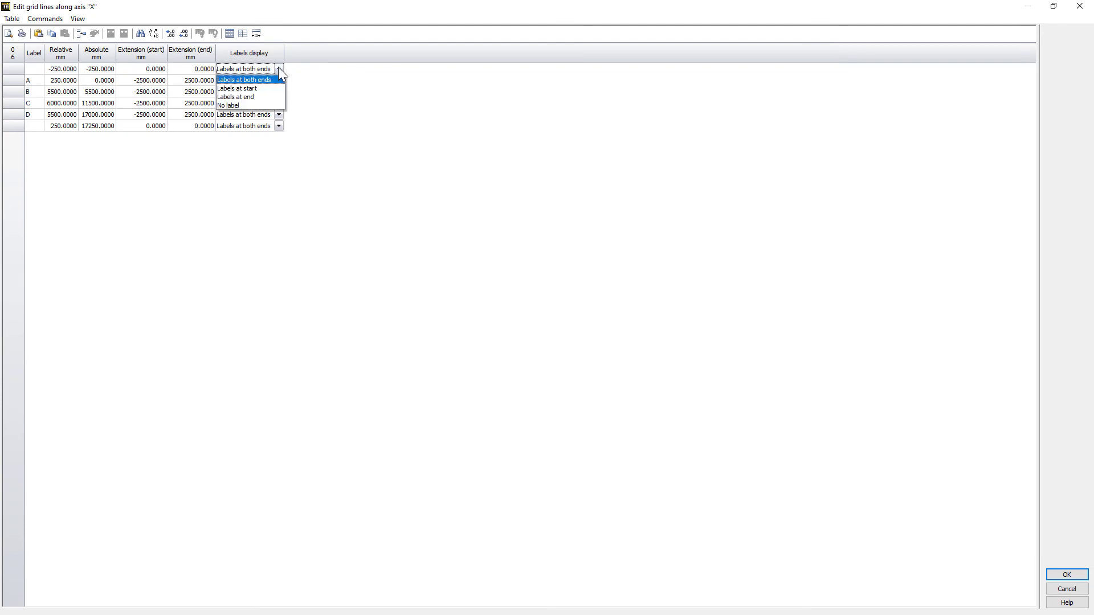
{"action": "left_click", "coordinate": [231, 105]}
{"action": "left_click", "coordinate": [251, 126]}
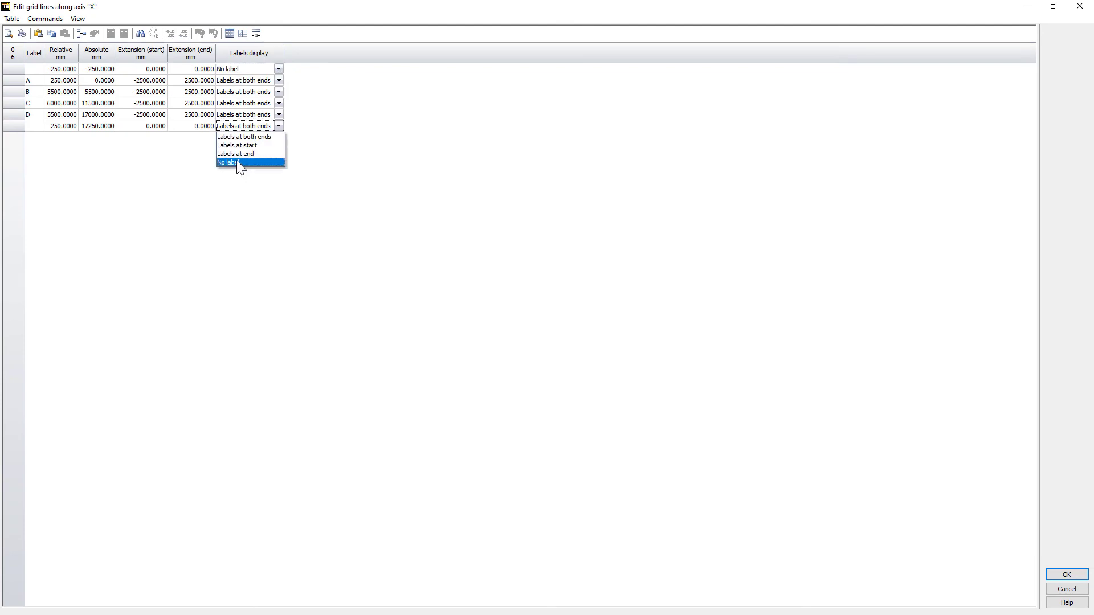
{"action": "left_click", "coordinate": [237, 162]}
{"action": "left_click", "coordinate": [1063, 575]}
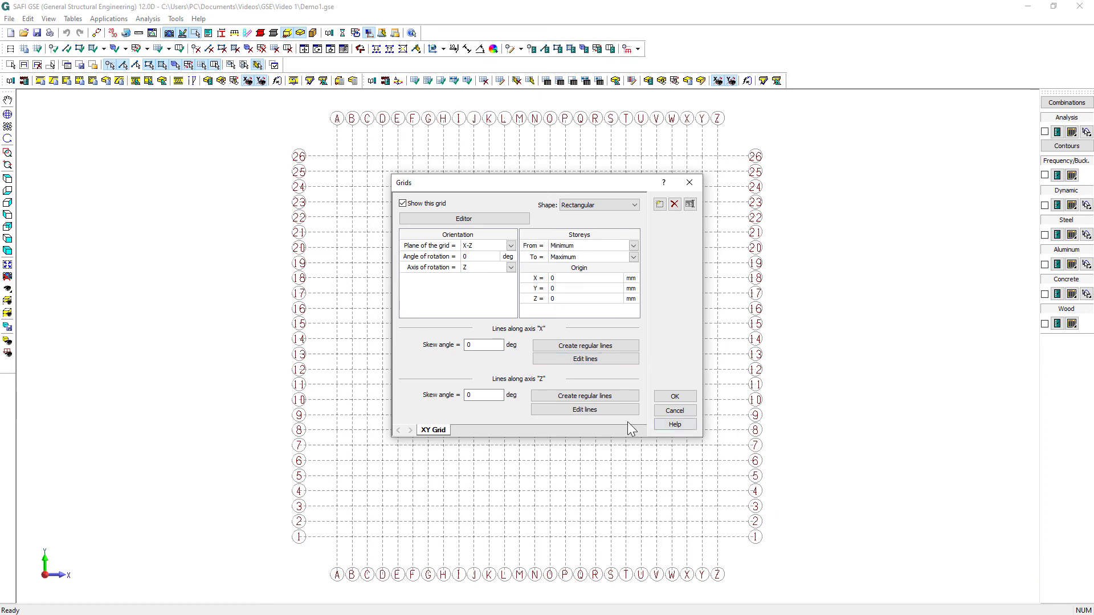
Delete grid lines 8 through 26 from the lines along the Z axis.
{"action": "left_click", "coordinate": [610, 411]}
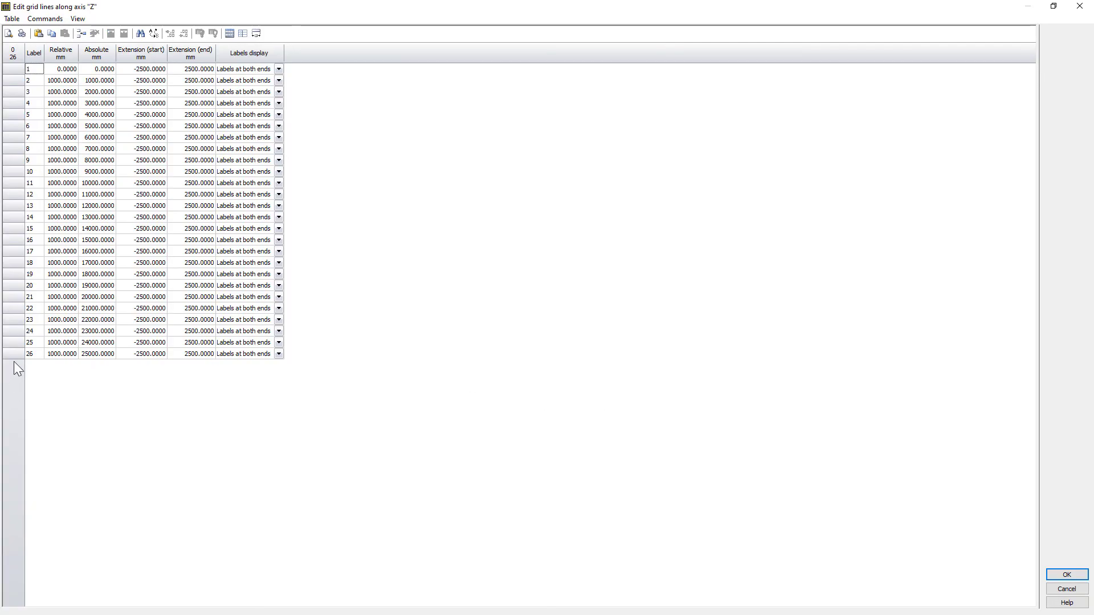
{"action": "left_click_drag", "start_coordinate": [15, 354], "coordinate": [16, 152]}
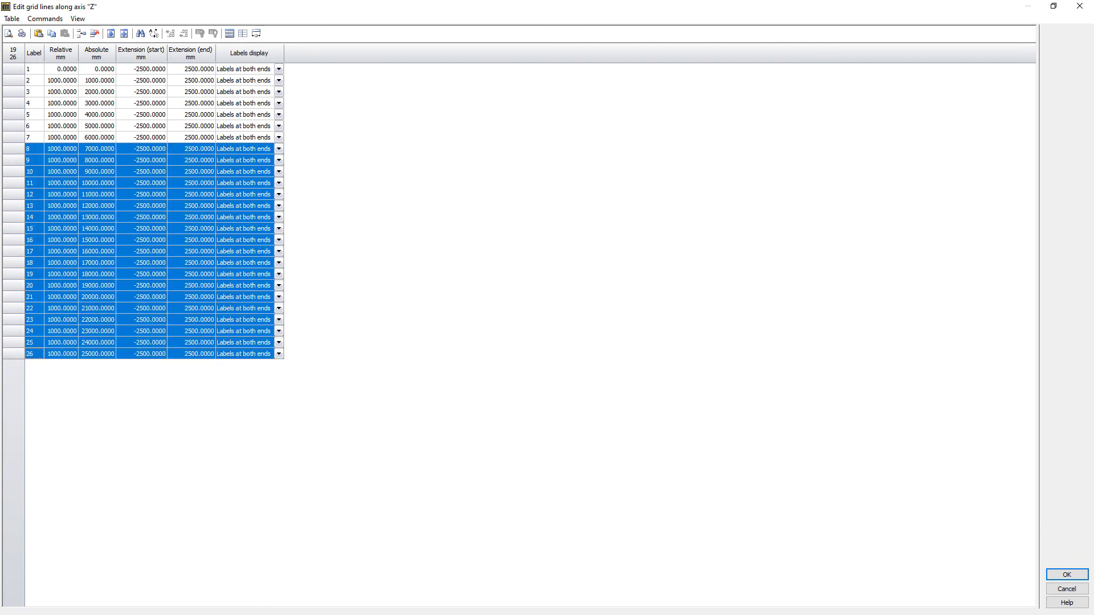
{"action": "key", "text": "Delete"}
{"action": "key", "text": "Return"}
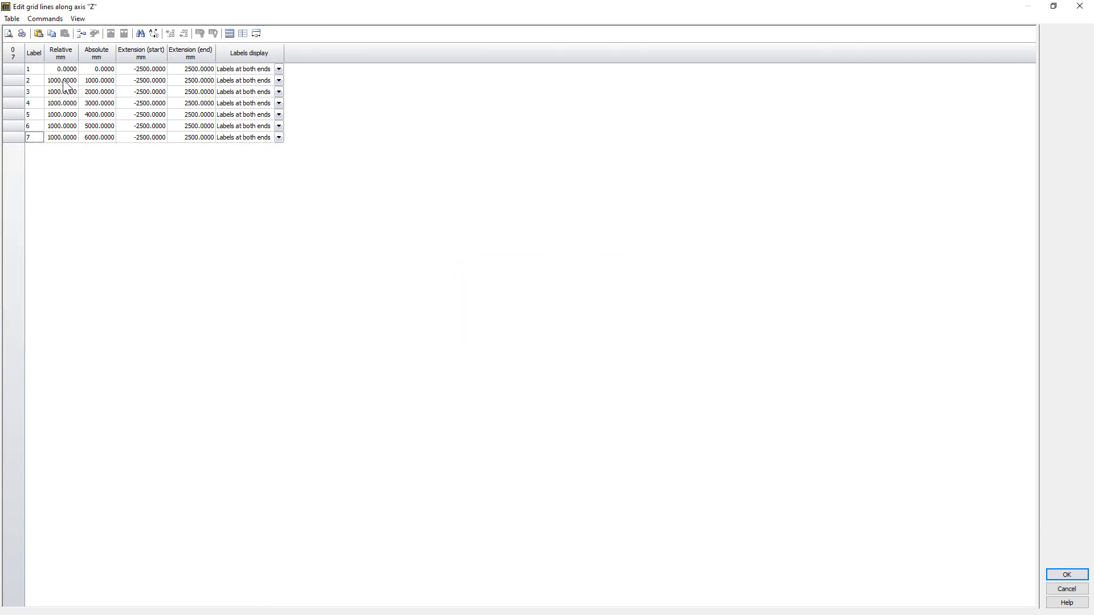
Set the absolute positions of Z grid lines 1, 2 and 3 to -250, 0 and 5500 mm.
{"action": "left_click", "coordinate": [97, 70]}
{"action": "left_click", "coordinate": [98, 68]}
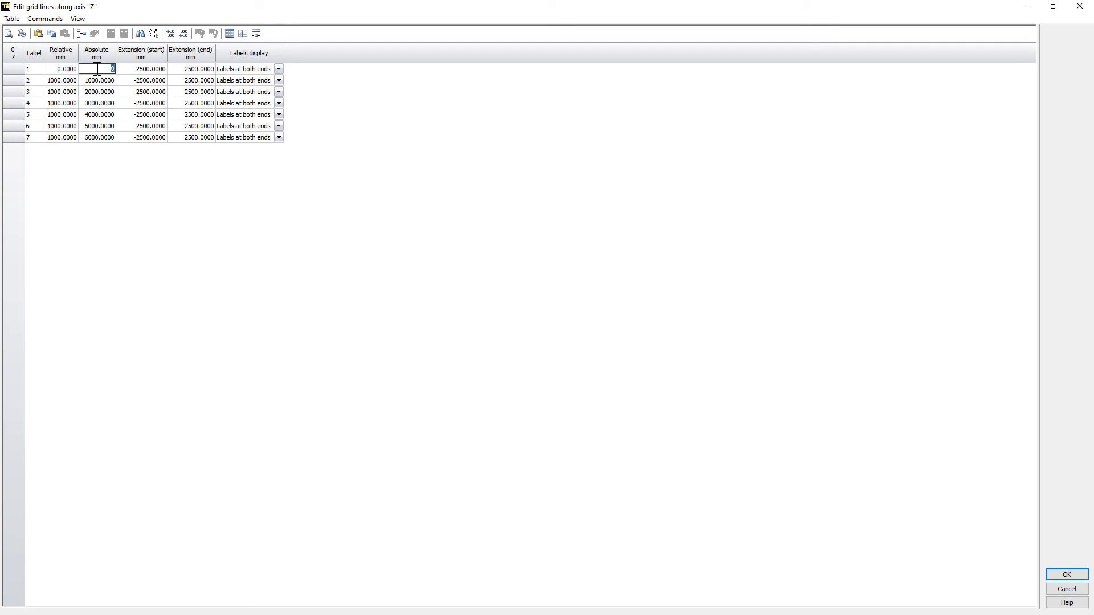
{"action": "key", "text": "Return"}
{"action": "type", "text": "0"}
{"action": "key", "text": "Return"}
{"action": "type", "text": "5500"}
{"action": "key", "text": "Return"}
Set the absolute positions of Z grid lines 4 and 5 to 11000 and 16500 mm.
{"action": "key", "text": "Up"}
{"action": "key", "text": "Up"}
{"action": "key", "text": "Up"}
{"action": "type", "text": "11"}
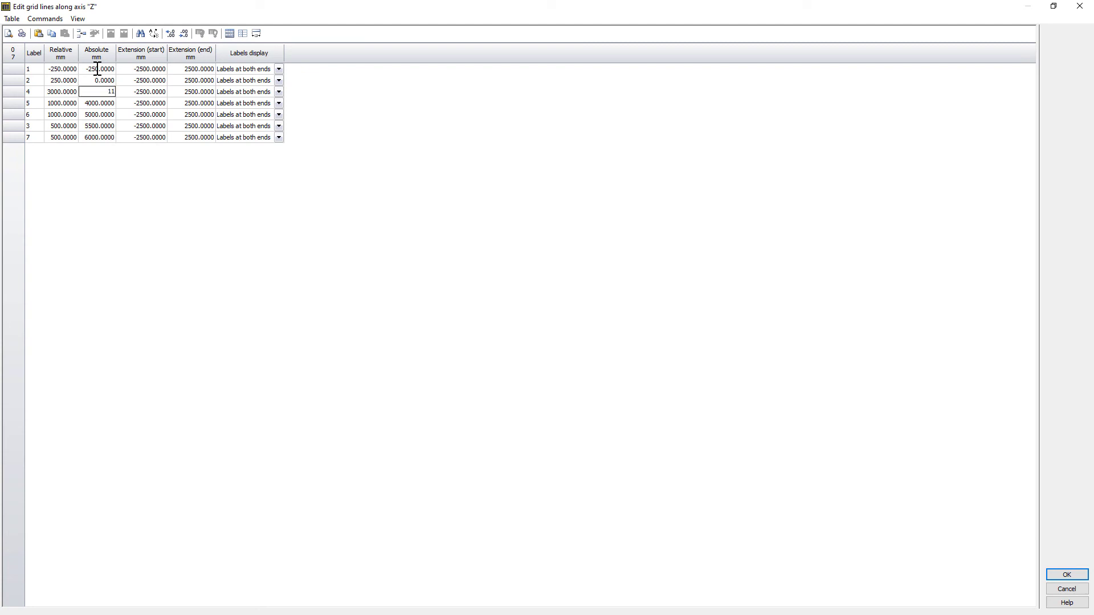
{"action": "type", "text": "000"}
{"action": "key", "text": "Return"}
{"action": "type", "text": "16500"}
{"action": "key", "text": "Return"}
Set the absolute positions of Z grid lines 6 and 7 to 22000 and 22250 mm.
{"action": "key", "text": "Up"}
{"action": "key", "text": "Up"}
{"action": "key", "text": "Up"}
{"action": "key", "text": "Up"}
{"action": "type", "text": "220"}
{"action": "key", "text": "Return"}
{"action": "type", "text": "22250"}
{"action": "key", "text": "Return"}
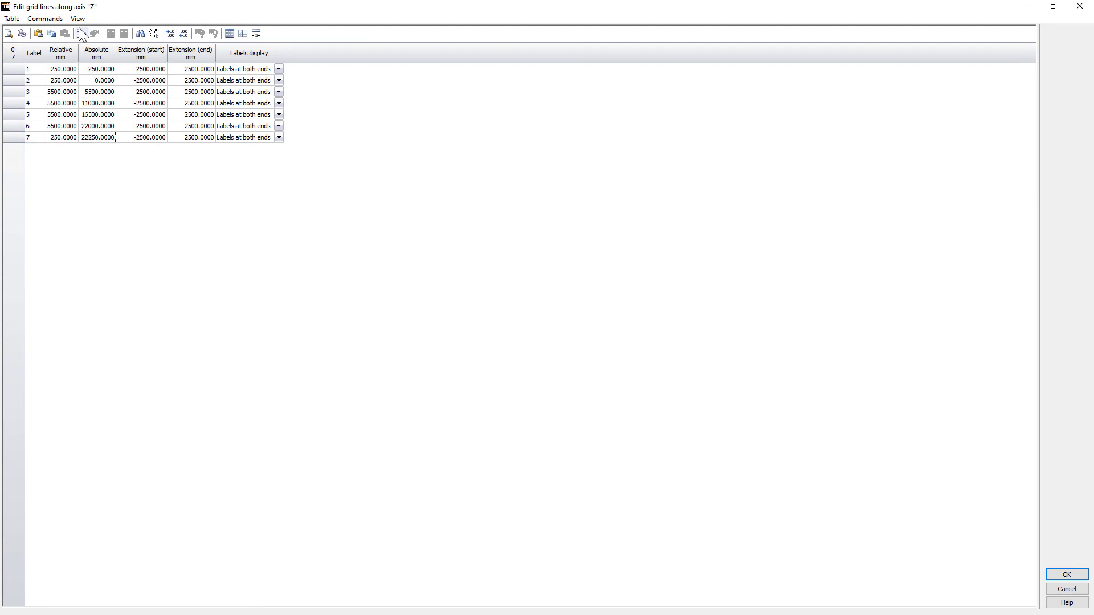
Relabel the five inner Z grid lines 1 to 5 and clear the labels of the two outer lines.
{"action": "left_click", "coordinate": [35, 69]}
{"action": "type", "text": "0"}
{"action": "key", "text": "BackSpace"}
{"action": "left_click", "coordinate": [36, 81]}
{"action": "type", "text": "1"}
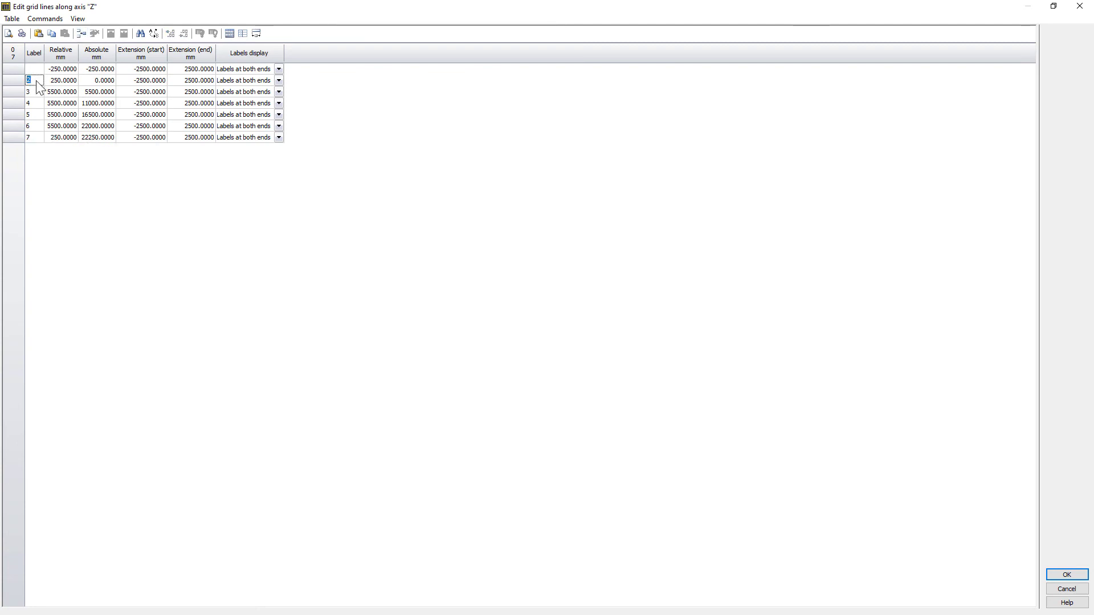
{"action": "left_click", "coordinate": [36, 92]}
{"action": "type", "text": "2"}
{"action": "left_click", "coordinate": [35, 104]}
{"action": "type", "text": "3"}
{"action": "left_click", "coordinate": [36, 114]}
{"action": "type", "text": "4"}
{"action": "left_click", "coordinate": [36, 127]}
{"action": "type", "text": "5"}
{"action": "left_click", "coordinate": [35, 138]}
{"action": "key", "text": "BackSpace"}
Set the start and end extensions of the unlabelled Z grid line at -250 mm to 0 mm.
{"action": "left_click", "coordinate": [132, 67]}
{"action": "type", "text": "0"}
{"action": "key", "text": "Return"}
{"action": "type", "text": "0"}
{"action": "key", "text": "Return"}
{"action": "key", "text": "Return"}
{"action": "key", "text": "Return"}
{"action": "key", "text": "Return"}
{"action": "key", "text": "Return"}
{"action": "key", "text": "Return"}
{"action": "key", "text": "Return"}
{"action": "key", "text": "Return"}
{"action": "key", "text": "Return"}
{"action": "key", "text": "Return"}
{"action": "key", "text": "Return"}
{"action": "key", "text": "Return"}
{"action": "key", "text": "Return"}
{"action": "key", "text": "Return"}
{"action": "key", "text": "Return"}
{"action": "key", "text": "Return"}
{"action": "key", "text": "Return"}
{"action": "key", "text": "Return"}
{"action": "key", "text": "Return"}
{"action": "key", "text": "Return"}
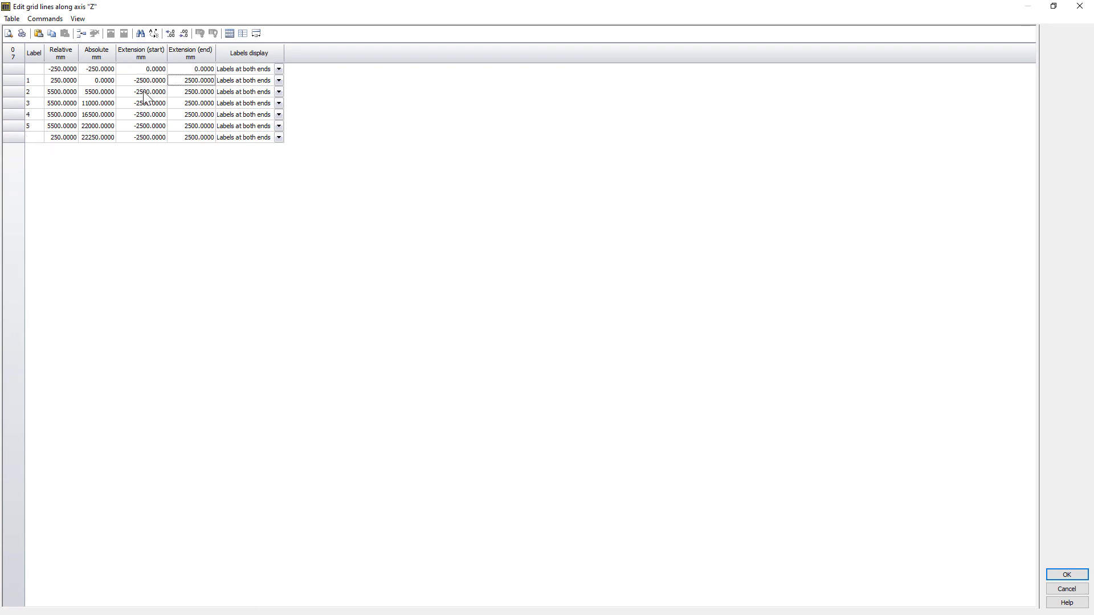
Set the start and end extensions of the unlabelled Z grid line at 22250 mm to 0 mm.
{"action": "type", "text": "0"}
{"action": "key", "text": "Return"}
{"action": "key", "text": "Return"}
{"action": "key", "text": "Left"}
{"action": "type", "text": "0"}
{"action": "key", "text": "Up"}
Set the labels display of the two unlabelled Z grid lines to No label and apply the grid definition.
{"action": "left_click", "coordinate": [277, 70]}
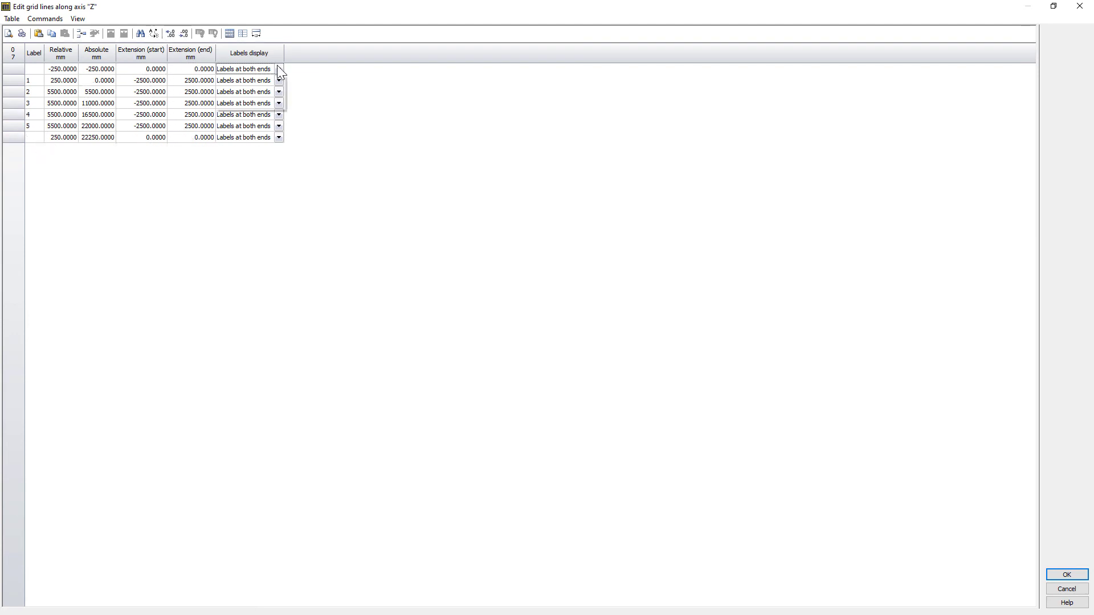
{"action": "left_click", "coordinate": [242, 108]}
{"action": "left_click", "coordinate": [278, 137]}
{"action": "left_click", "coordinate": [258, 174]}
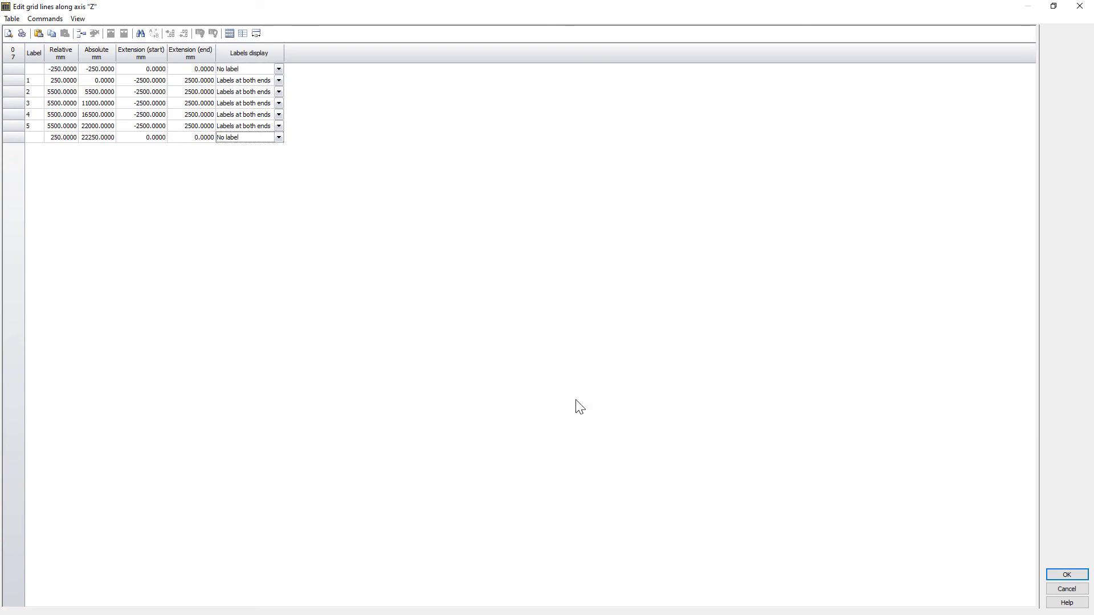
{"action": "left_click", "coordinate": [1065, 575]}
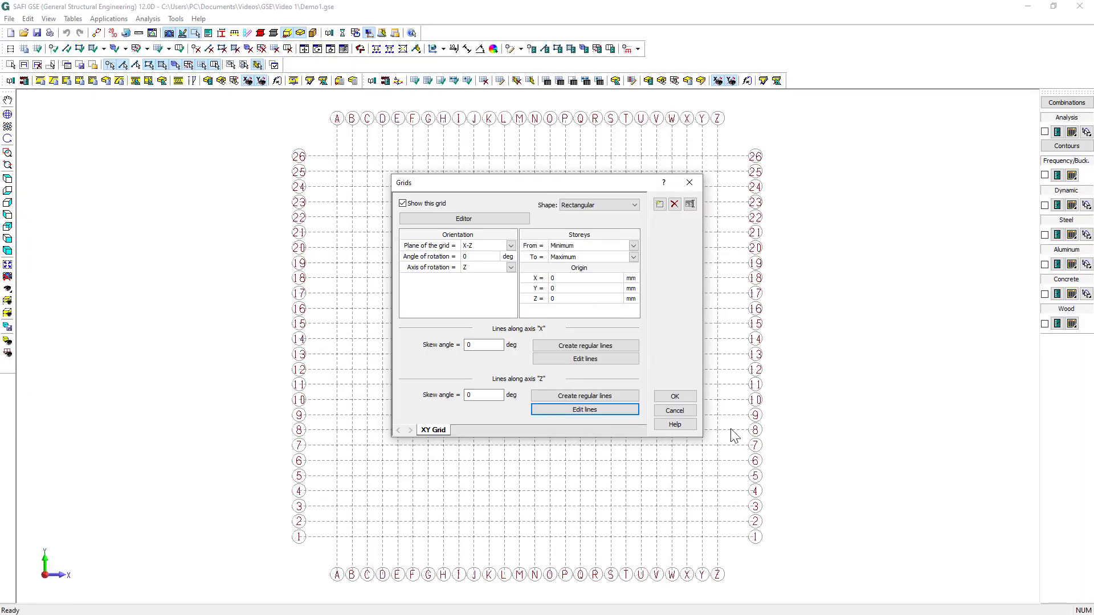
{"action": "left_click", "coordinate": [674, 397]}
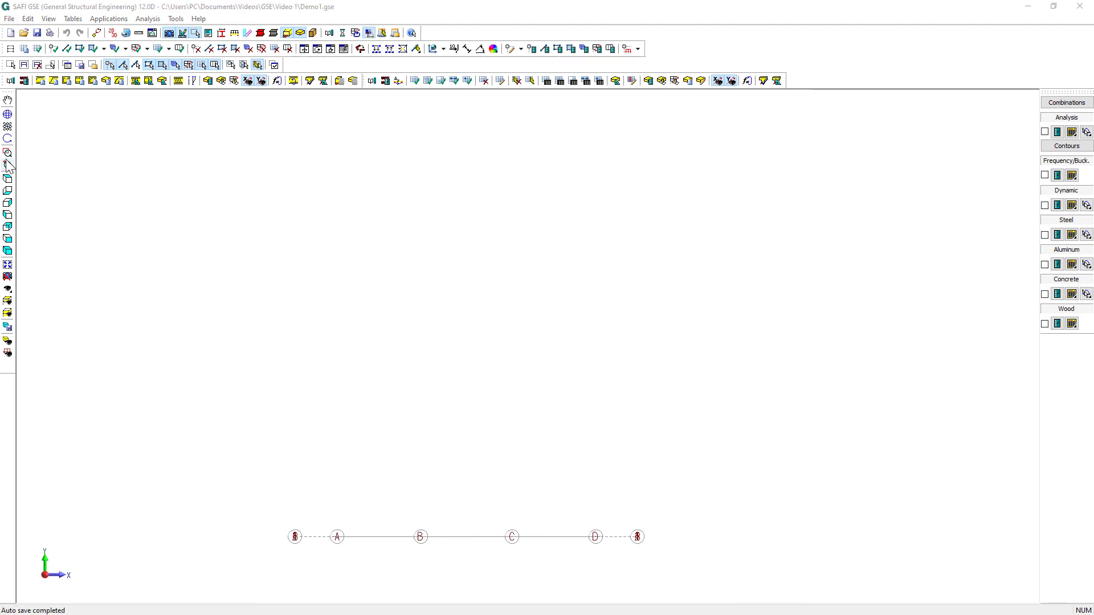
Examine the completed X-Z grid in plan view and from tilted 3D angles, ending in plan view.
{"action": "left_click", "coordinate": [7, 179]}
{"action": "scroll", "coordinate": [408, 308], "scroll_direction": "down", "scroll_amount": 4}
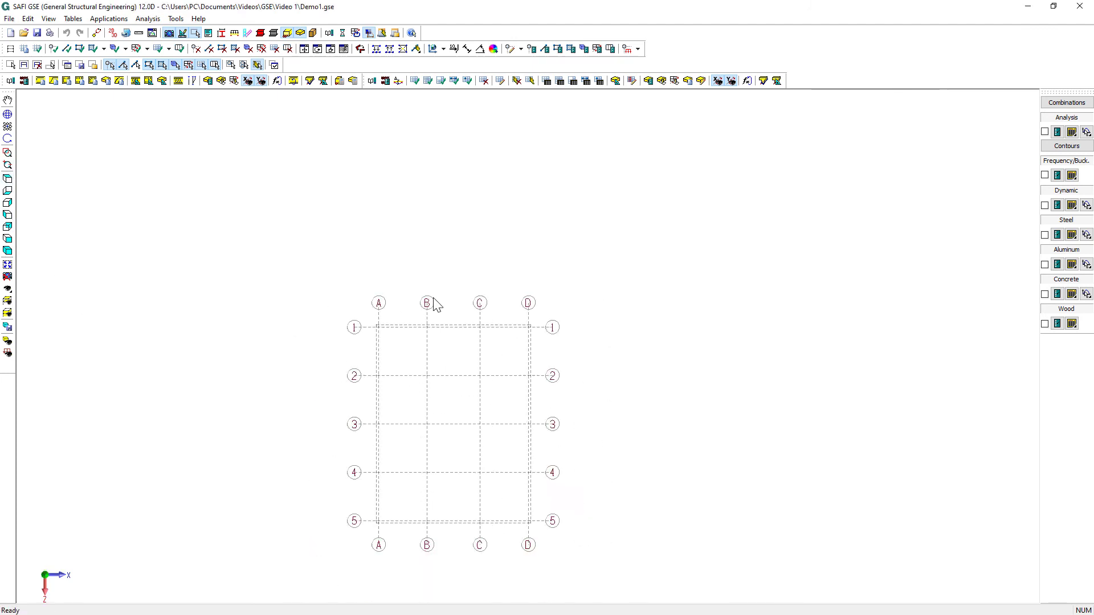
{"action": "scroll", "coordinate": [341, 427], "scroll_direction": "up", "scroll_amount": 4}
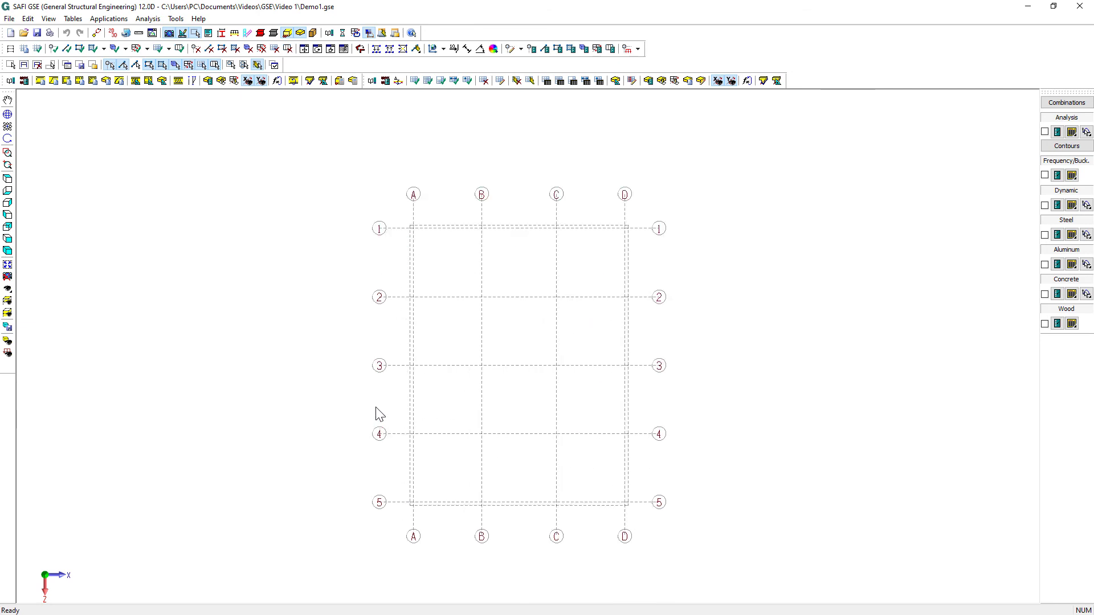
{"action": "scroll", "coordinate": [380, 415], "scroll_direction": "up", "scroll_amount": 1}
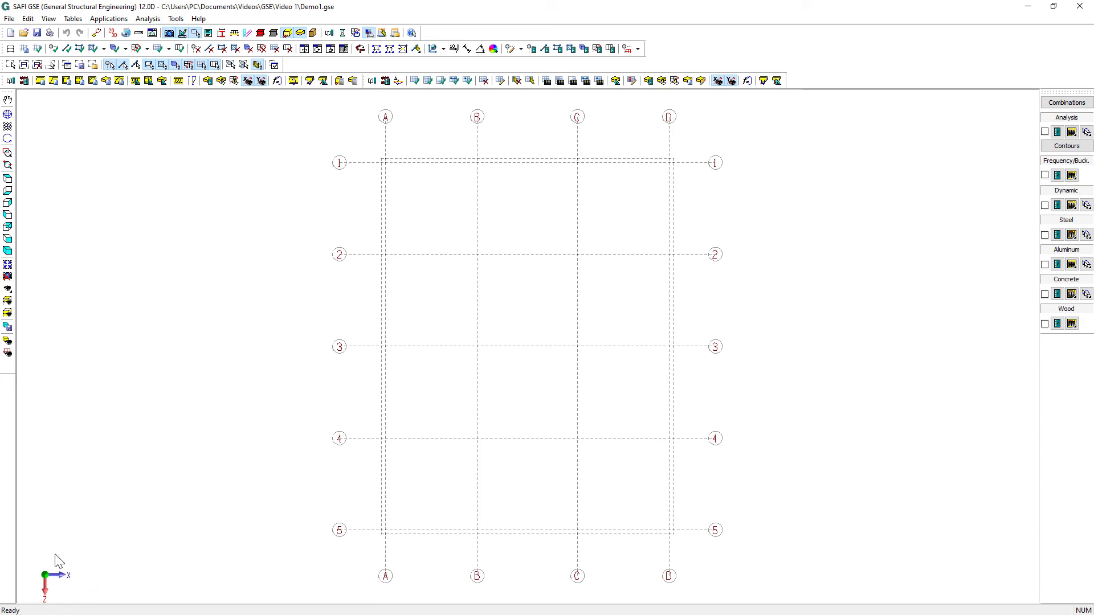
{"action": "middle_click_drag", "start_coordinate": [99, 571], "coordinate": [77, 564]}
{"action": "middle_click_drag", "start_coordinate": [185, 374], "coordinate": [187, 450]}
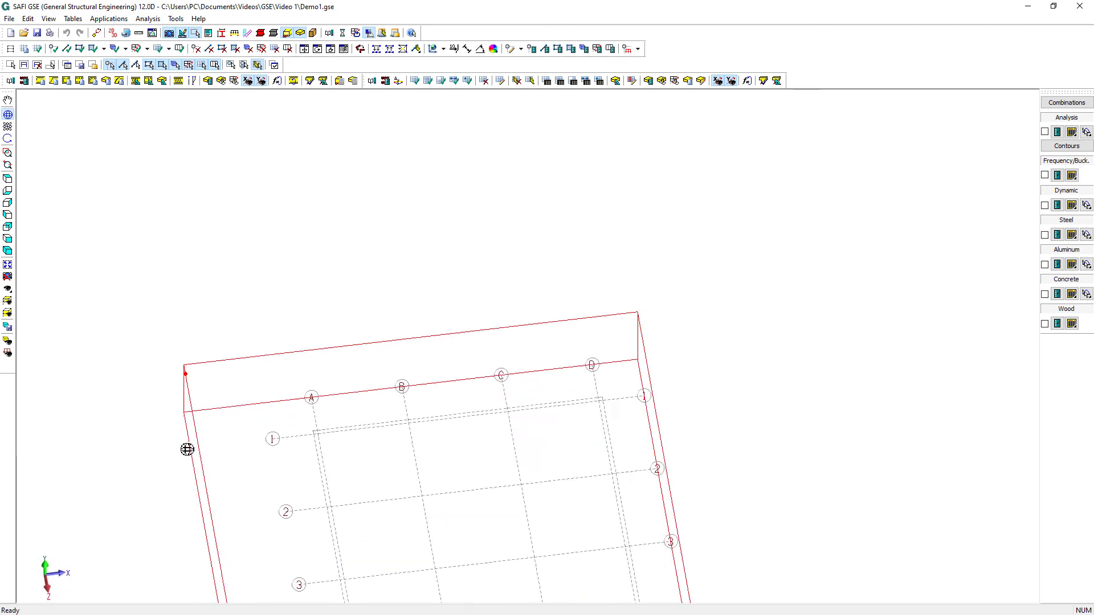
{"action": "scroll", "coordinate": [179, 463], "scroll_direction": "down", "scroll_amount": 5}
{"action": "middle_click_drag", "start_coordinate": [161, 513], "coordinate": [154, 534]}
{"action": "middle_click", "coordinate": [153, 533]}
{"action": "middle_click", "coordinate": [152, 532]}
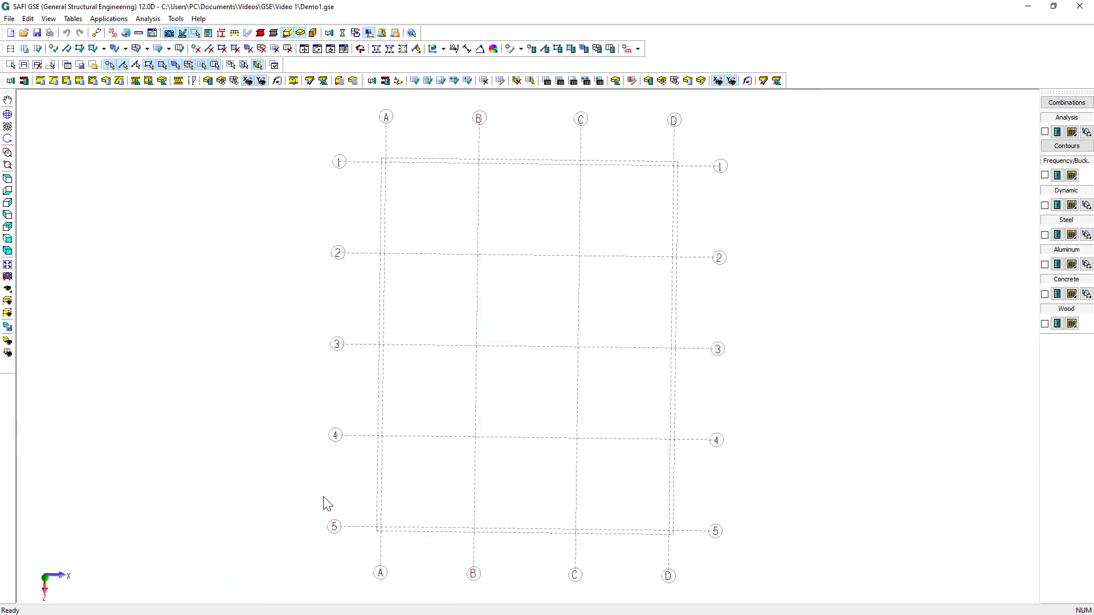
{"action": "key", "text": "space"}
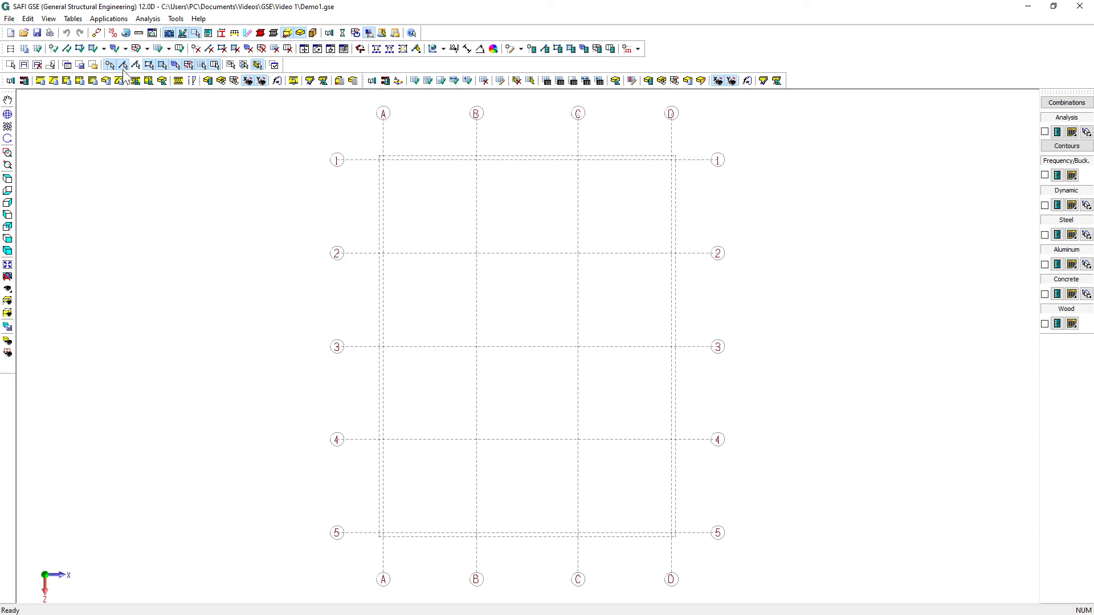
Define a regular plate section with material 15 - CONC 30 MPa and a thickness of 180 mm.
{"action": "left_click", "coordinate": [71, 19]}
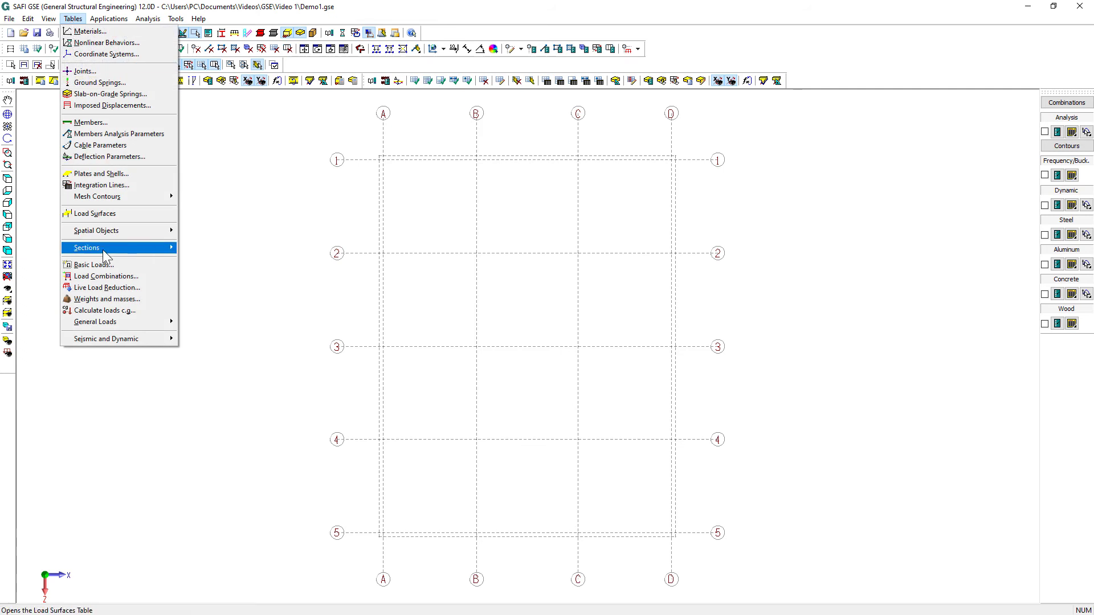
{"action": "mouse_move", "coordinate": [103, 250]}
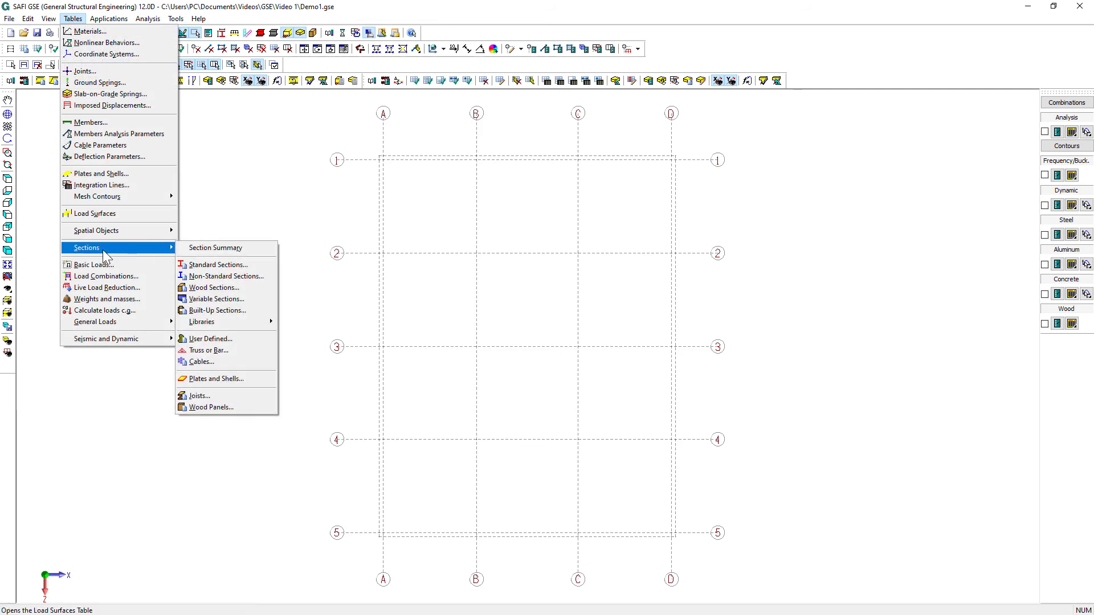
{"action": "left_click", "coordinate": [230, 379]}
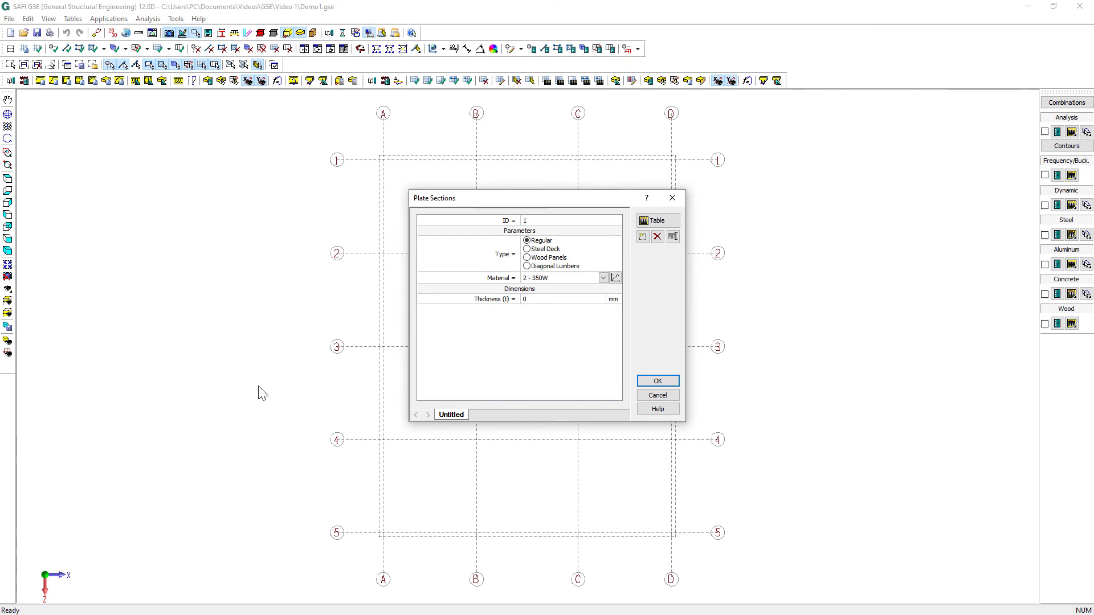
{"action": "left_click", "coordinate": [573, 279]}
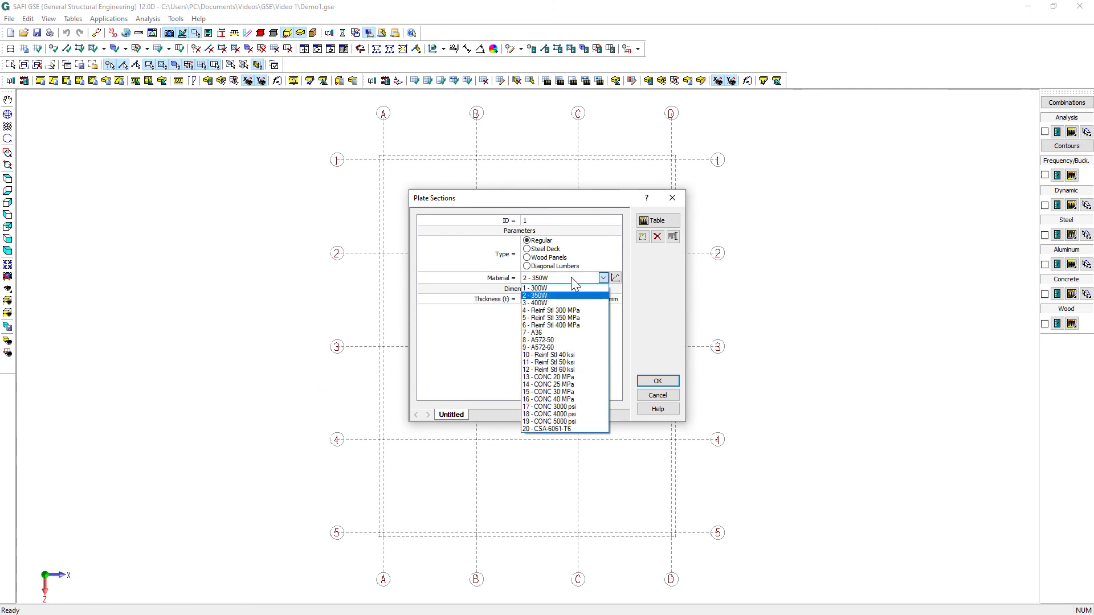
{"action": "left_click", "coordinate": [567, 392]}
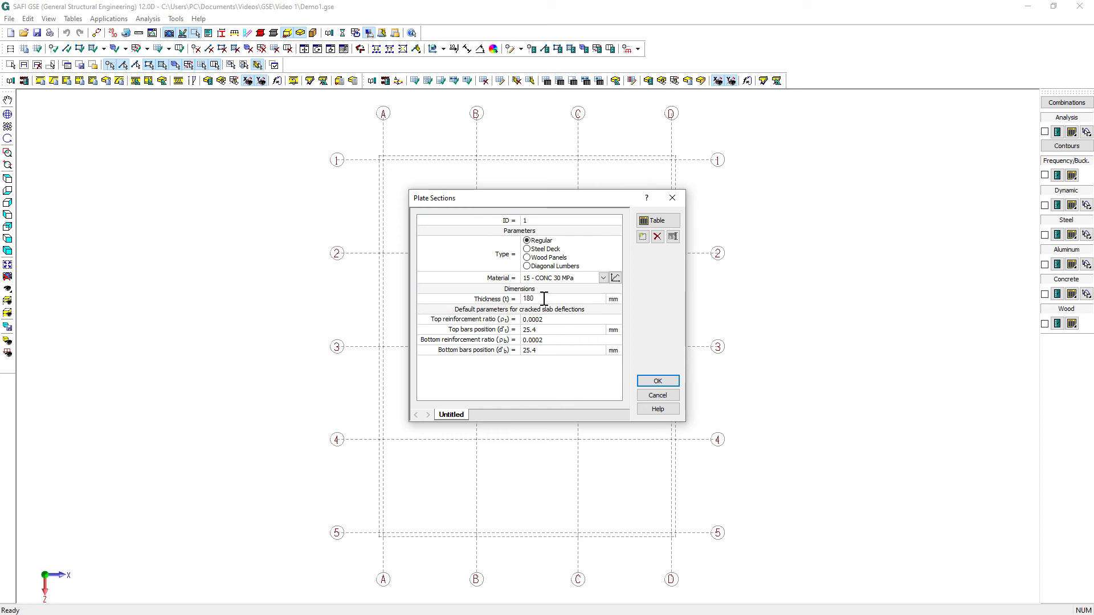
Rename the plate section "Conc. 180mm" and save it.
{"action": "double_click", "coordinate": [452, 414]}
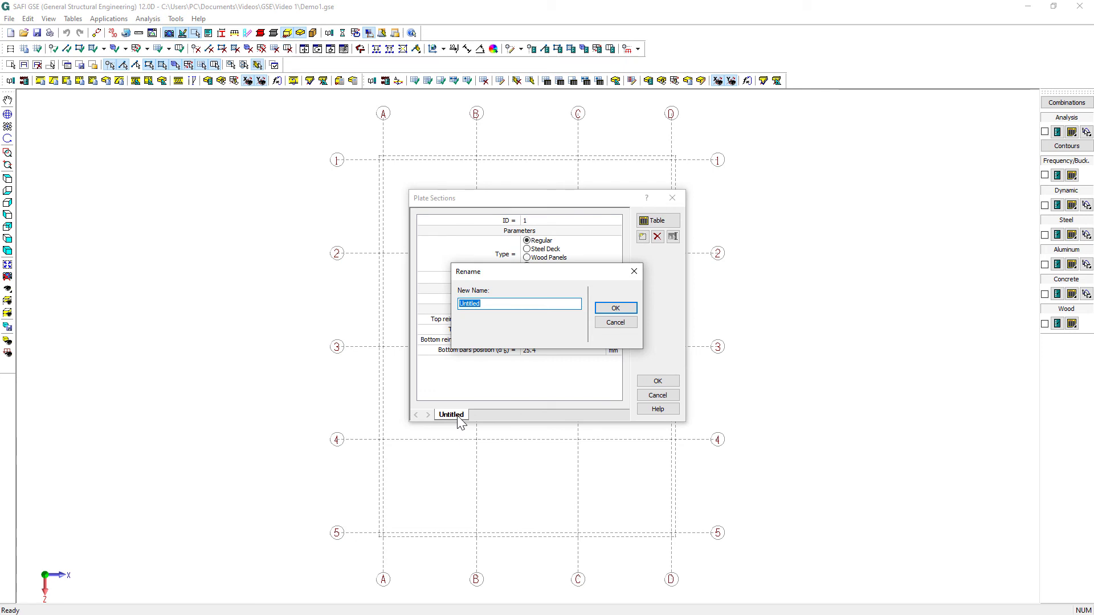
{"action": "type", "text": "Conc. 180mm"}
{"action": "left_click", "coordinate": [614, 310]}
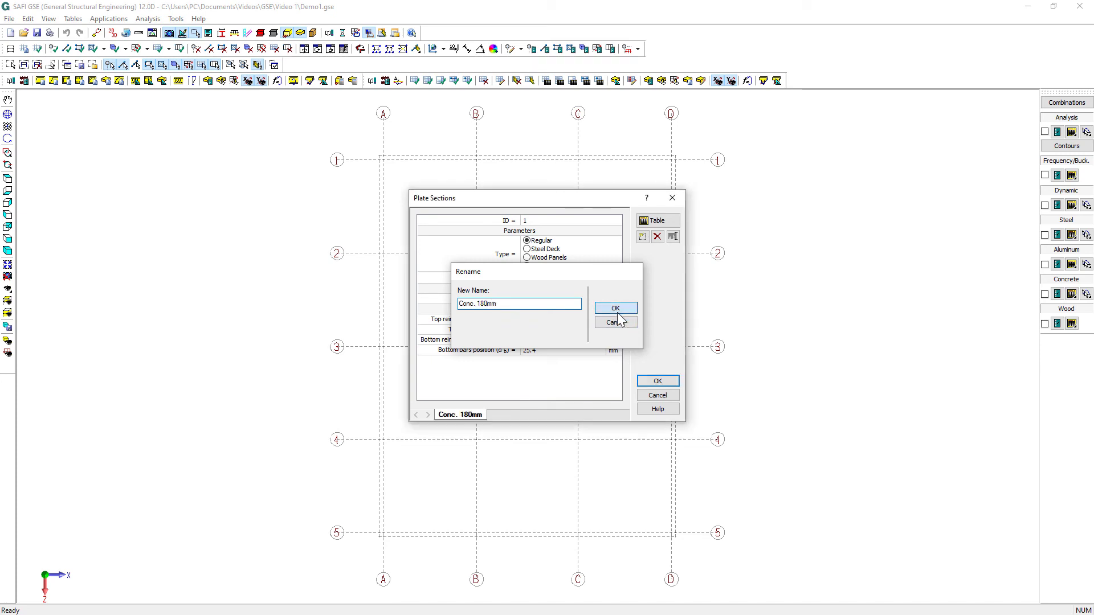
{"action": "left_click", "coordinate": [655, 381]}
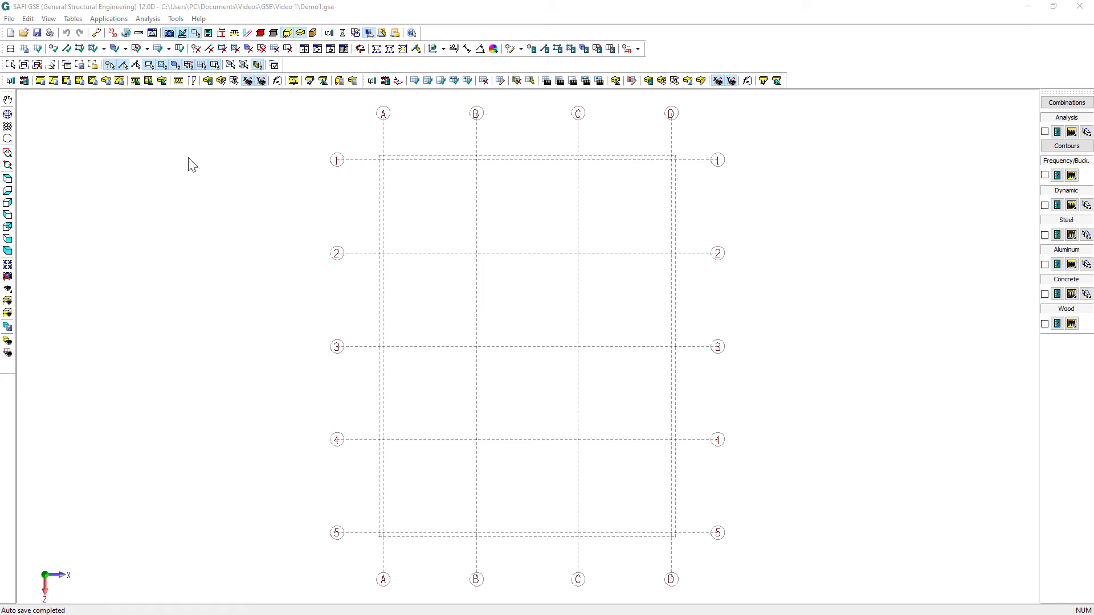
Start a non-standard section with material 15 - CONC 30 MPa and the Square Section type.
{"action": "left_click", "coordinate": [77, 20]}
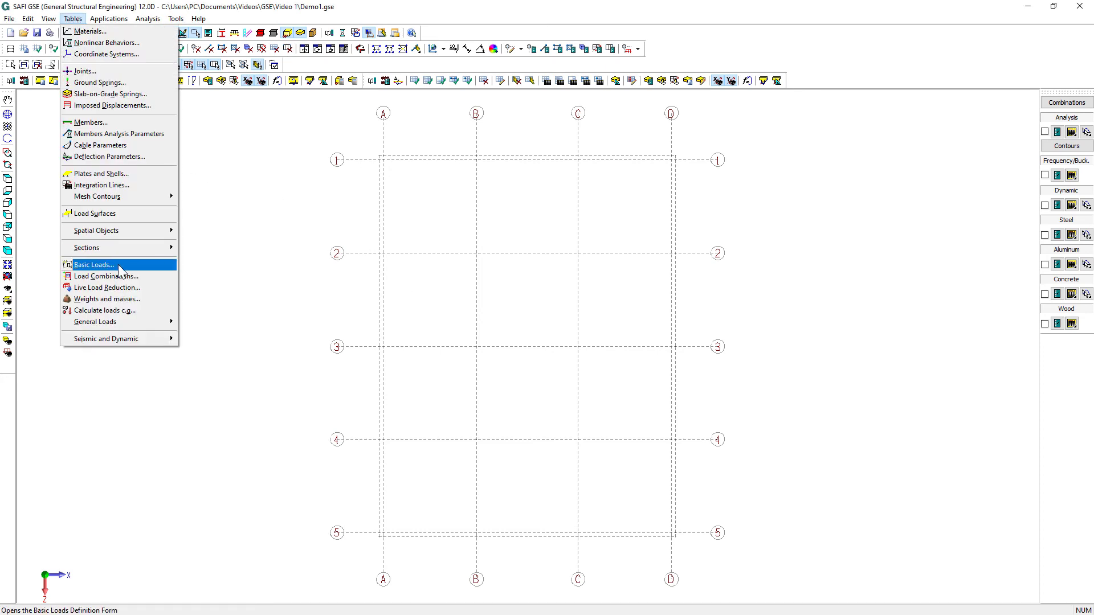
{"action": "mouse_move", "coordinate": [143, 246]}
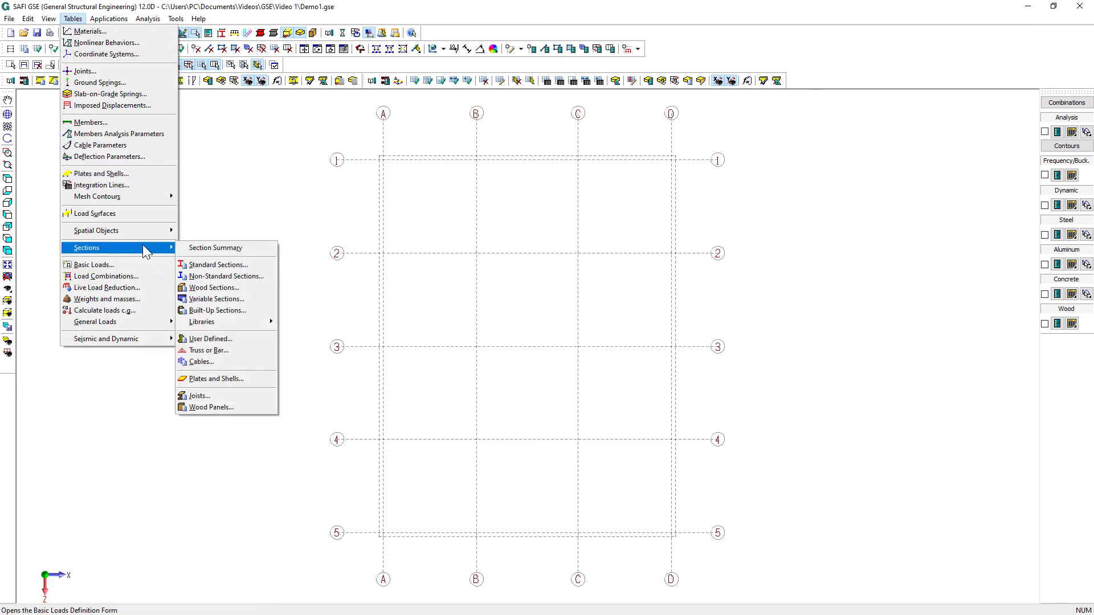
{"action": "left_click", "coordinate": [264, 277]}
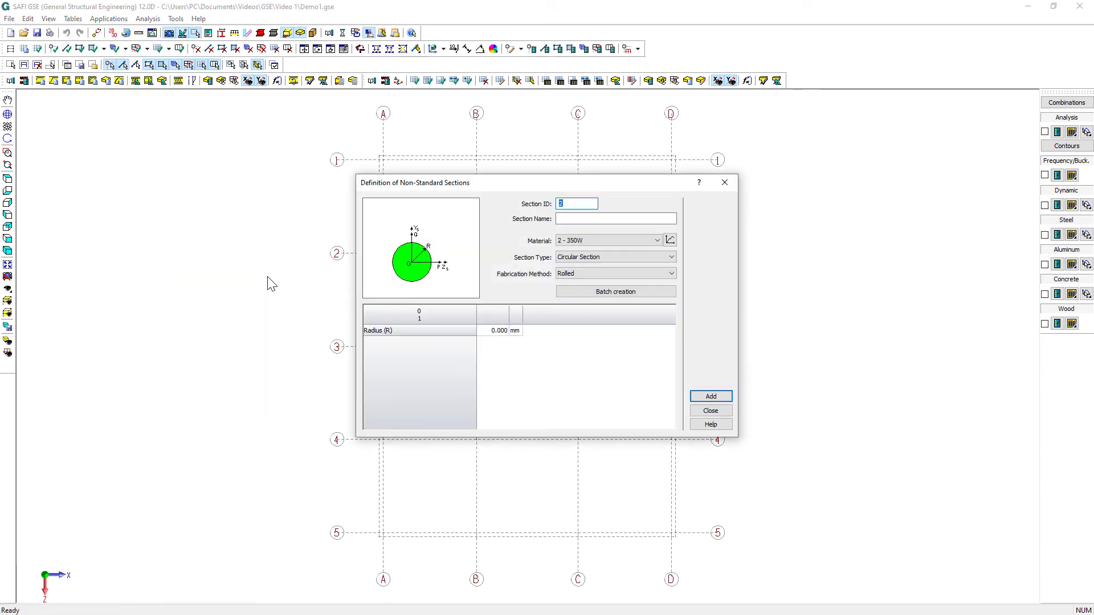
{"action": "left_click", "coordinate": [590, 242]}
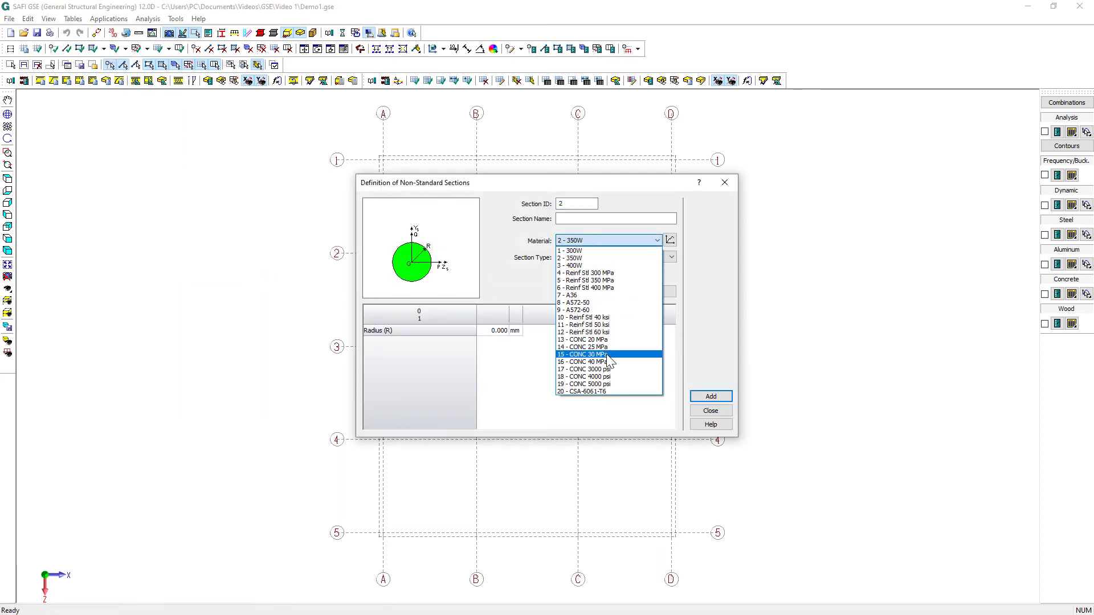
{"action": "left_click", "coordinate": [606, 353]}
{"action": "left_click", "coordinate": [616, 259]}
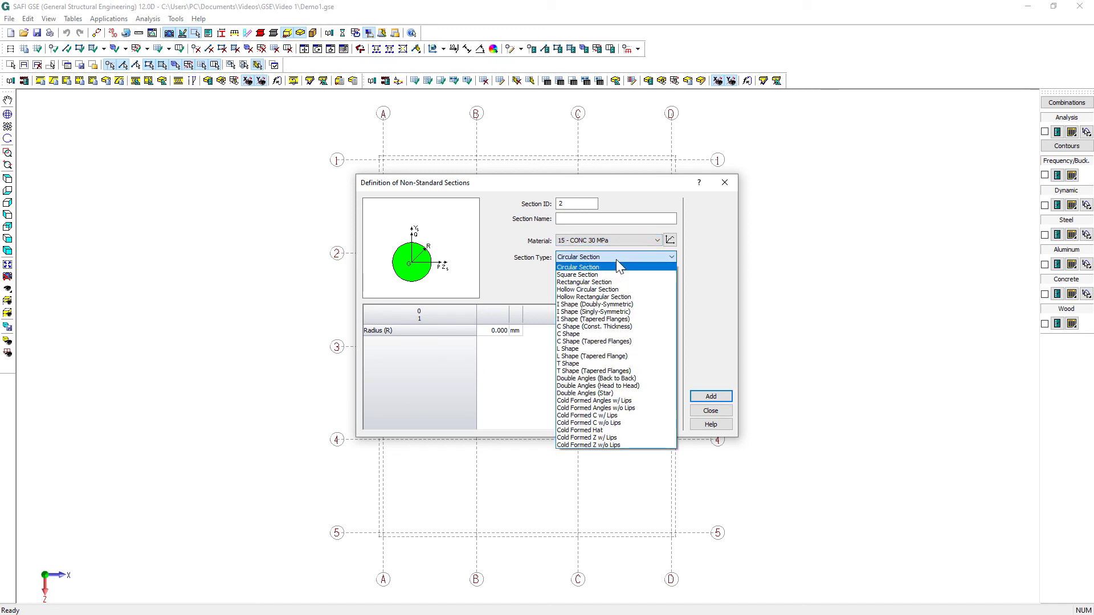
{"action": "left_click", "coordinate": [594, 283]}
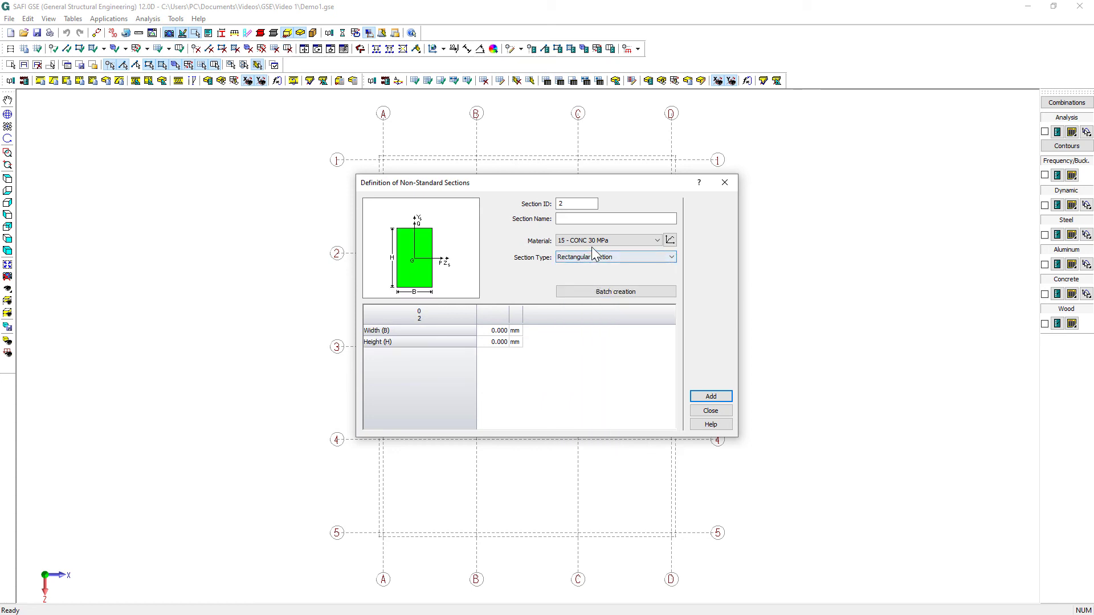
{"action": "left_click", "coordinate": [593, 259]}
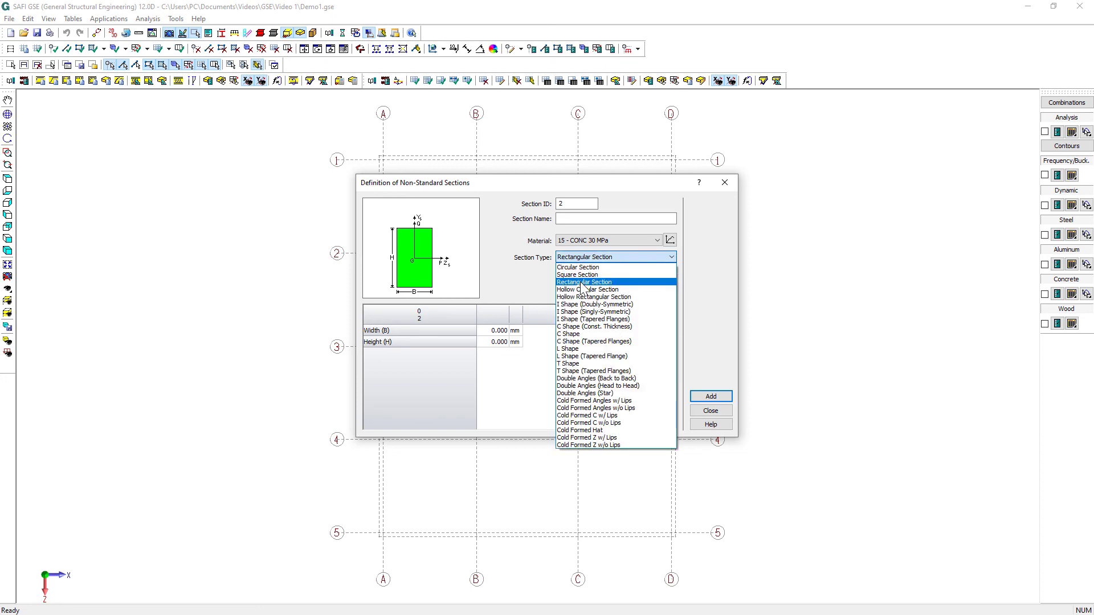
{"action": "left_click", "coordinate": [580, 275]}
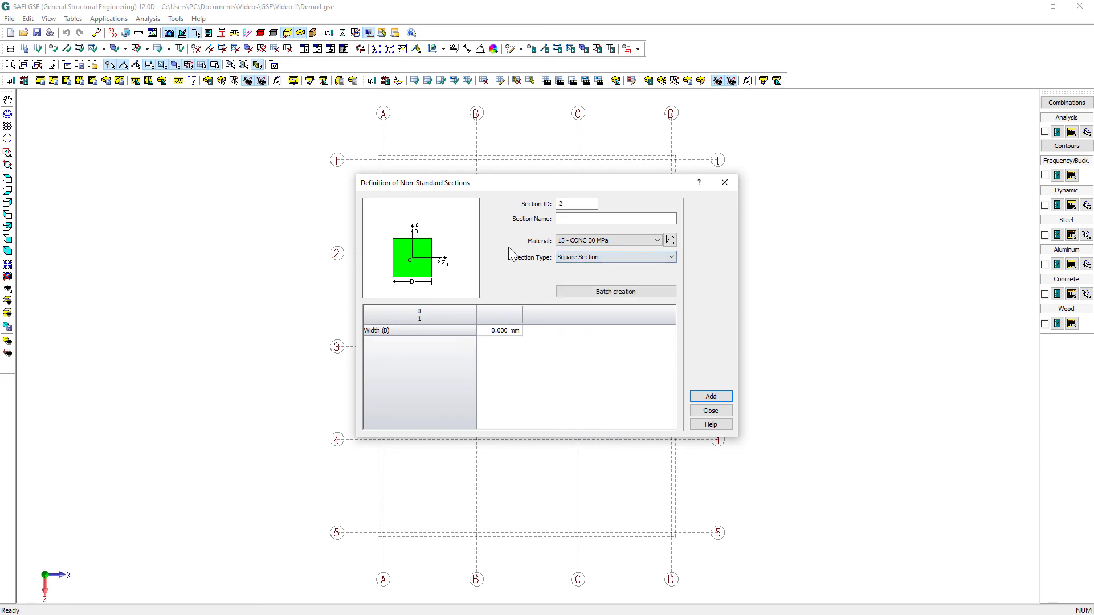
Set the square section's width to 300 mm, name it 300x300 and add it to the model.
{"action": "double_click", "coordinate": [490, 332]}
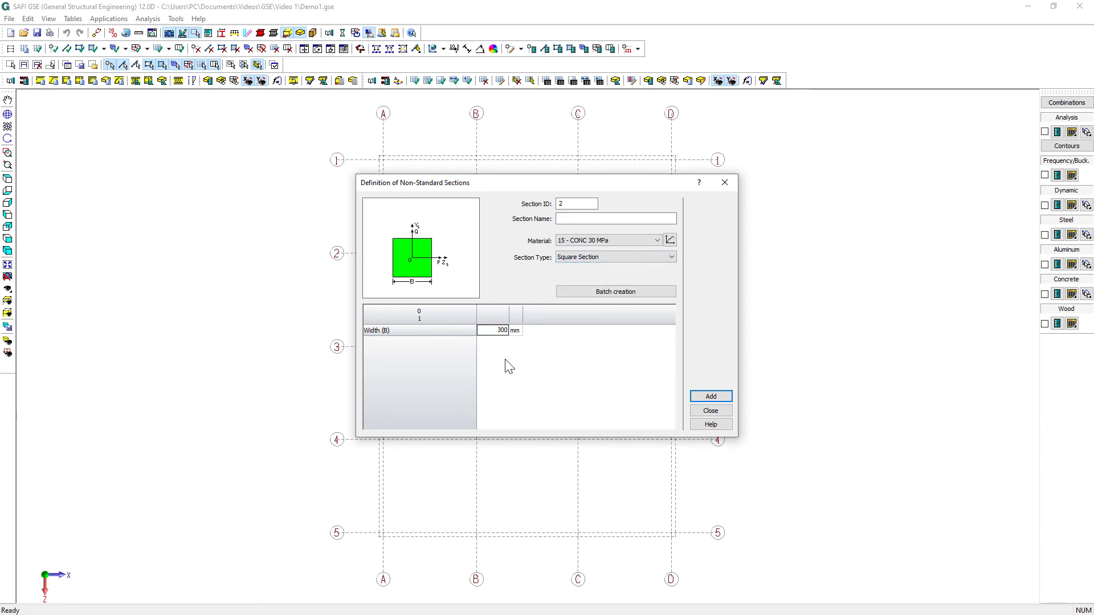
{"action": "key", "text": "Return"}
{"action": "left_click", "coordinate": [588, 218]}
{"action": "type", "text": "300x300"}
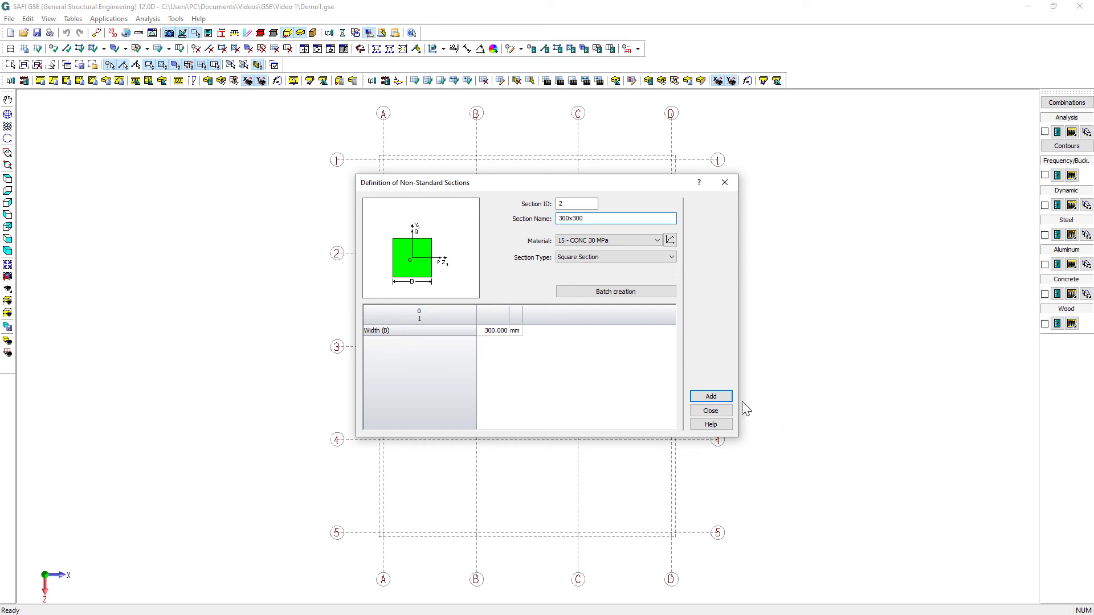
{"action": "left_click", "coordinate": [712, 397]}
Name the next non-standard section 300x600 and set its type to Rectangular Section.
{"action": "left_click", "coordinate": [617, 219]}
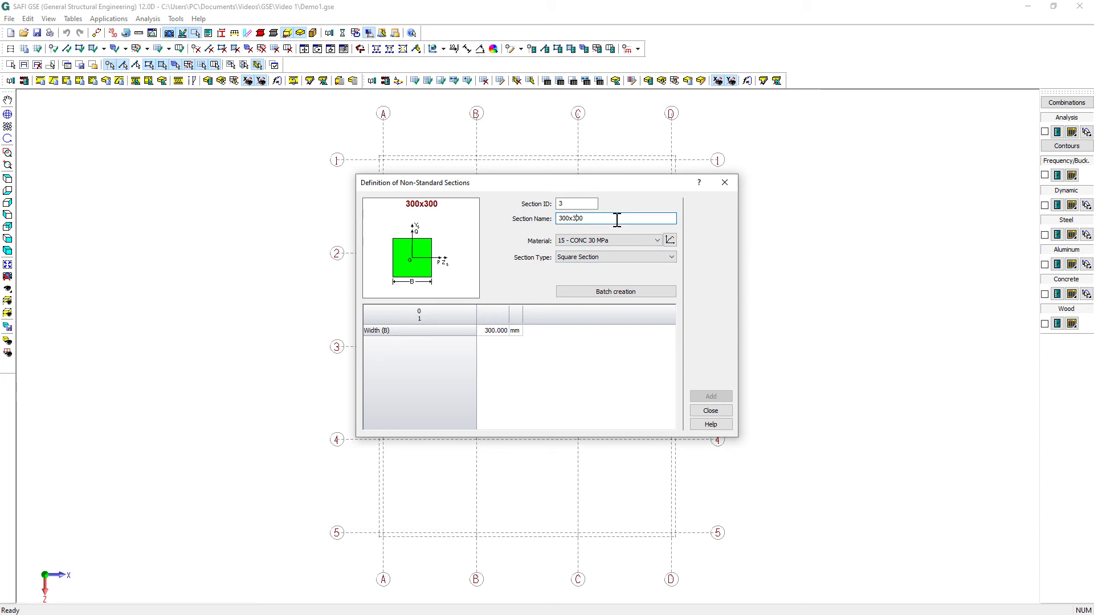
{"action": "key", "text": "BackSpace"}
{"action": "type", "text": "6"}
{"action": "left_click", "coordinate": [587, 258]}
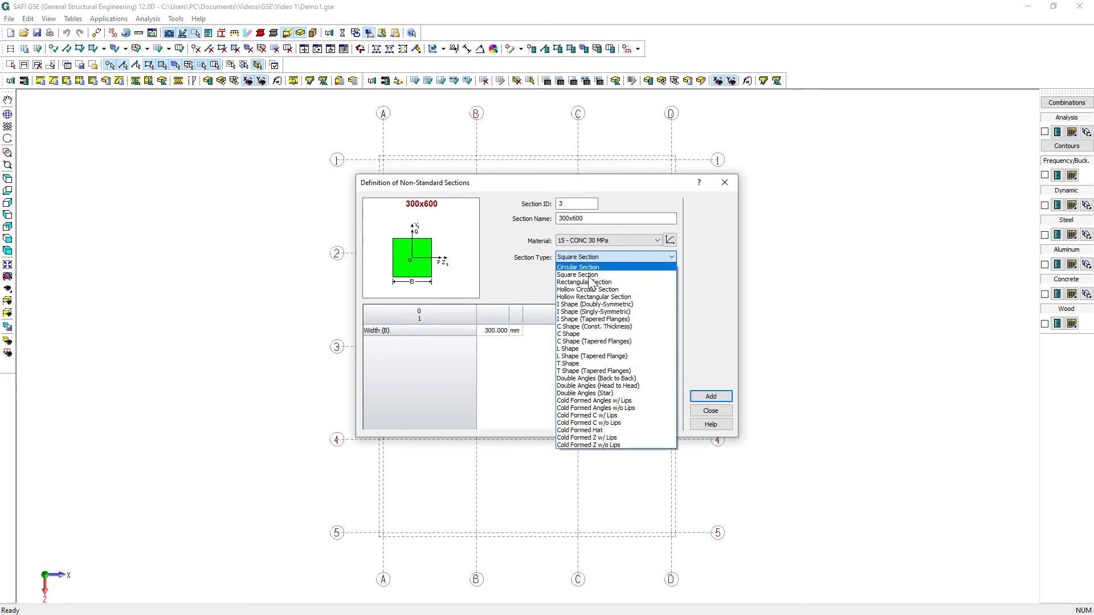
{"action": "left_click", "coordinate": [587, 275]}
Set the 300x600 section's width to 300 mm and height to 600 mm, and add it to the model.
{"action": "left_click", "coordinate": [496, 331]}
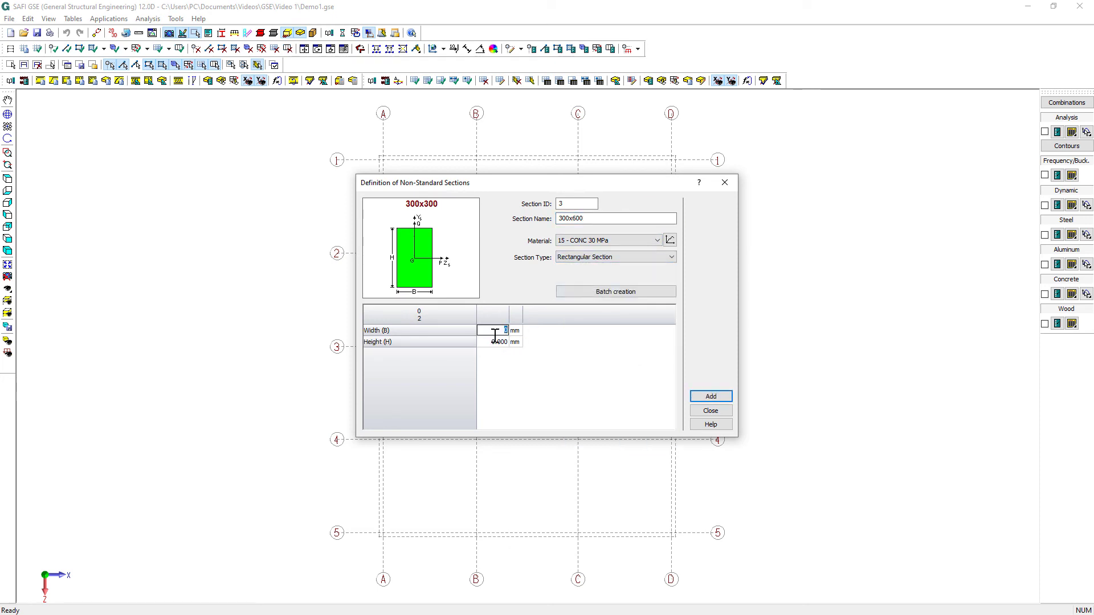
{"action": "type", "text": "300"}
{"action": "key", "text": "Tab"}
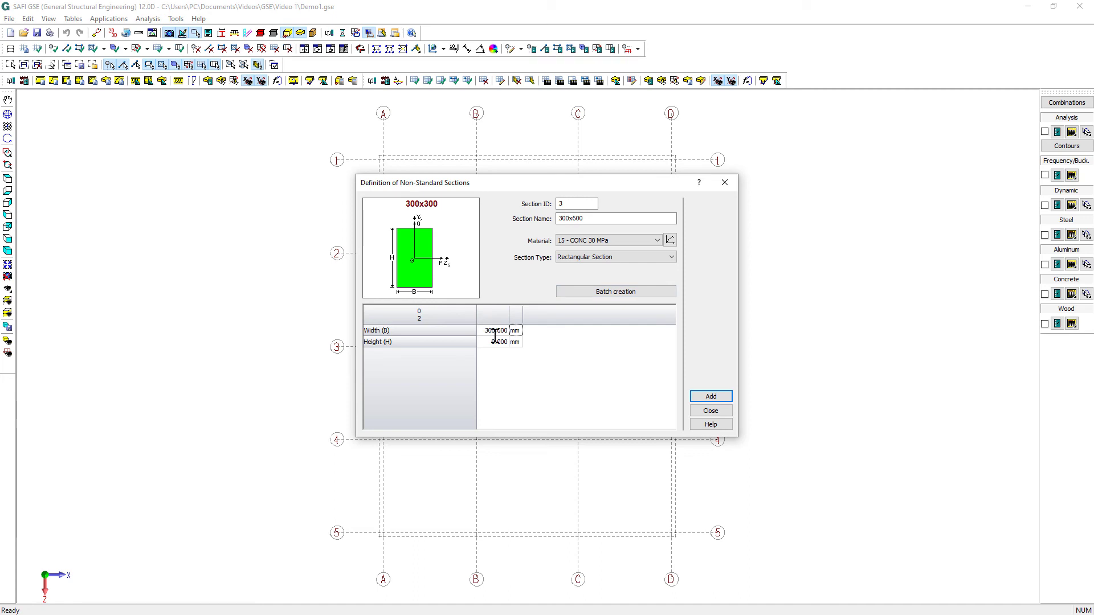
{"action": "key", "text": "Tab"}
{"action": "type", "text": "600"}
{"action": "left_click", "coordinate": [711, 397]}
Name the next rectangular section Perimeter and set its width to 100 mm and height to 180 mm.
{"action": "left_click_drag", "start_coordinate": [597, 218], "coordinate": [469, 221]}
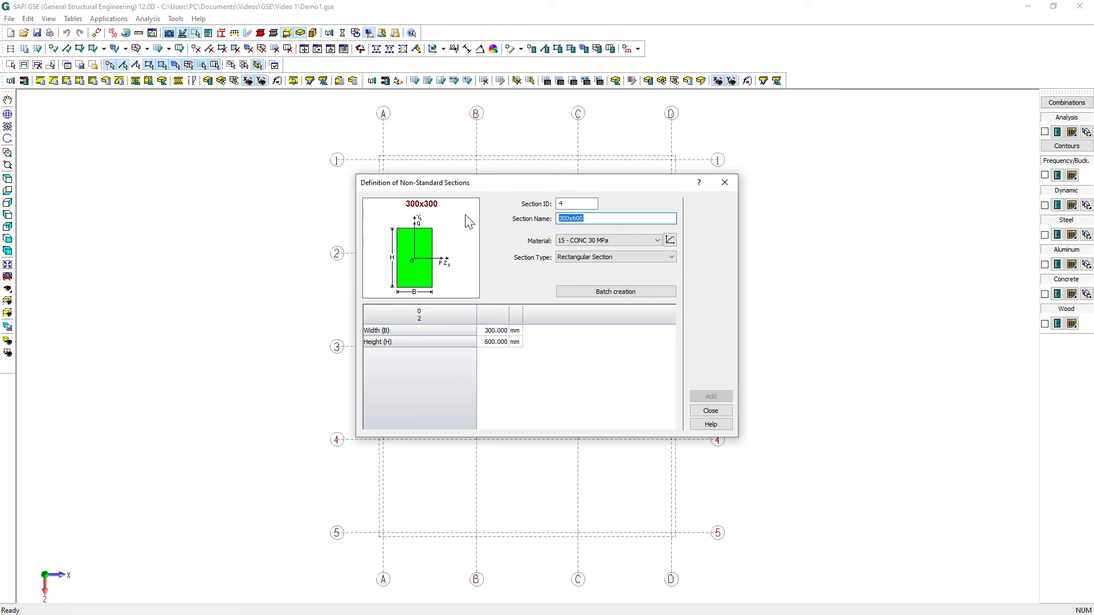
{"action": "type", "text": "Perimeter"}
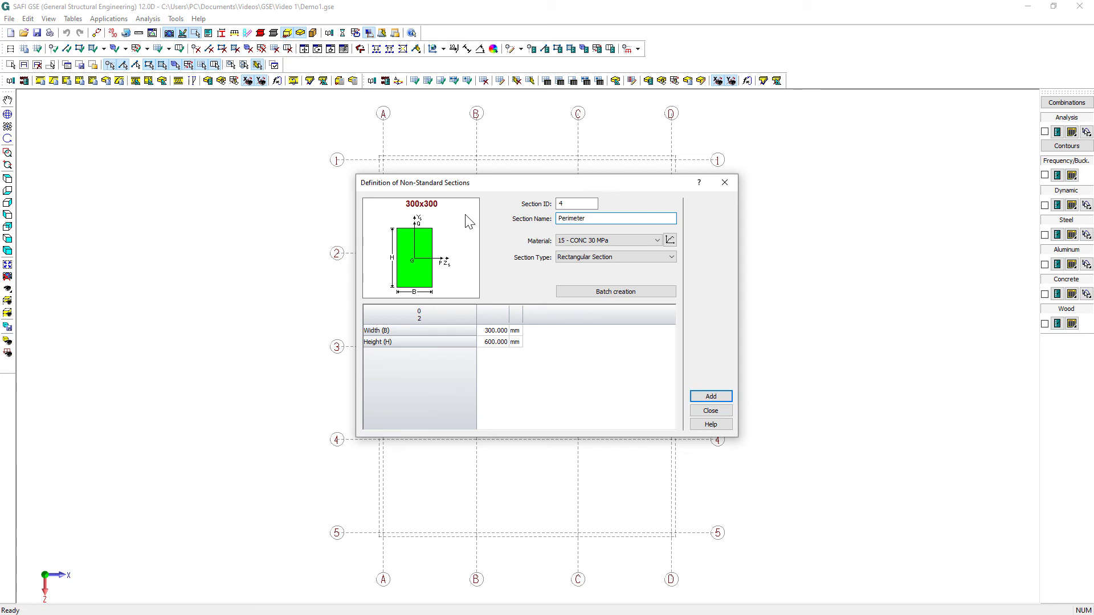
{"action": "left_click", "coordinate": [500, 331]}
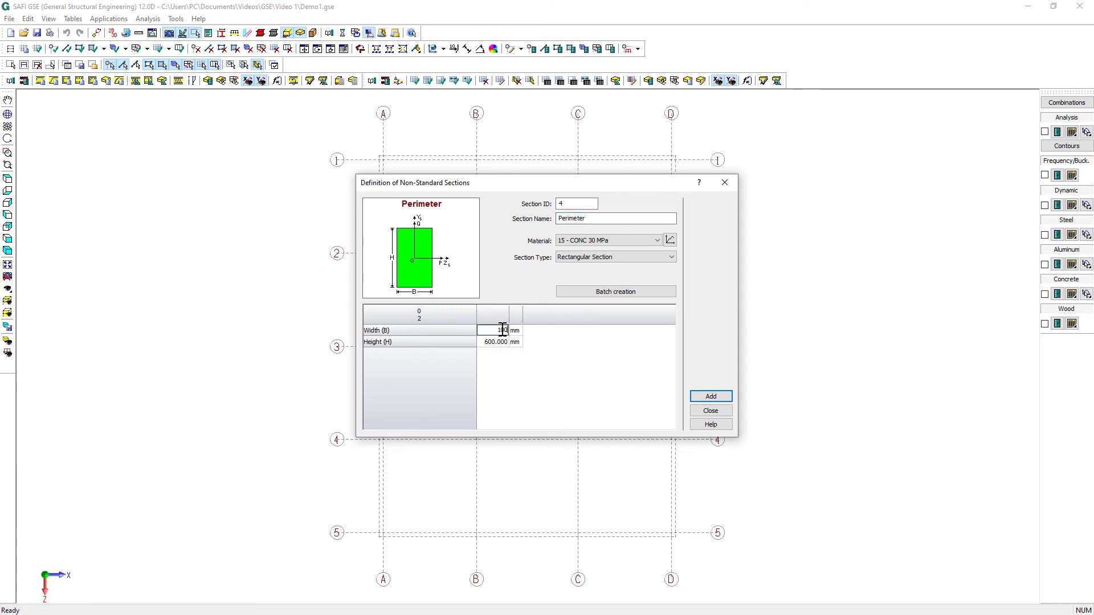
{"action": "left_click", "coordinate": [497, 342]}
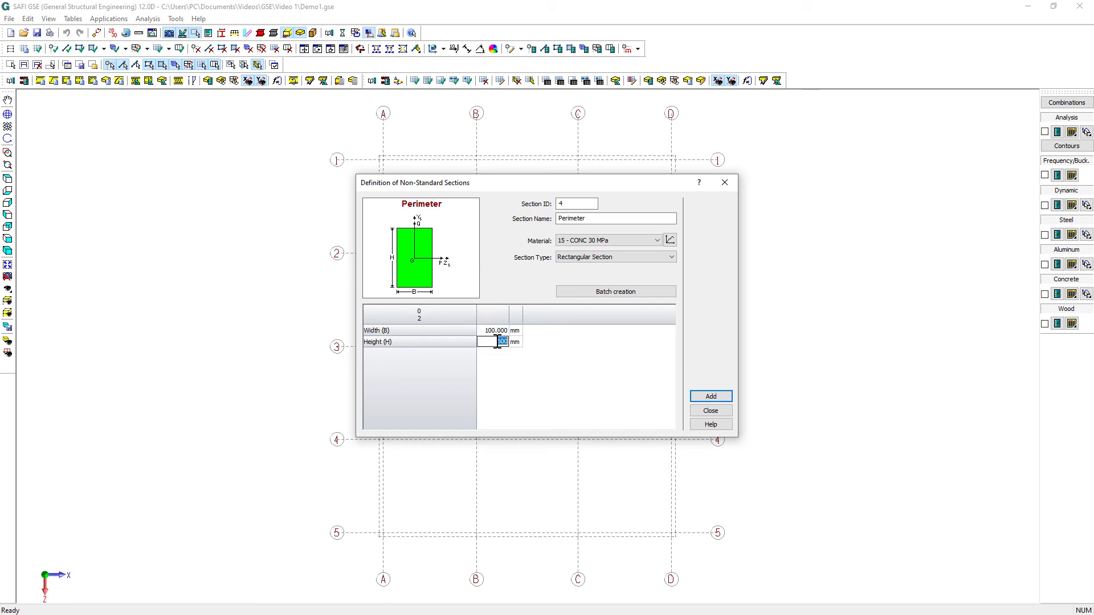
{"action": "type", "text": "180"}
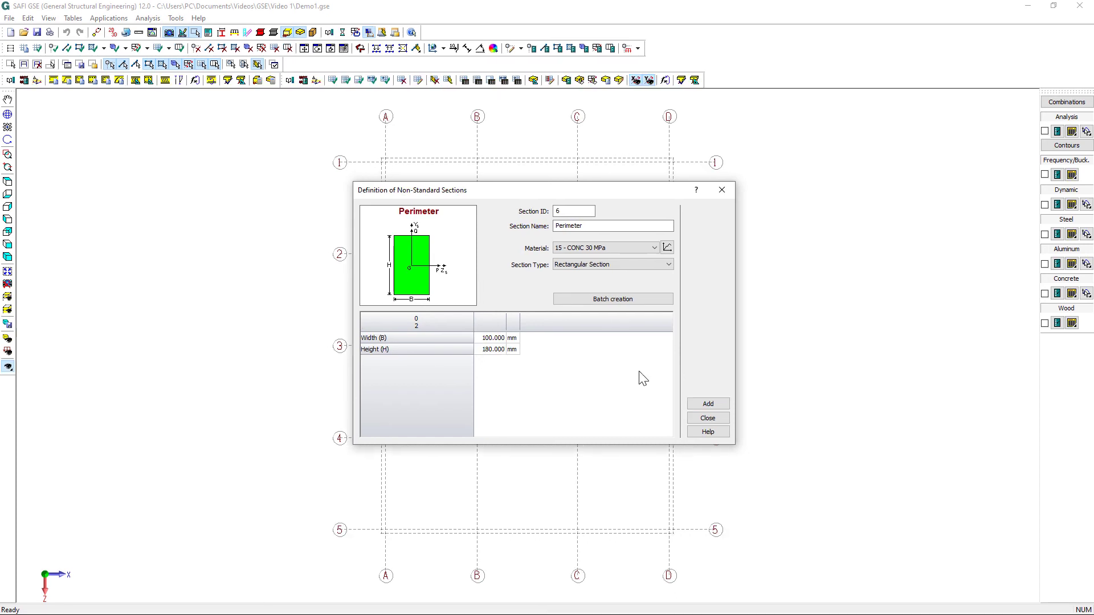
Create a new material from the Concrete - CSA CONC 30 MPa preset and set its elastic modulus to 100 MPa.
{"action": "left_click", "coordinate": [667, 247]}
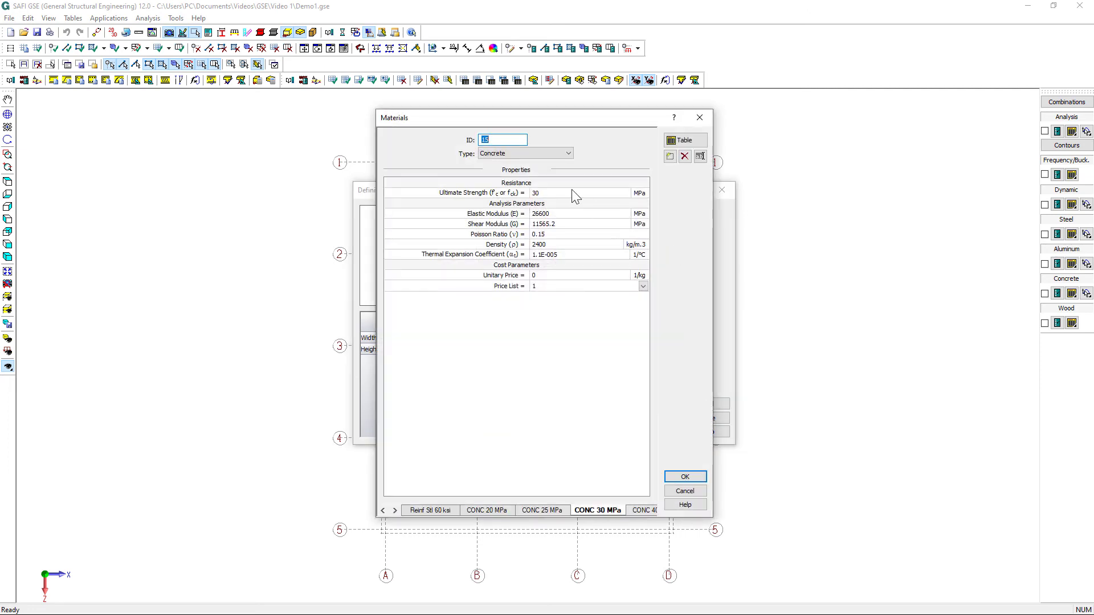
{"action": "left_click", "coordinate": [670, 157]}
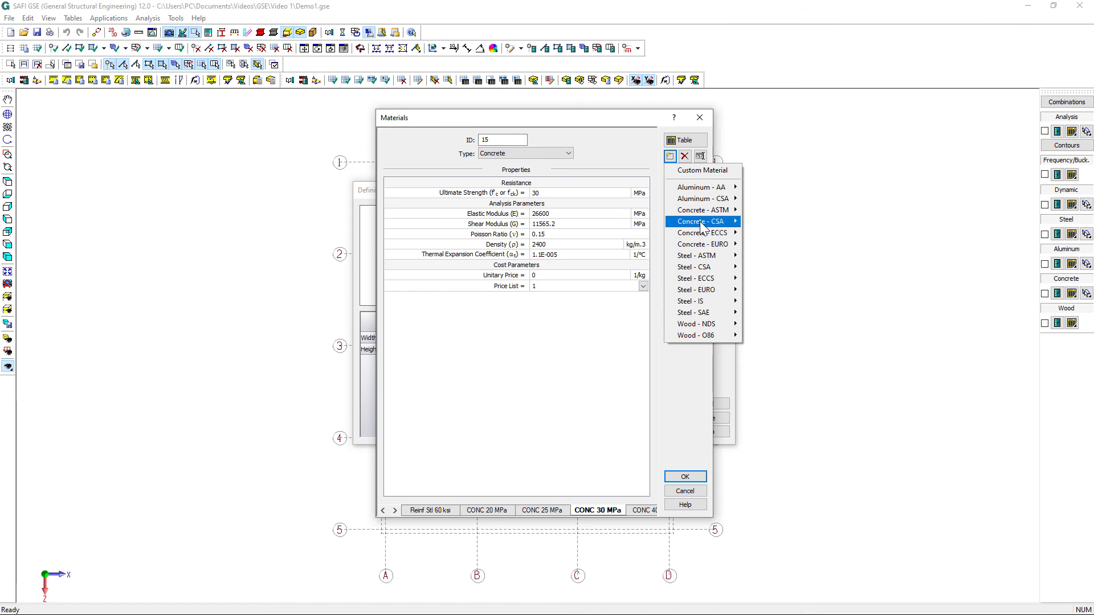
{"action": "mouse_move", "coordinate": [702, 227]}
{"action": "left_click", "coordinate": [763, 242]}
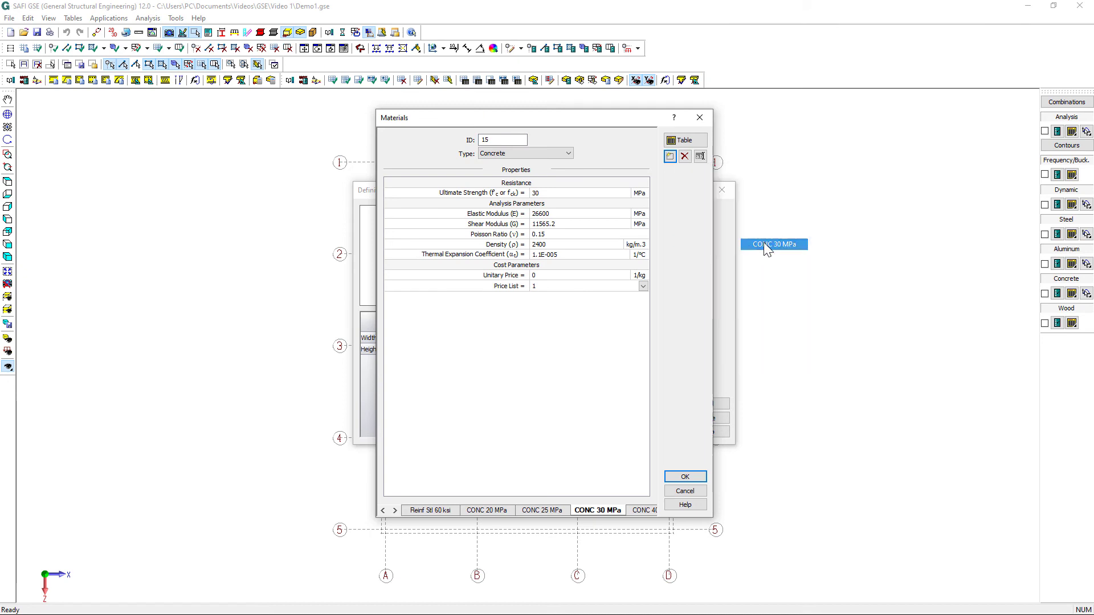
{"action": "left_click", "coordinate": [564, 214]}
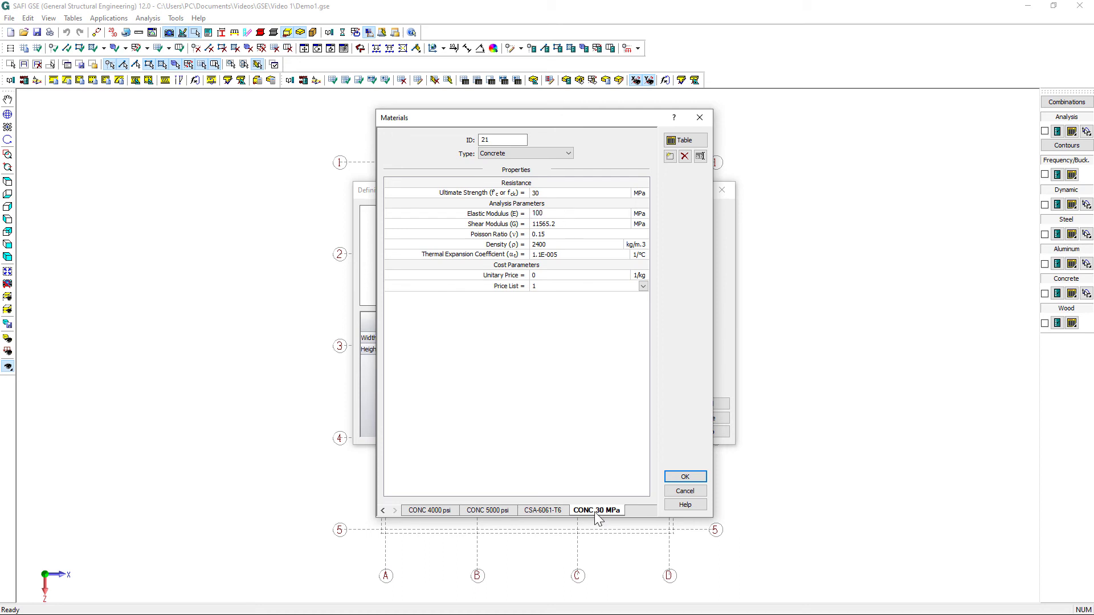
Set the new material's type to Generic/Other, rename it Perimeter and accept the materials definition.
{"action": "left_click", "coordinate": [519, 154]}
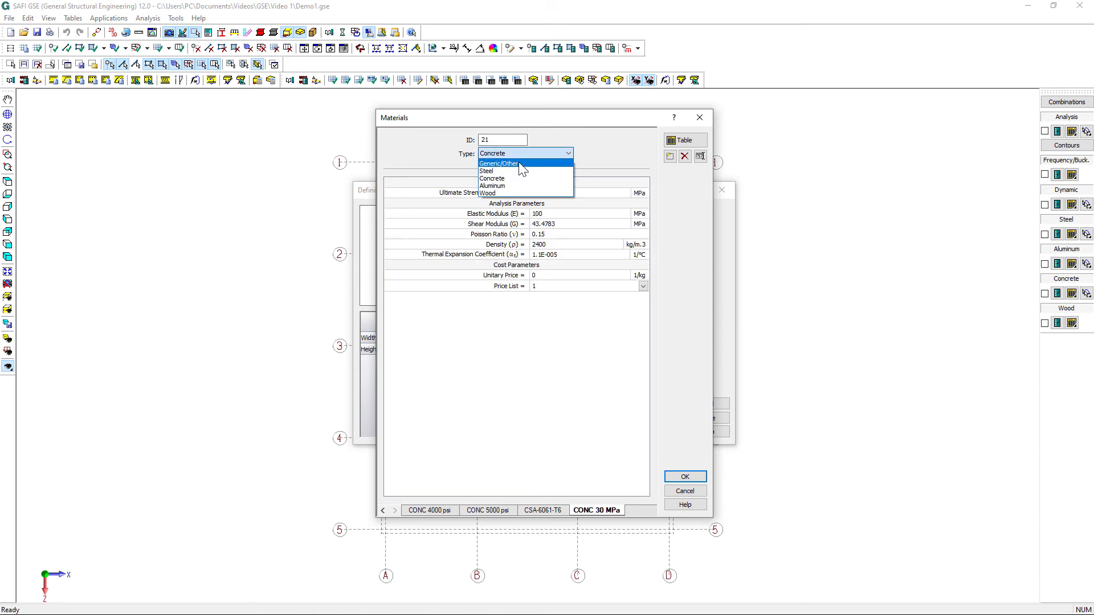
{"action": "left_click", "coordinate": [515, 164]}
{"action": "double_click", "coordinate": [593, 511]}
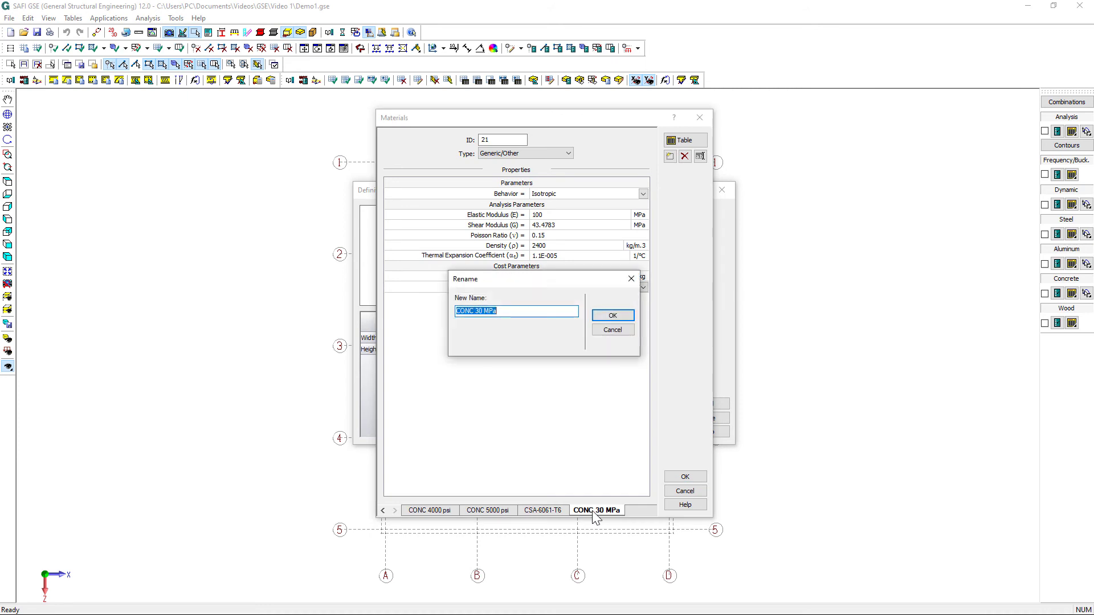
{"action": "type", "text": "Perimeter"}
{"action": "key", "text": "Return"}
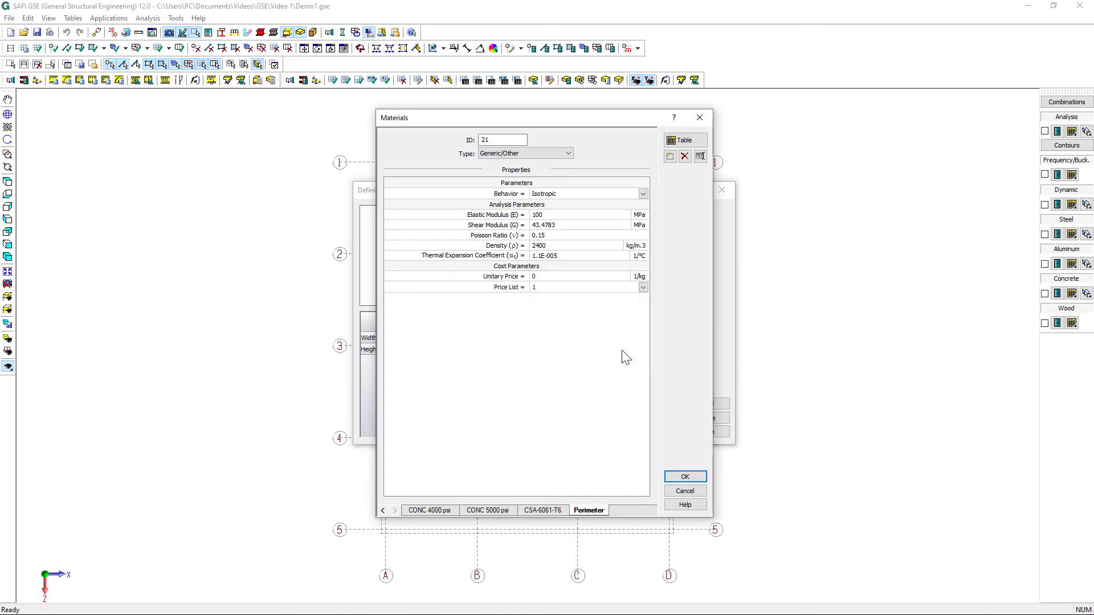
{"action": "left_click", "coordinate": [694, 481]}
Assign material 21 - Perimeter to the Perimeter section and finish the non-standard section definition.
{"action": "left_click", "coordinate": [612, 247]}
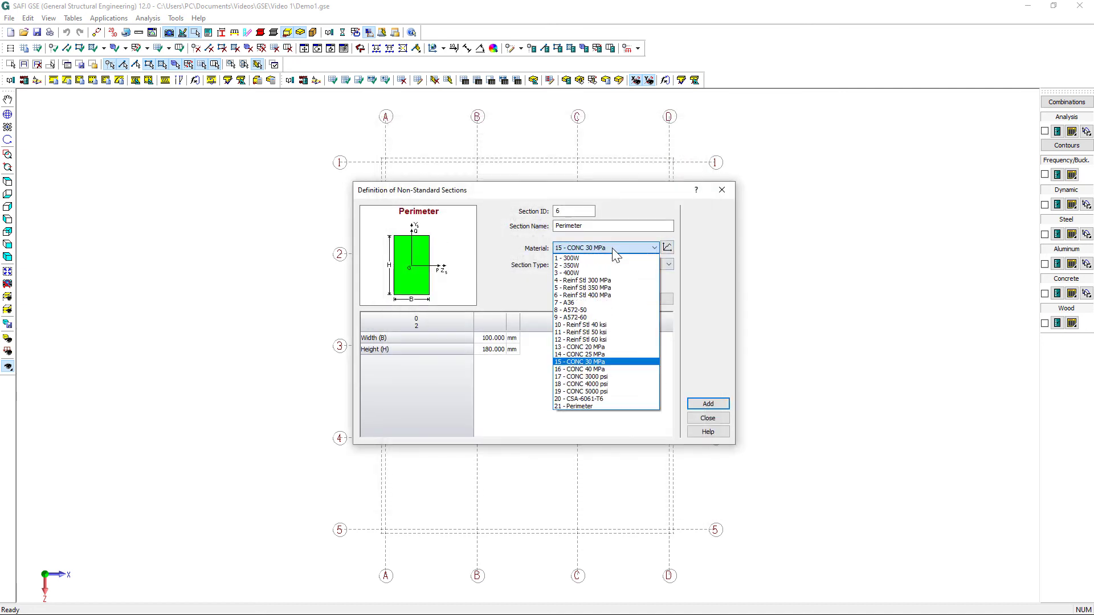
{"action": "left_click", "coordinate": [582, 405]}
{"action": "left_click", "coordinate": [713, 421]}
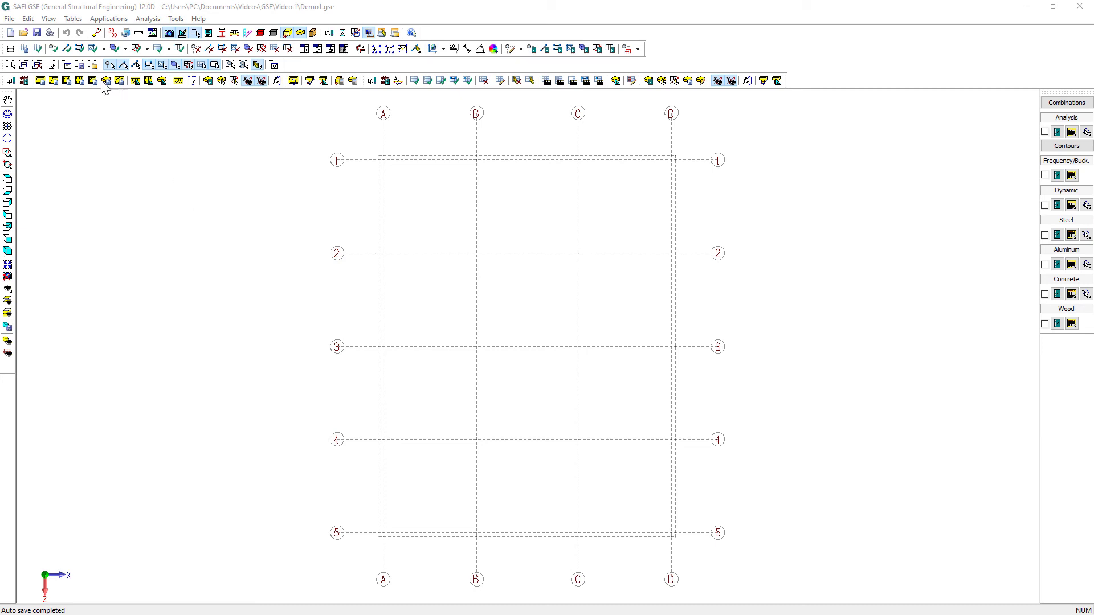
Add joints along grid line 1 at its intersections with lines A, B, C and D.
{"action": "left_click", "coordinate": [53, 48]}
{"action": "left_click", "coordinate": [382, 161]}
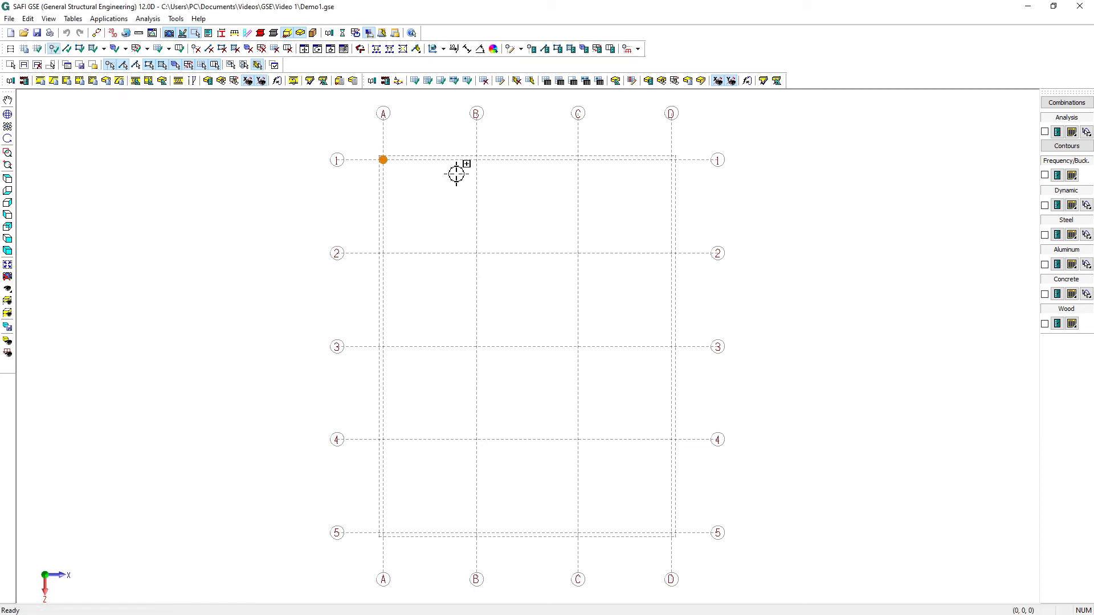
{"action": "left_click", "coordinate": [475, 163]}
{"action": "left_click", "coordinate": [574, 164]}
{"action": "left_click", "coordinate": [641, 176]}
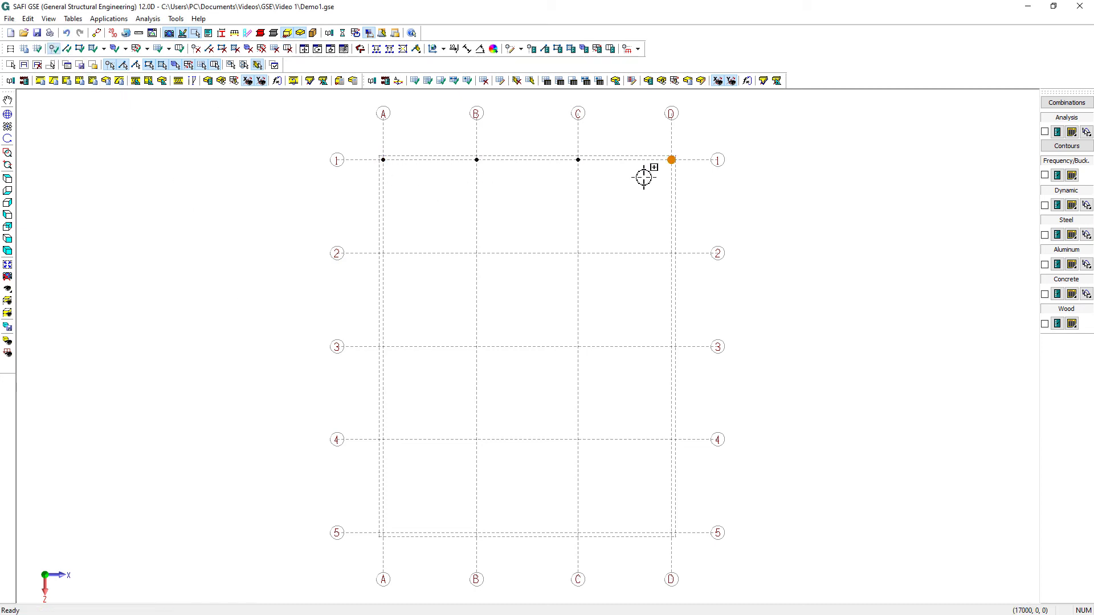
Add joints along grid line D at its intersections with lines 2, 3, 4 and 5.
{"action": "left_click", "coordinate": [648, 235]}
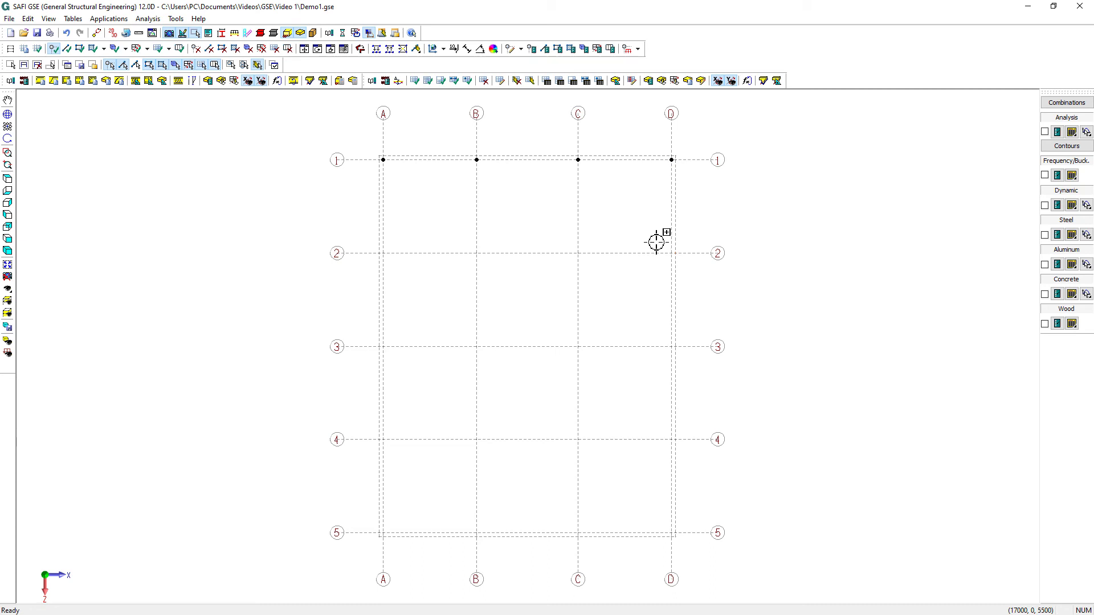
{"action": "left_click", "coordinate": [664, 307]}
{"action": "left_click", "coordinate": [664, 428]}
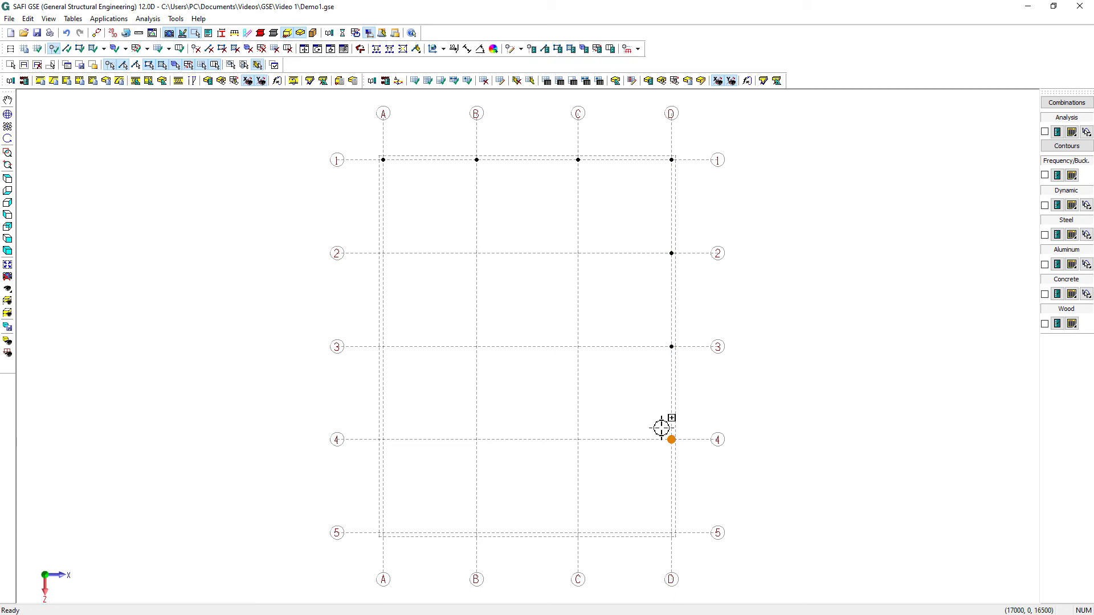
{"action": "left_click", "coordinate": [664, 504]}
Add joints on grid line 5 at C, B and A, and on line A at 4, 3 and 2.
{"action": "left_click", "coordinate": [599, 515]}
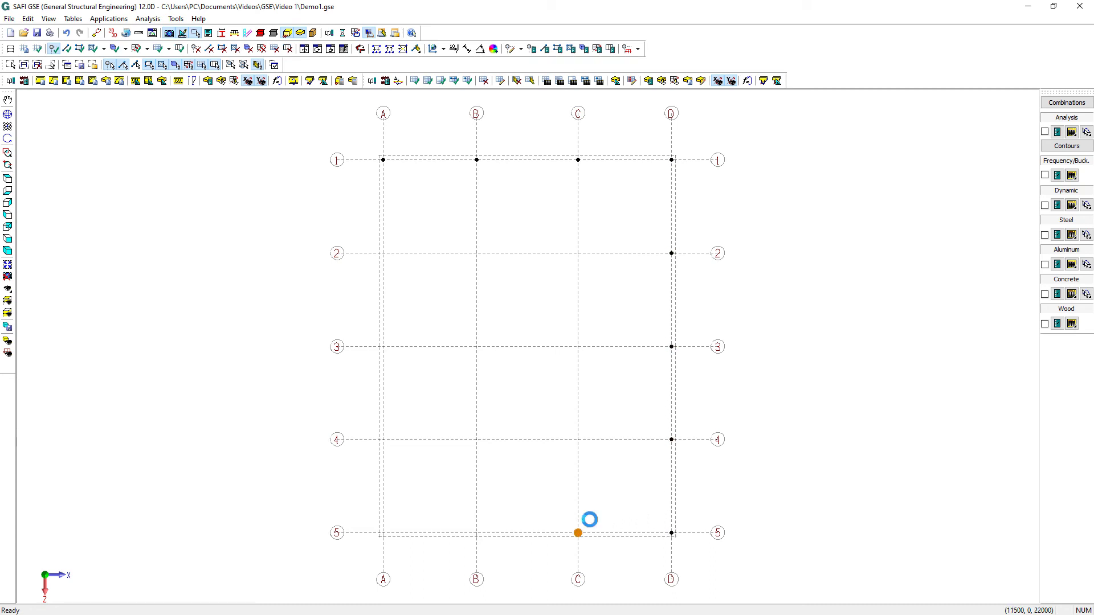
{"action": "left_click", "coordinate": [494, 535]}
{"action": "left_click", "coordinate": [386, 526]}
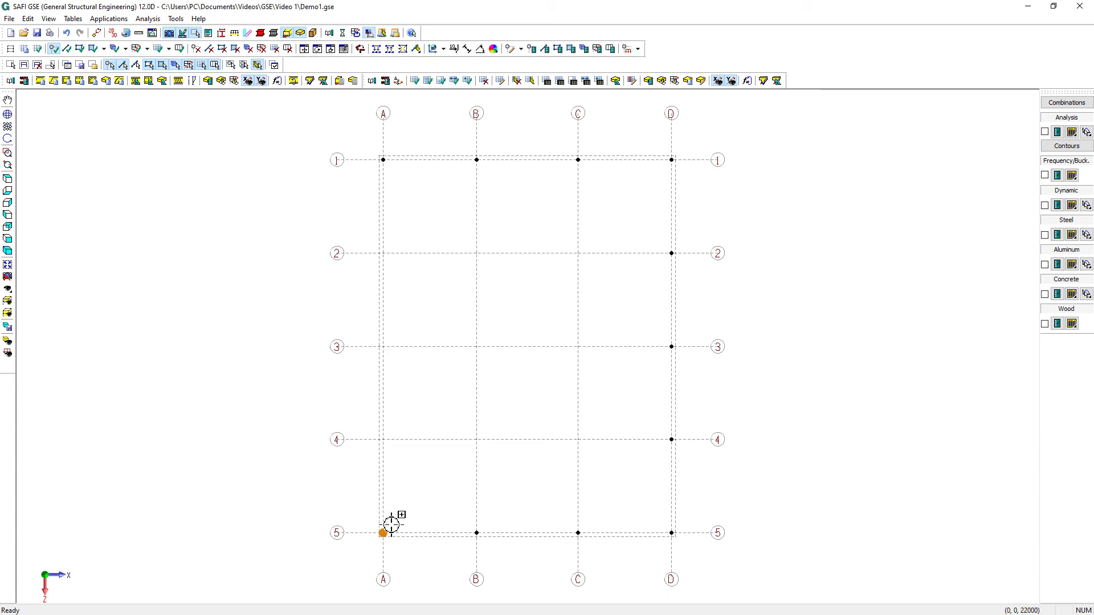
{"action": "left_click", "coordinate": [386, 447]}
{"action": "left_click", "coordinate": [390, 373]}
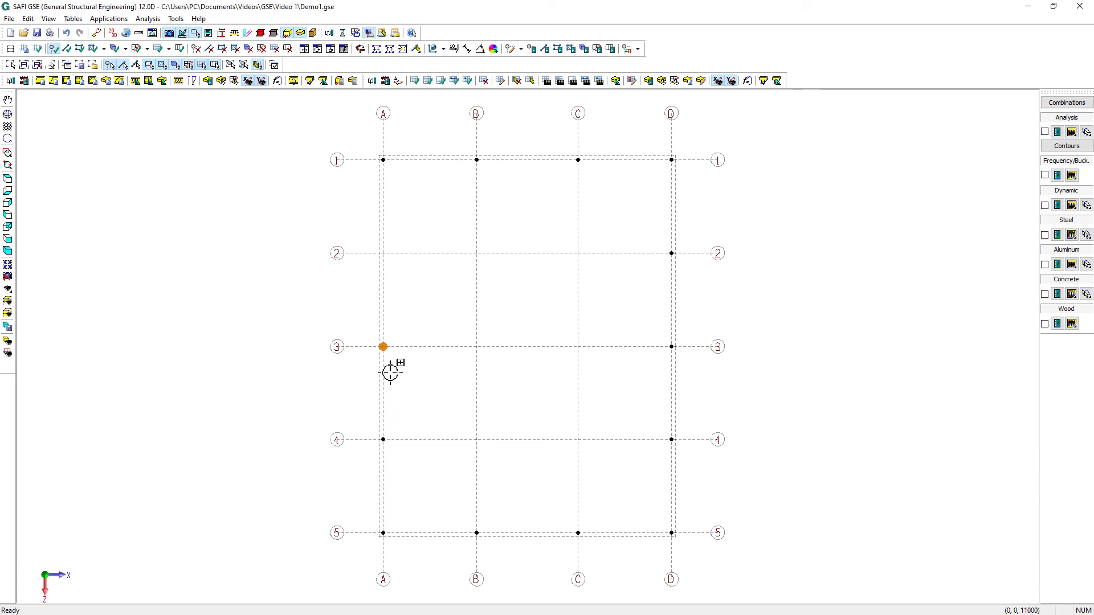
{"action": "left_click", "coordinate": [391, 282]}
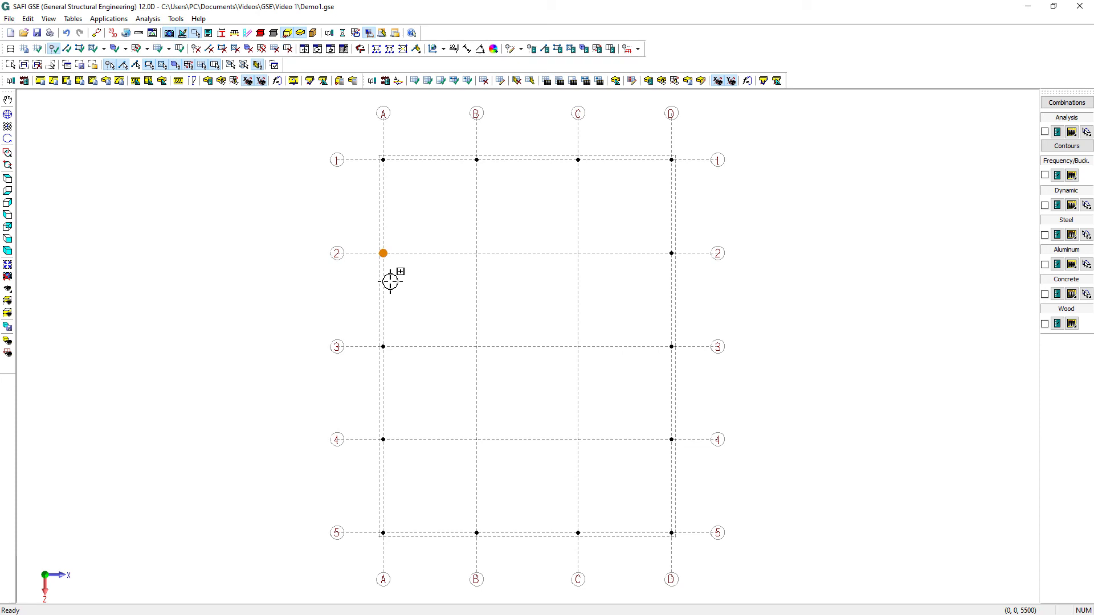
Add joints at the interior intersections of lines B and C with lines 2, 3 and 4.
{"action": "left_click", "coordinate": [458, 227]}
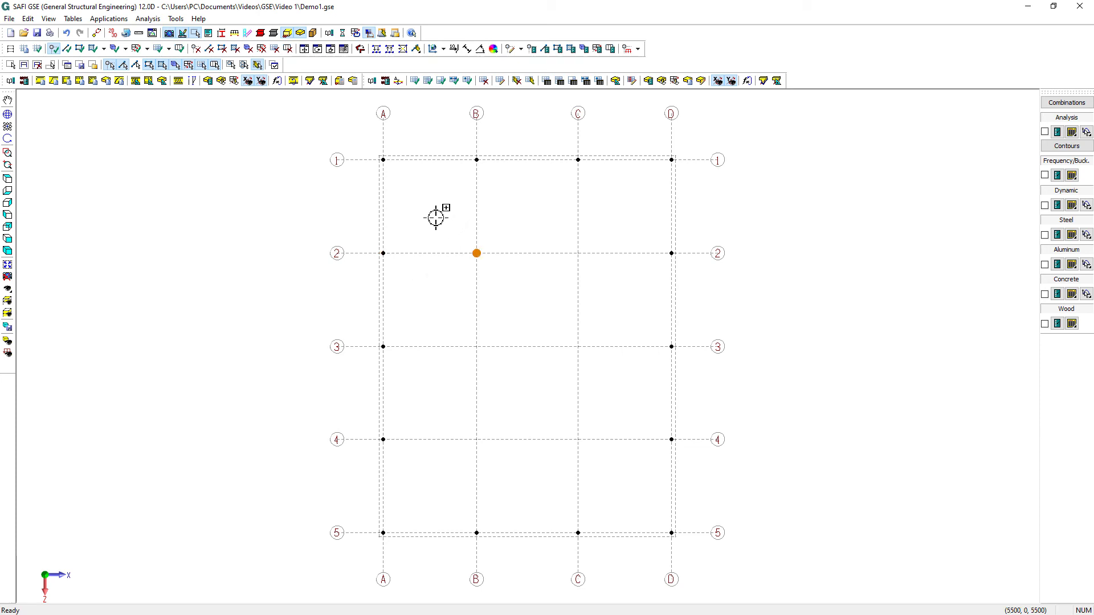
{"action": "left_click_drag", "start_coordinate": [435, 223], "coordinate": [604, 468]}
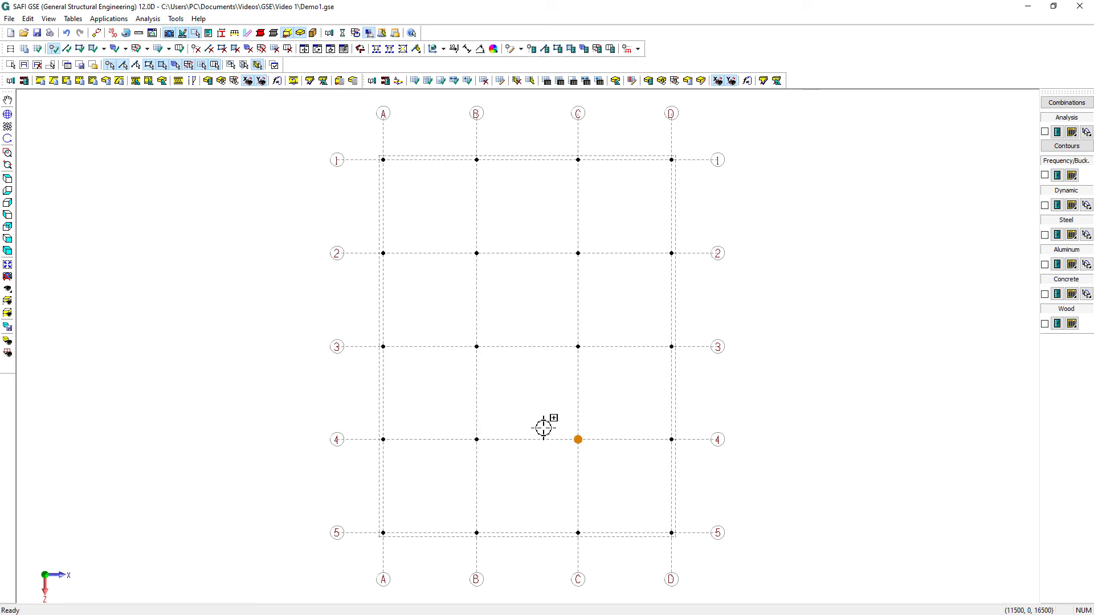
{"action": "key", "text": "Escape"}
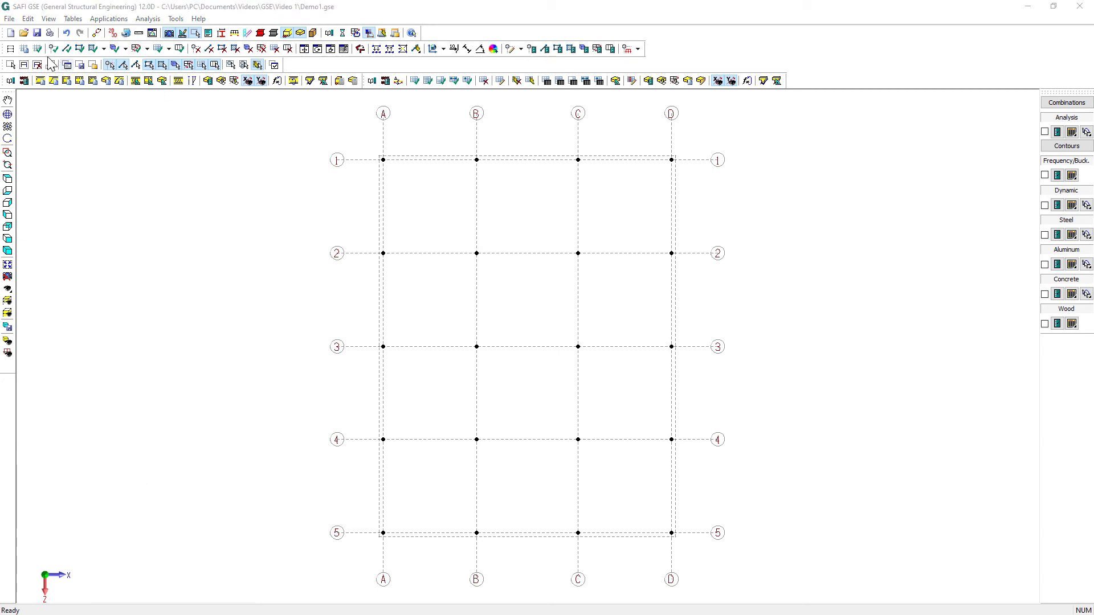
Select all grid joints and extrude them by -2000 mm in Δy to create the lower columns.
{"action": "left_click", "coordinate": [11, 64]}
{"action": "left_click_drag", "start_coordinate": [305, 121], "coordinate": [719, 595]}
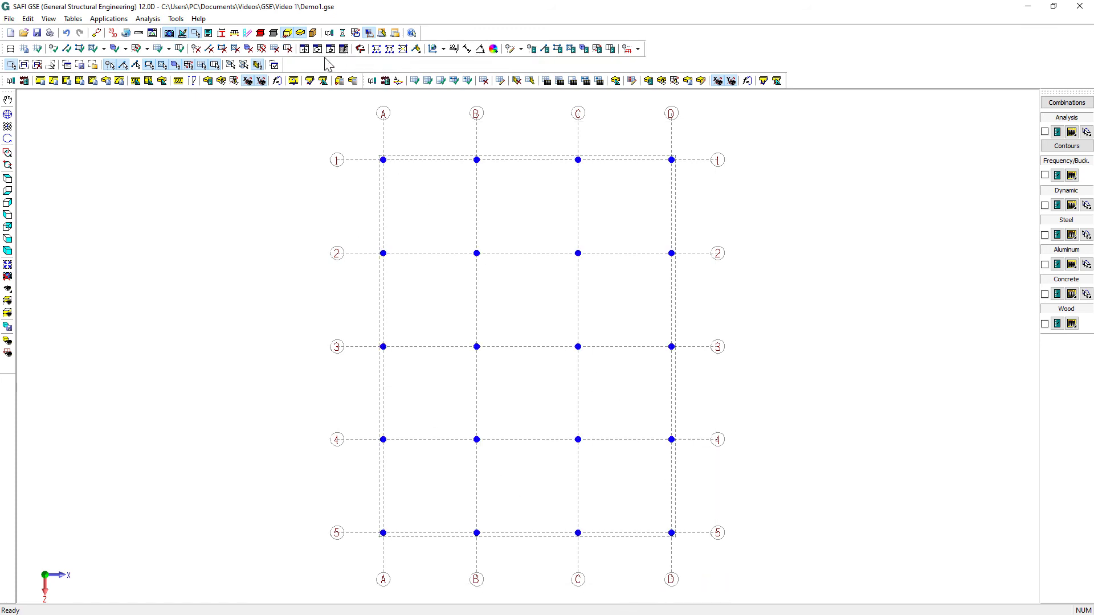
{"action": "left_click", "coordinate": [304, 49]}
{"action": "left_click_drag", "start_coordinate": [69, 103], "coordinate": [121, 148]}
{"action": "middle_click_drag", "start_coordinate": [384, 336], "coordinate": [455, 218]}
{"action": "double_click", "coordinate": [157, 239]}
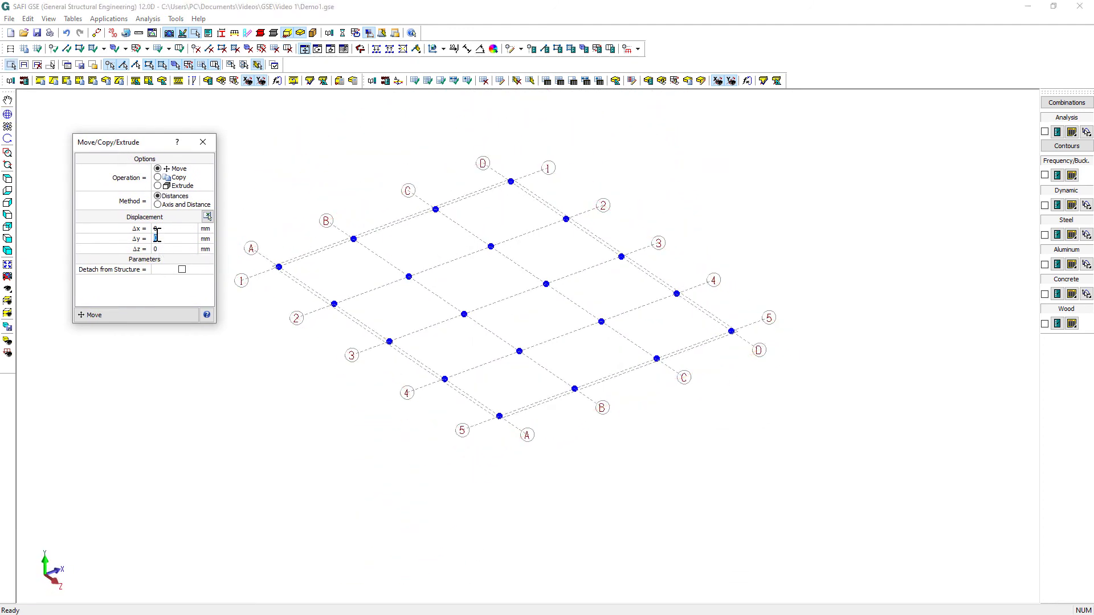
{"action": "type", "text": "-2000"}
{"action": "left_click", "coordinate": [158, 186]}
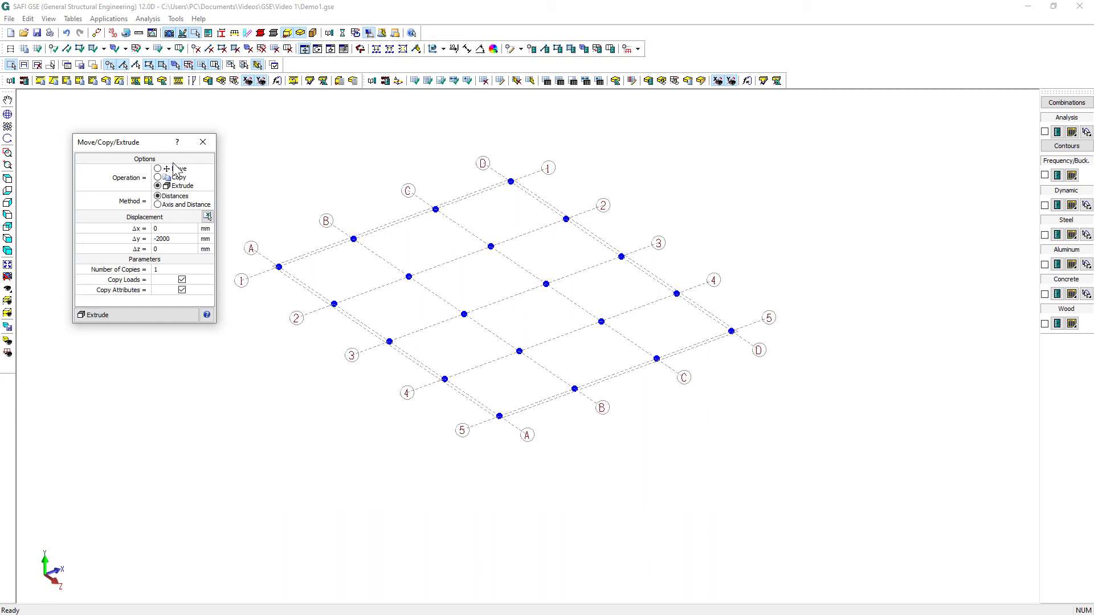
{"action": "left_click", "coordinate": [150, 317]}
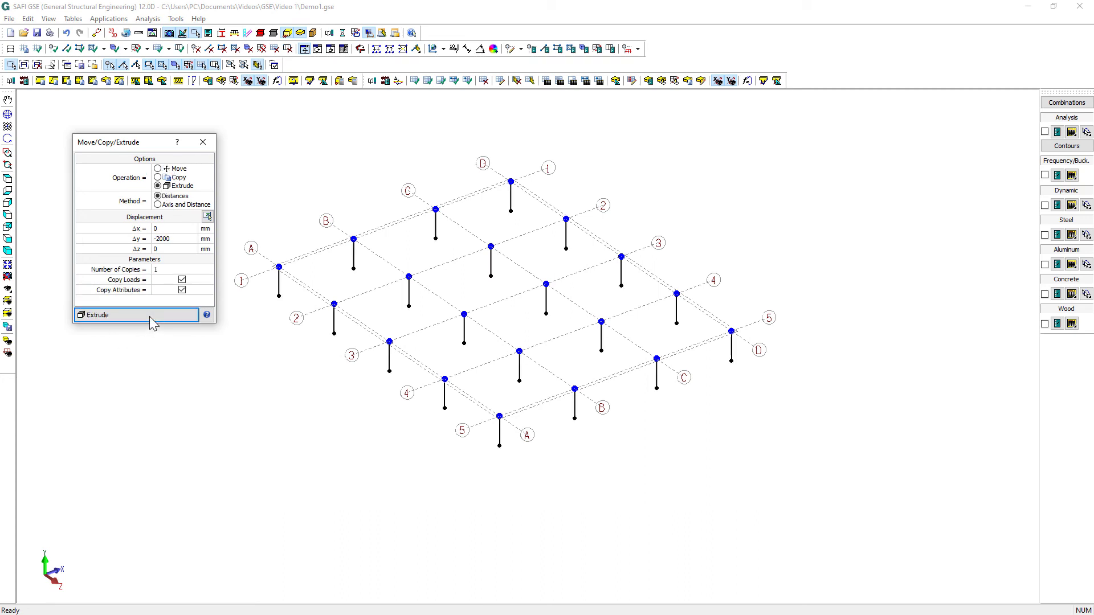
Extrude the same grid joints by 2000 mm in Δy to create the upper columns, and end the extrusion.
{"action": "left_click", "coordinate": [165, 239]}
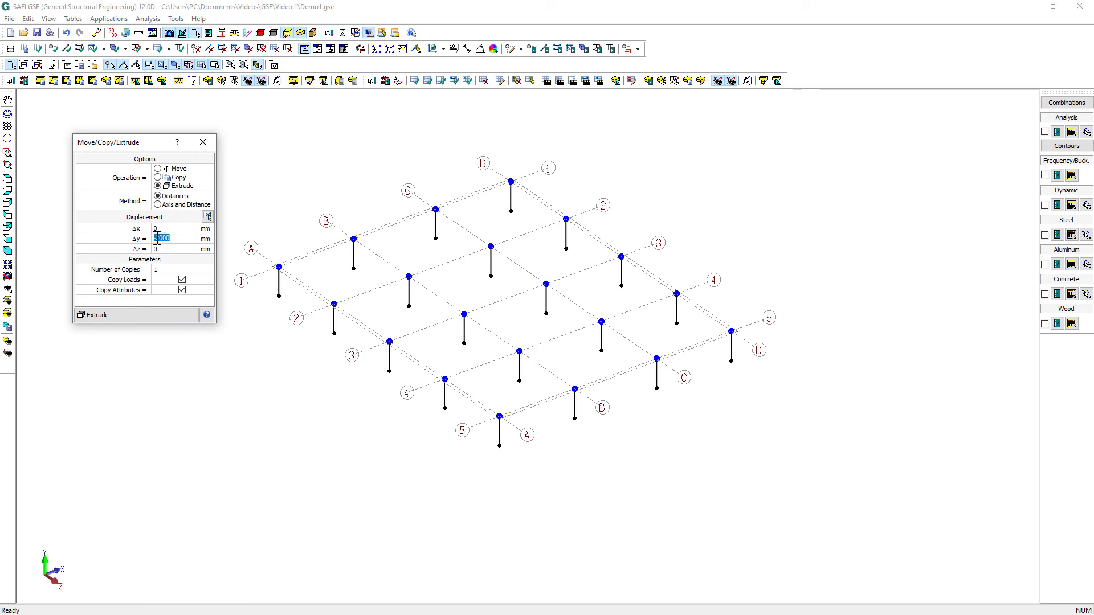
{"action": "left_click", "coordinate": [157, 238]}
{"action": "key", "text": "BackSpace"}
{"action": "left_click", "coordinate": [143, 315]}
{"action": "middle_click_drag", "start_coordinate": [298, 369], "coordinate": [410, 383]}
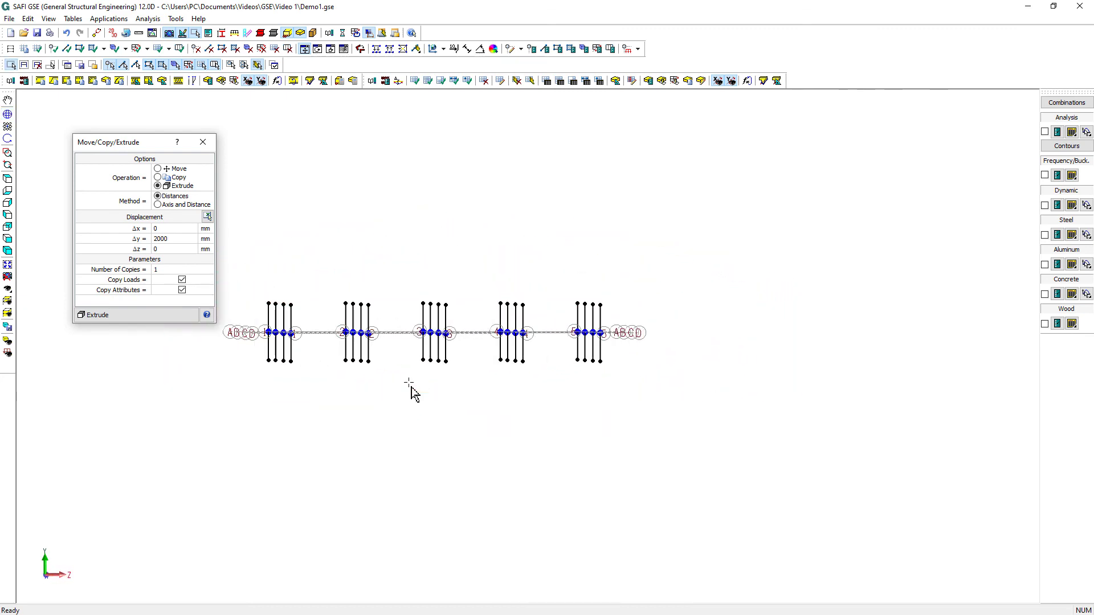
{"action": "middle_click_drag", "start_coordinate": [332, 320], "coordinate": [367, 486]}
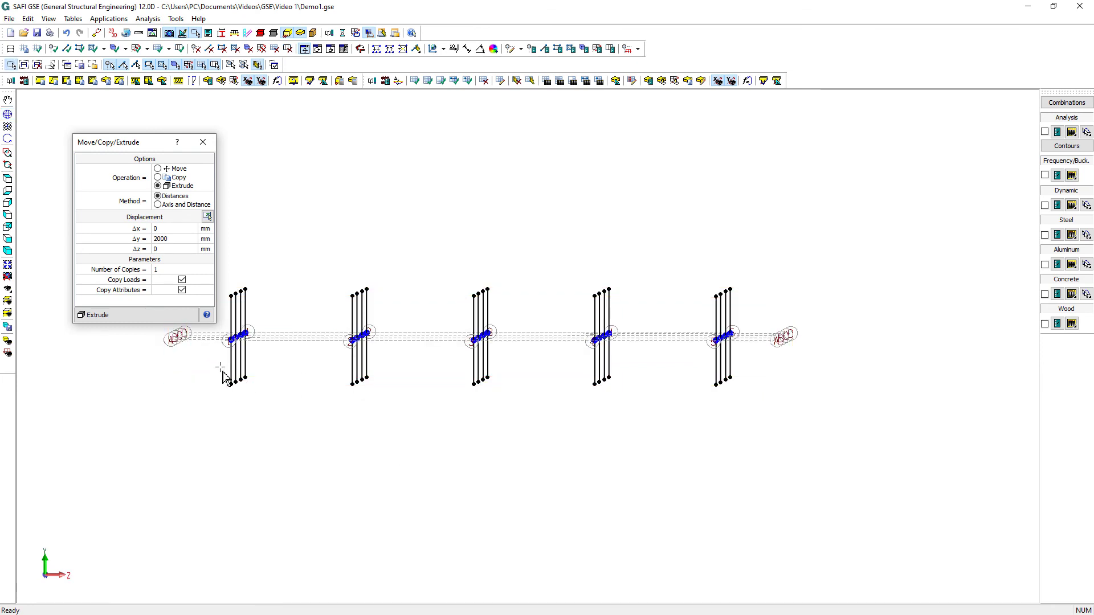
{"action": "left_click", "coordinate": [202, 142]}
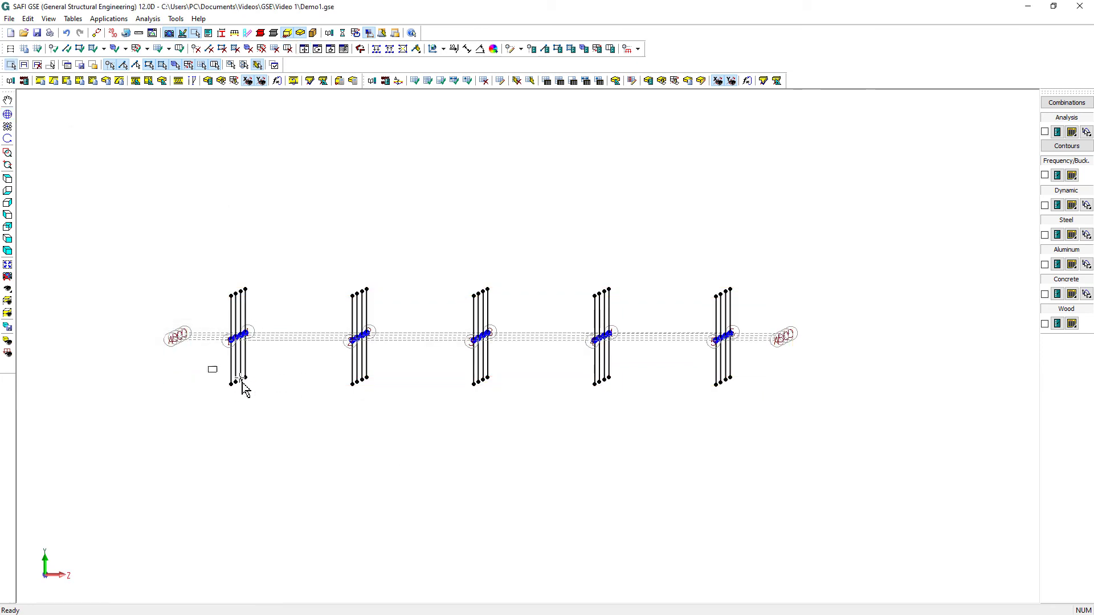
Select all joints at the lower column ends and assign supports restraining movement along X, Y and Z.
{"action": "left_click_drag", "start_coordinate": [245, 389], "coordinate": [766, 425]}
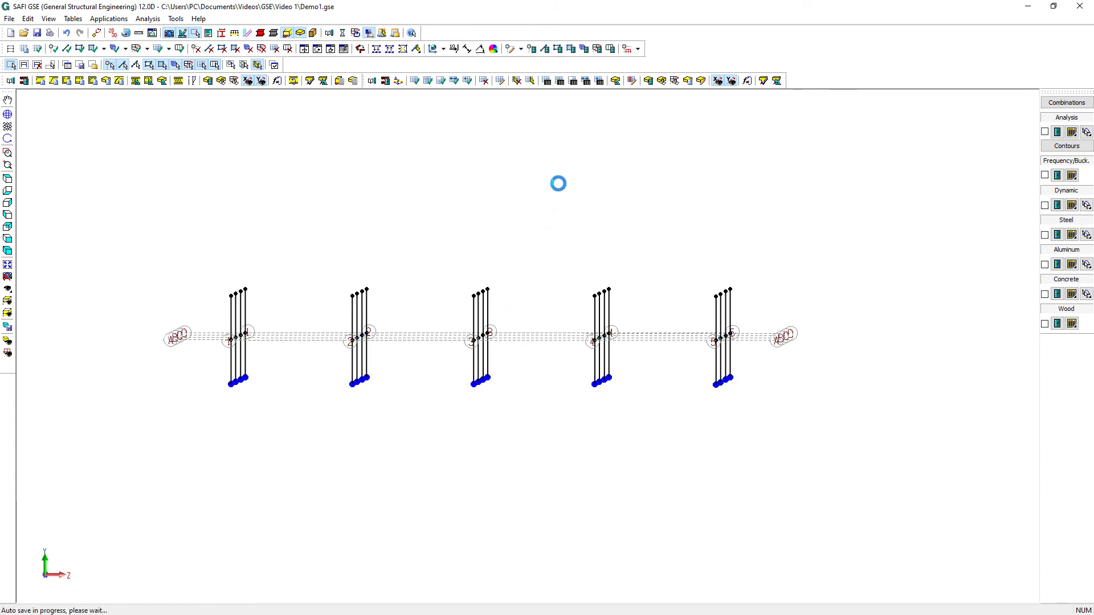
{"action": "left_click", "coordinate": [532, 50]}
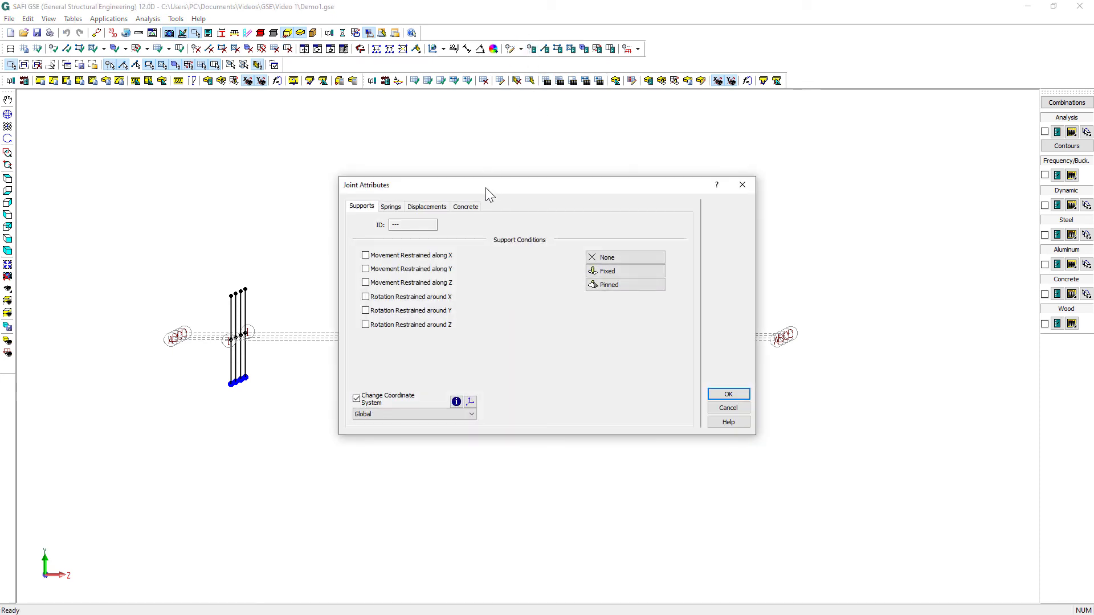
{"action": "left_click_drag", "start_coordinate": [485, 187], "coordinate": [415, 173]}
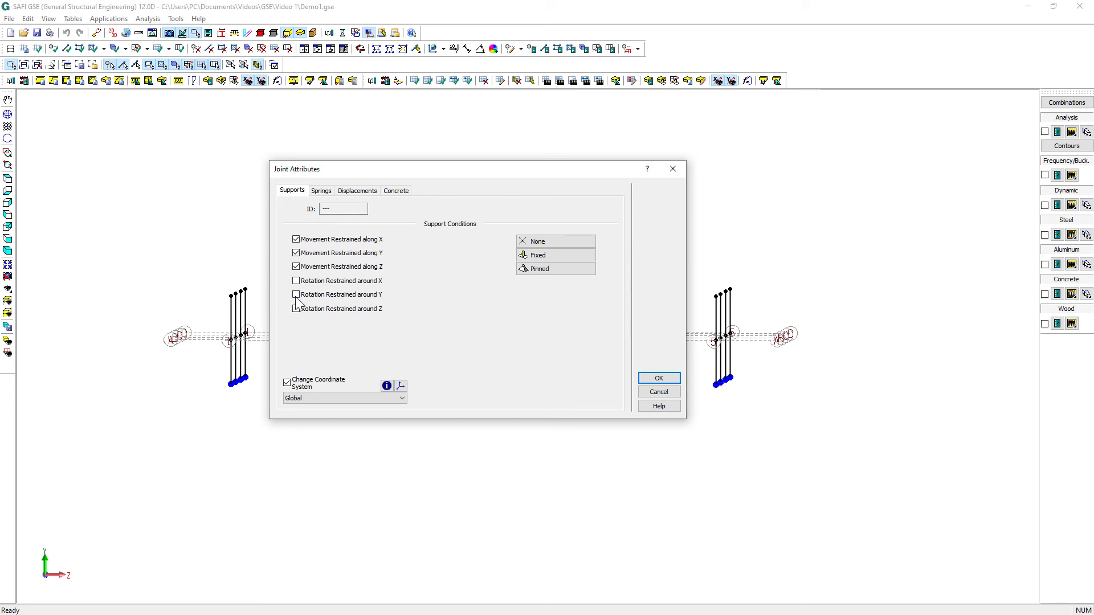
{"action": "left_click", "coordinate": [658, 378]}
Select all joints at the upper column ends and restrain movement along X and Z and rotation around Y.
{"action": "left_click_drag", "start_coordinate": [187, 258], "coordinate": [777, 312]}
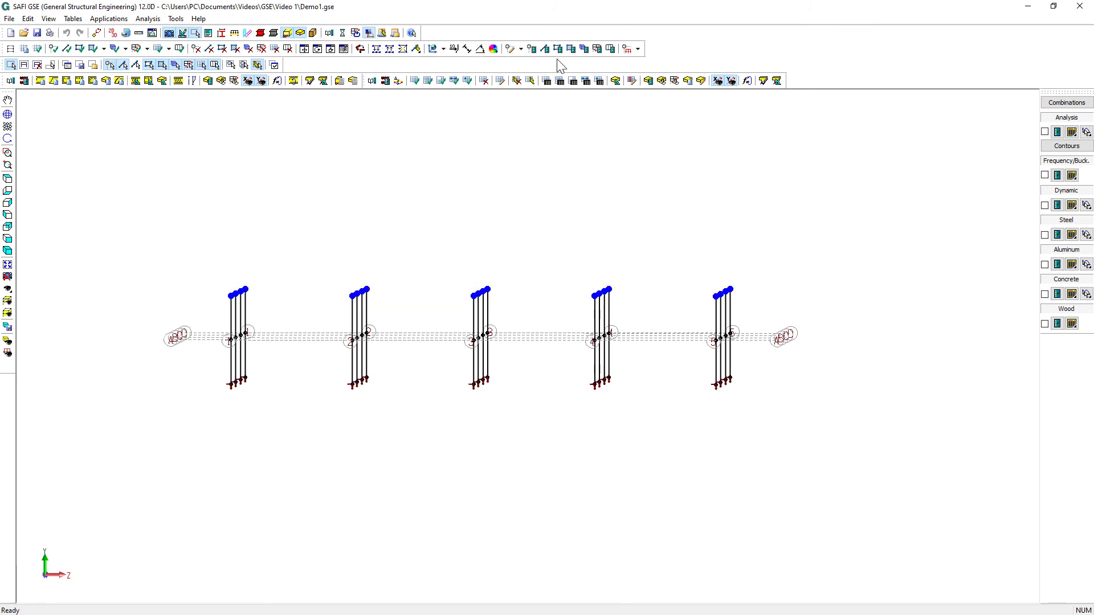
{"action": "left_click", "coordinate": [533, 50]}
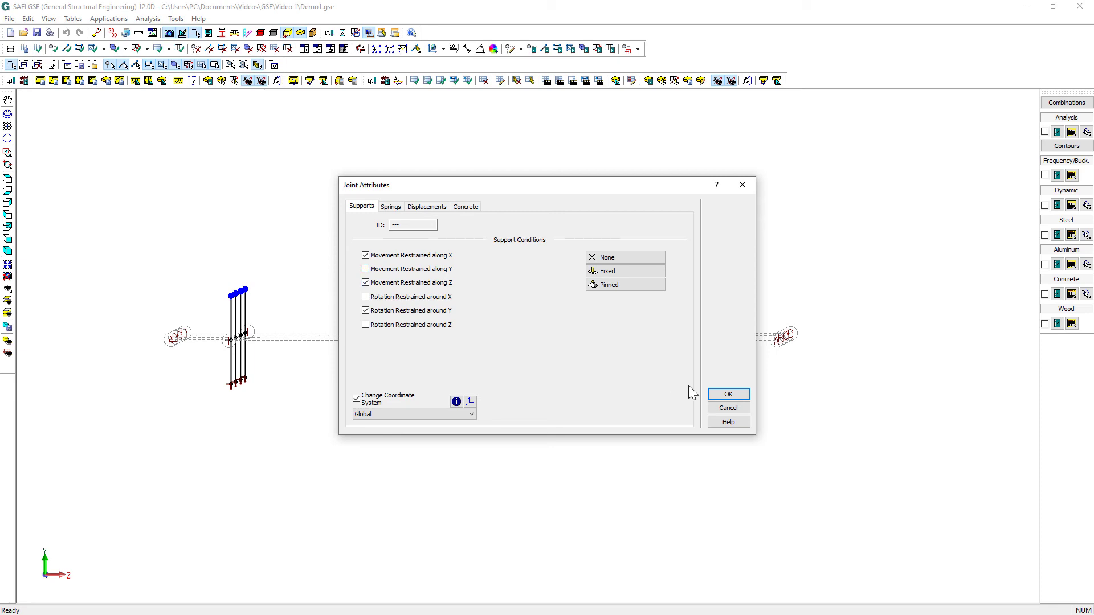
{"action": "left_click", "coordinate": [727, 396]}
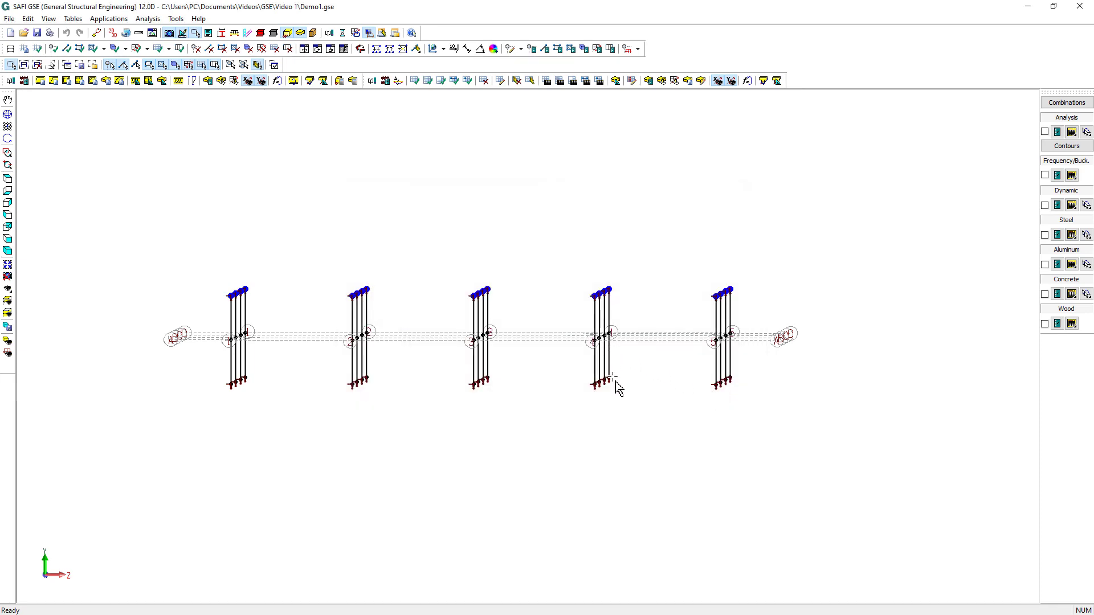
Select all members oriented along the Y axis with Special Selection and assign them section 3 - 300x600 - [CONC 30 MPa].
{"action": "scroll", "coordinate": [608, 387], "scroll_direction": "up", "scroll_amount": 9}
{"action": "middle_click_drag", "start_coordinate": [536, 379], "coordinate": [378, 309]}
{"action": "scroll", "coordinate": [591, 410], "scroll_direction": "down", "scroll_amount": 6}
{"action": "scroll", "coordinate": [521, 368], "scroll_direction": "down", "scroll_amount": 2}
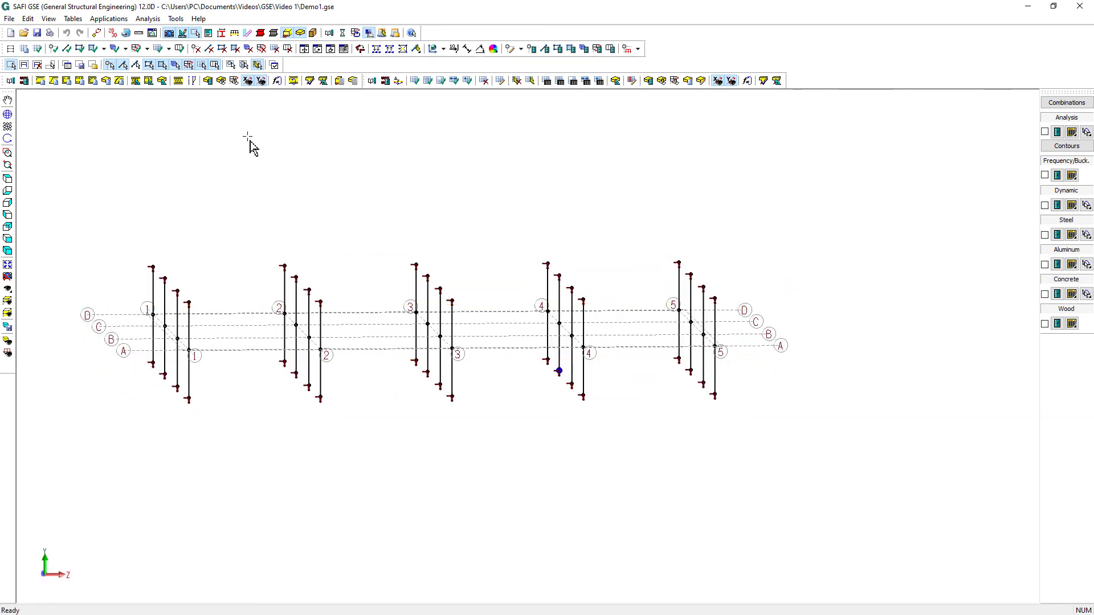
{"action": "left_click", "coordinate": [67, 64]}
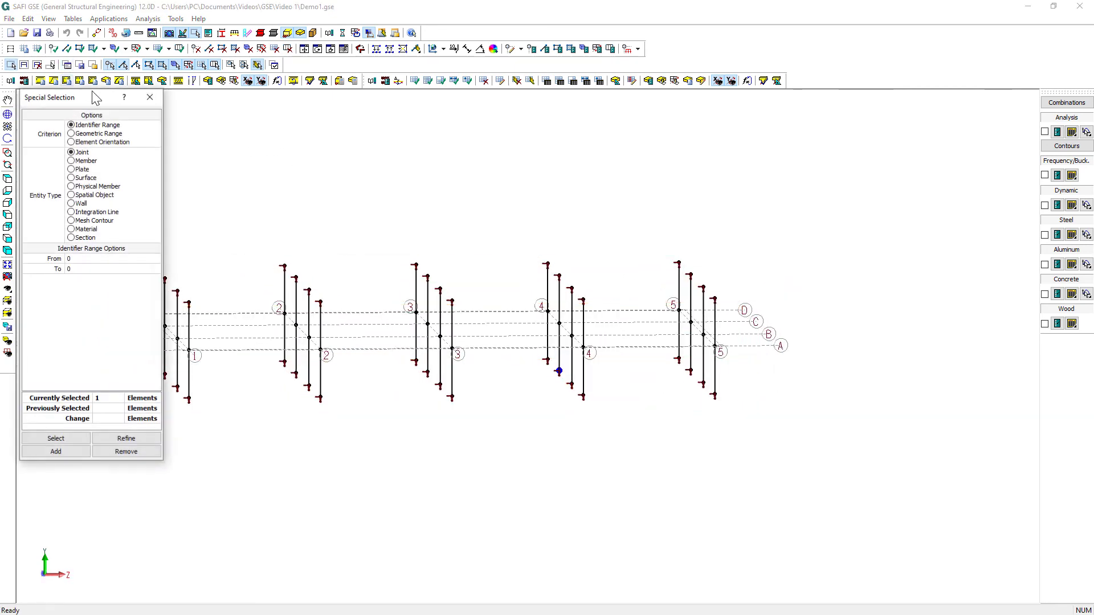
{"action": "left_click_drag", "start_coordinate": [76, 103], "coordinate": [88, 119]}
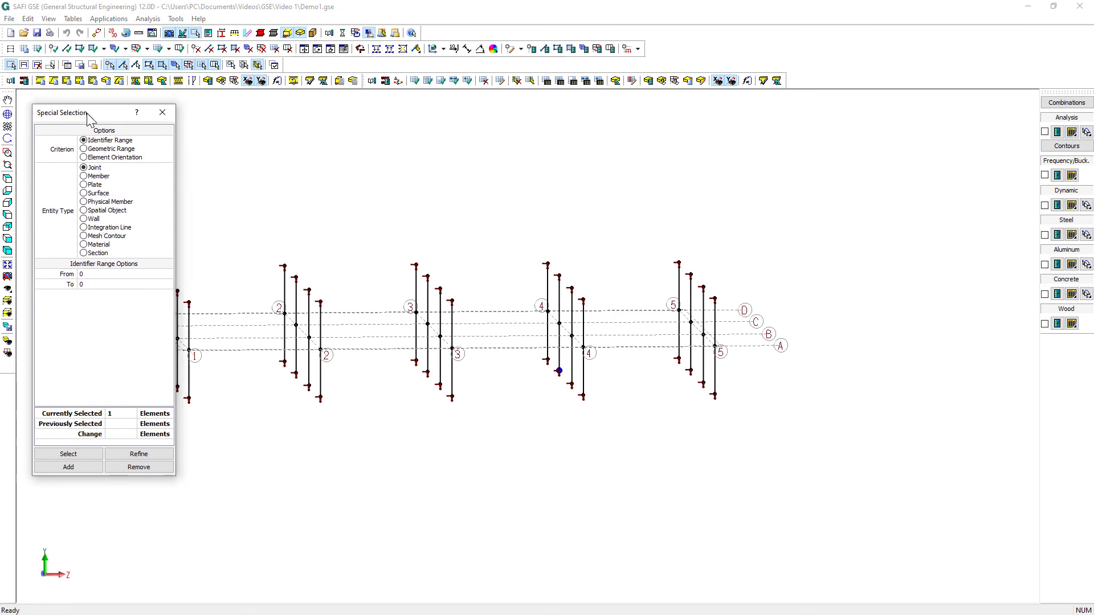
{"action": "left_click", "coordinate": [84, 157]}
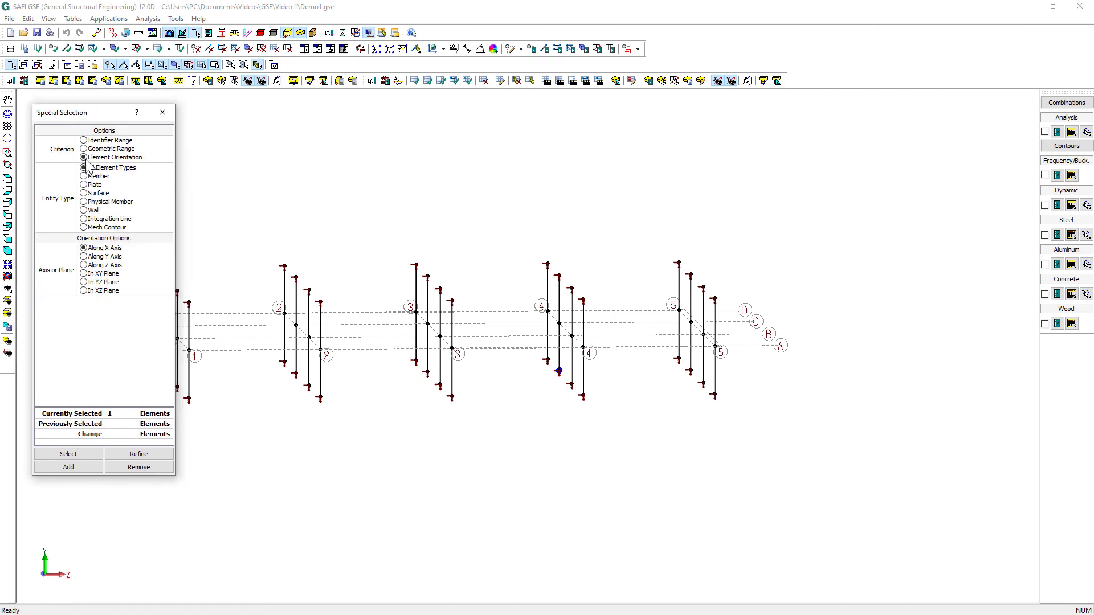
{"action": "left_click", "coordinate": [84, 176]}
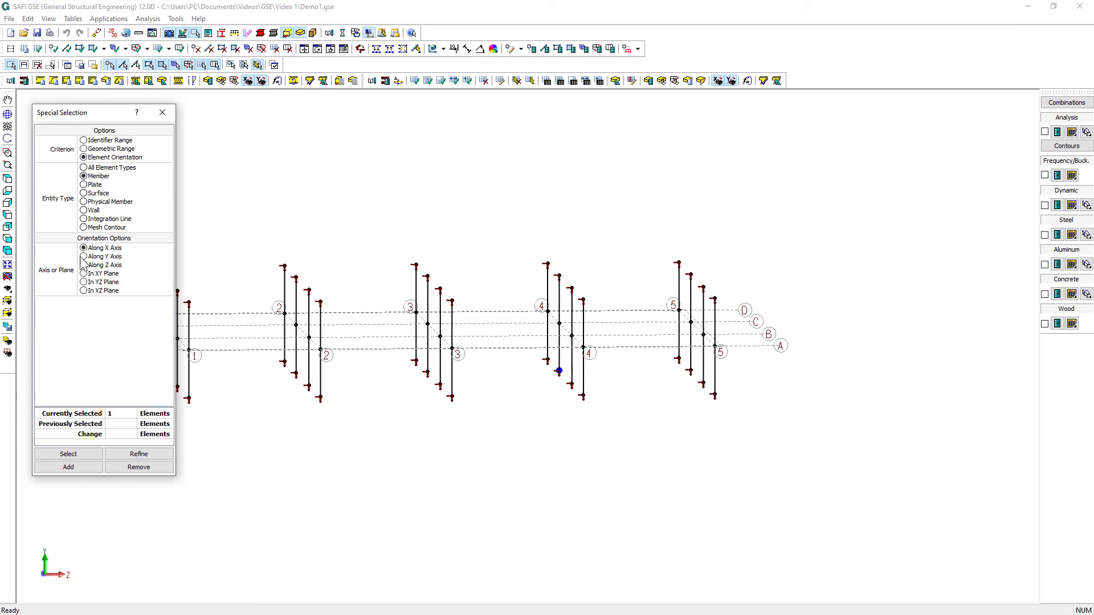
{"action": "left_click", "coordinate": [74, 453]}
{"action": "scroll", "coordinate": [741, 403], "scroll_direction": "down", "scroll_amount": 3}
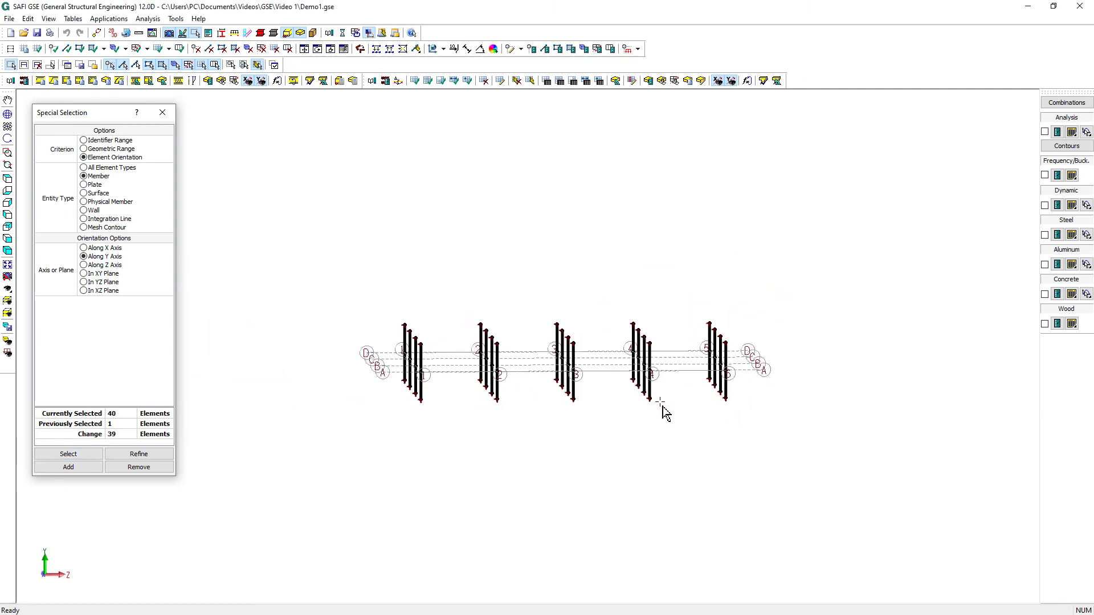
{"action": "scroll", "coordinate": [664, 410], "scroll_direction": "up", "scroll_amount": 1}
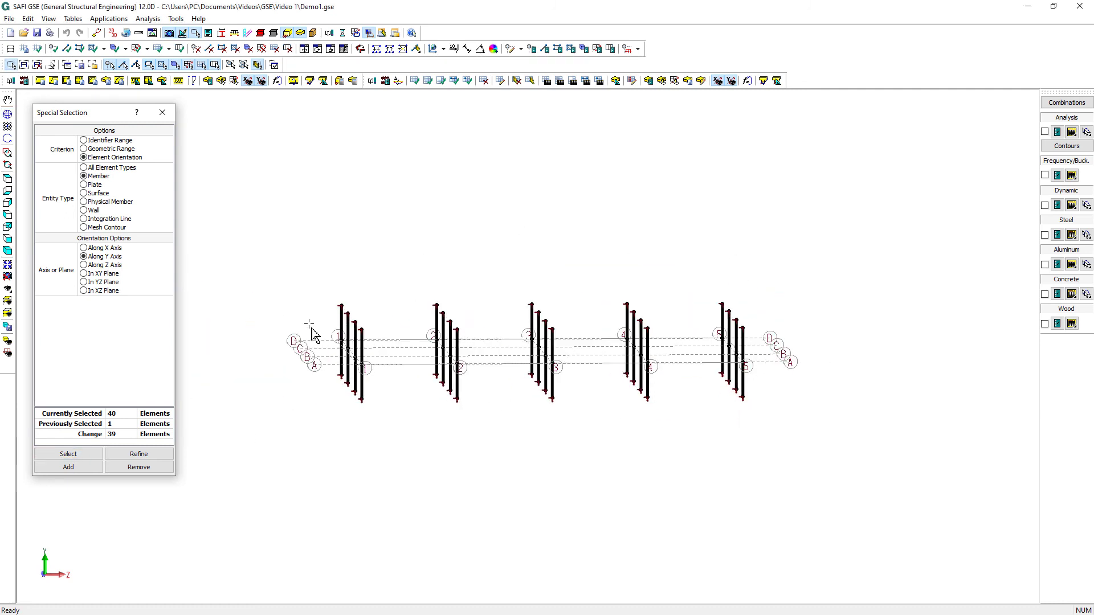
{"action": "left_click", "coordinate": [545, 49]}
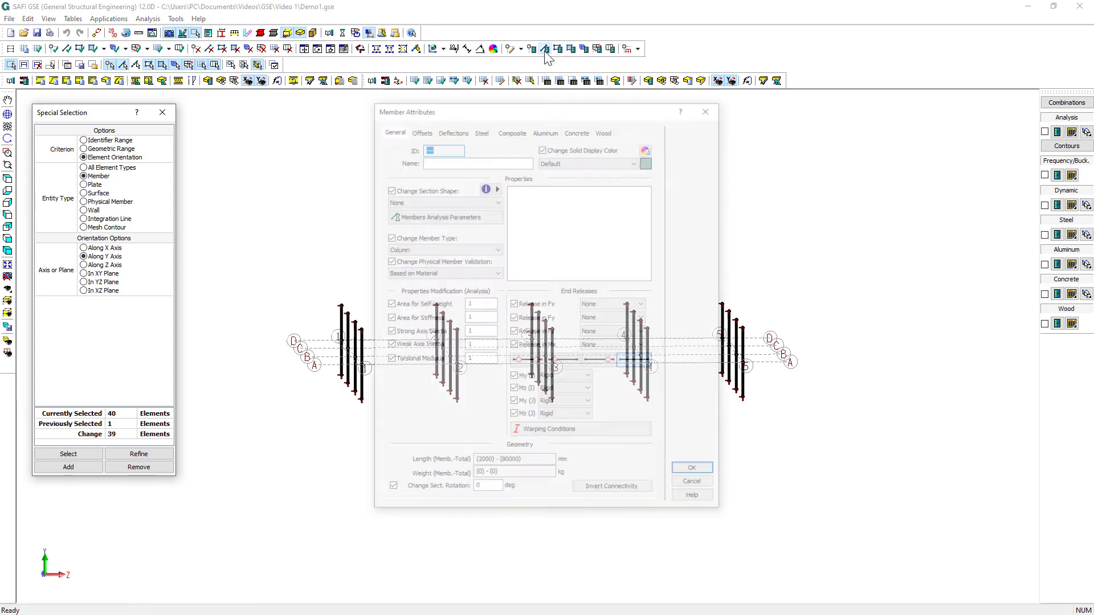
{"action": "left_click", "coordinate": [454, 199]}
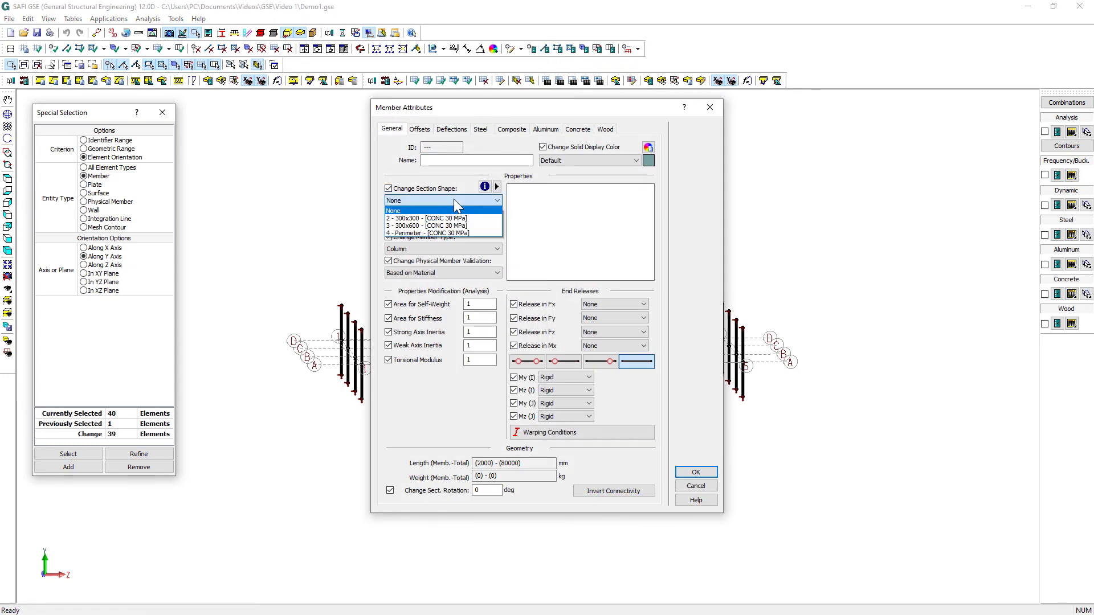
{"action": "left_click", "coordinate": [439, 225]}
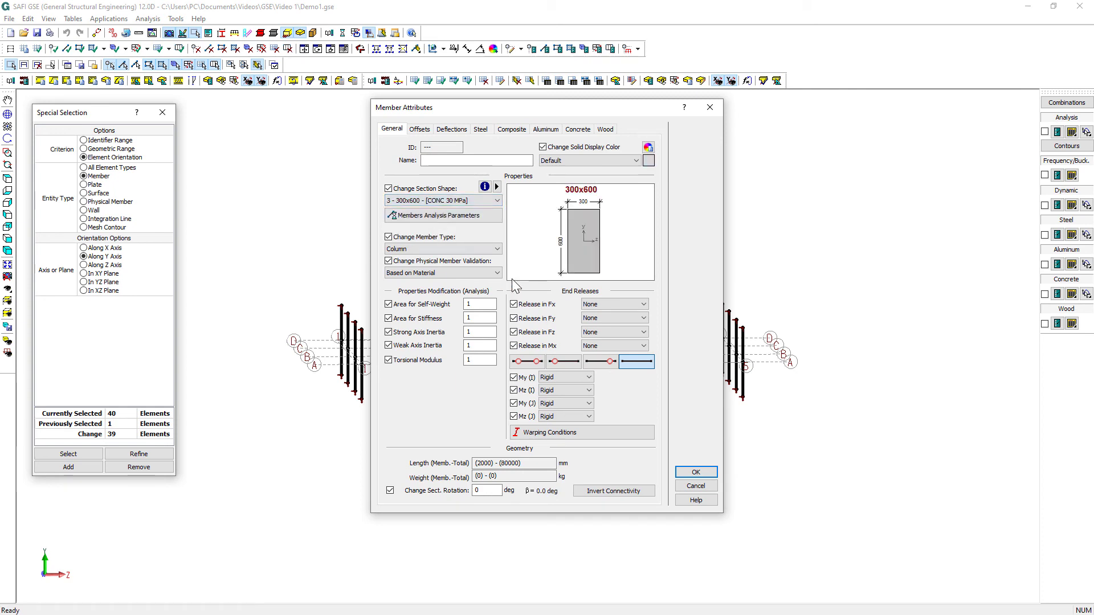
{"action": "left_click", "coordinate": [699, 473]}
In plan view, select the four corner columns at A1, D1, A5 and D5 and assign them section 2 - 300x300 - [CONC 30 MPa].
{"action": "middle_click_drag", "start_coordinate": [552, 327], "coordinate": [541, 440]}
{"action": "scroll", "coordinate": [542, 439], "scroll_direction": "down", "scroll_amount": 3}
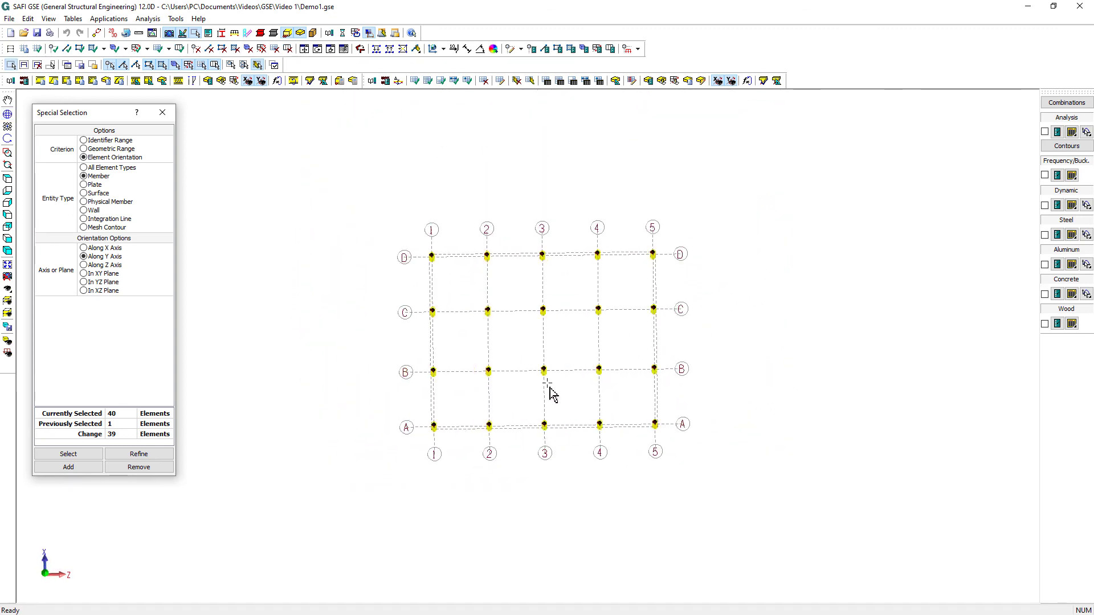
{"action": "scroll", "coordinate": [549, 384], "scroll_direction": "up", "scroll_amount": 3}
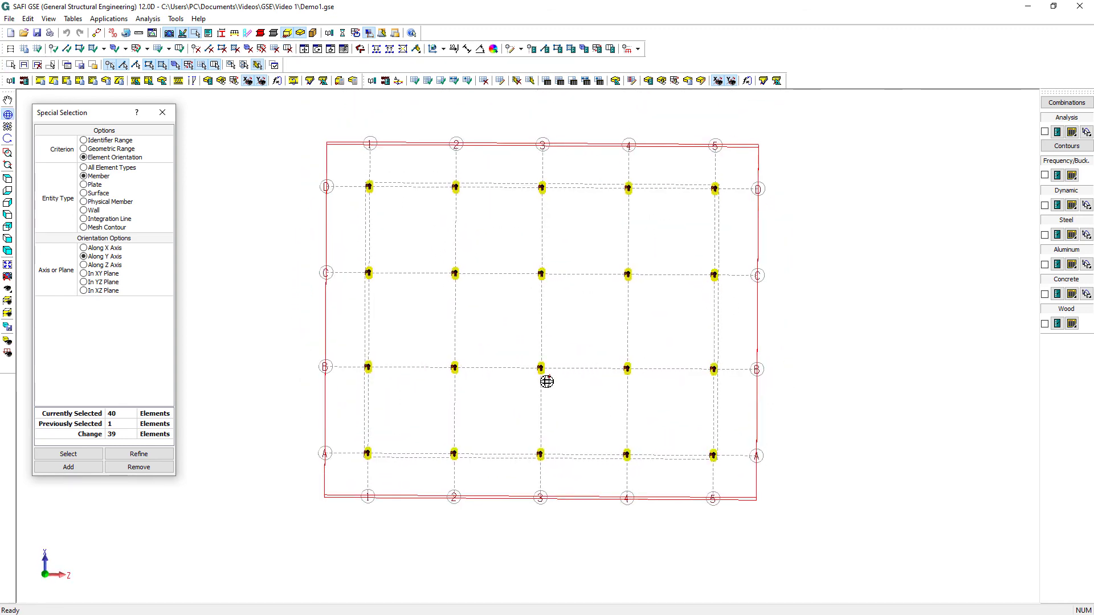
{"action": "middle_click", "coordinate": [547, 382]}
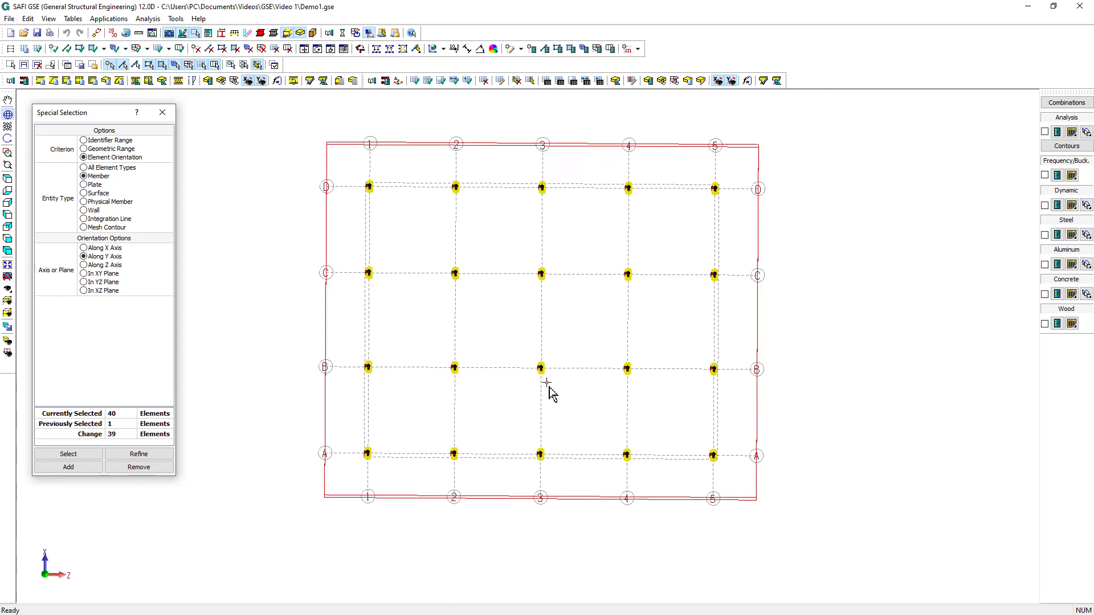
{"action": "left_click", "coordinate": [8, 251]}
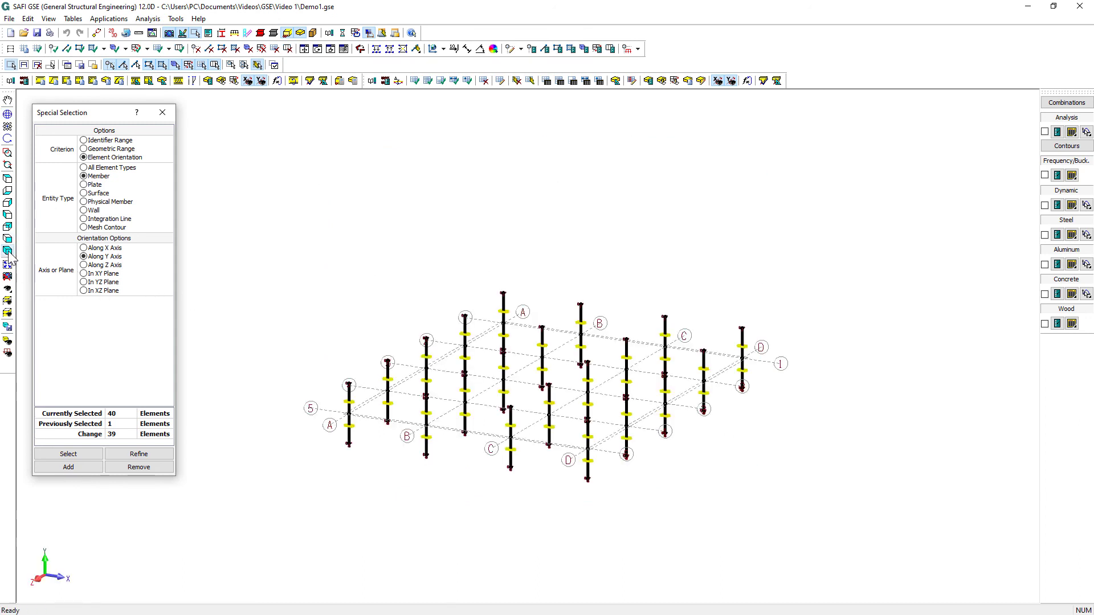
{"action": "left_click", "coordinate": [8, 178]}
{"action": "left_click_drag", "start_coordinate": [386, 152], "coordinate": [448, 213]}
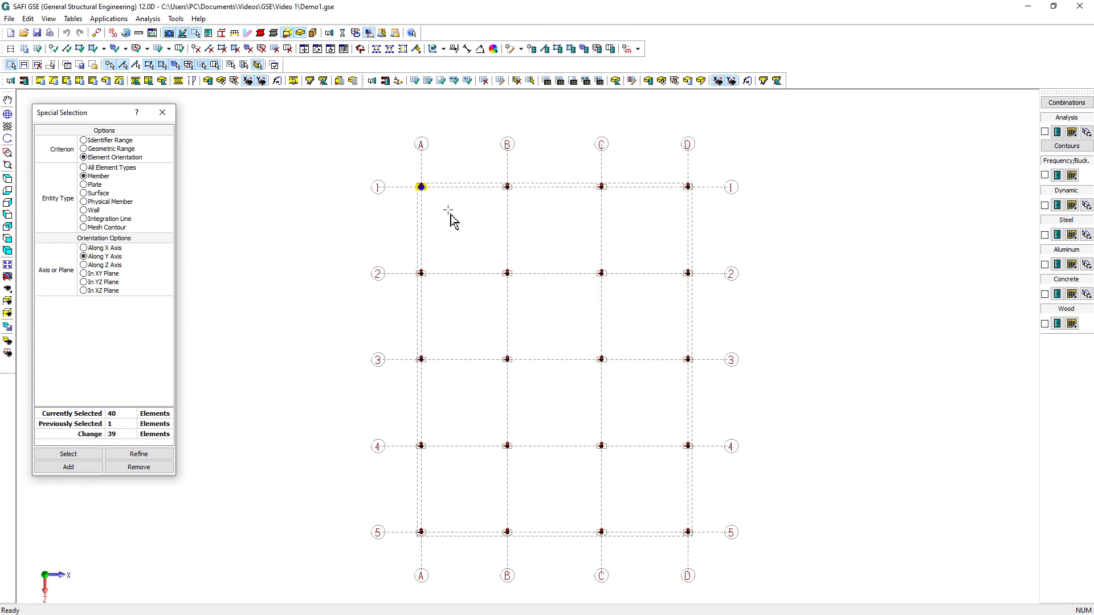
{"action": "left_click_drag", "start_coordinate": [382, 155], "coordinate": [452, 234]}
{"action": "left_click_drag", "start_coordinate": [695, 201], "coordinate": [711, 208]}
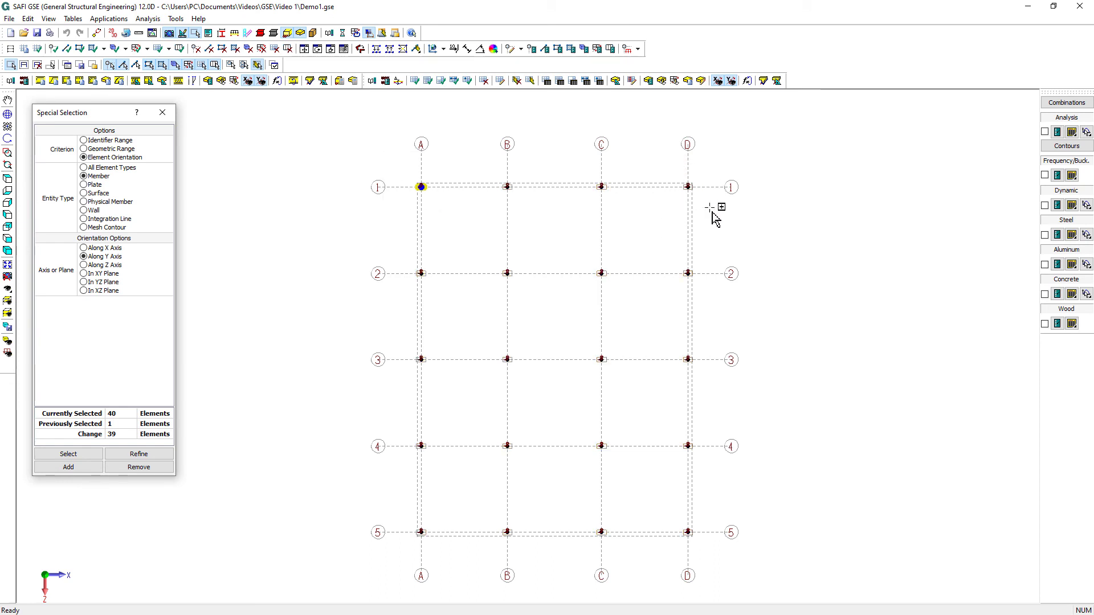
{"action": "left_click_drag", "start_coordinate": [388, 509], "coordinate": [448, 560]}
{"action": "left_click_drag", "start_coordinate": [653, 502], "coordinate": [722, 562]}
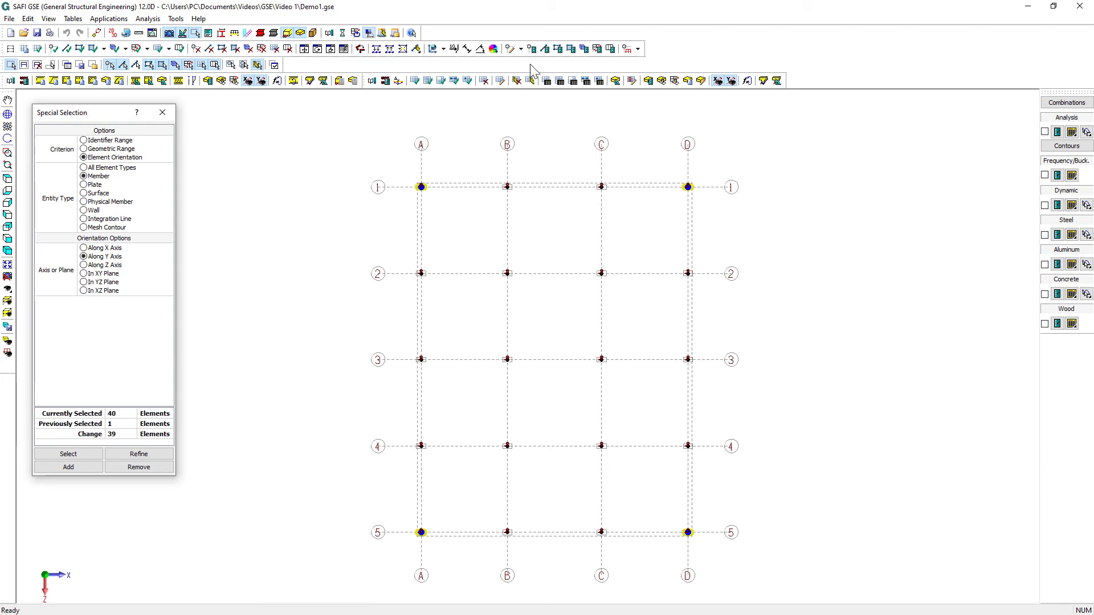
{"action": "left_click", "coordinate": [545, 50]}
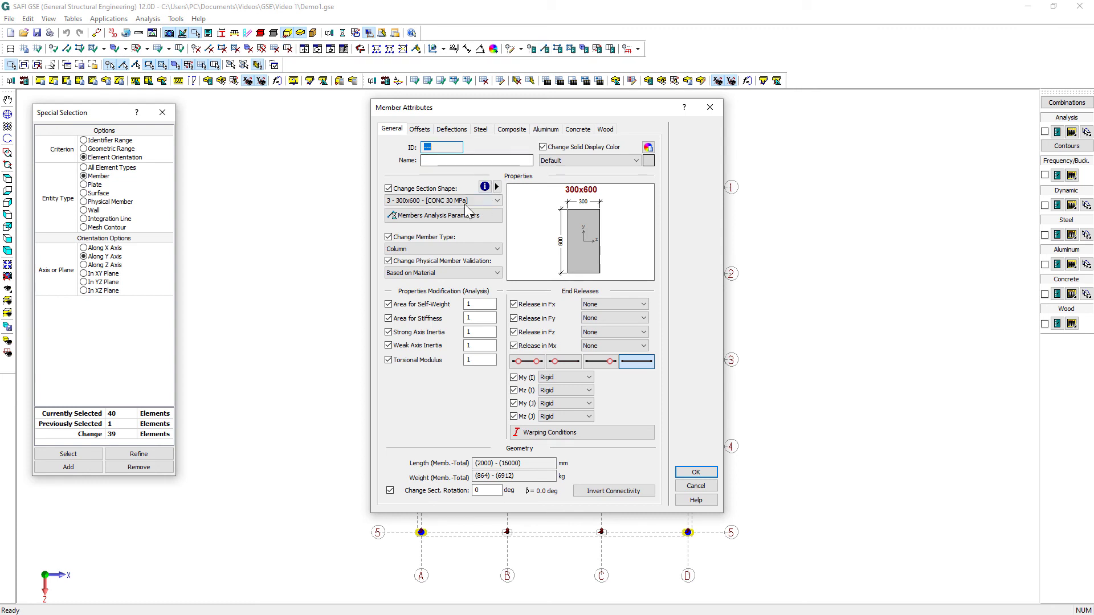
{"action": "left_click", "coordinate": [463, 202]}
{"action": "left_click", "coordinate": [450, 213]}
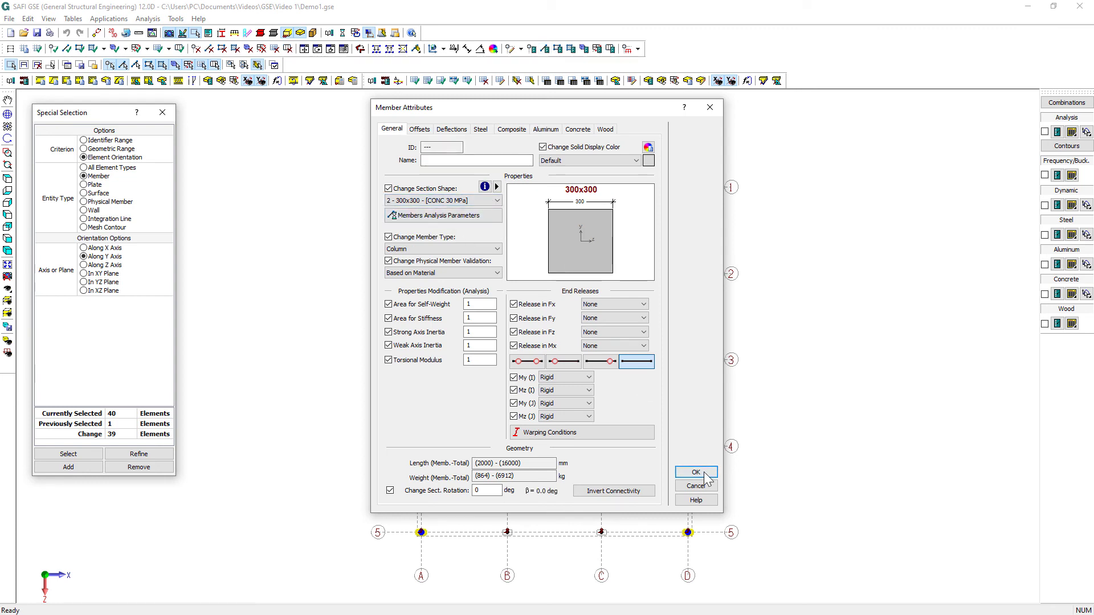
{"action": "left_click", "coordinate": [696, 473]}
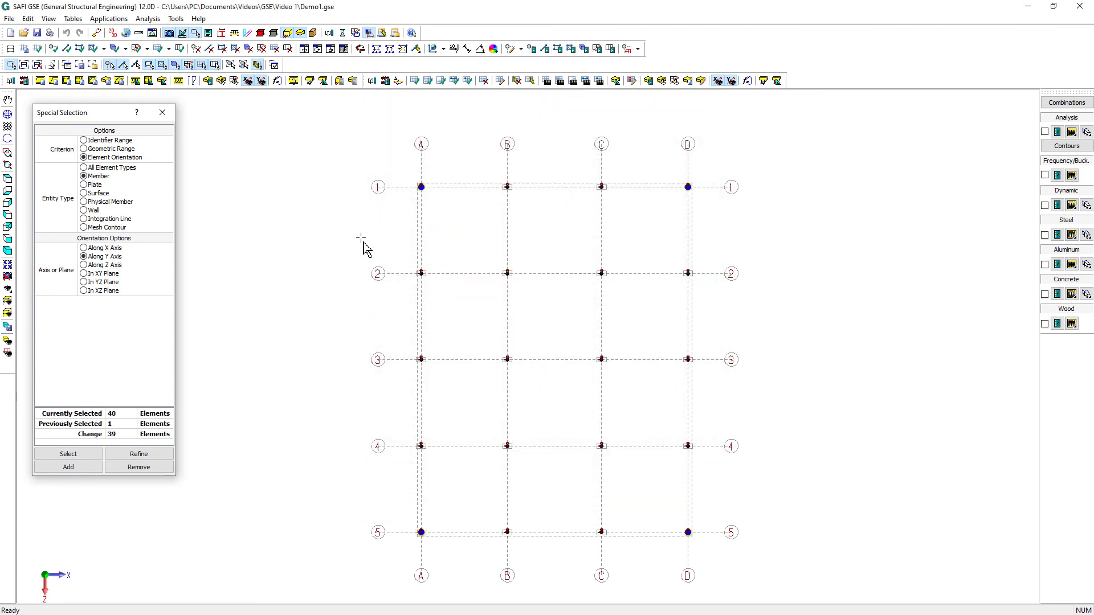
Set the section rotation of the columns on lines A and D at 2, 3 and 4 to 90 degrees, and save the project.
{"action": "left_click_drag", "start_coordinate": [362, 238], "coordinate": [457, 474]}
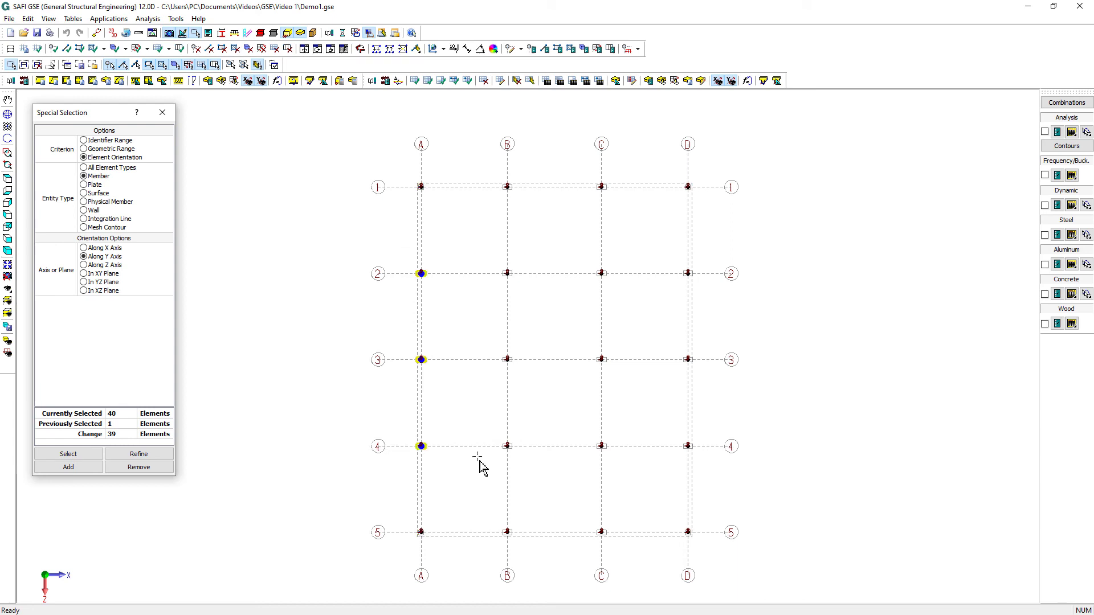
{"action": "left_click_drag", "start_coordinate": [662, 243], "coordinate": [714, 497]}
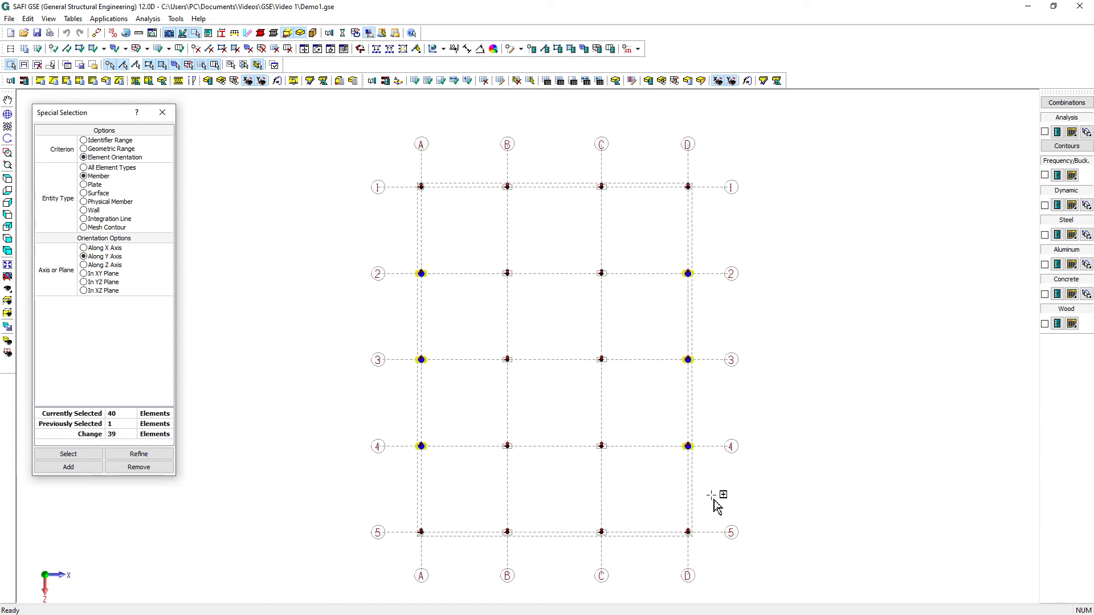
{"action": "left_click", "coordinate": [544, 50]}
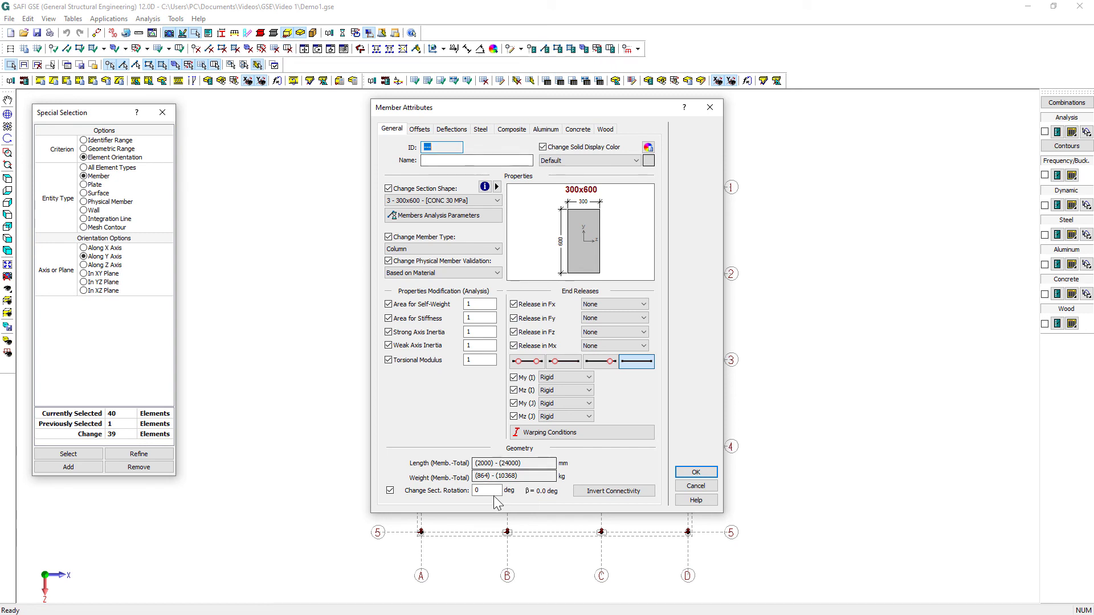
{"action": "left_click_drag", "start_coordinate": [492, 491], "coordinate": [420, 500]}
{"action": "type", "text": "90"}
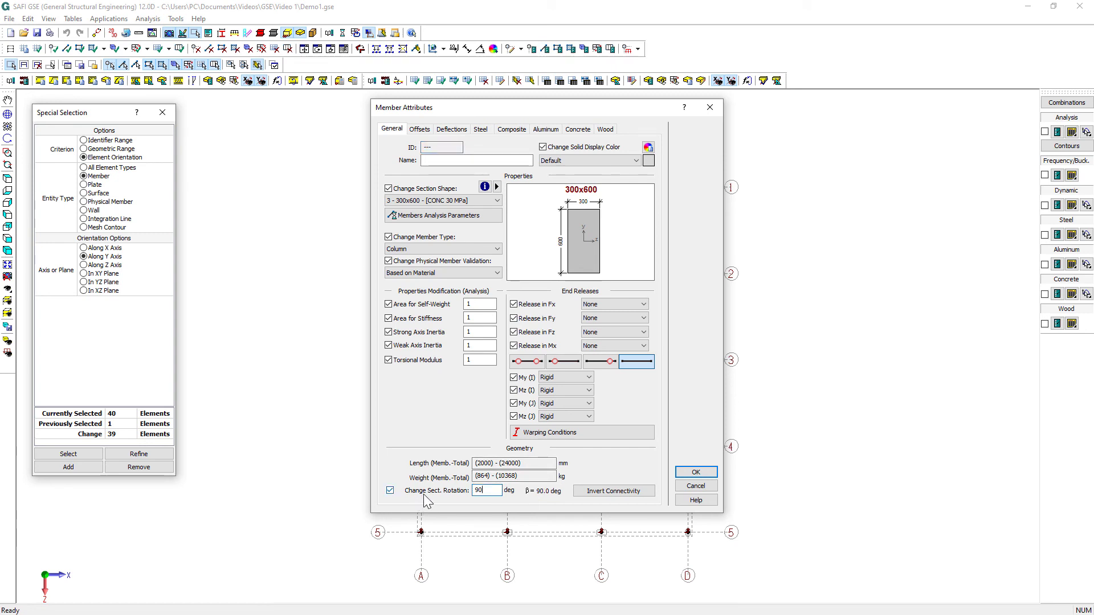
{"action": "left_click", "coordinate": [694, 472]}
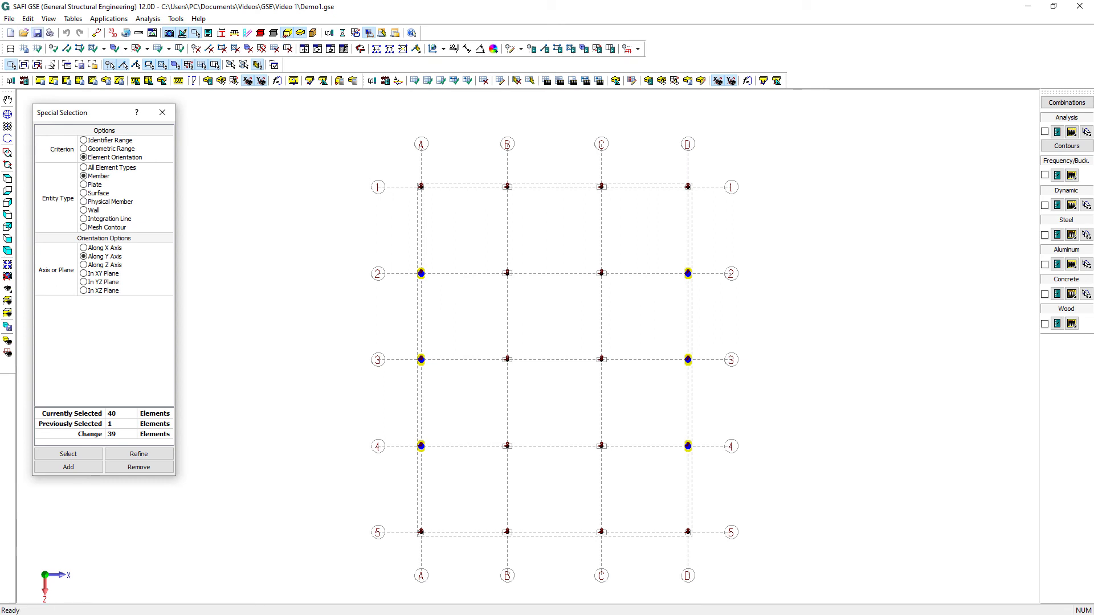
{"action": "left_click", "coordinate": [37, 32]}
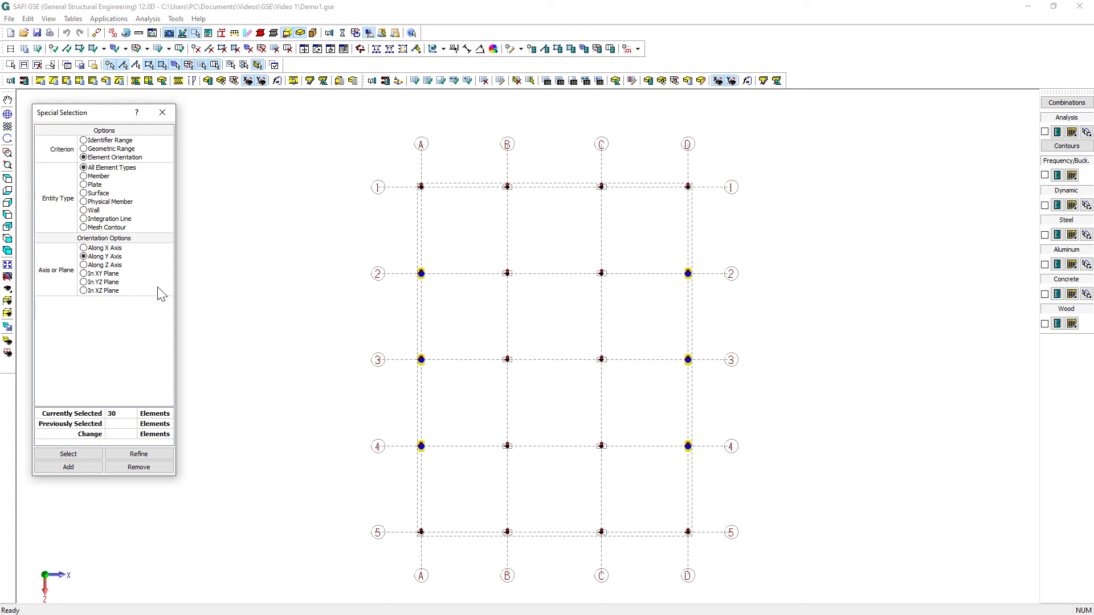
{"action": "left_click", "coordinate": [162, 114]}
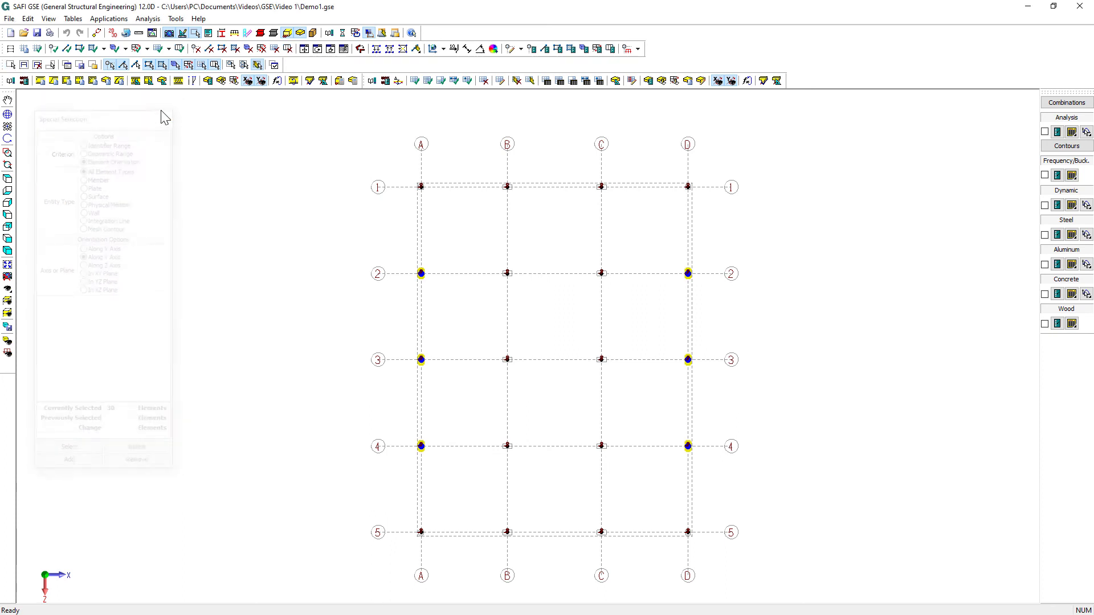
Draw the slab's mesh perimeter contour through its four outer corners with section 1 - Conc. 180mm and set its plates size to 350 mm.
{"action": "left_click", "coordinate": [160, 50]}
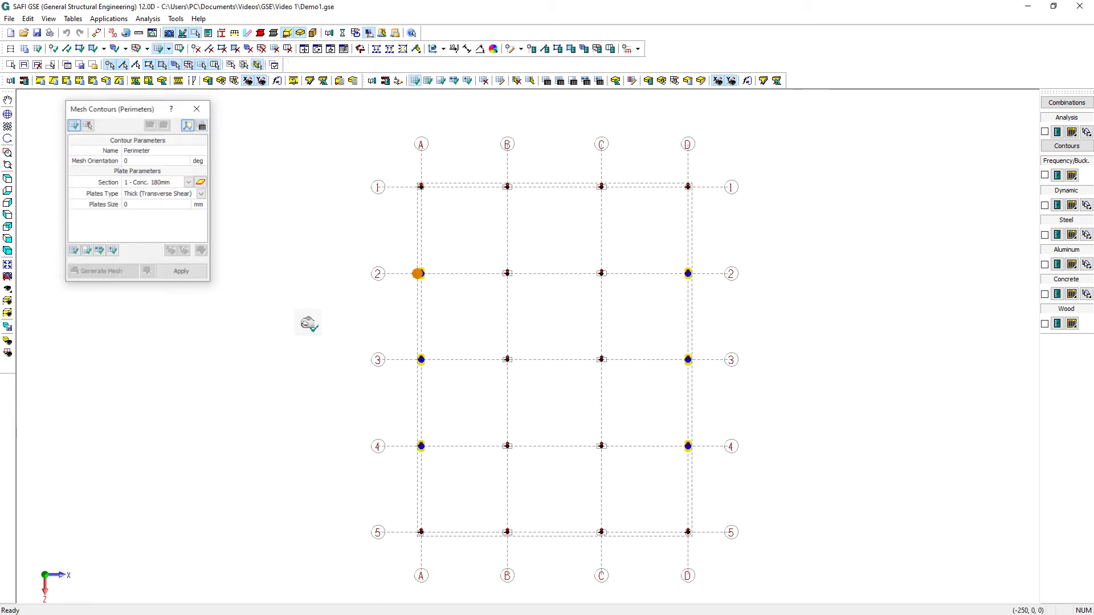
{"action": "left_click", "coordinate": [170, 185]}
{"action": "left_click", "coordinate": [155, 201]}
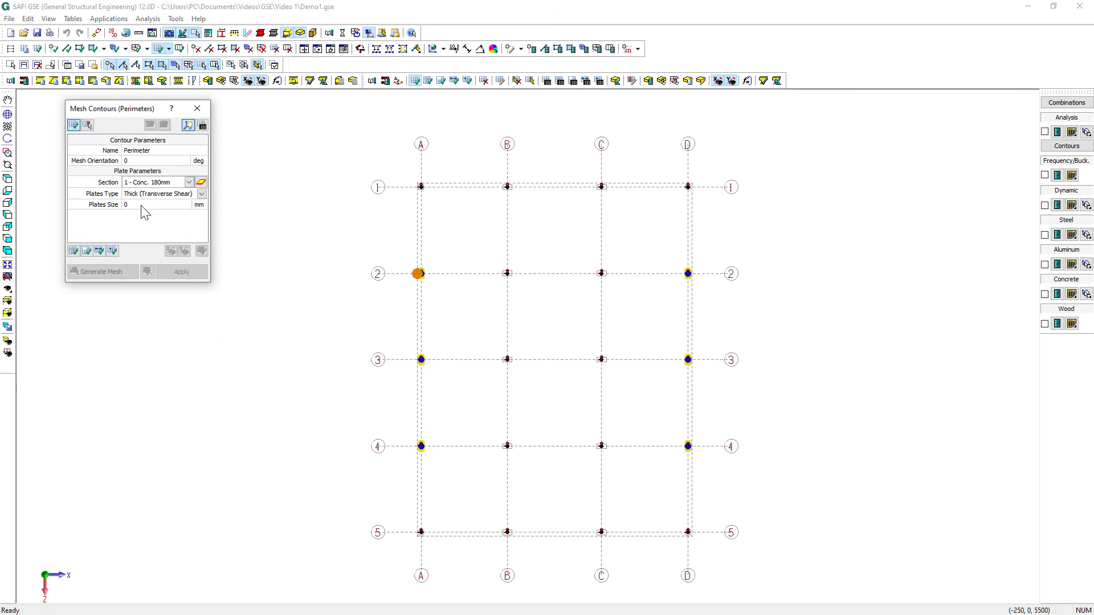
{"action": "left_click", "coordinate": [376, 551]}
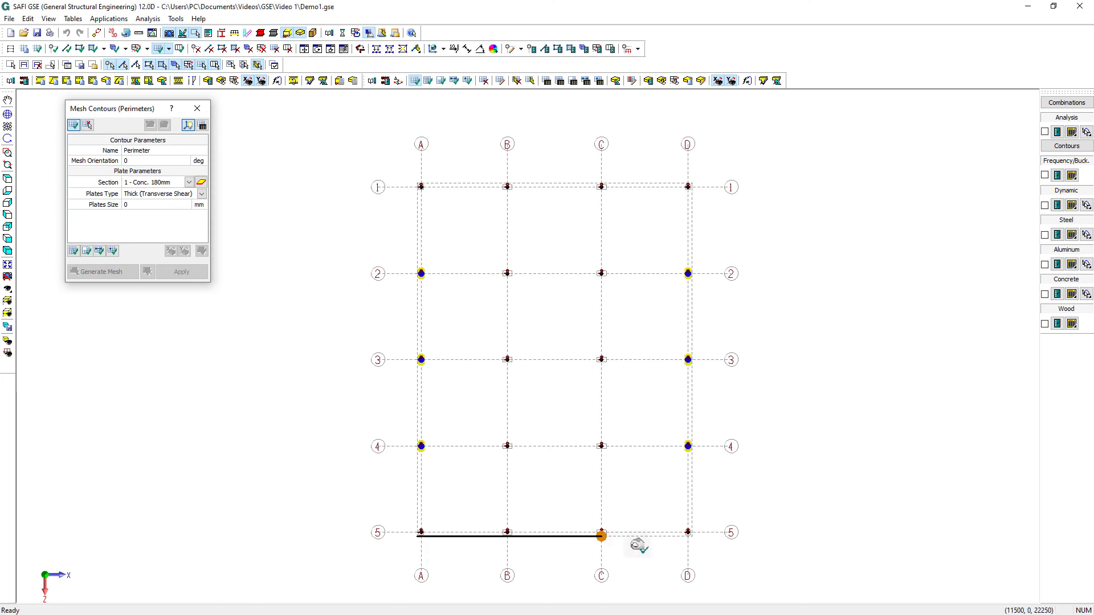
{"action": "left_click", "coordinate": [712, 548]}
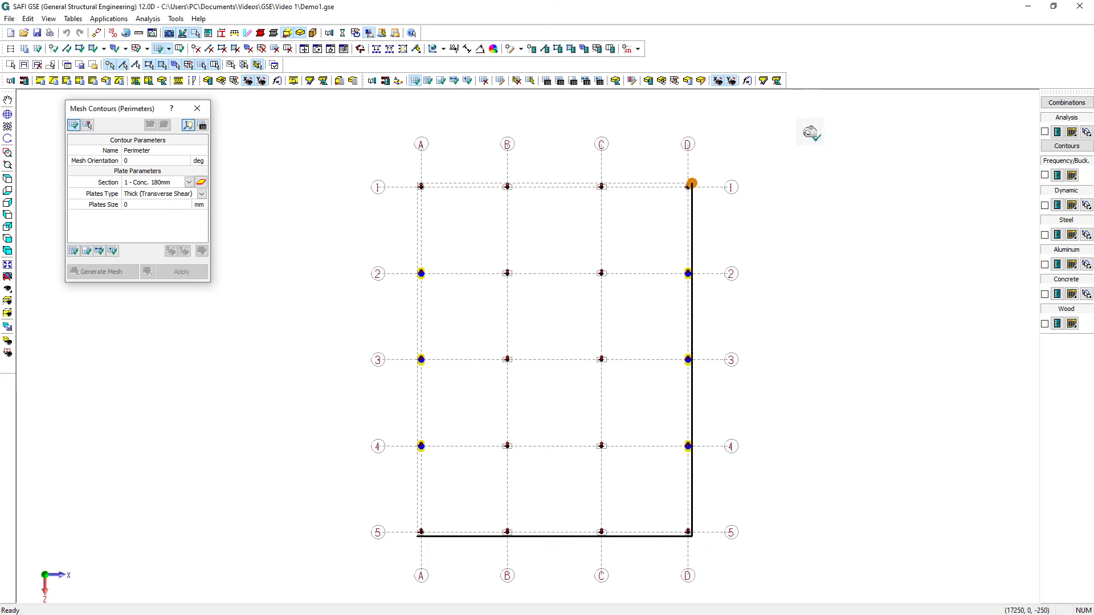
{"action": "left_click", "coordinate": [808, 132]}
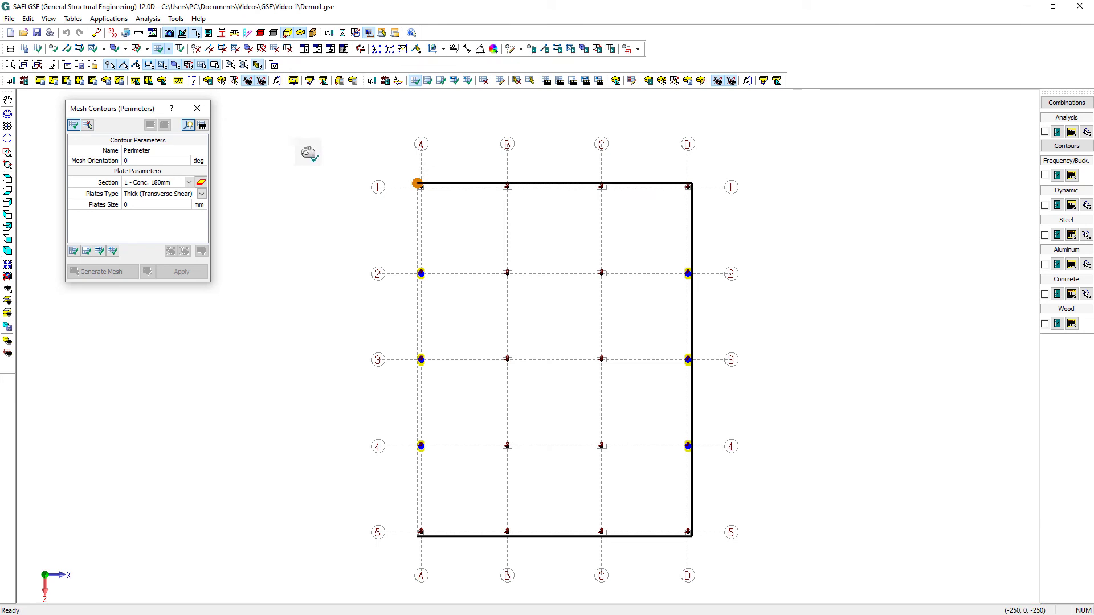
{"action": "left_click", "coordinate": [312, 168]}
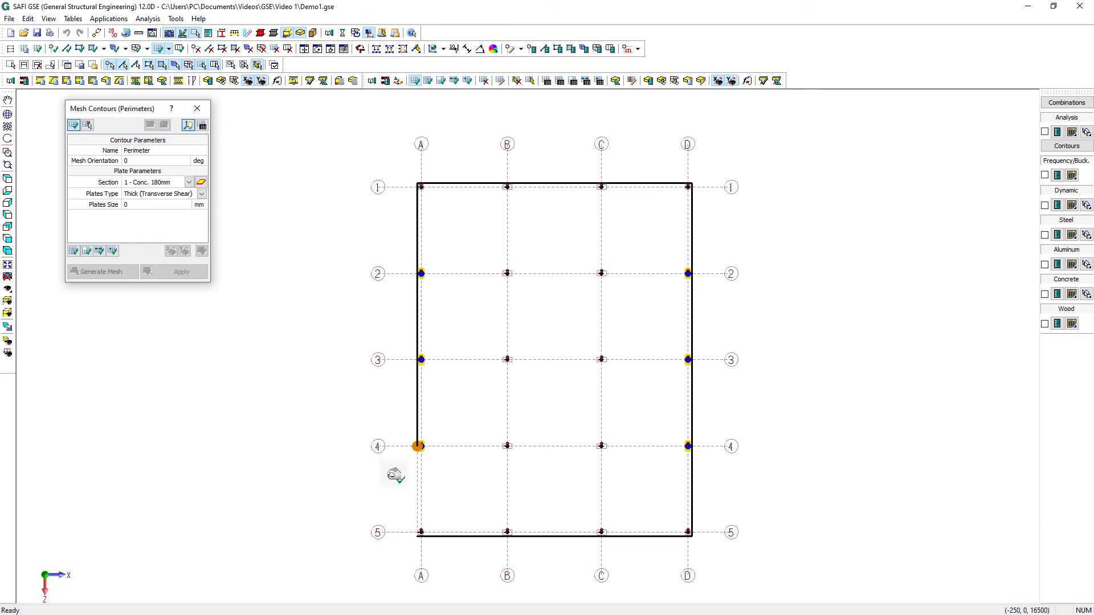
{"action": "left_click", "coordinate": [382, 560]}
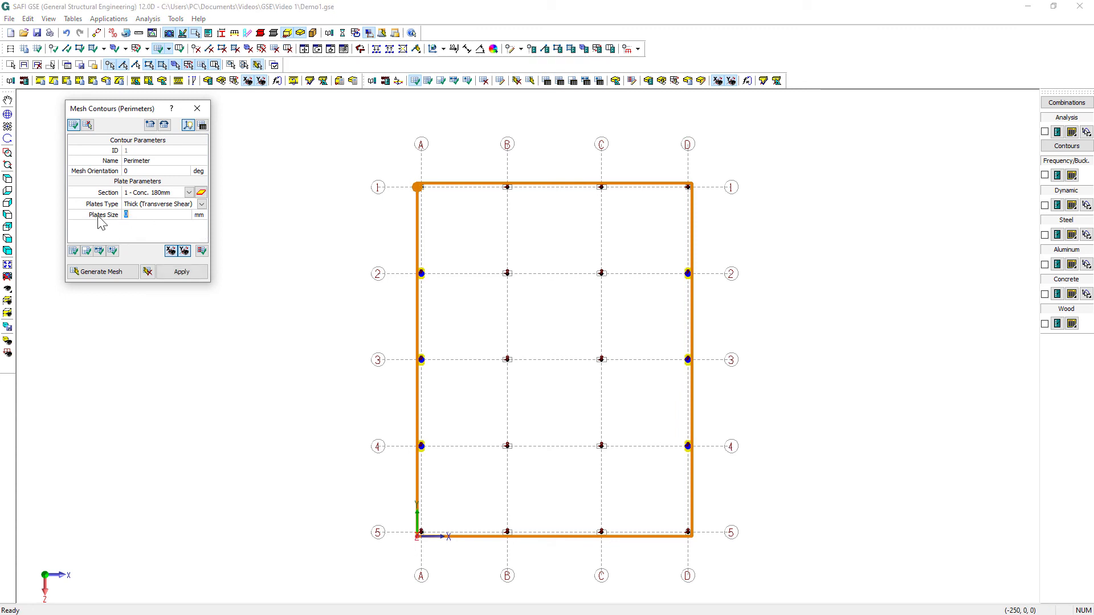
{"action": "type", "text": "35"}
{"action": "left_click", "coordinate": [178, 272]}
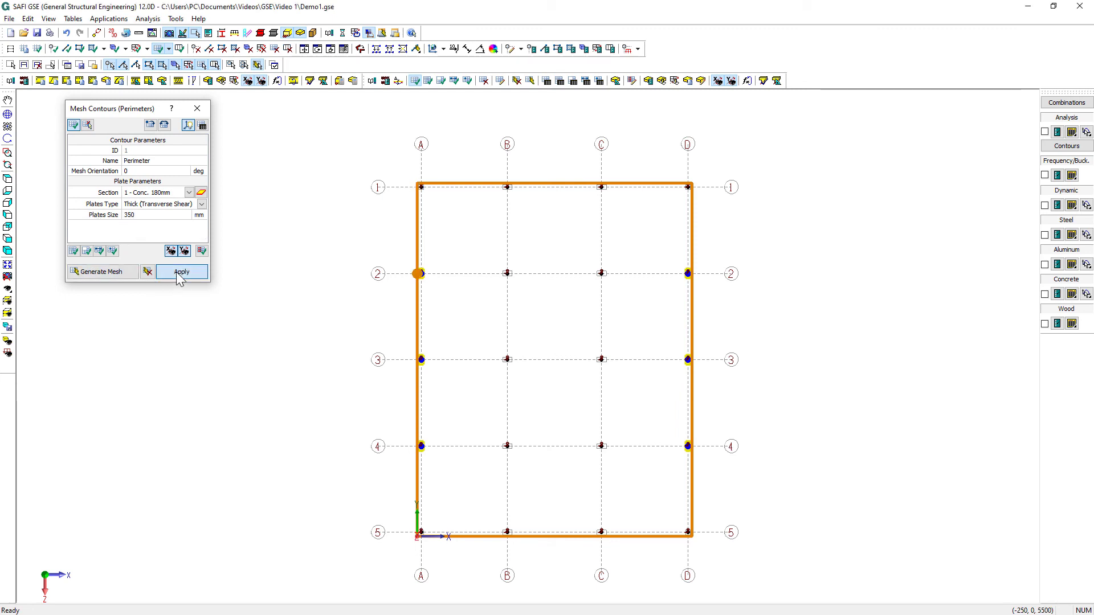
Define a rectangular refinement area of 500 by 500 mm with section 1 - Conc. 180mm and a plates size of 250 mm.
{"action": "left_click", "coordinate": [74, 251]}
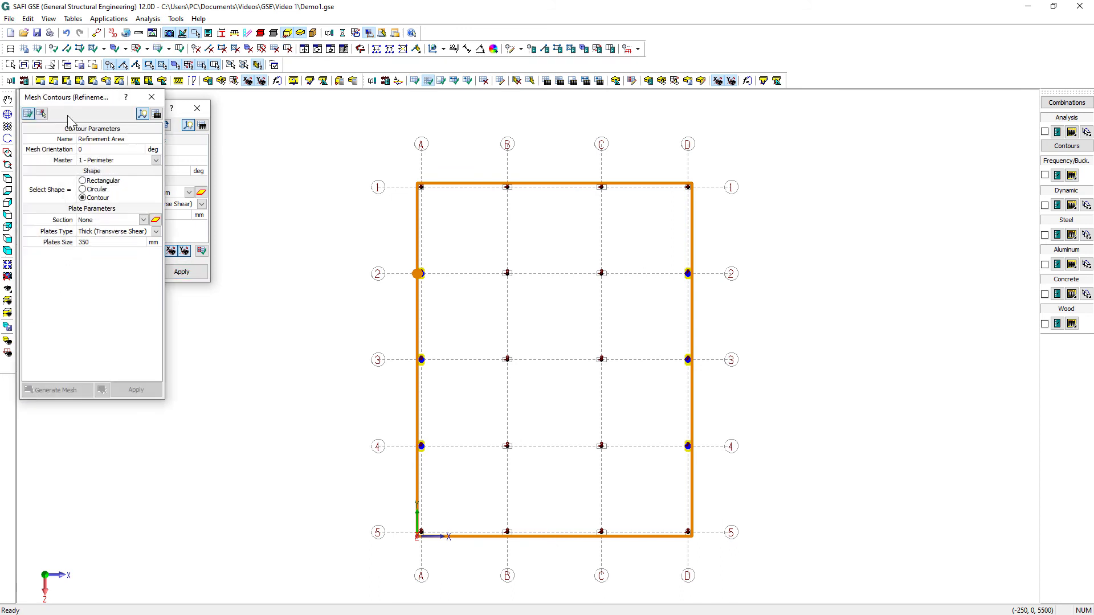
{"action": "left_click_drag", "start_coordinate": [69, 120], "coordinate": [194, 202]}
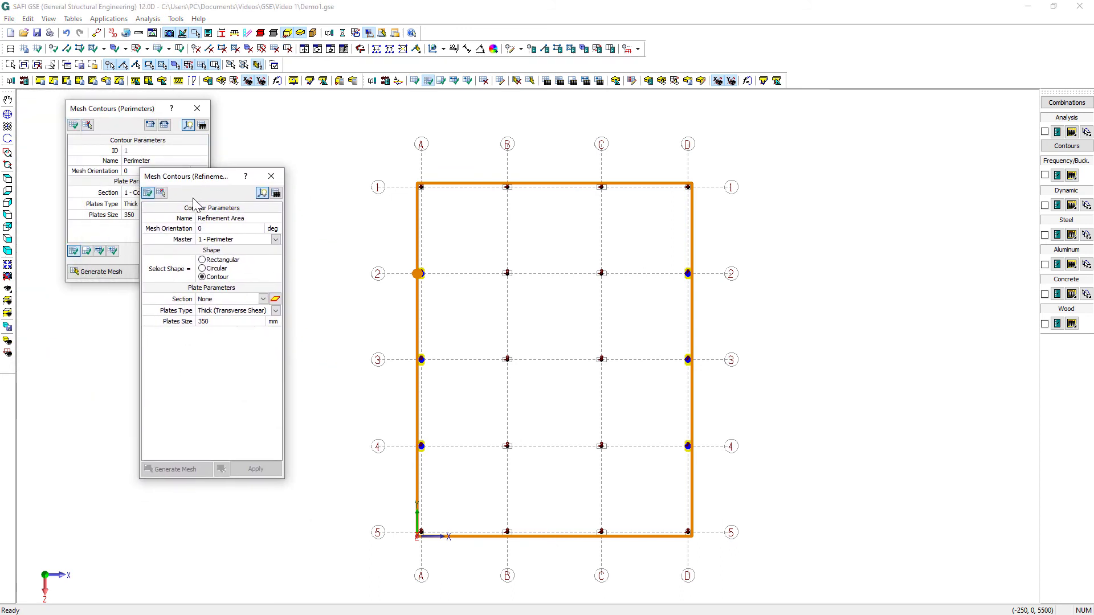
{"action": "left_click", "coordinate": [231, 299]}
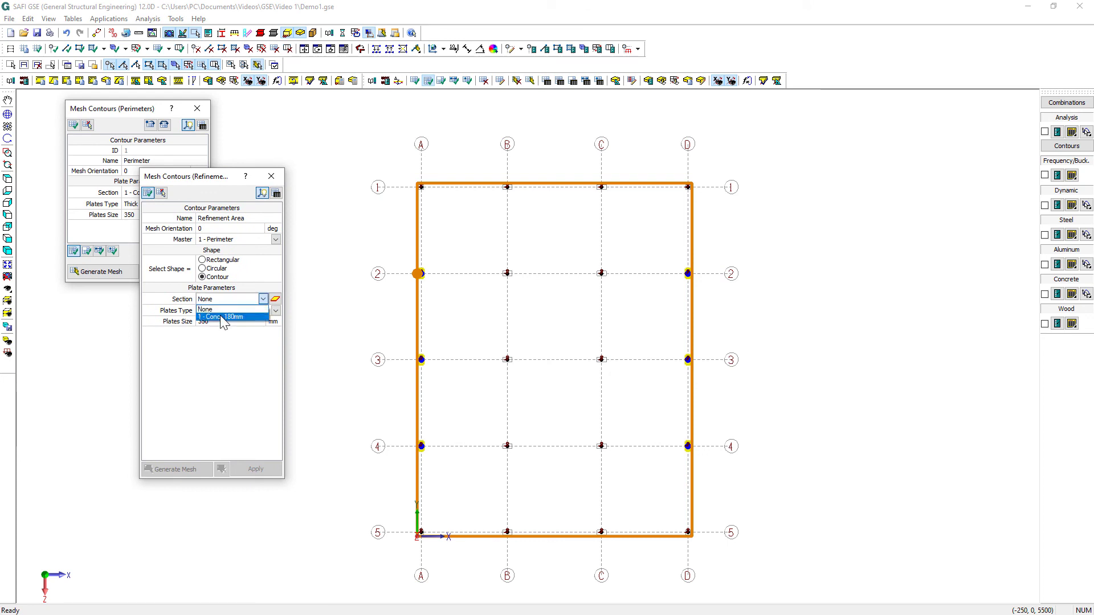
{"action": "left_click", "coordinate": [224, 318]}
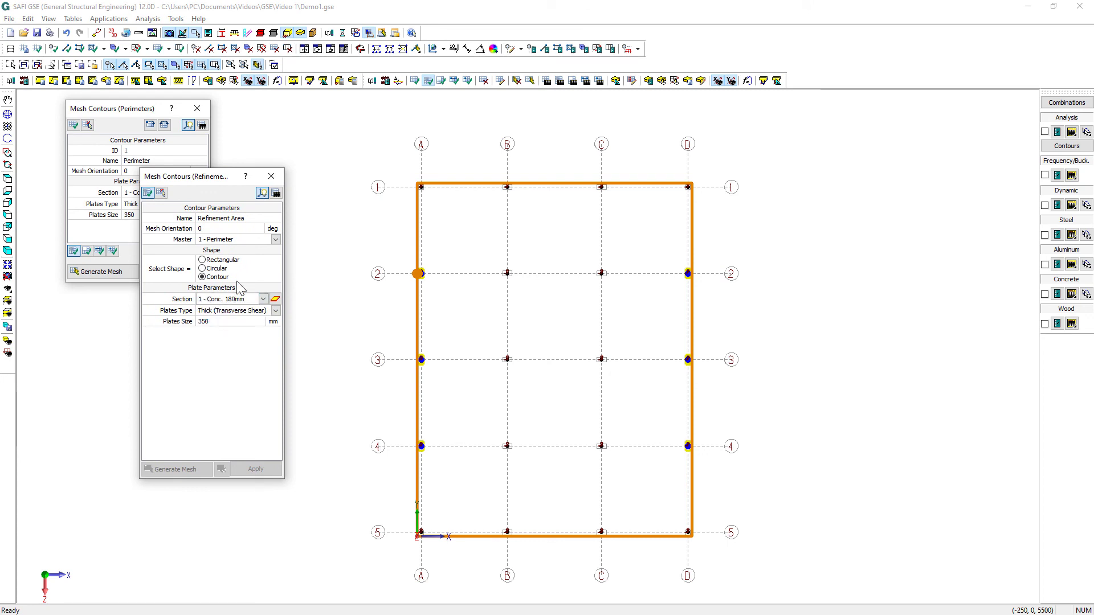
{"action": "left_click", "coordinate": [203, 259]}
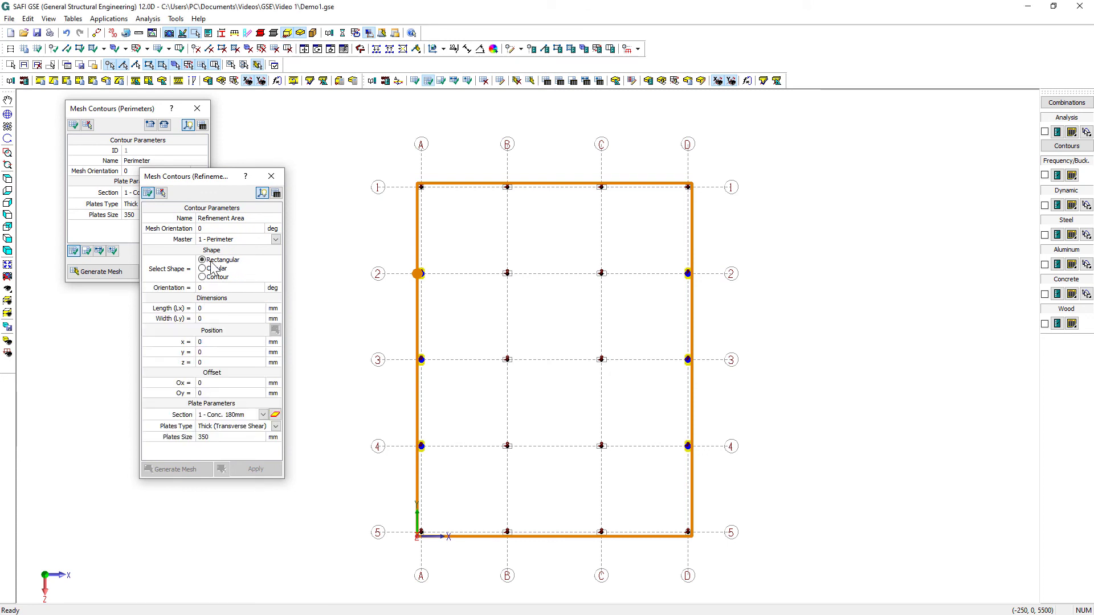
{"action": "left_click", "coordinate": [221, 307]}
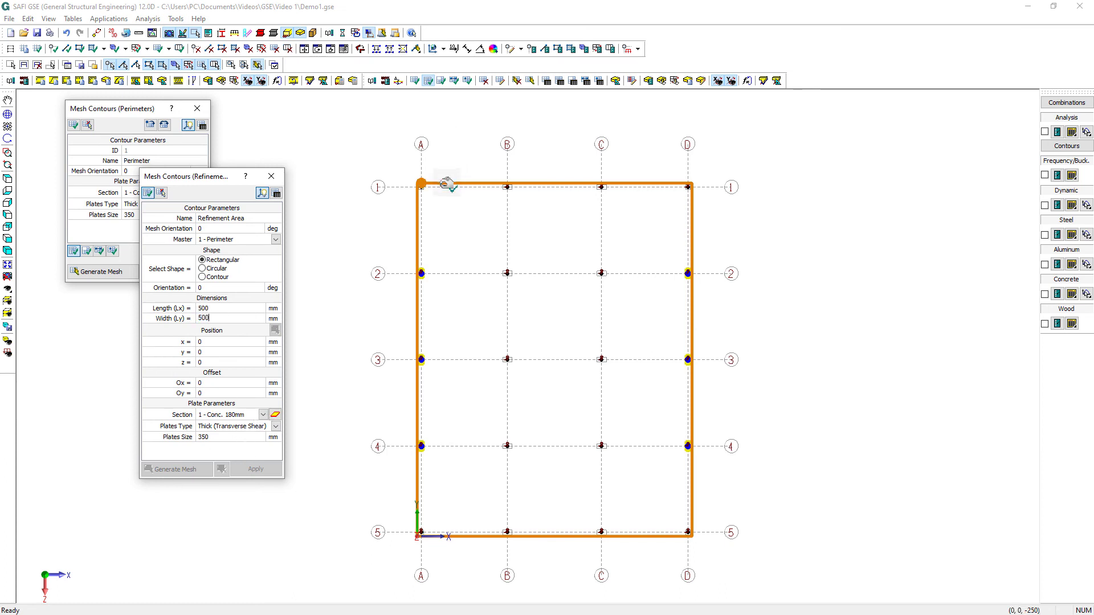
{"action": "left_click", "coordinate": [210, 437]}
{"action": "type", "text": "250"}
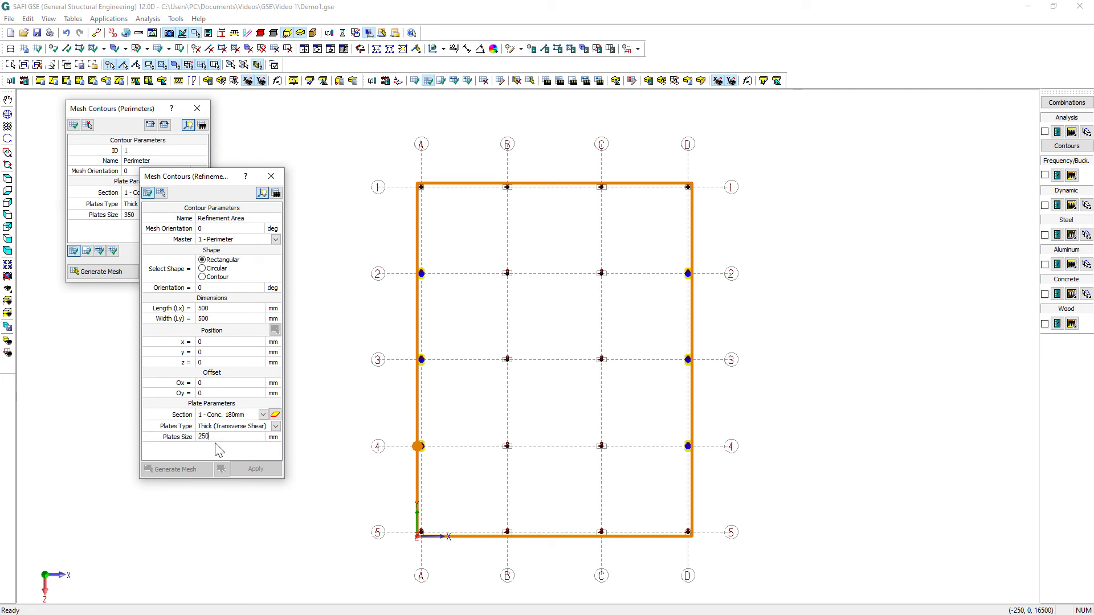
Place the refinement area at slab level on every column of grid lines 1 and 2, from A to D.
{"action": "middle_click_drag", "start_coordinate": [426, 189], "coordinate": [439, 213]}
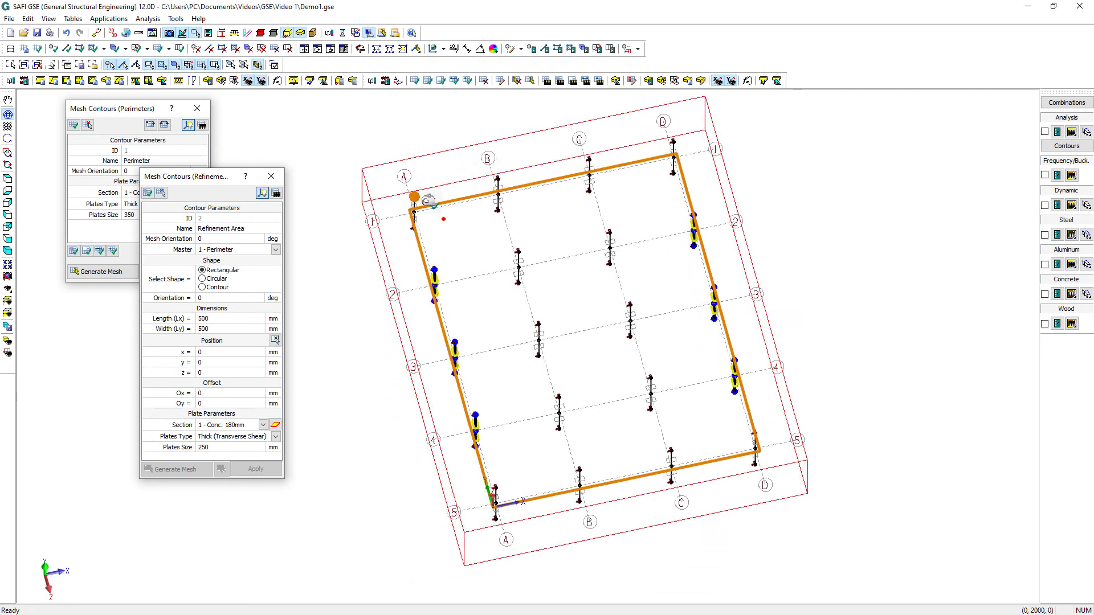
{"action": "left_click", "coordinate": [419, 214]}
{"action": "left_click", "coordinate": [595, 177]}
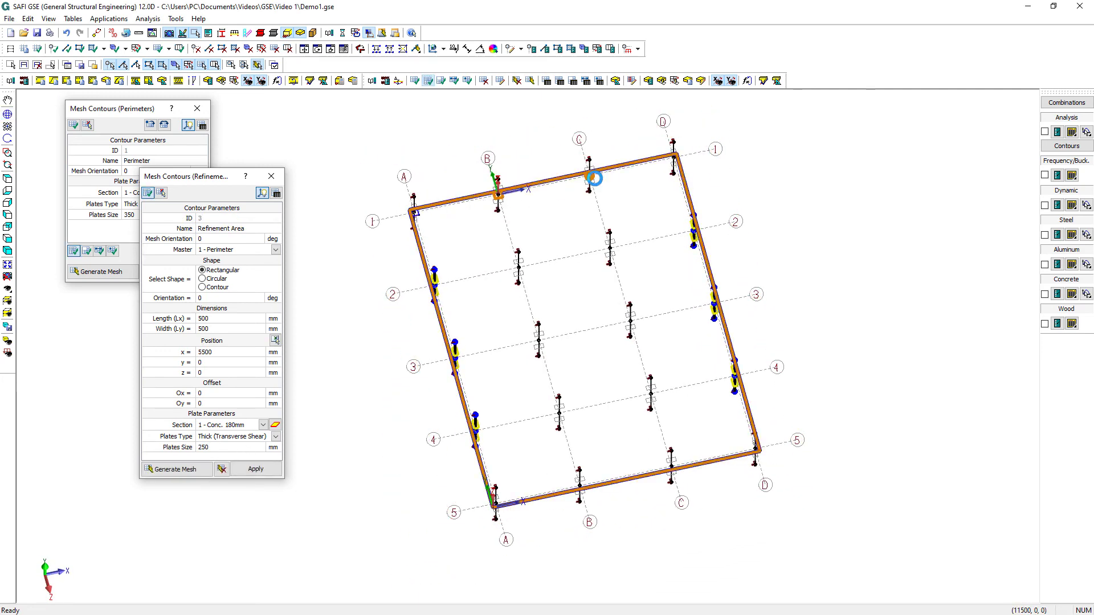
{"action": "left_click", "coordinate": [677, 160]}
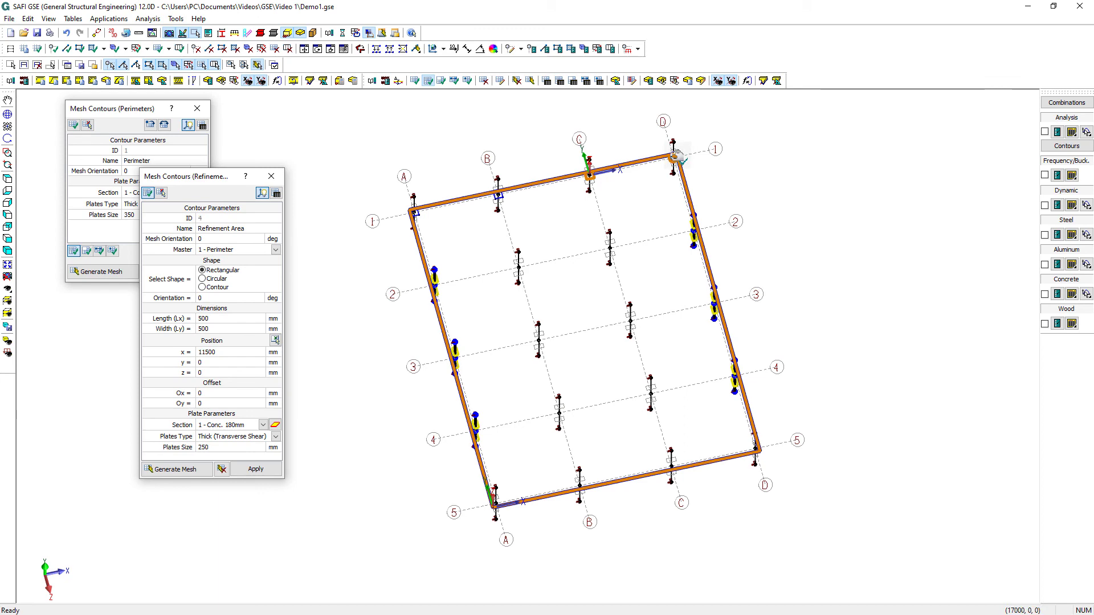
{"action": "left_click", "coordinate": [613, 249]}
{"action": "left_click", "coordinate": [521, 266]}
{"action": "left_click", "coordinate": [446, 283]}
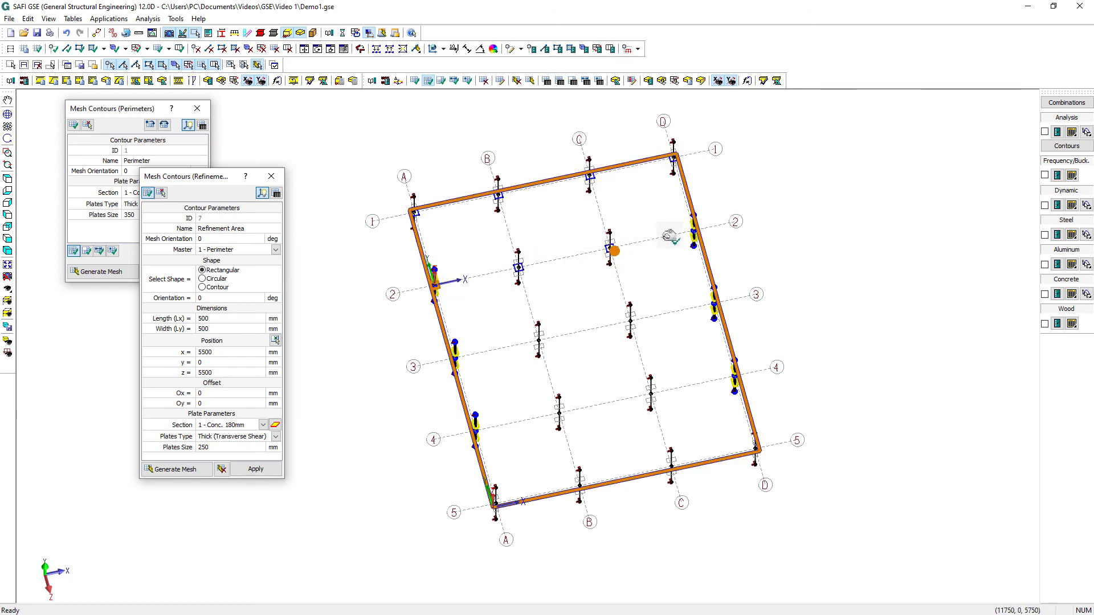
{"action": "left_click", "coordinate": [696, 232]}
Place the refinement area on every column of grid lines 3 and 4, from A to D.
{"action": "left_click", "coordinate": [457, 359]}
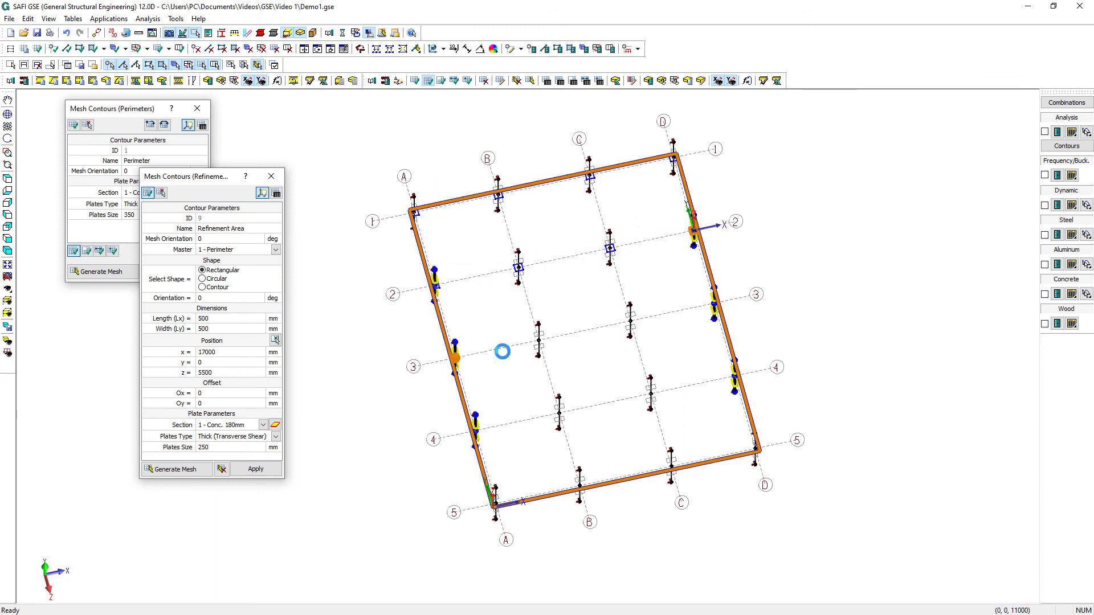
{"action": "left_click", "coordinate": [541, 341]}
{"action": "left_click", "coordinate": [633, 322]}
{"action": "left_click", "coordinate": [715, 302]}
{"action": "scroll", "coordinate": [715, 301], "scroll_direction": "up", "scroll_amount": 4}
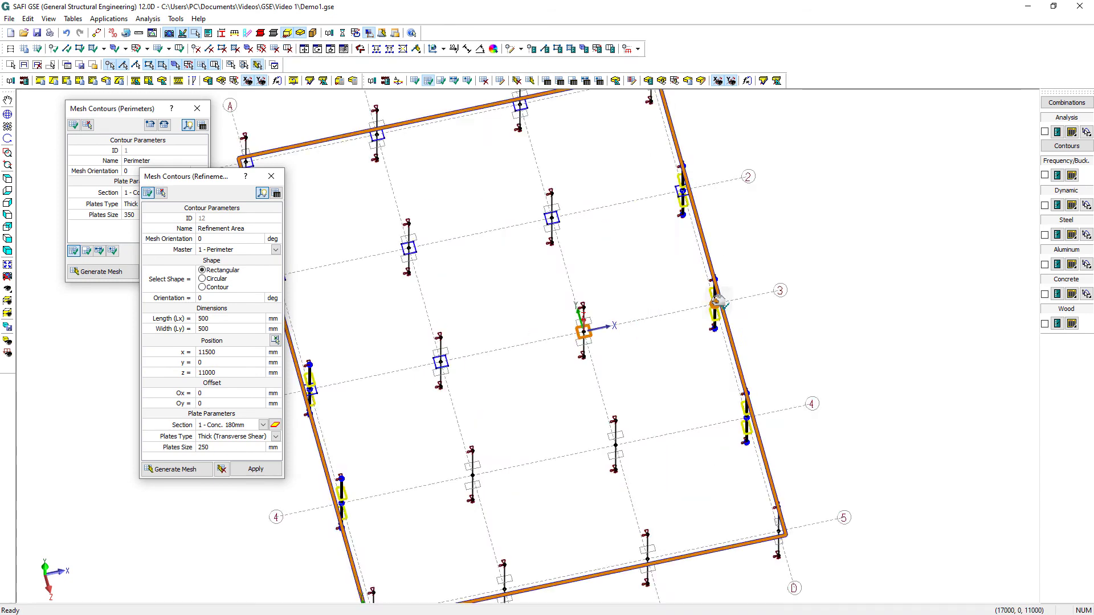
{"action": "left_click", "coordinate": [560, 524]}
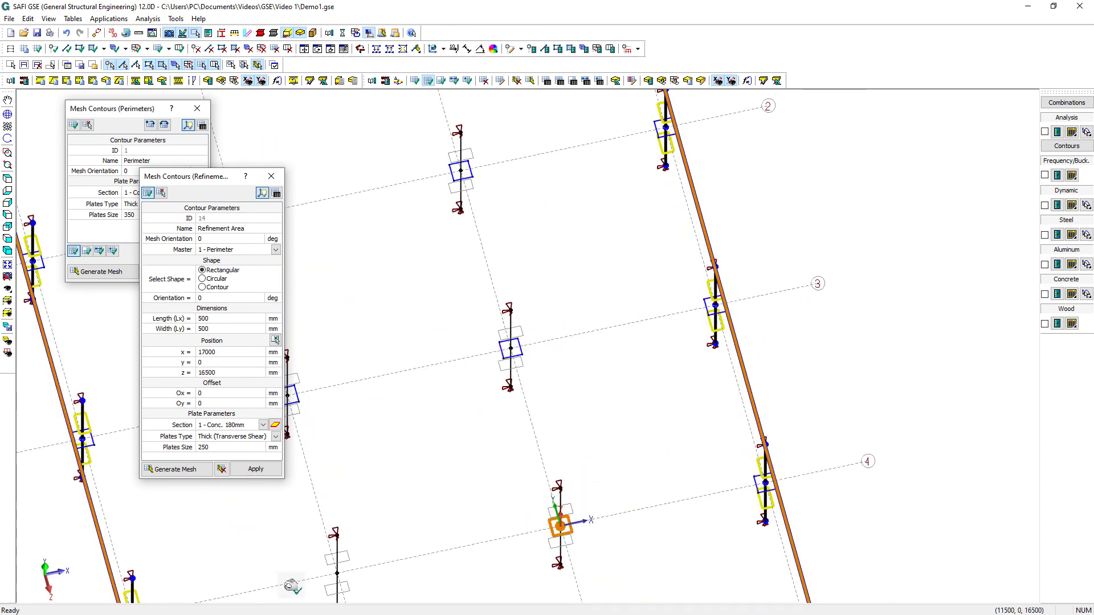
{"action": "left_click", "coordinate": [336, 573]}
{"action": "scroll", "coordinate": [499, 437], "scroll_direction": "down", "scroll_amount": 3}
{"action": "scroll", "coordinate": [374, 522], "scroll_direction": "down", "scroll_amount": 2}
{"action": "scroll", "coordinate": [349, 512], "scroll_direction": "up", "scroll_amount": 2}
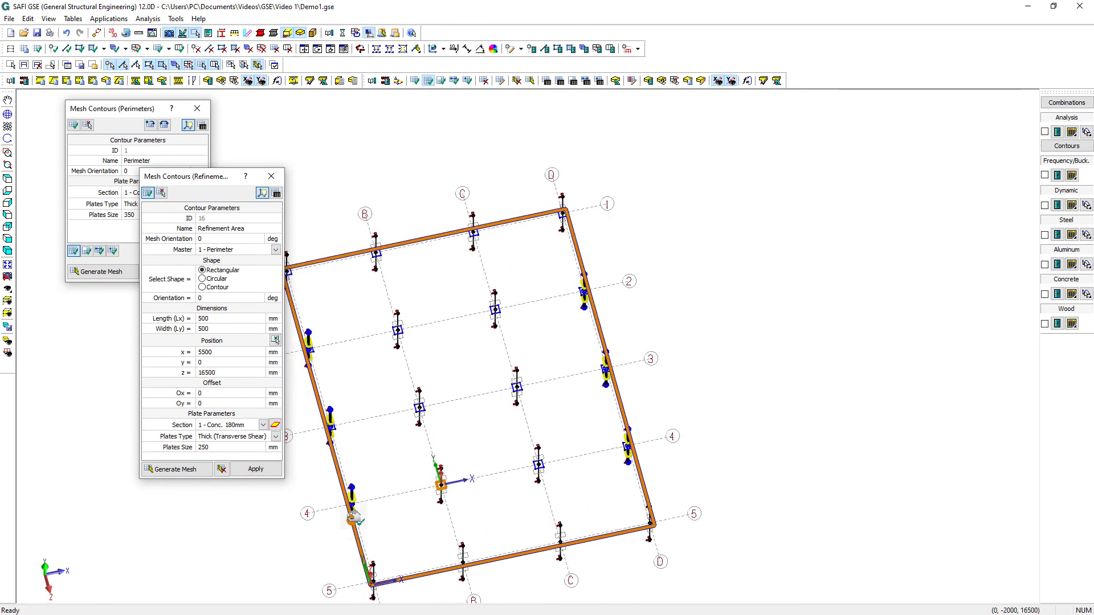
{"action": "left_click", "coordinate": [349, 516]}
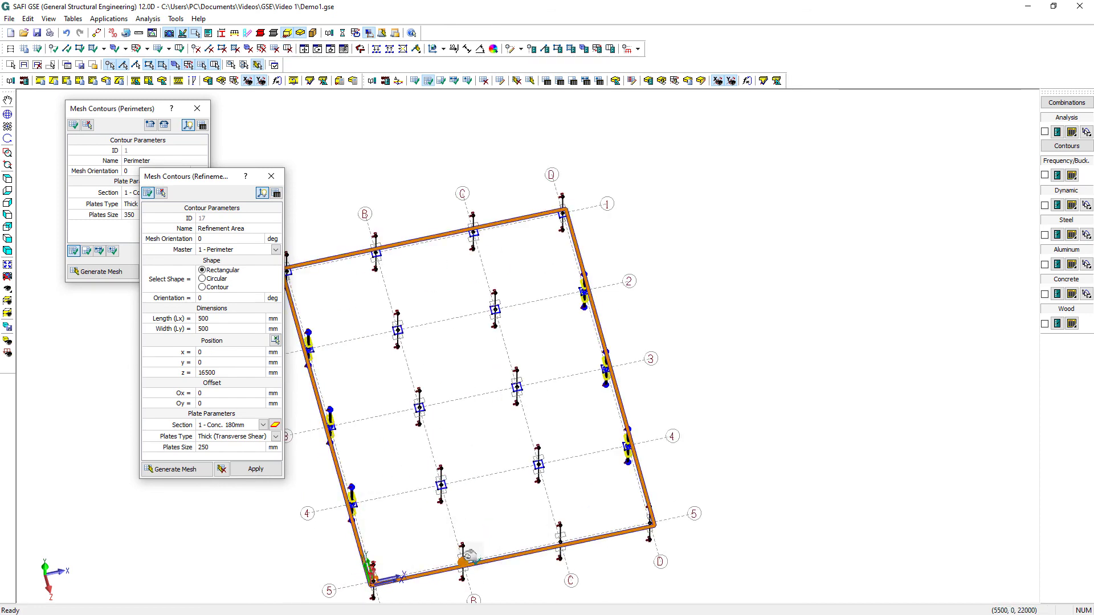
Place the refinement area on the columns along grid line 5, through to D5.
{"action": "left_click", "coordinate": [462, 562]}
{"action": "left_click", "coordinate": [559, 542]}
{"action": "left_click", "coordinate": [638, 519]}
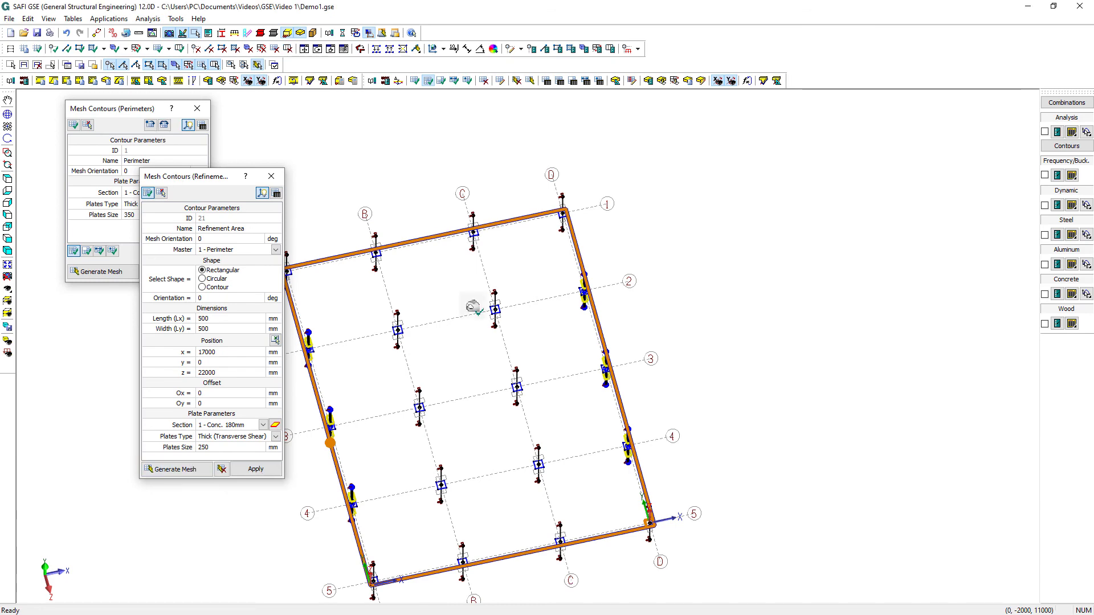
Finish the refinement areas, generate the slab mesh from the perimeter contour and close the contour settings.
{"action": "scroll", "coordinate": [459, 309], "scroll_direction": "down", "scroll_amount": 2}
{"action": "scroll", "coordinate": [438, 356], "scroll_direction": "down", "scroll_amount": 1}
{"action": "middle_click_drag", "start_coordinate": [436, 347], "coordinate": [439, 359]}
{"action": "scroll", "coordinate": [439, 359], "scroll_direction": "up", "scroll_amount": 1}
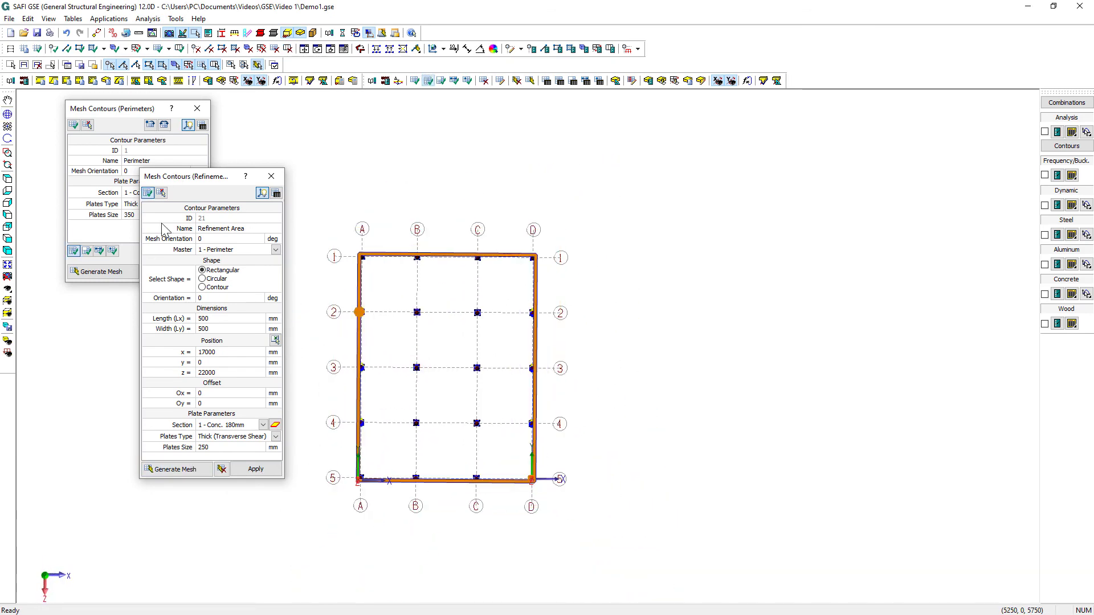
{"action": "left_click", "coordinate": [8, 179]}
{"action": "scroll", "coordinate": [654, 408], "scroll_direction": "down", "scroll_amount": 3}
{"action": "scroll", "coordinate": [412, 442], "scroll_direction": "up", "scroll_amount": 1}
{"action": "scroll", "coordinate": [412, 443], "scroll_direction": "up", "scroll_amount": 2}
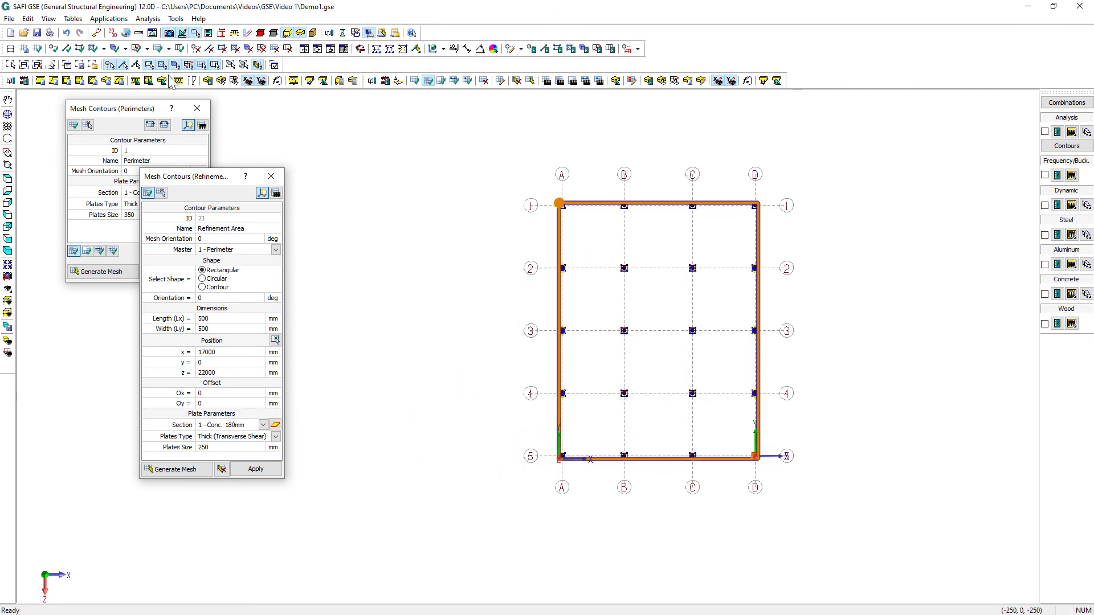
{"action": "left_click", "coordinate": [271, 176]}
{"action": "left_click_drag", "start_coordinate": [109, 116], "coordinate": [286, 203]}
{"action": "left_click", "coordinate": [263, 358]}
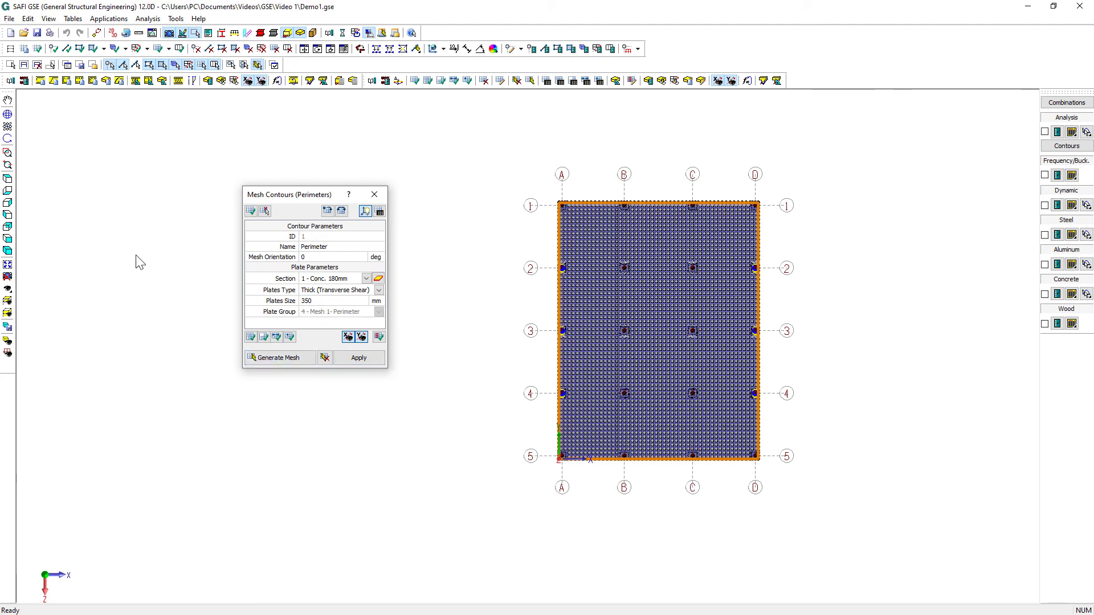
{"action": "middle_click_drag", "start_coordinate": [551, 415], "coordinate": [597, 349]}
{"action": "scroll", "coordinate": [597, 348], "scroll_direction": "up", "scroll_amount": 3}
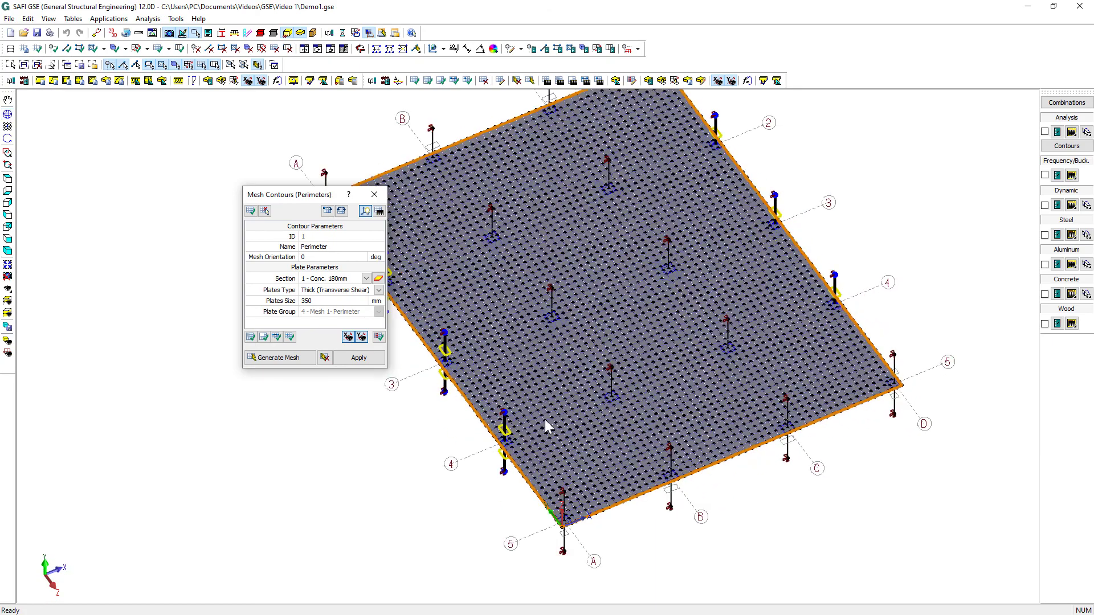
{"action": "middle_click_drag", "start_coordinate": [546, 422], "coordinate": [552, 464]}
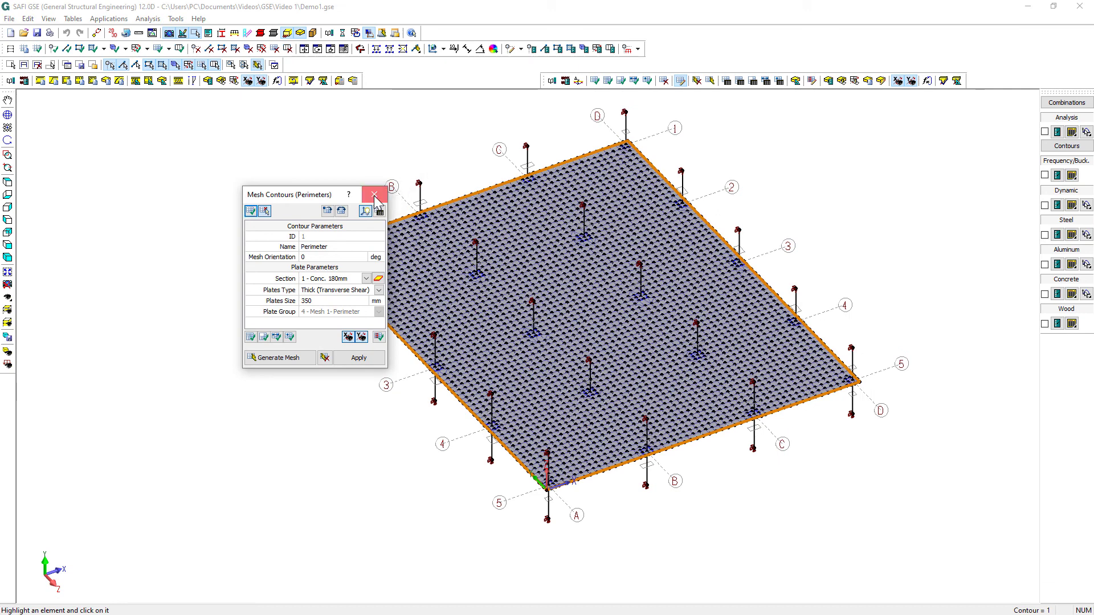
{"action": "left_click", "coordinate": [374, 197]}
Draw edge members around the slab perimeter through its four outer corners, starting at the corner beside A1.
{"action": "middle_click_drag", "start_coordinate": [414, 271], "coordinate": [397, 304]}
{"action": "scroll", "coordinate": [395, 305], "scroll_direction": "down", "scroll_amount": 4}
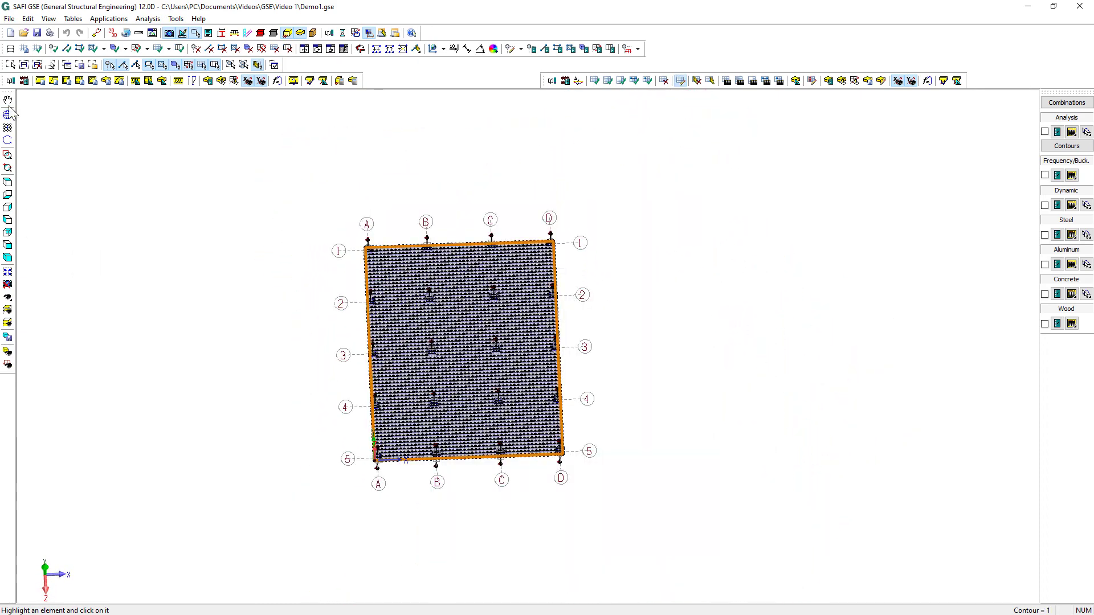
{"action": "left_click", "coordinate": [8, 183]}
{"action": "scroll", "coordinate": [426, 363], "scroll_direction": "up", "scroll_amount": 2}
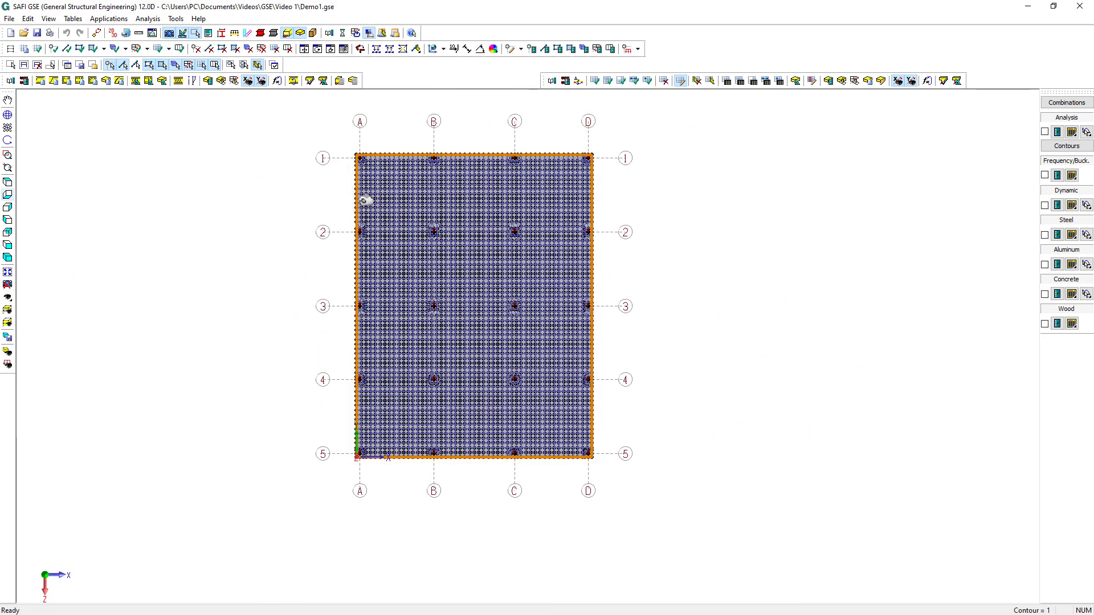
{"action": "scroll", "coordinate": [361, 202], "scroll_direction": "up", "scroll_amount": 1}
{"action": "left_click", "coordinate": [67, 49]}
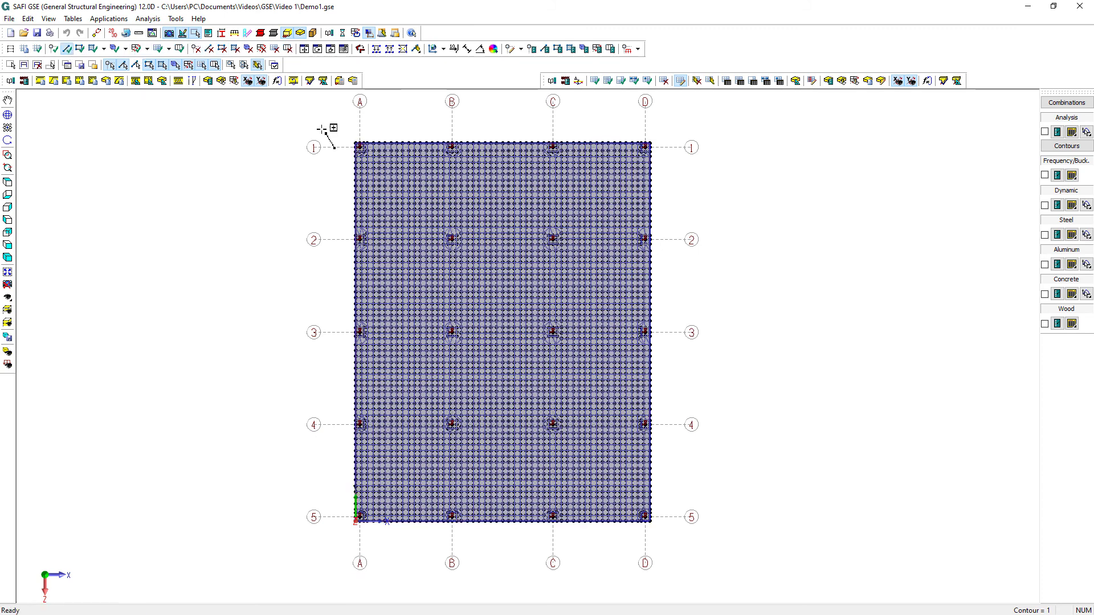
{"action": "left_click", "coordinate": [356, 144]}
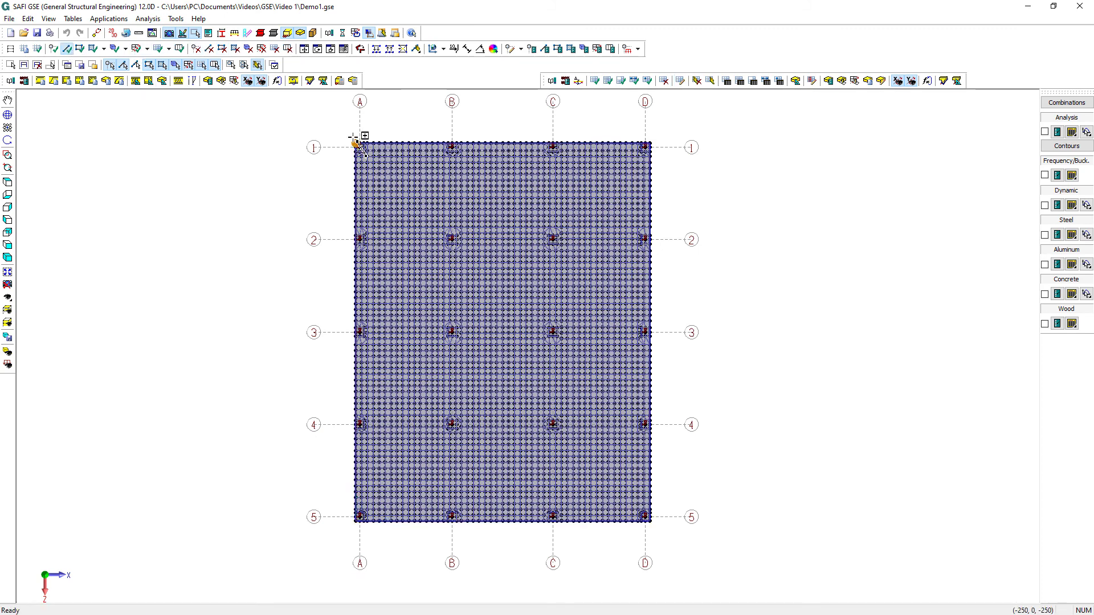
{"action": "left_click", "coordinate": [649, 144]}
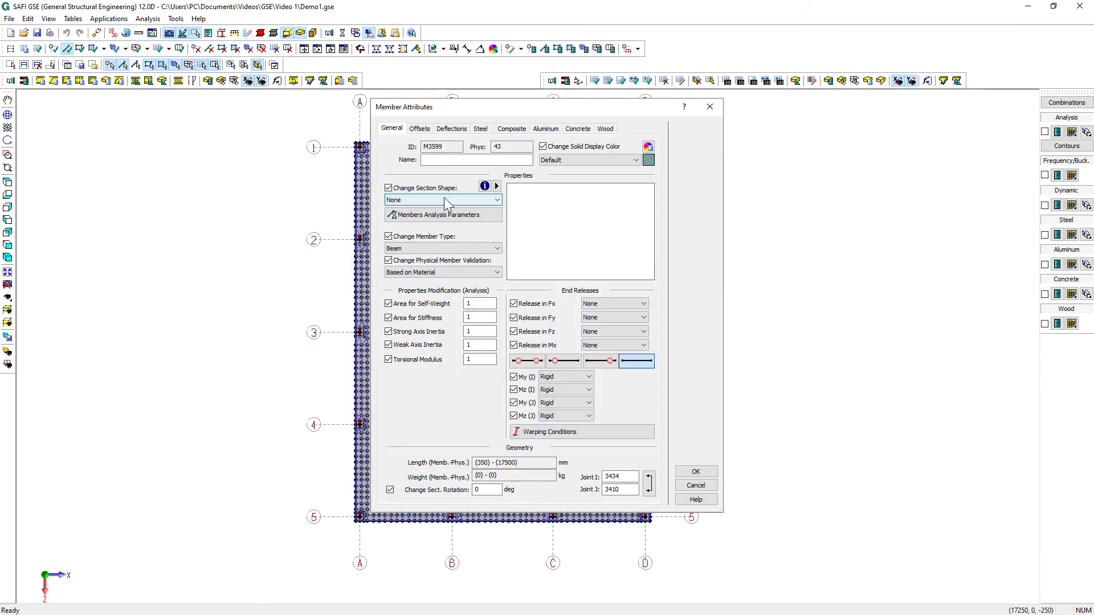
Give the edge members the section 4 - Perimeter with a self-weight area factor of 0, and finish adding members.
{"action": "left_click", "coordinate": [444, 198]}
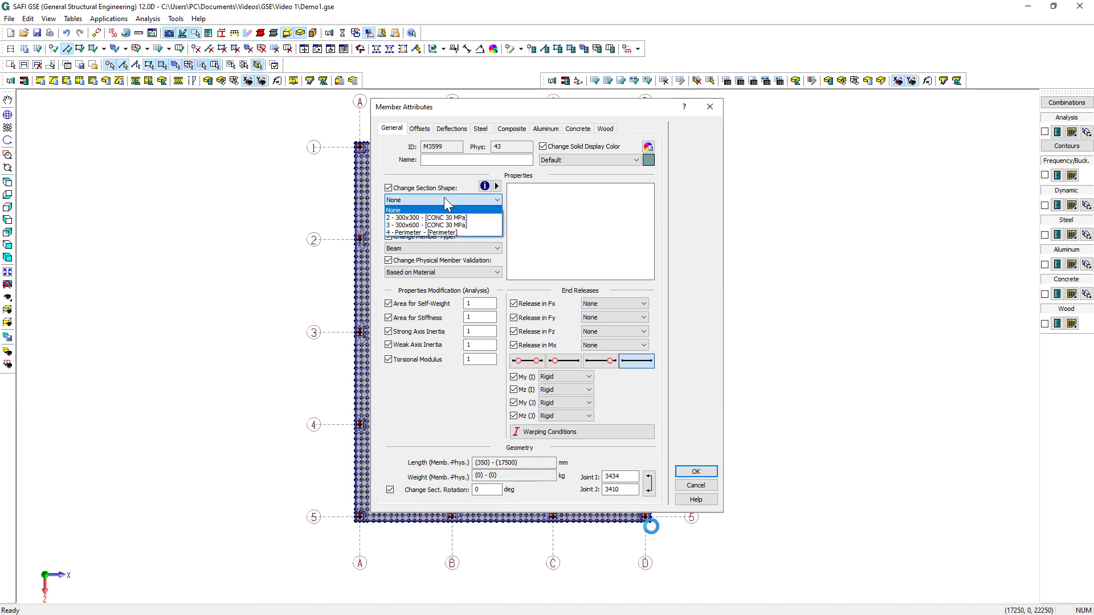
{"action": "left_click", "coordinate": [433, 233]}
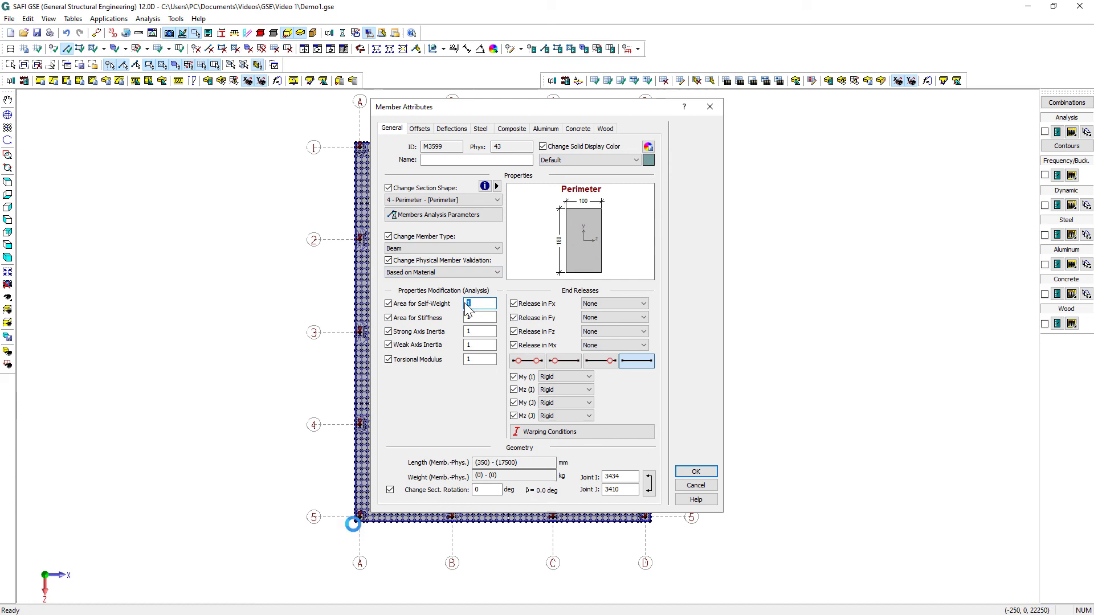
{"action": "double_click", "coordinate": [472, 304]}
{"action": "type", "text": "0"}
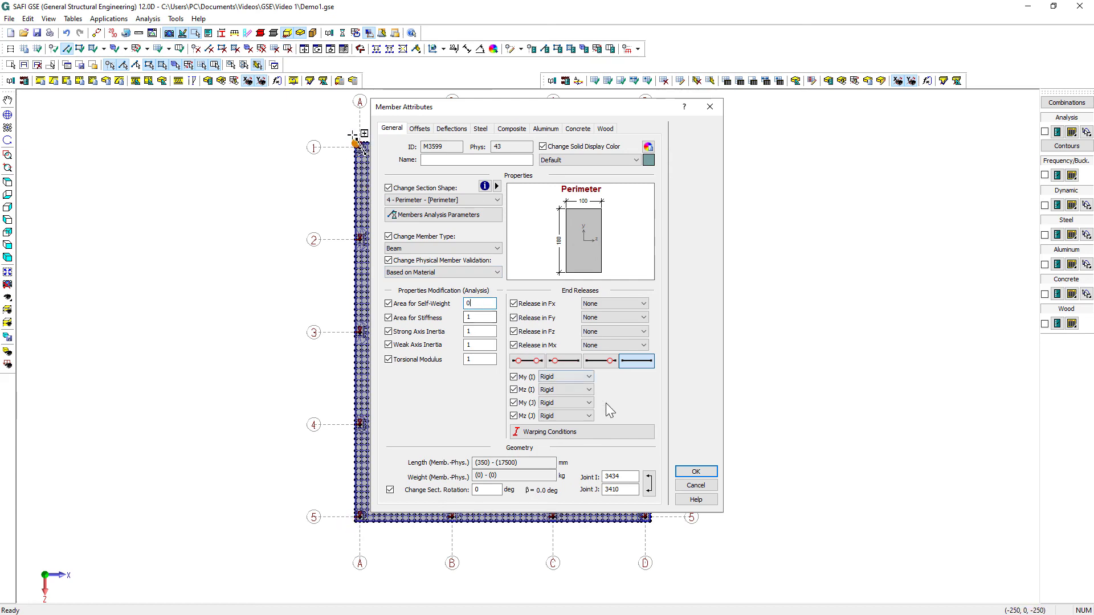
{"action": "left_click", "coordinate": [697, 473]}
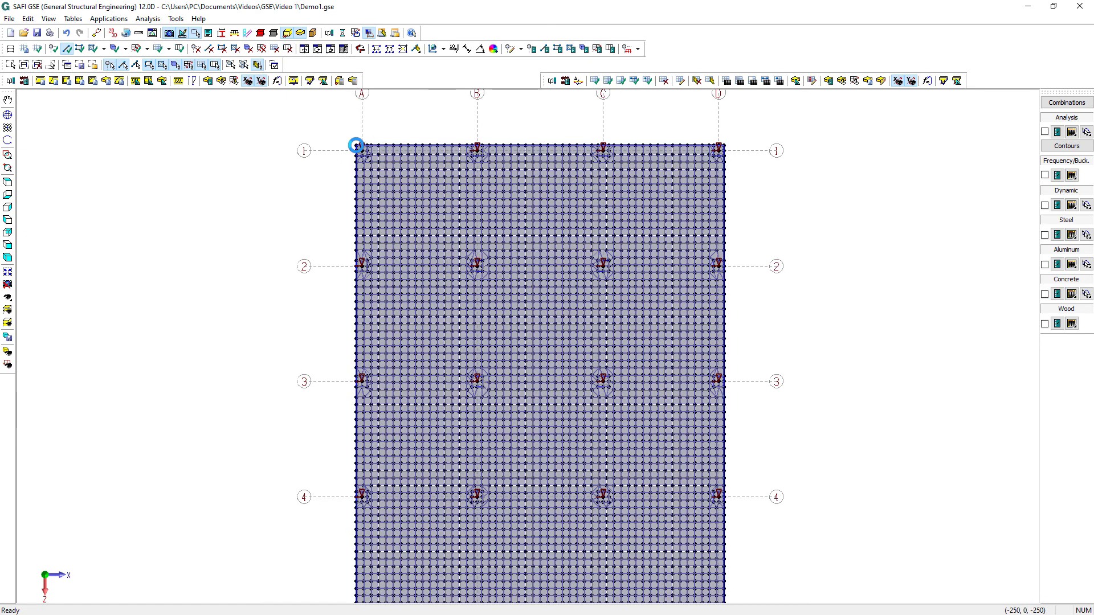
{"action": "scroll", "coordinate": [359, 151], "scroll_direction": "down", "scroll_amount": 3}
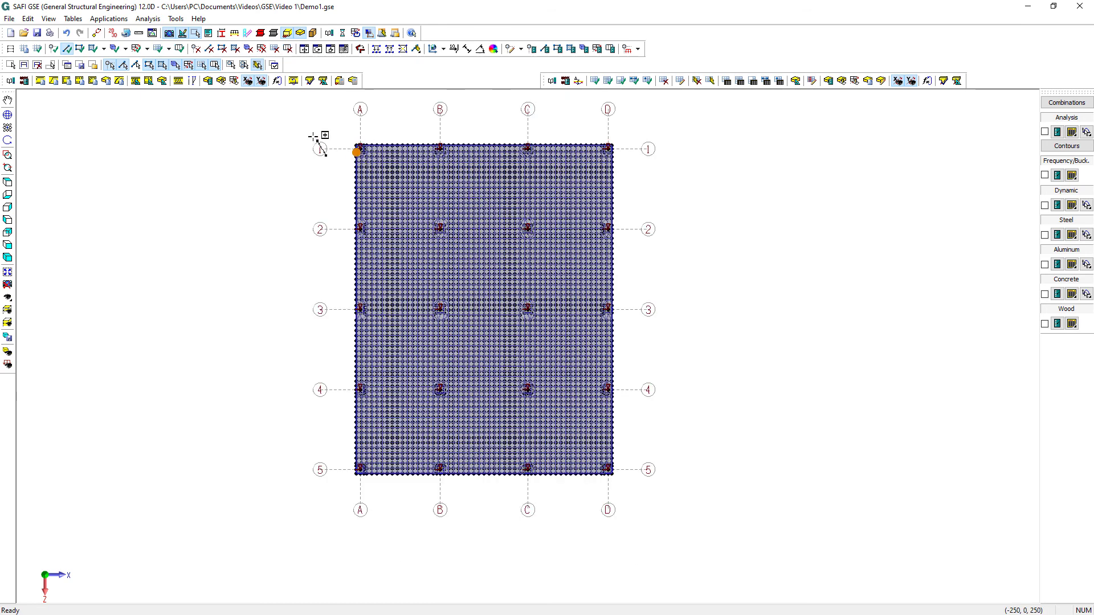
{"action": "key", "text": "Escape"}
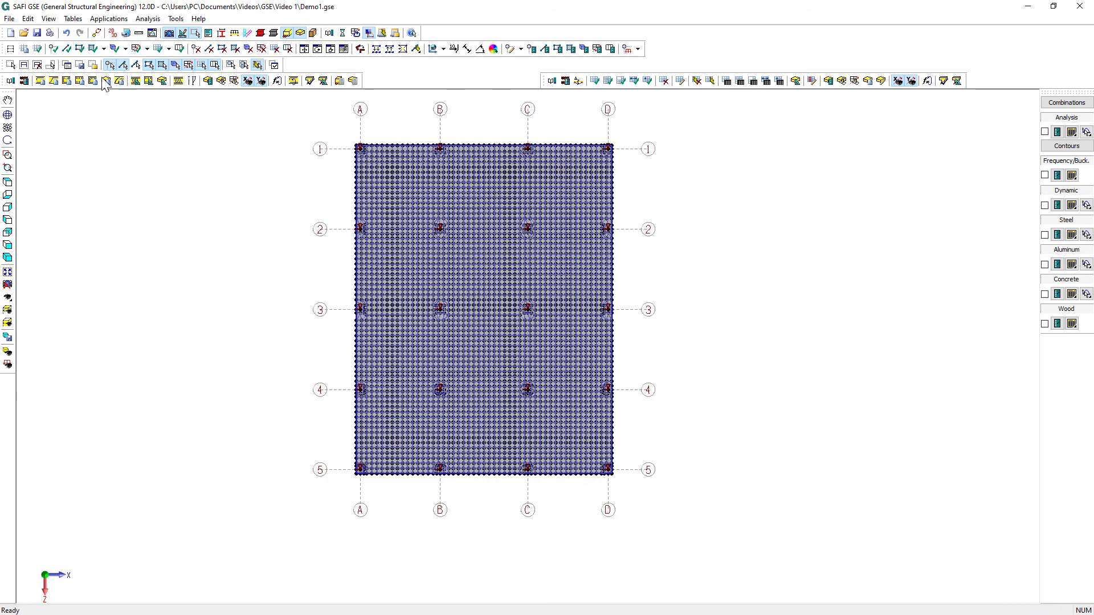
Select all members lying in the XZ plane by element orientation.
{"action": "left_click", "coordinate": [68, 65]}
{"action": "left_click_drag", "start_coordinate": [94, 118], "coordinate": [118, 124]}
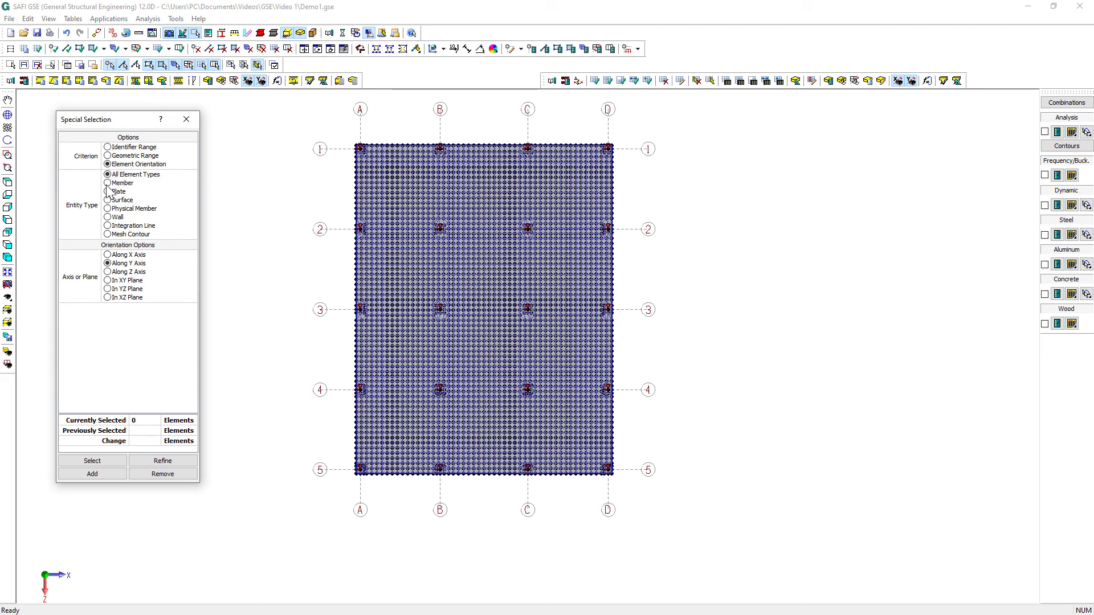
{"action": "left_click", "coordinate": [107, 298]}
{"action": "left_click", "coordinate": [102, 460]}
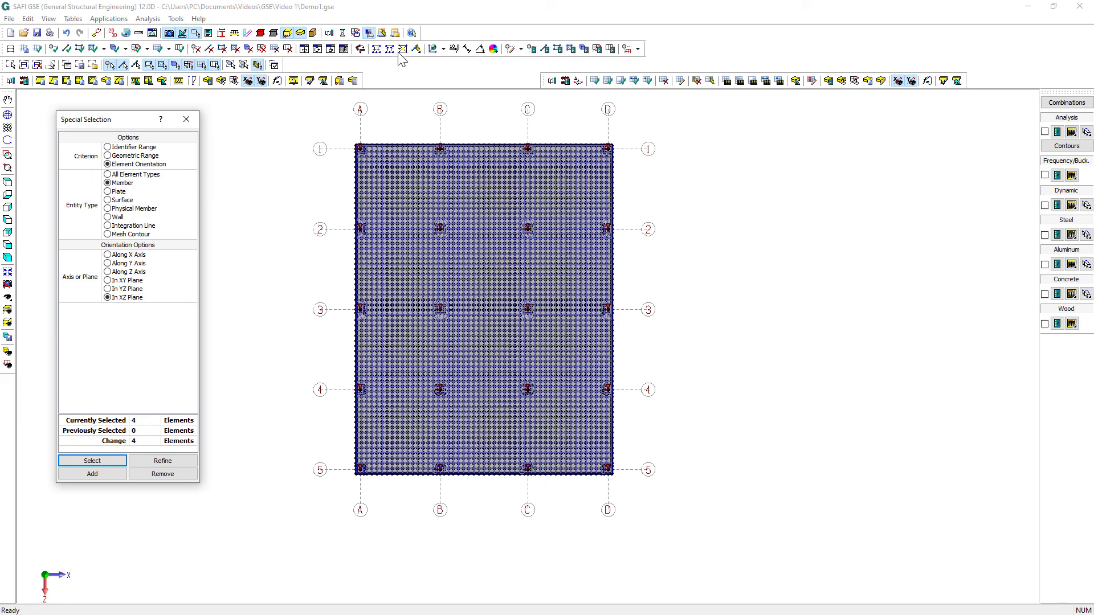
Attach the crossing members on the selected slab edge members, keeping them as physical members.
{"action": "middle_click_drag", "start_coordinate": [417, 347], "coordinate": [391, 287]}
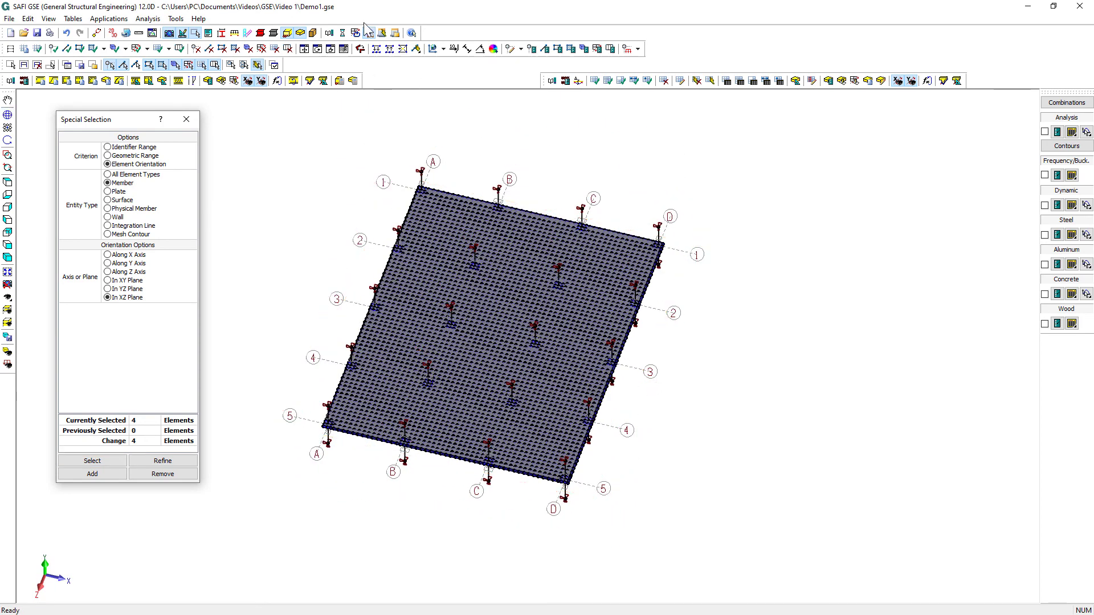
{"action": "left_click", "coordinate": [403, 50]}
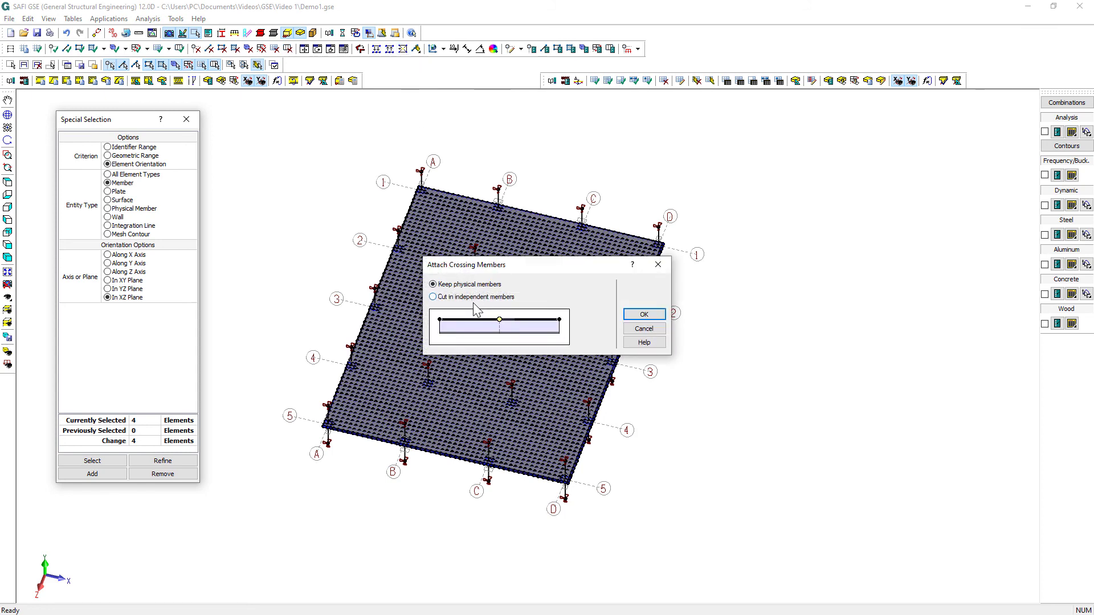
{"action": "left_click", "coordinate": [631, 315]}
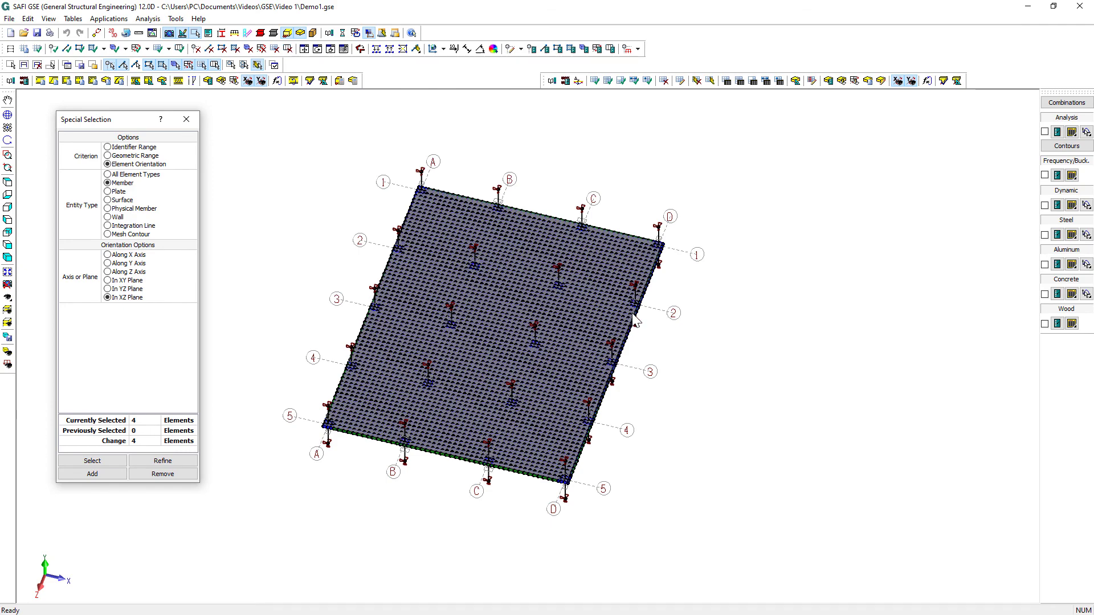
Assign the section 4 - Perimeter and a self-weight area factor of 0 to all selected edge members.
{"action": "scroll", "coordinate": [413, 450], "scroll_direction": "up", "scroll_amount": 5}
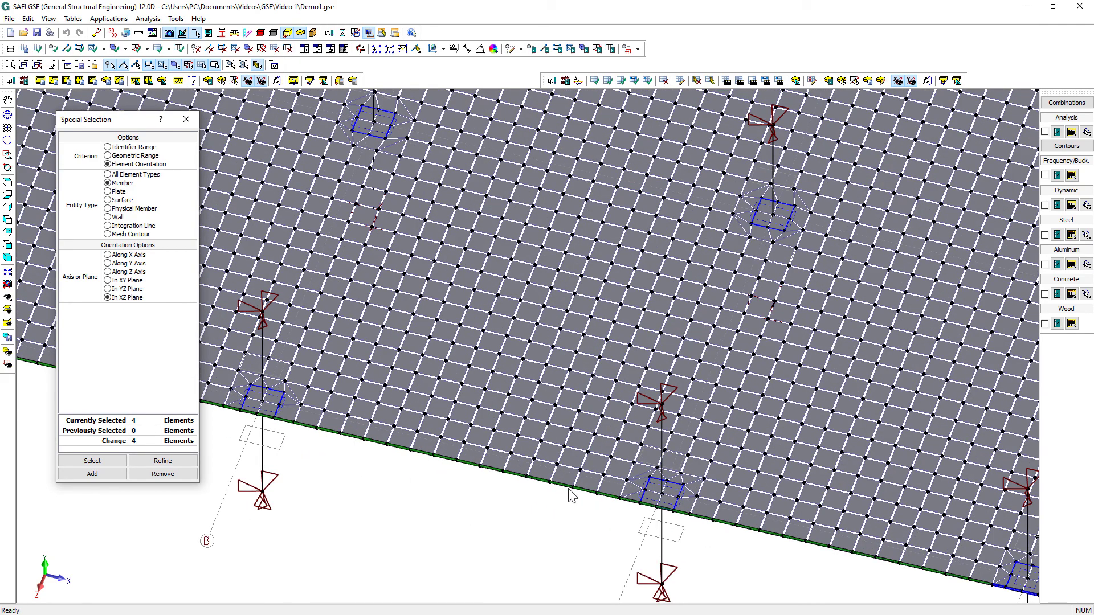
{"action": "scroll", "coordinate": [399, 442], "scroll_direction": "down", "scroll_amount": 5}
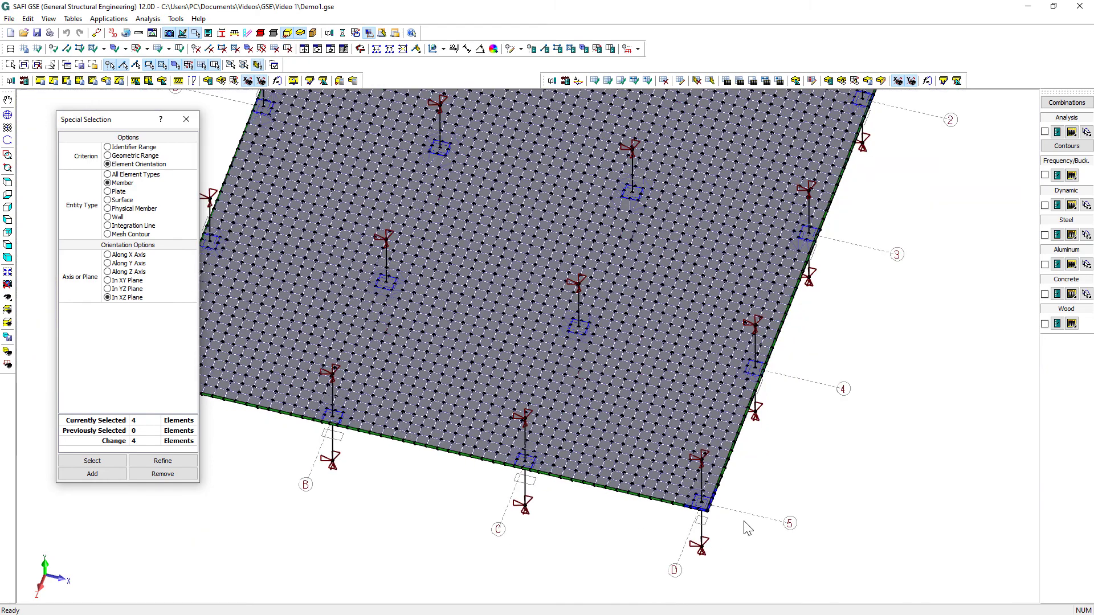
{"action": "scroll", "coordinate": [722, 404], "scroll_direction": "up", "scroll_amount": 5}
{"action": "scroll", "coordinate": [721, 404], "scroll_direction": "down", "scroll_amount": 4}
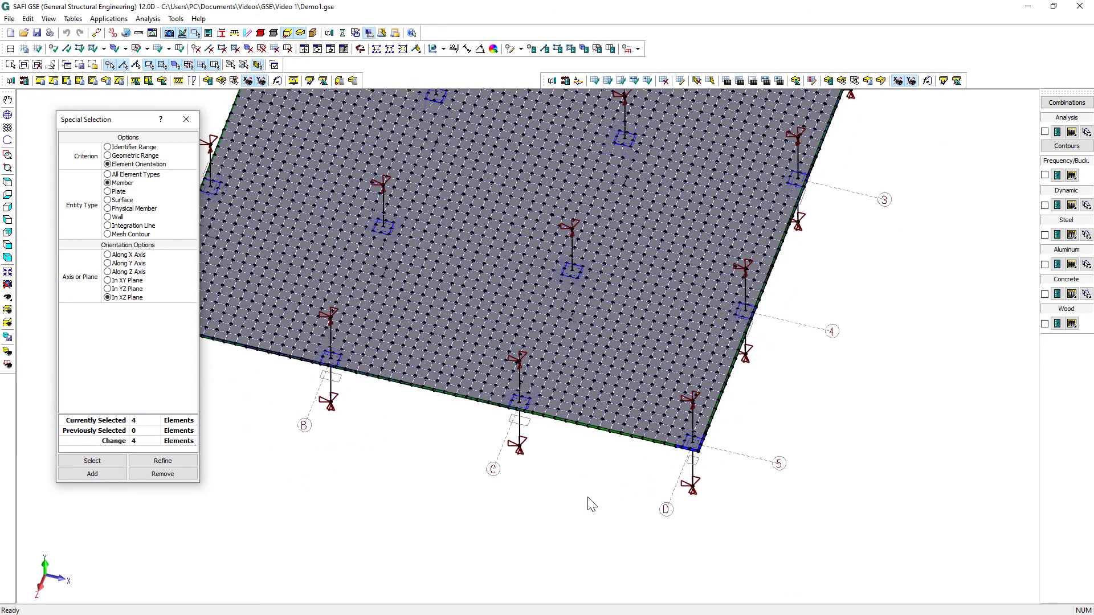
{"action": "scroll", "coordinate": [586, 503], "scroll_direction": "down", "scroll_amount": 3}
{"action": "scroll", "coordinate": [529, 348], "scroll_direction": "up", "scroll_amount": 1}
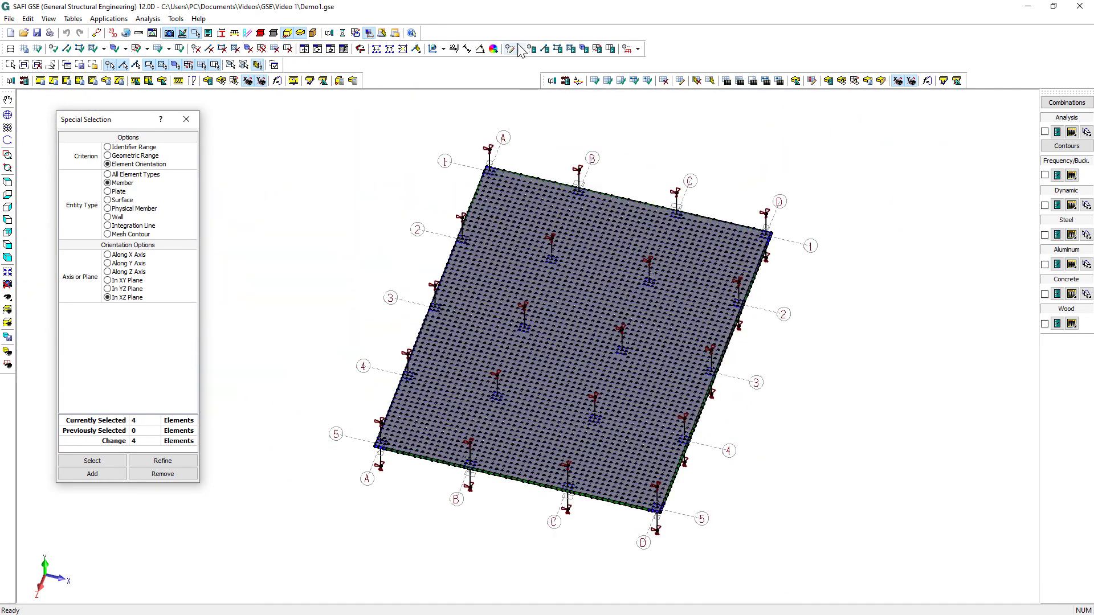
{"action": "left_click", "coordinate": [546, 50]}
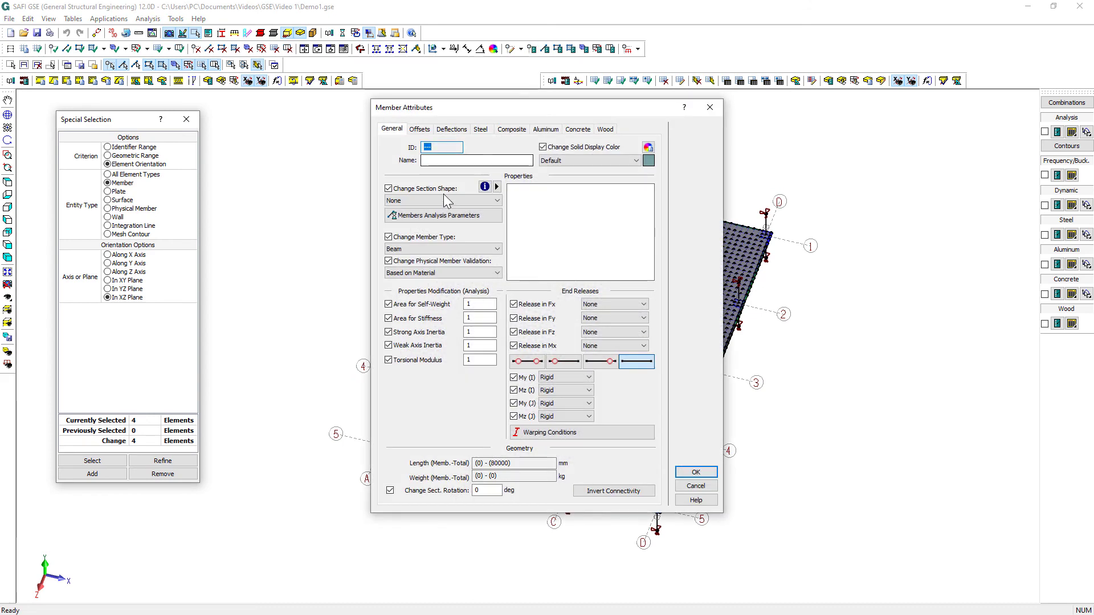
{"action": "left_click", "coordinate": [444, 201]}
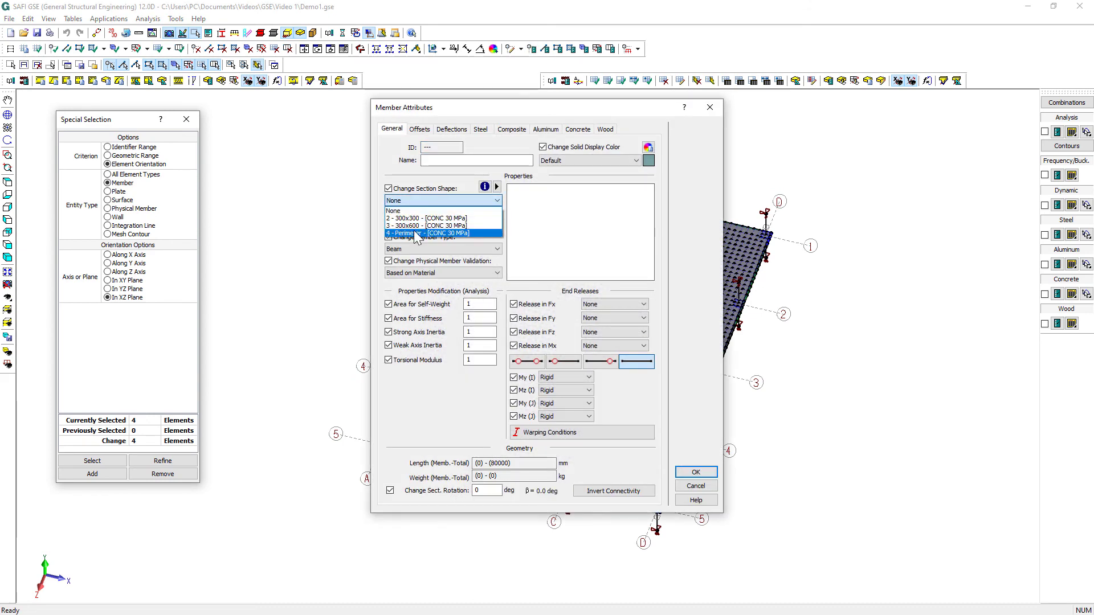
{"action": "left_click", "coordinate": [419, 233]}
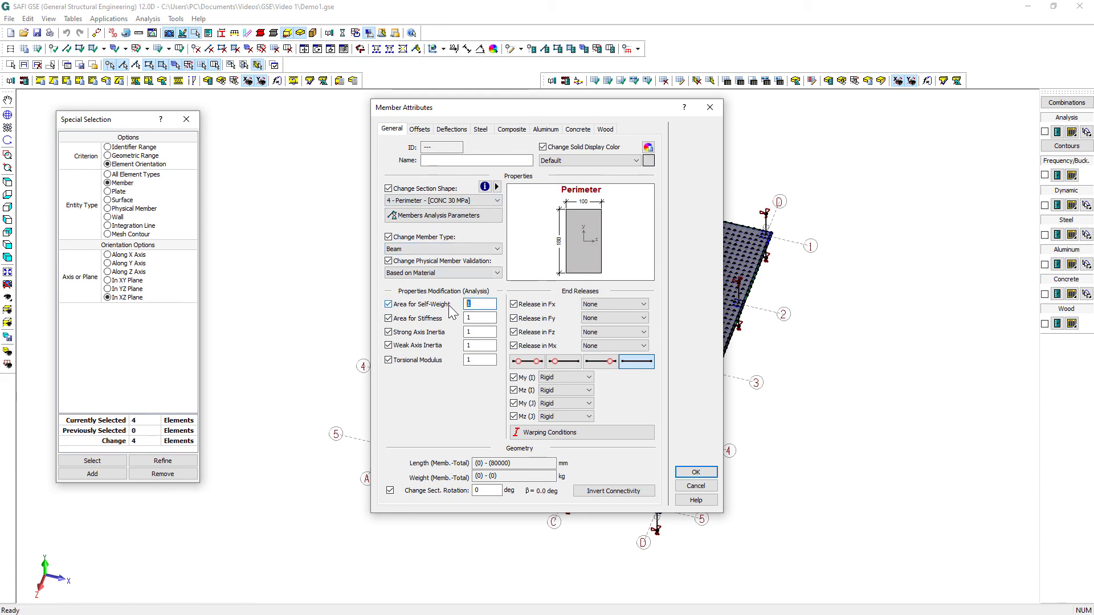
{"action": "type", "text": "0"}
{"action": "left_click", "coordinate": [692, 472]}
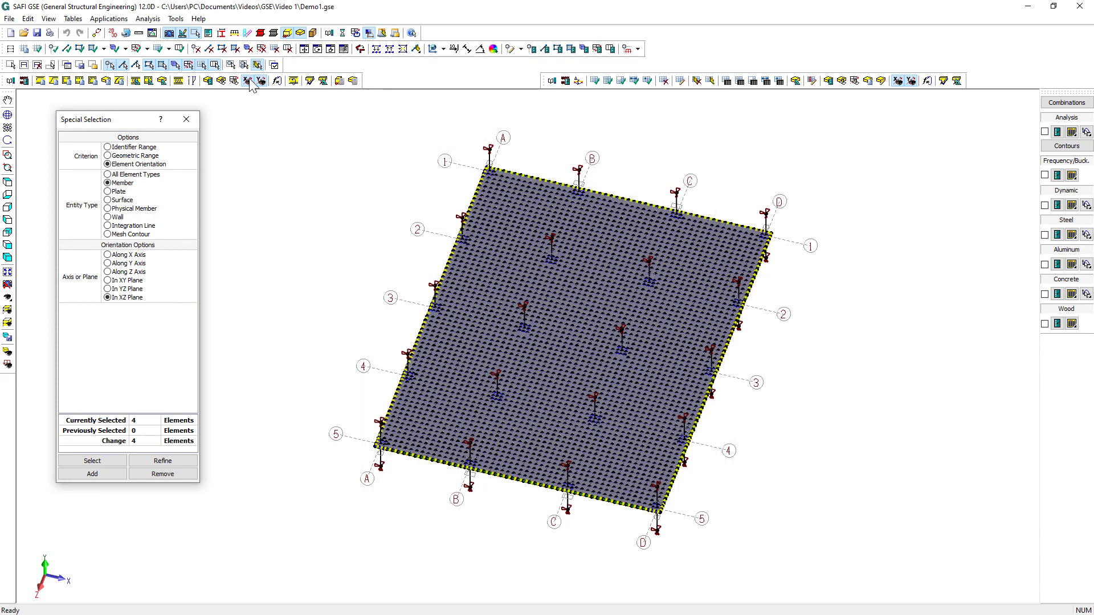
Define a group named Perimeter from the selected edge members and save the model.
{"action": "left_click", "coordinate": [80, 66]}
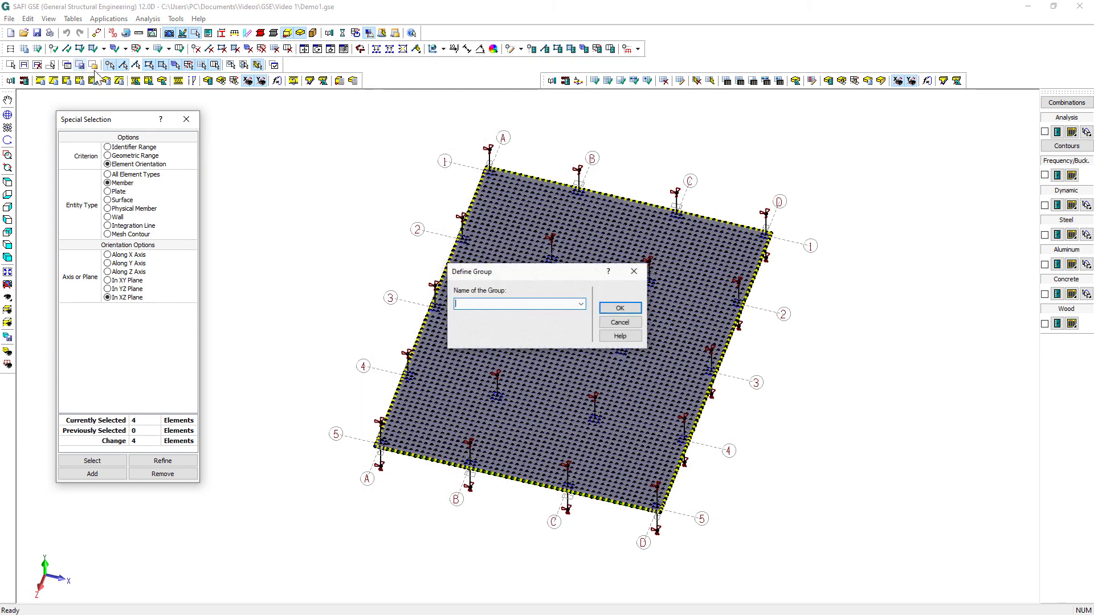
{"action": "type", "text": "Perimeter"}
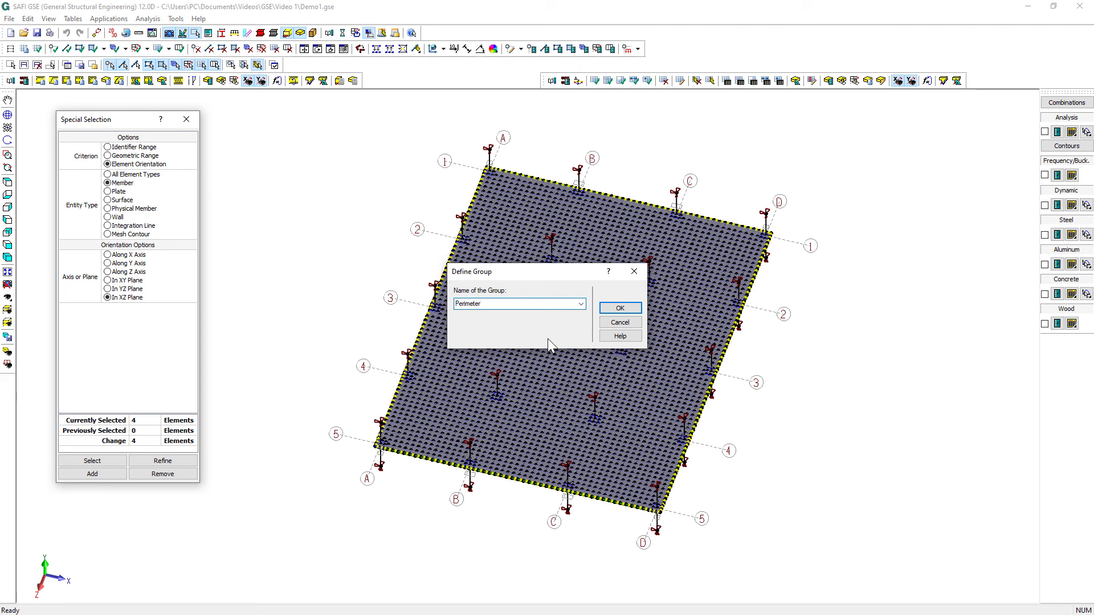
{"action": "left_click", "coordinate": [619, 308]}
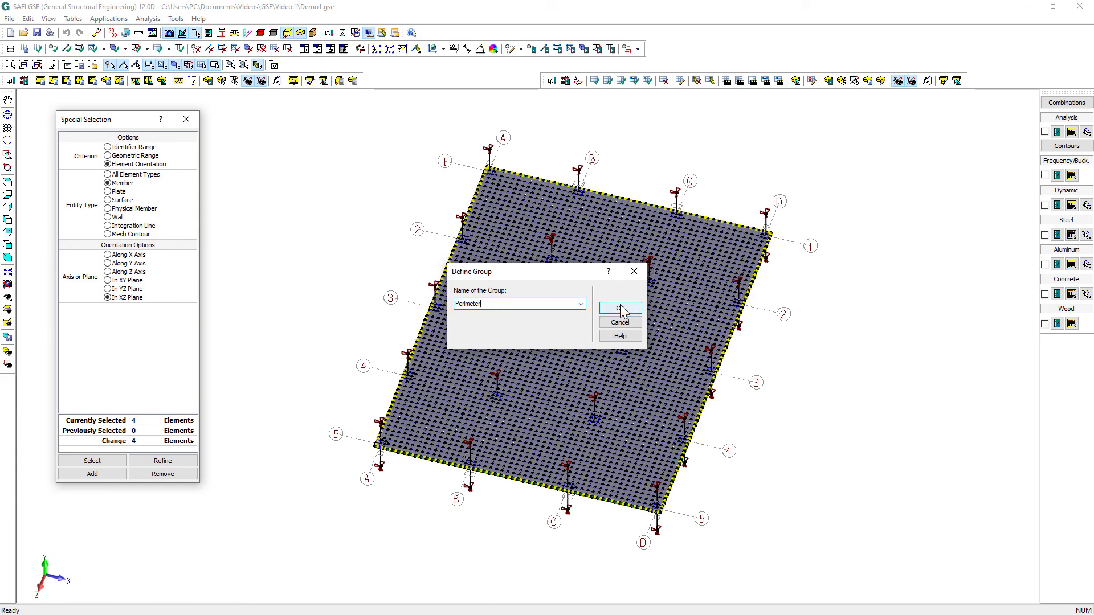
{"action": "left_click", "coordinate": [620, 308]}
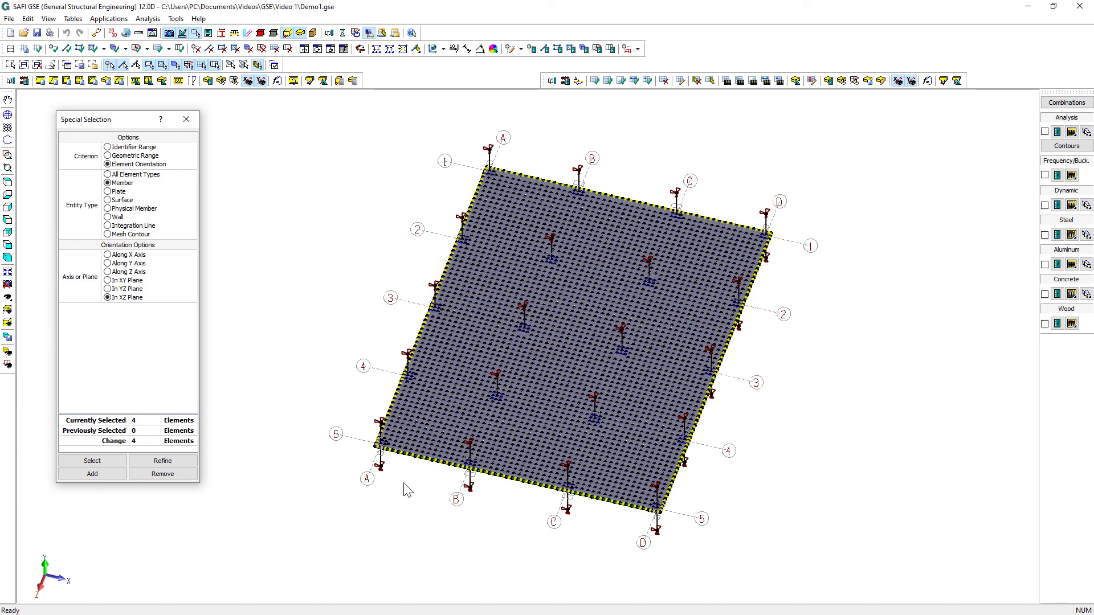
{"action": "left_click", "coordinate": [187, 119]}
{"action": "middle_click_drag", "start_coordinate": [506, 477], "coordinate": [503, 462]}
{"action": "scroll", "coordinate": [512, 474], "scroll_direction": "up", "scroll_amount": 1}
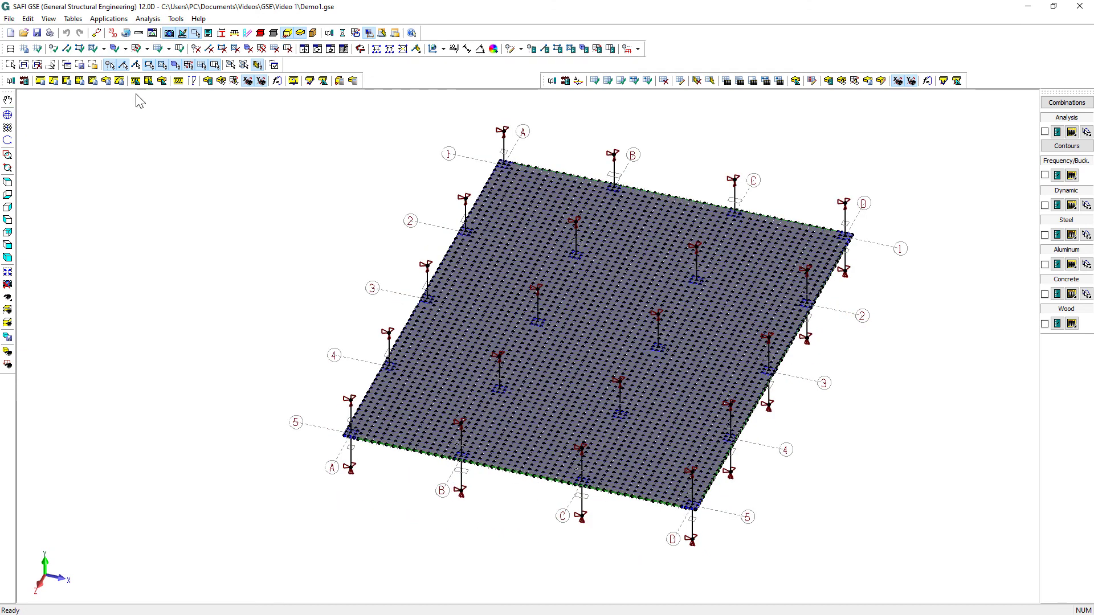
{"action": "left_click", "coordinate": [37, 33]}
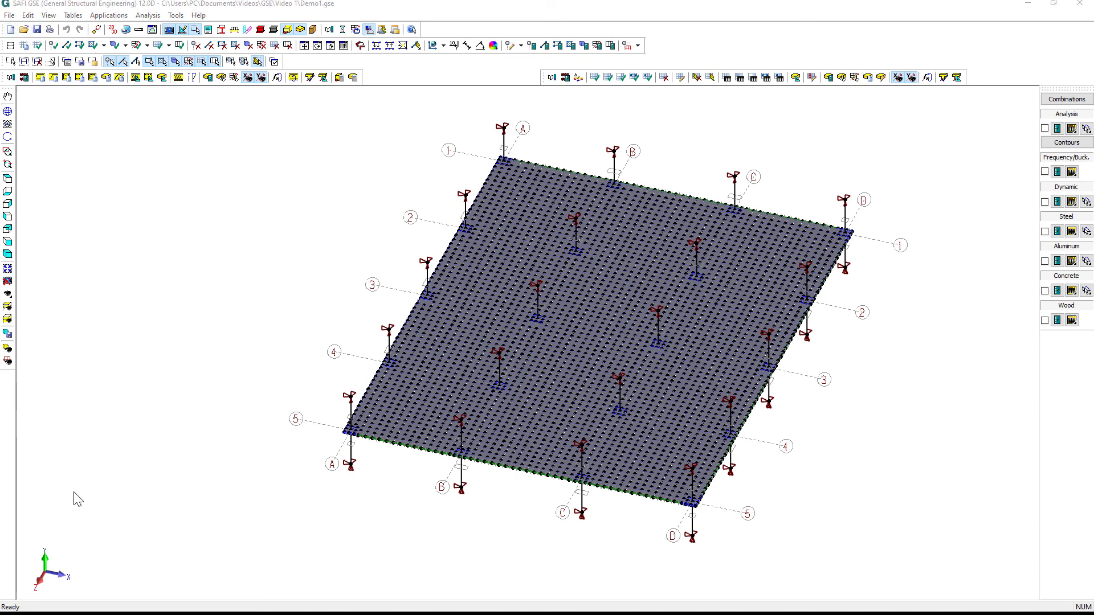
Create a new reinforced concrete slab design group with 15M top bars and 15M bottom bars.
{"action": "left_click", "coordinate": [163, 77]}
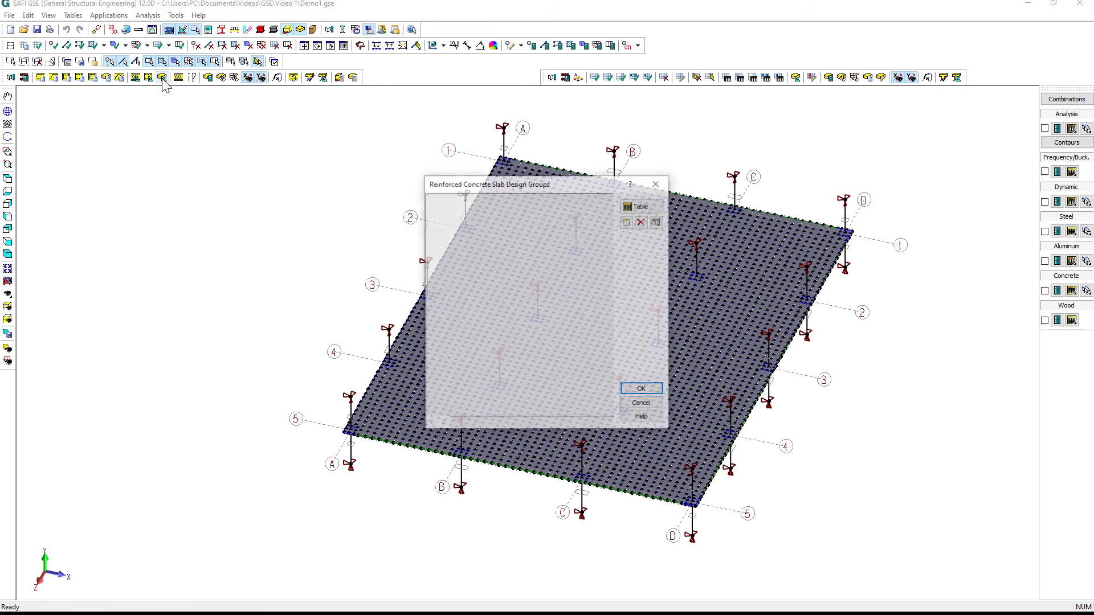
{"action": "left_click", "coordinate": [628, 223]}
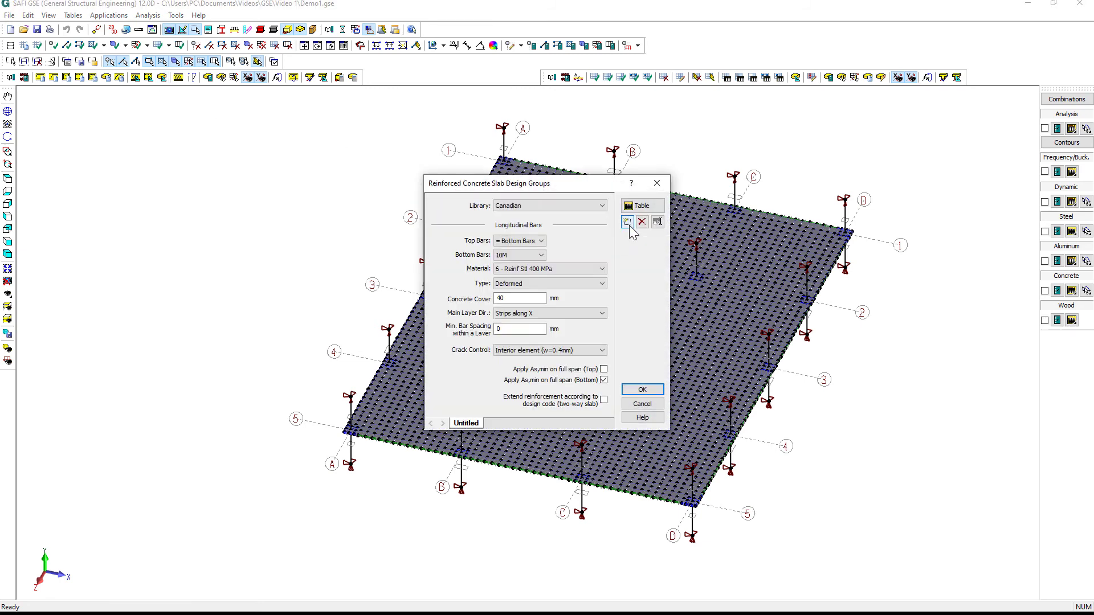
{"action": "left_click", "coordinate": [520, 242]}
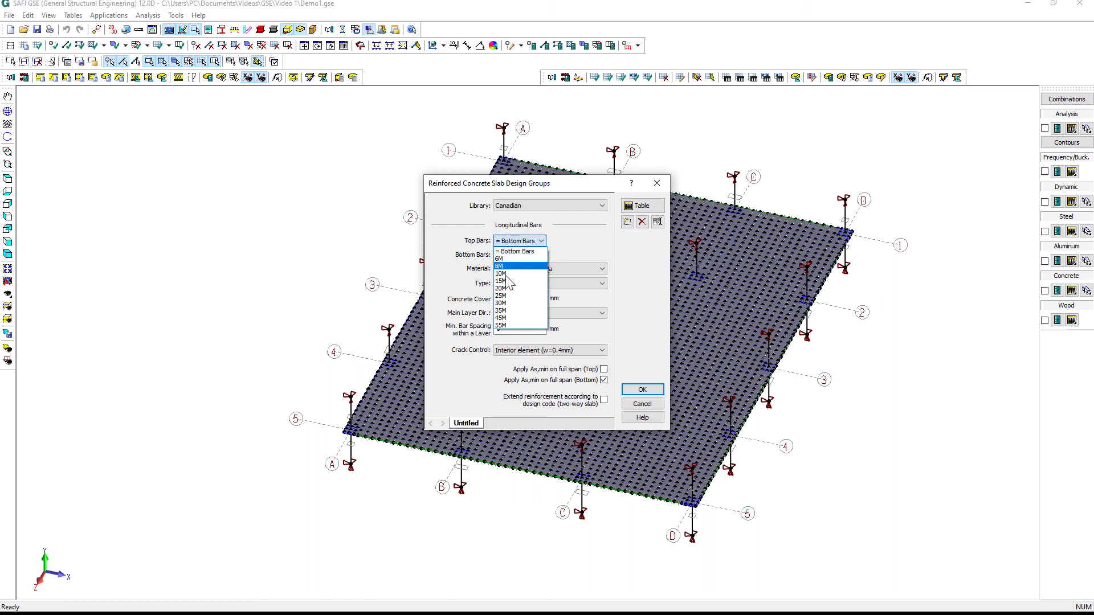
{"action": "left_click", "coordinate": [520, 263]}
{"action": "left_click", "coordinate": [522, 257]}
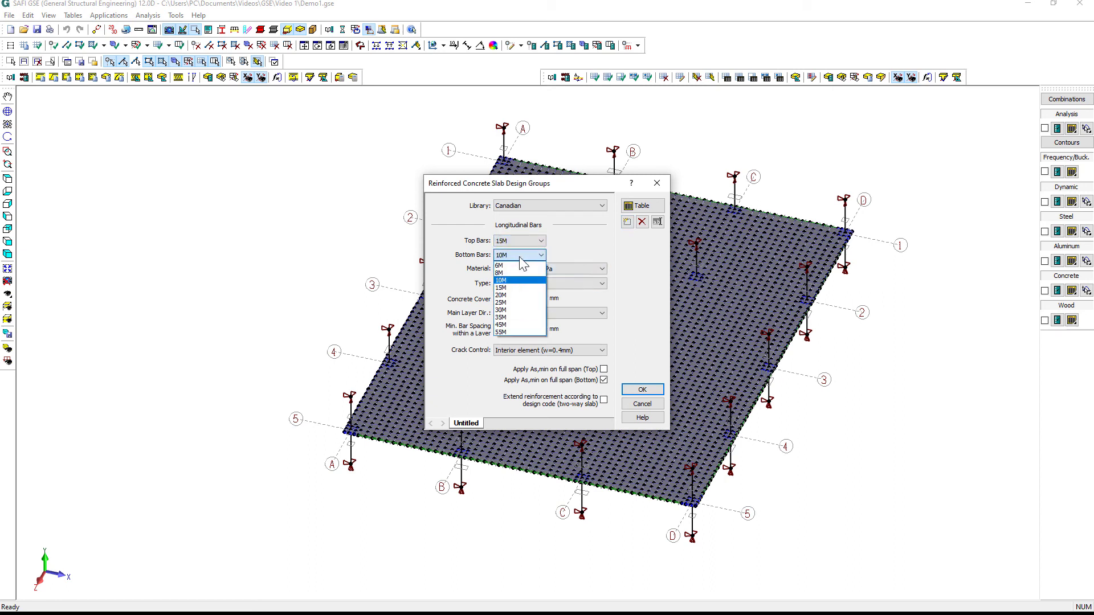
{"action": "left_click", "coordinate": [509, 288]}
Set the slab design group's concrete cover to 22 mm and its main layer direction to Mean plane.
{"action": "left_click_drag", "start_coordinate": [512, 297], "coordinate": [492, 298]}
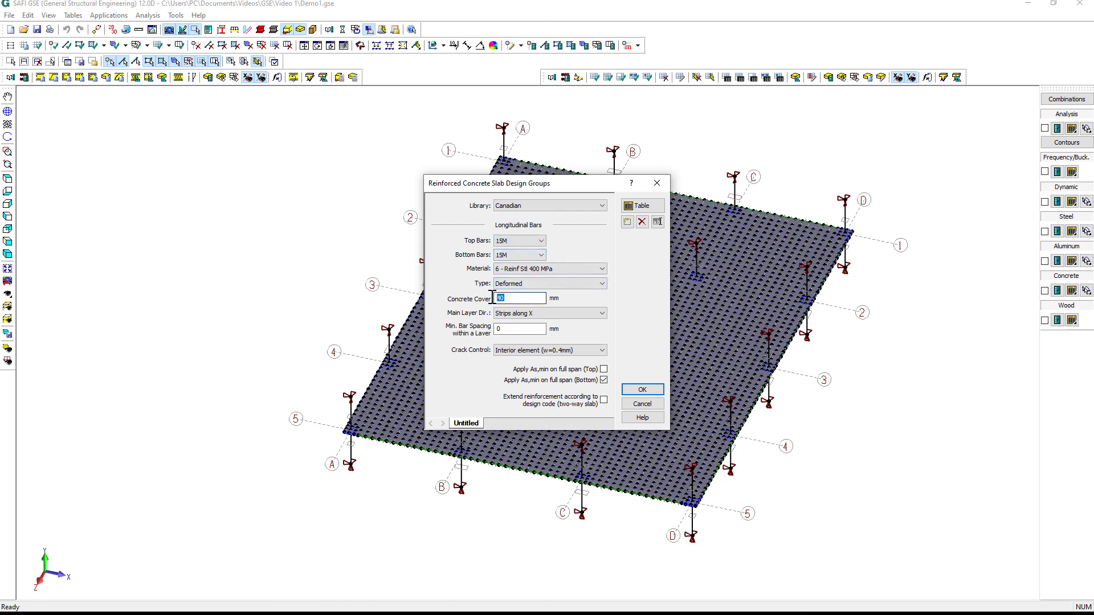
{"action": "left_click", "coordinate": [524, 244]}
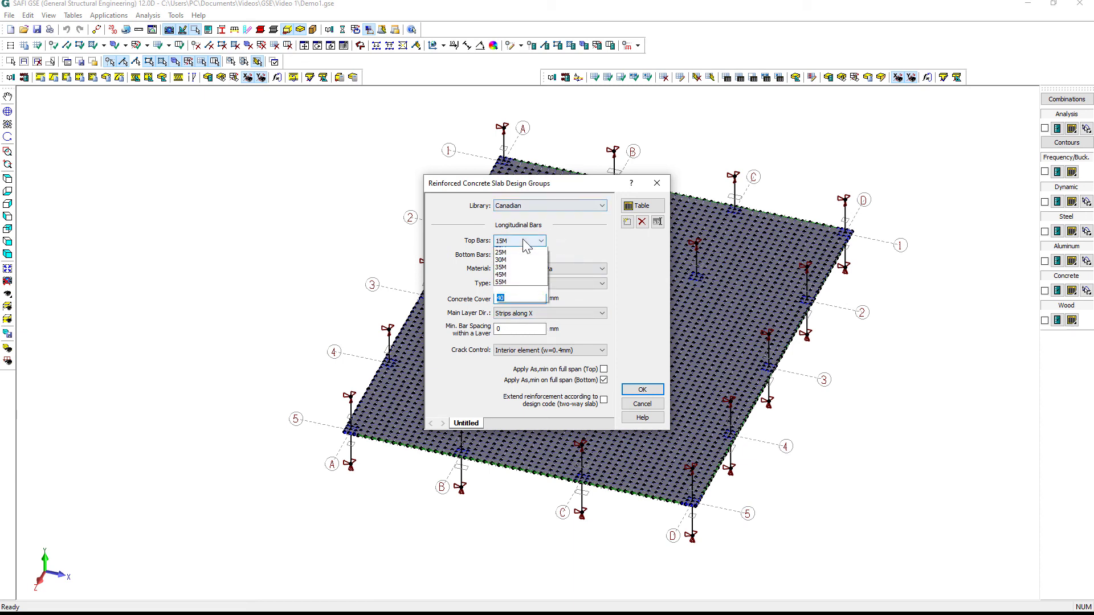
{"action": "left_click", "coordinate": [524, 244]}
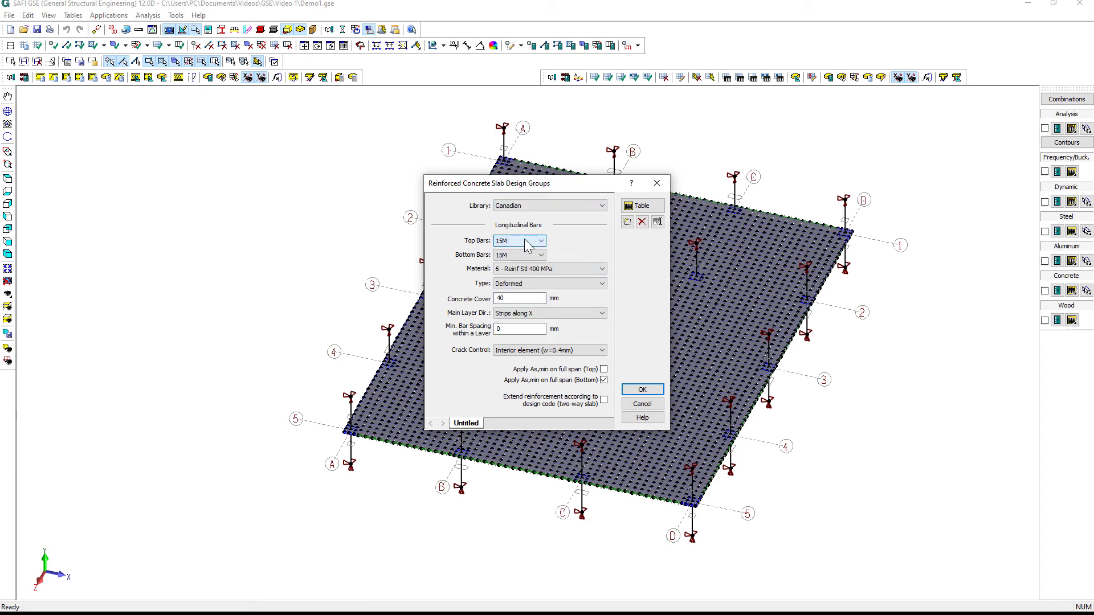
{"action": "double_click", "coordinate": [522, 299]}
{"action": "type", "text": "22"}
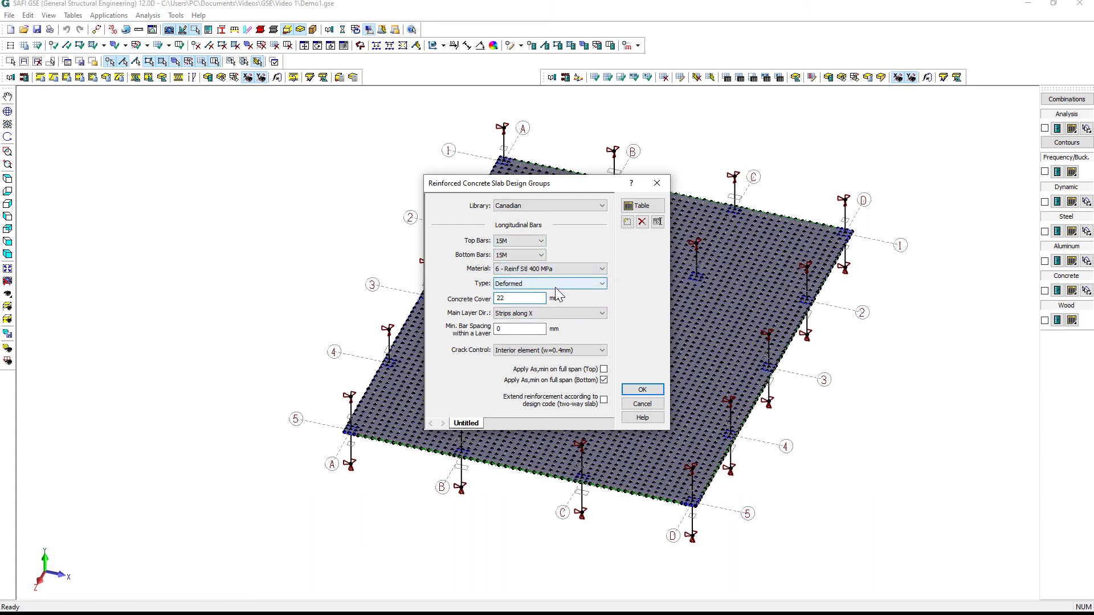
{"action": "left_click", "coordinate": [546, 315]}
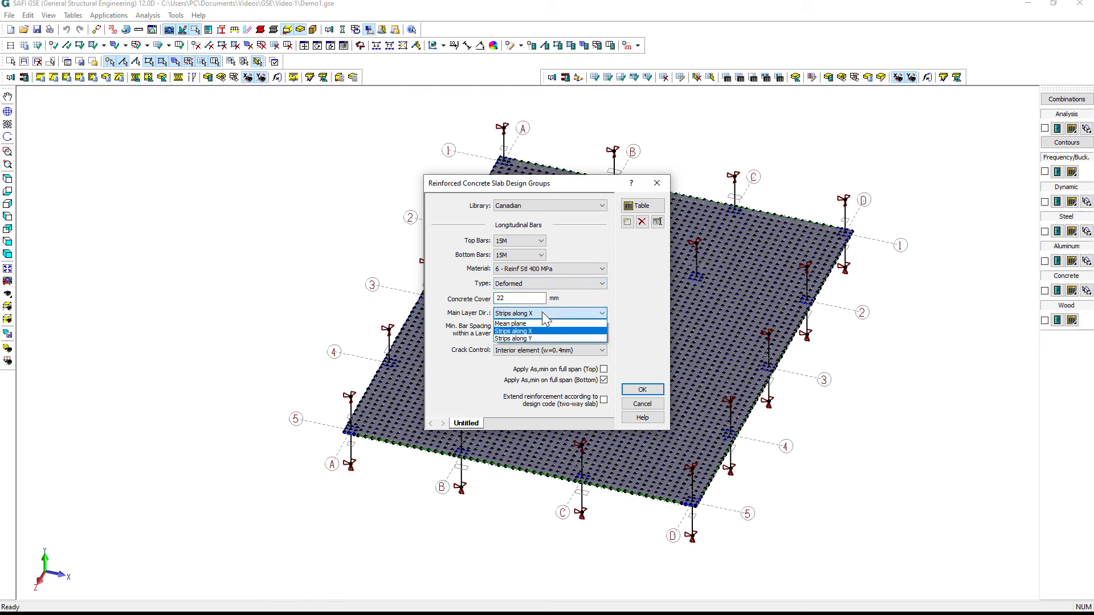
{"action": "left_click", "coordinate": [527, 323]}
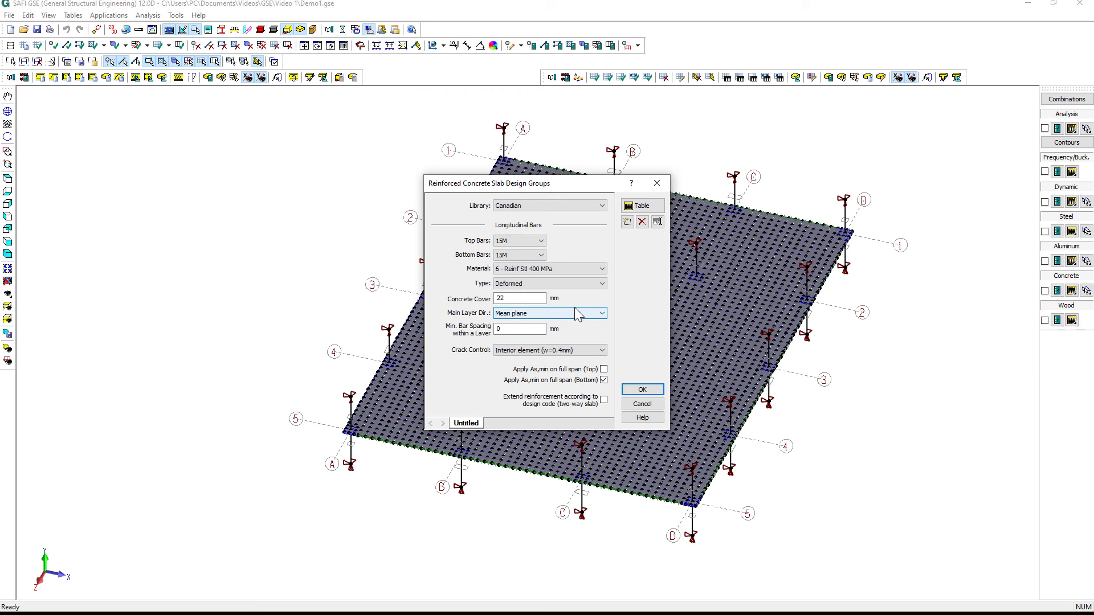
Disable the minimum reinforcement on full span for the bottom bars, rename the slab design group 15M and accept it.
{"action": "left_click", "coordinate": [604, 380]}
{"action": "left_click", "coordinate": [639, 392]}
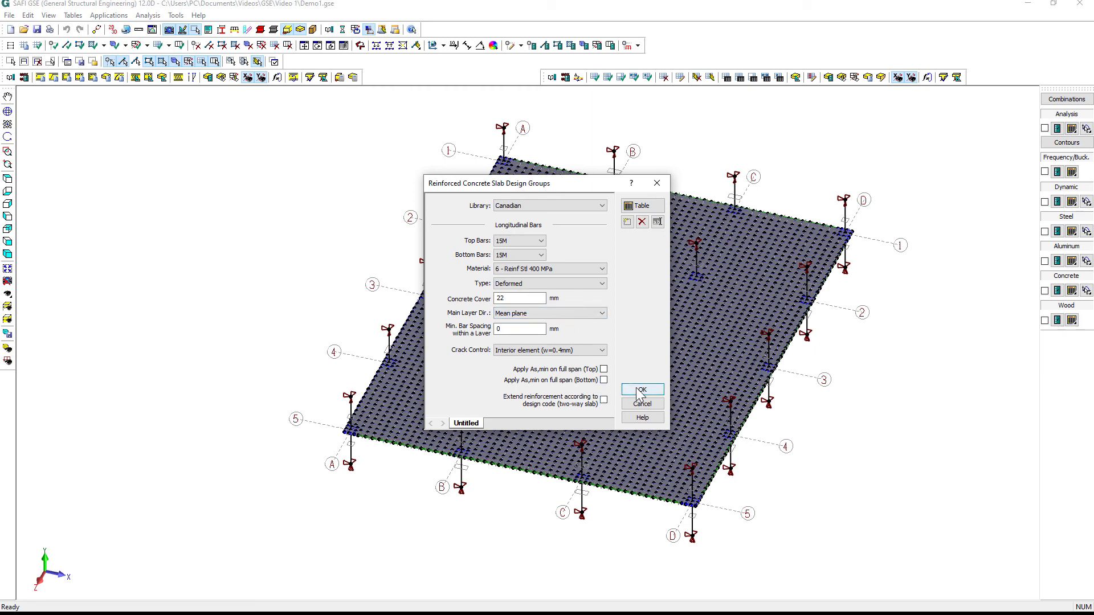
{"action": "double_click", "coordinate": [478, 425]}
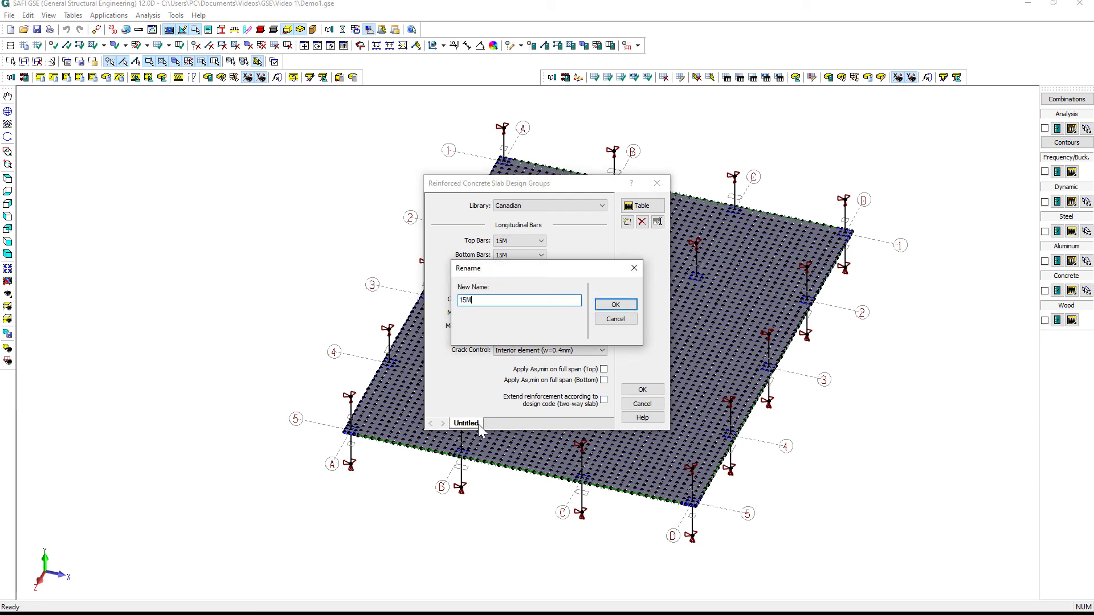
{"action": "left_click", "coordinate": [616, 305]}
{"action": "left_click", "coordinate": [642, 389]}
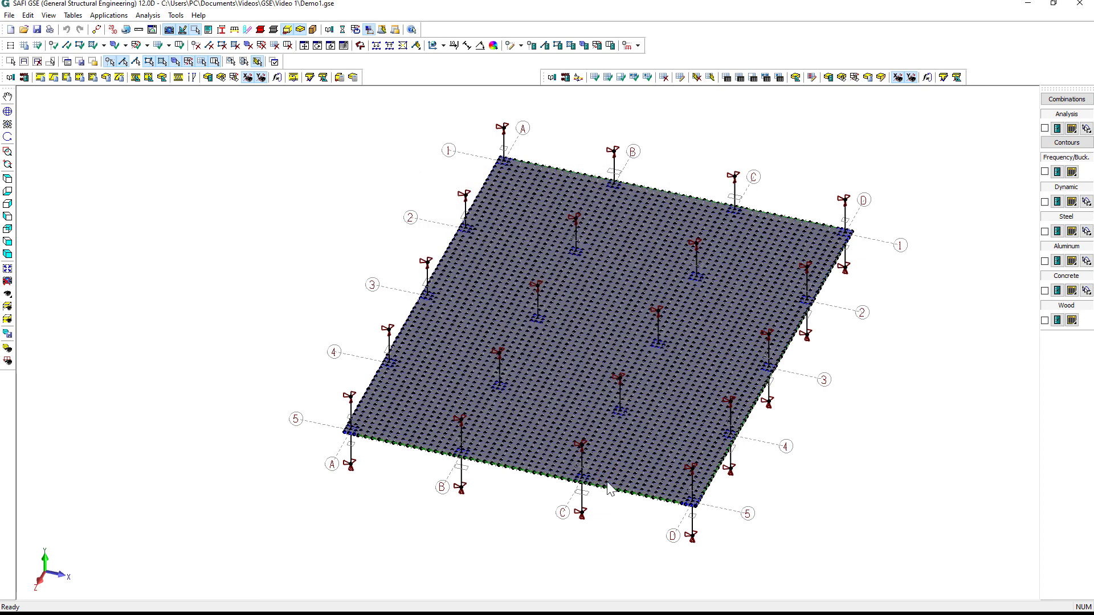
Open the properties of the slab's perimeter mesh contour and show the slab in plan view.
{"action": "double_click", "coordinate": [607, 491]}
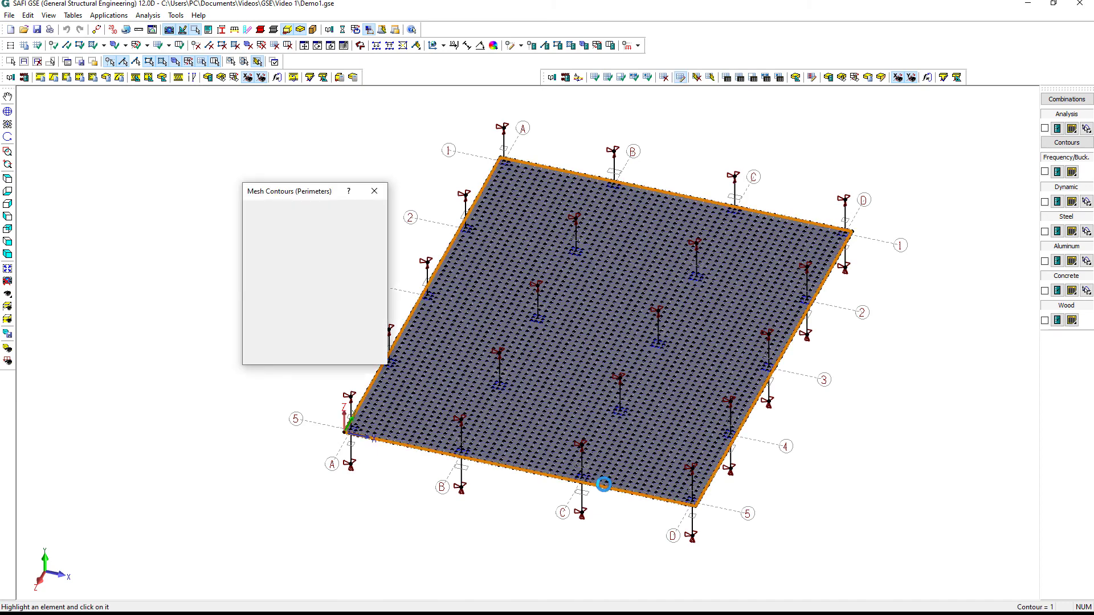
{"action": "left_click", "coordinate": [8, 179]}
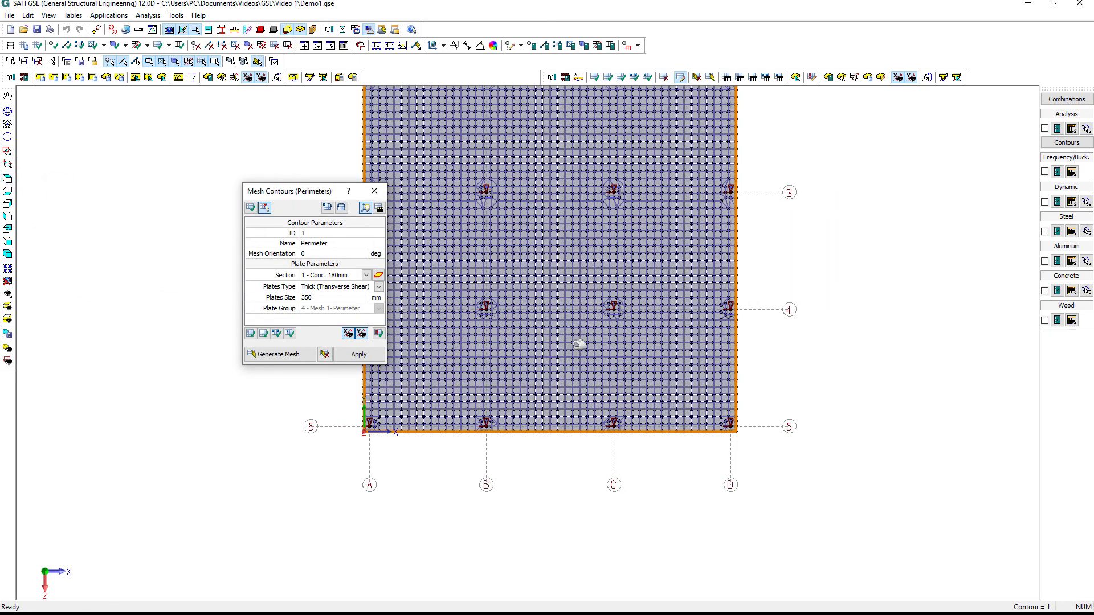
{"action": "scroll", "coordinate": [578, 346], "scroll_direction": "down", "scroll_amount": 2}
{"action": "scroll", "coordinate": [548, 262], "scroll_direction": "down", "scroll_amount": 2}
{"action": "scroll", "coordinate": [508, 212], "scroll_direction": "up", "scroll_amount": 2}
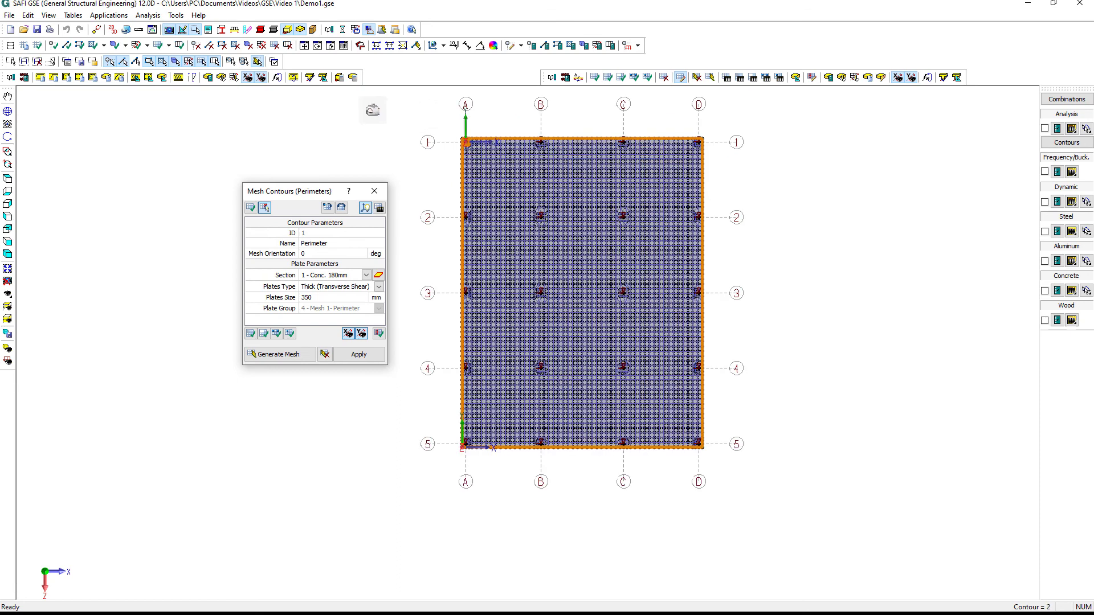
{"action": "scroll", "coordinate": [371, 111], "scroll_direction": "down", "scroll_amount": 1}
{"action": "scroll", "coordinate": [377, 125], "scroll_direction": "up", "scroll_amount": 1}
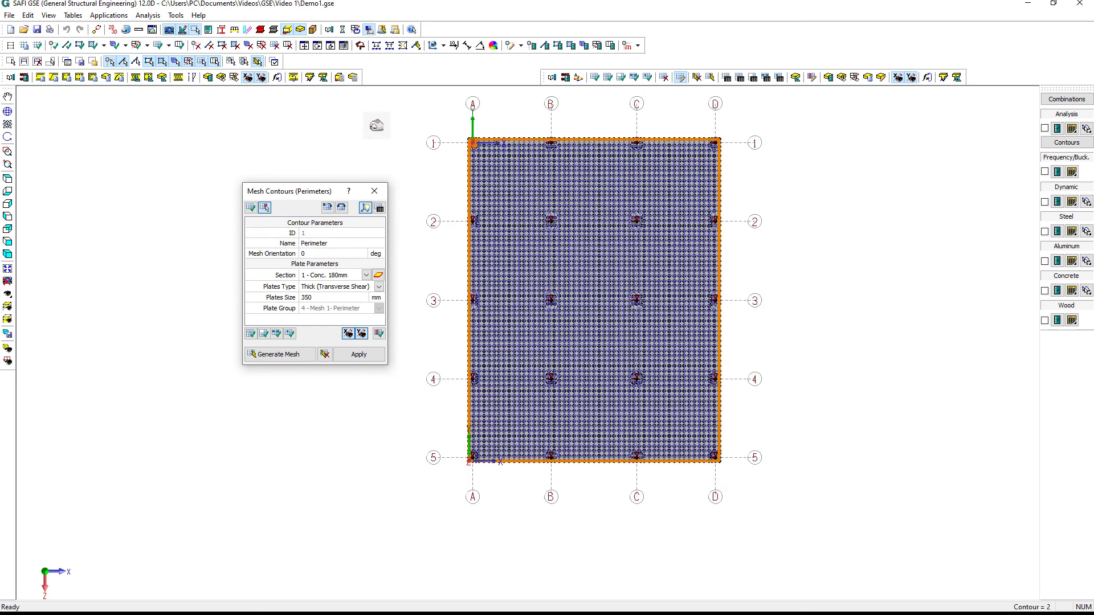
Open the perimeter contour's design strips definition and generate column lines with a 10-degree maximum angle and 10000 mm maximum span.
{"action": "left_click", "coordinate": [378, 333]}
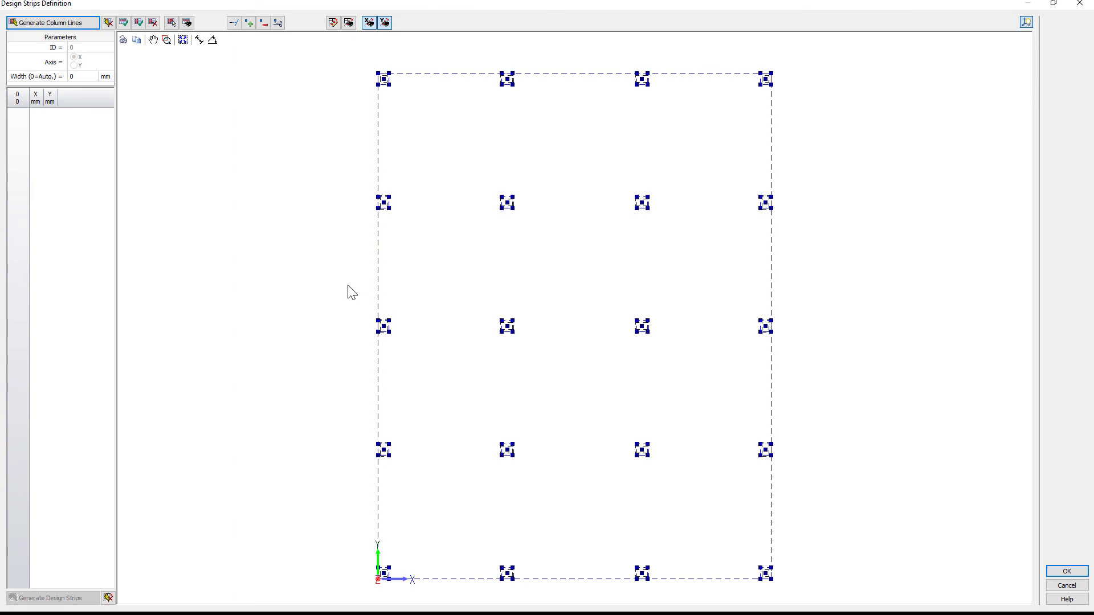
{"action": "left_click", "coordinate": [77, 32]}
{"action": "left_click", "coordinate": [64, 23]}
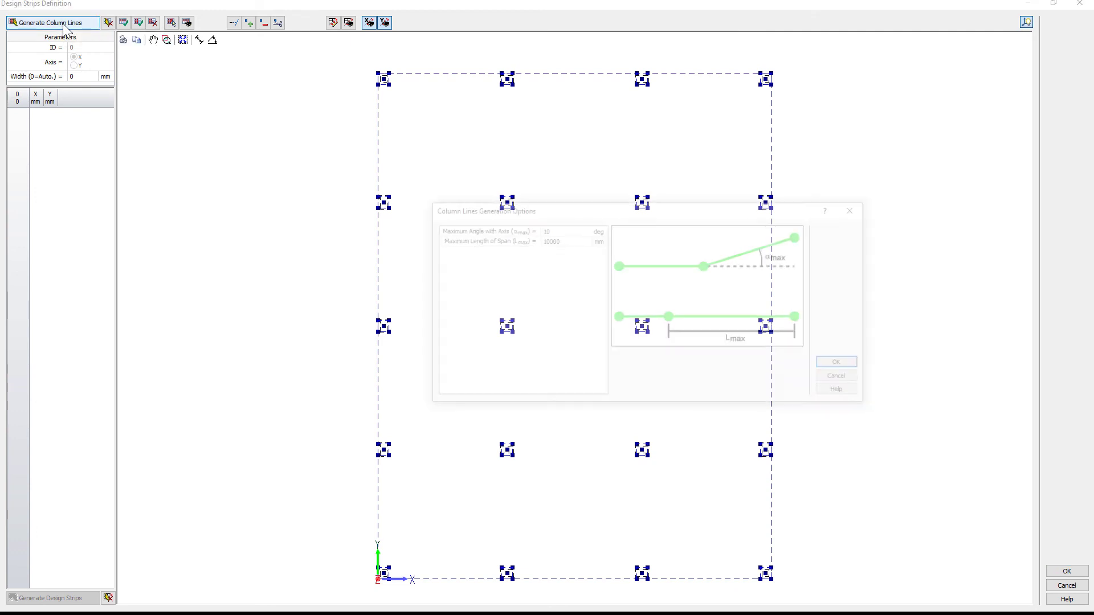
{"action": "left_click", "coordinate": [844, 364]}
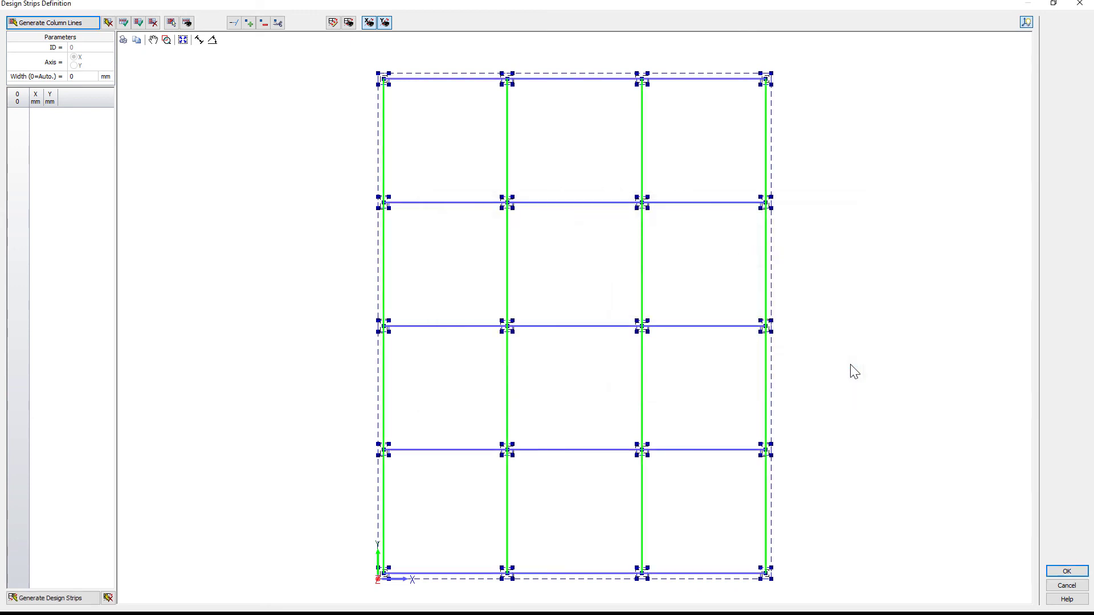
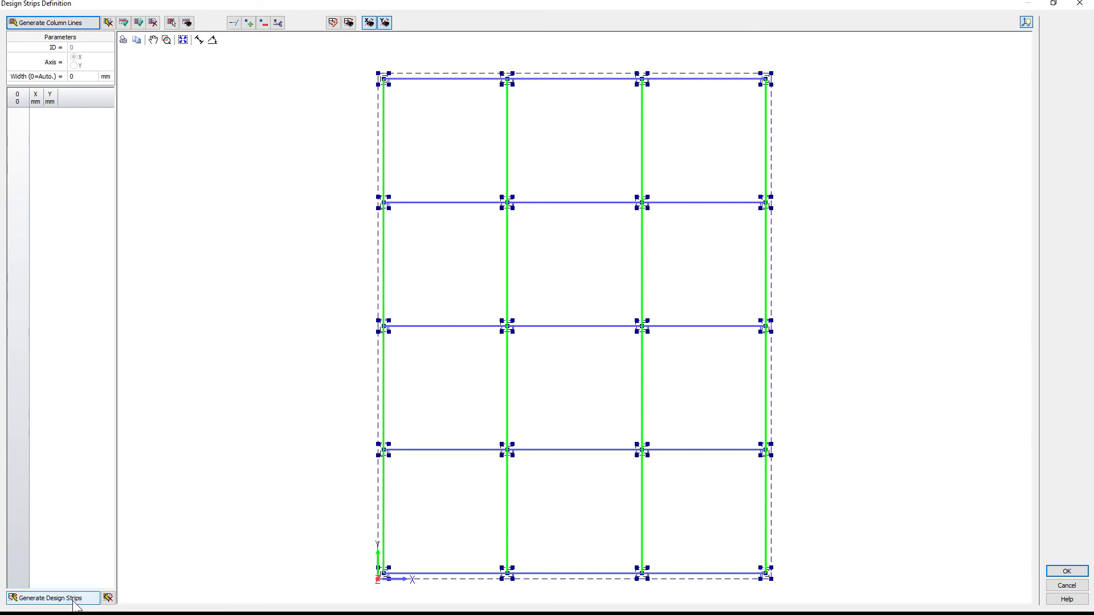
Set the width of the three interior X-direction column lines to 2750 mm.
{"action": "left_click", "coordinate": [461, 207]}
{"action": "left_click", "coordinate": [90, 77]}
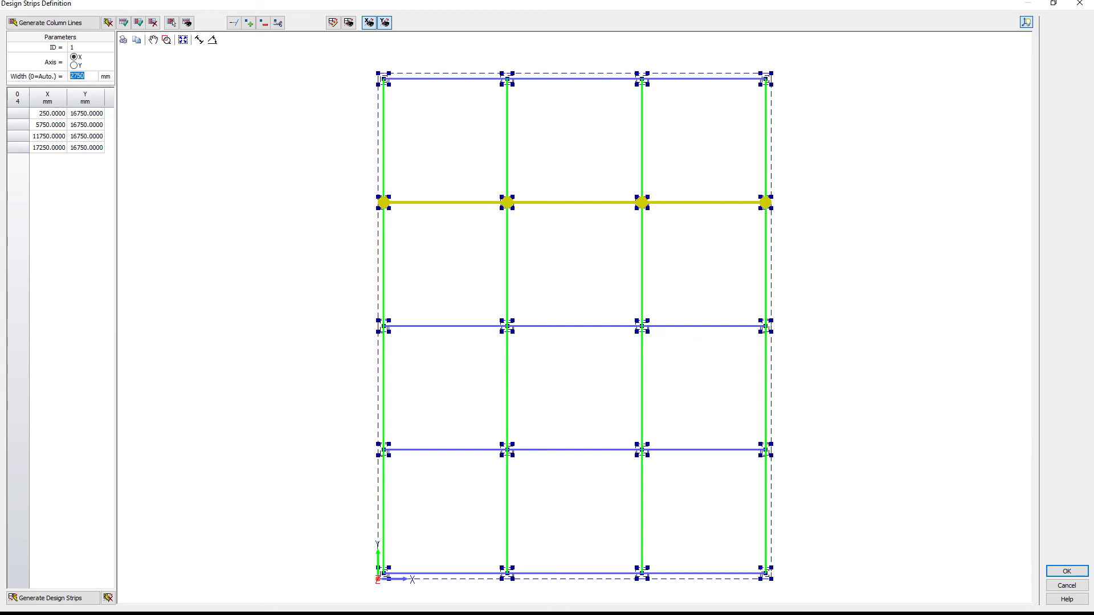
{"action": "left_click", "coordinate": [84, 76]}
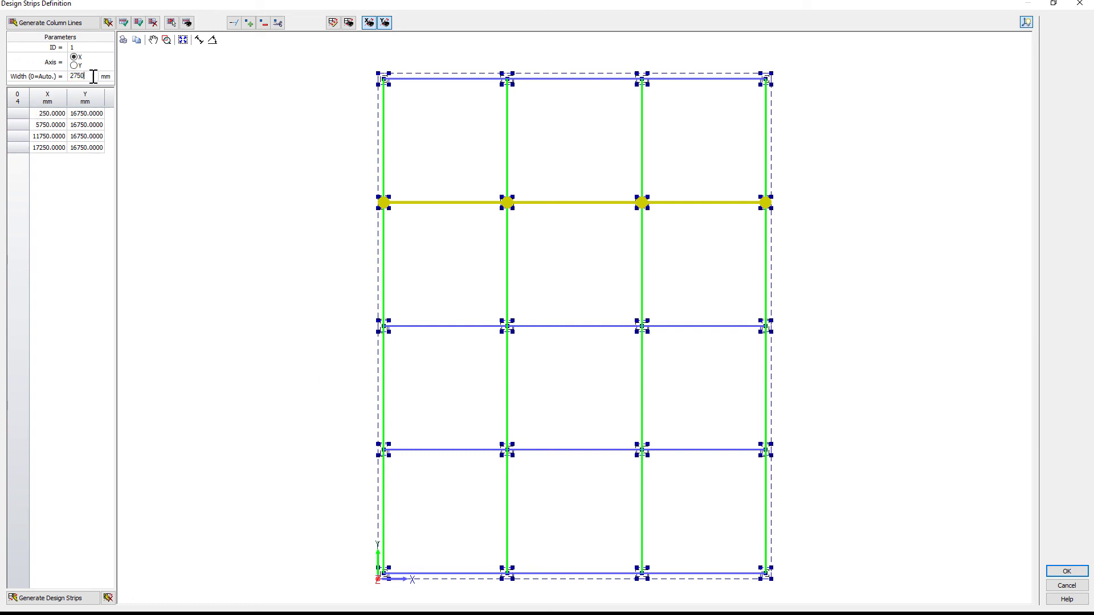
{"action": "left_click", "coordinate": [464, 326]}
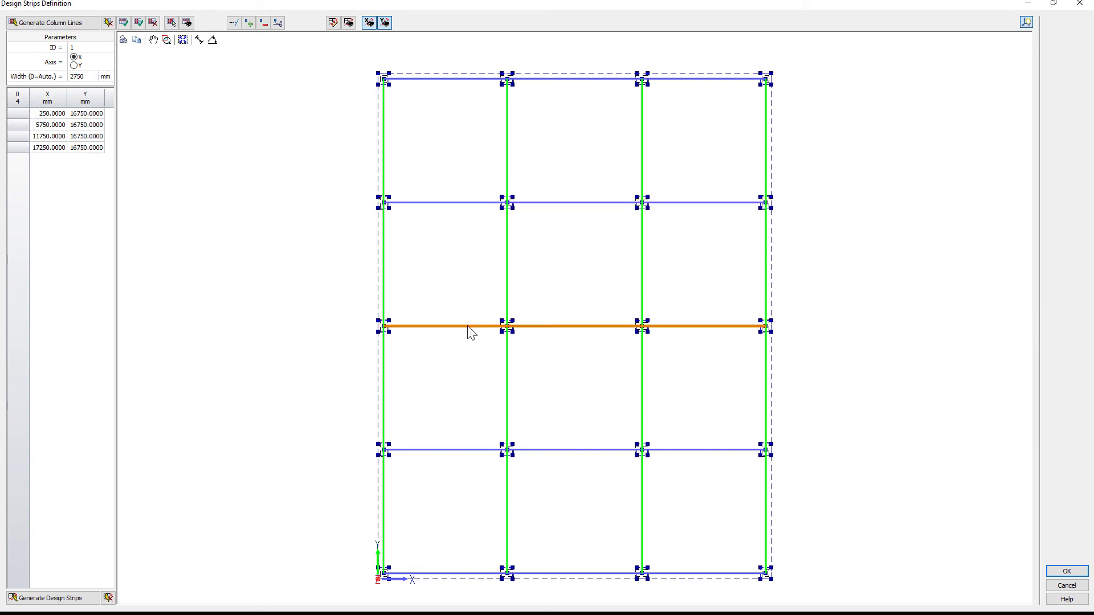
{"action": "left_click", "coordinate": [464, 450]}
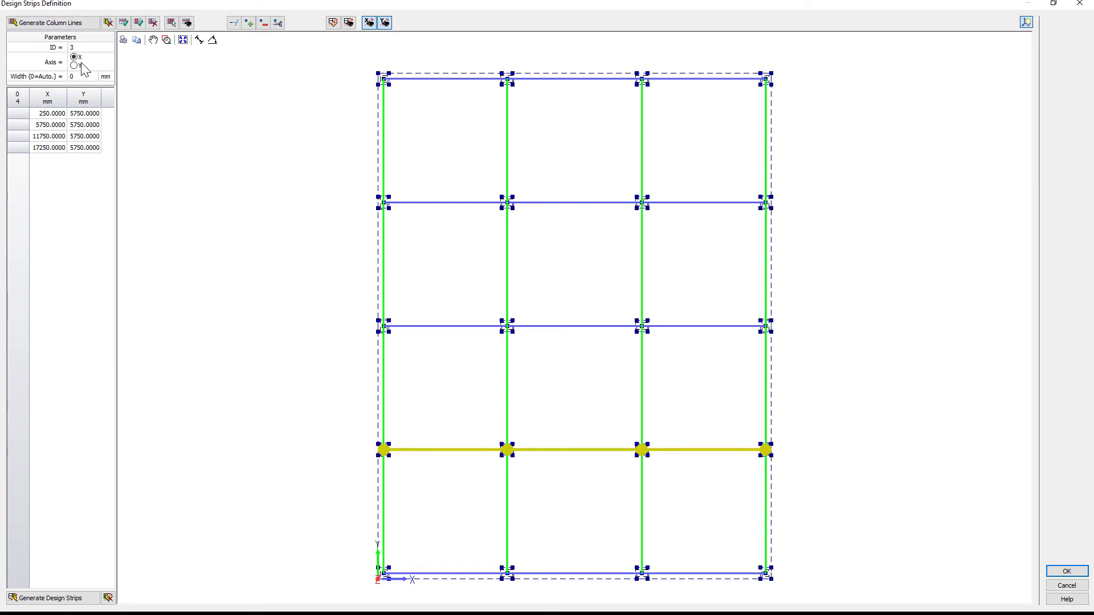
{"action": "double_click", "coordinate": [84, 74]}
Set the width of the two interior Y-direction column lines to 2750 mm.
{"action": "left_click", "coordinate": [506, 157]}
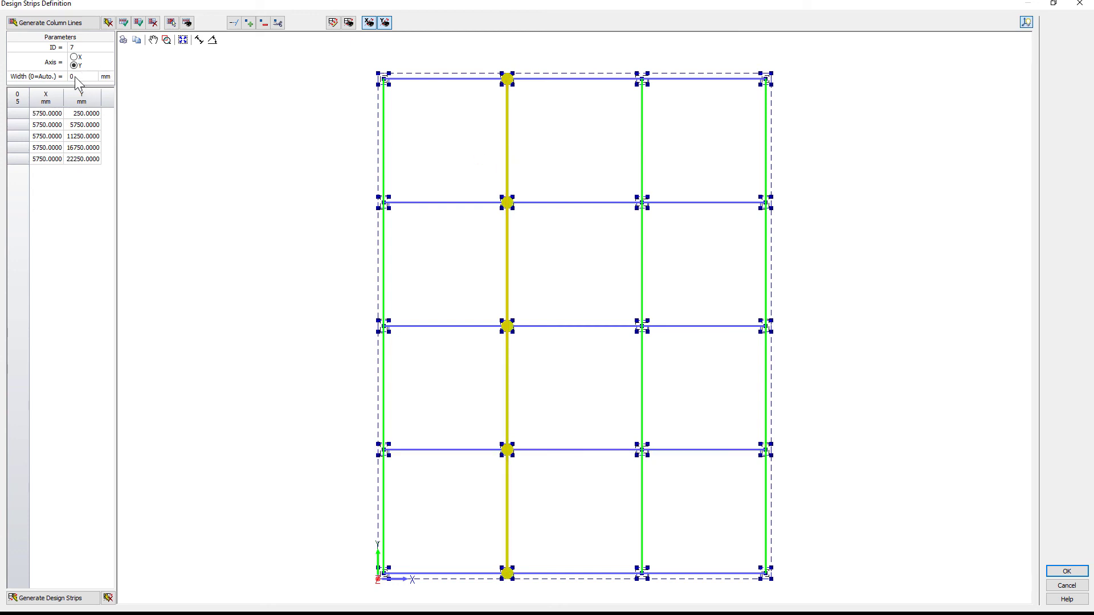
{"action": "type", "text": "2750"}
{"action": "left_click", "coordinate": [643, 157]}
{"action": "double_click", "coordinate": [86, 74]}
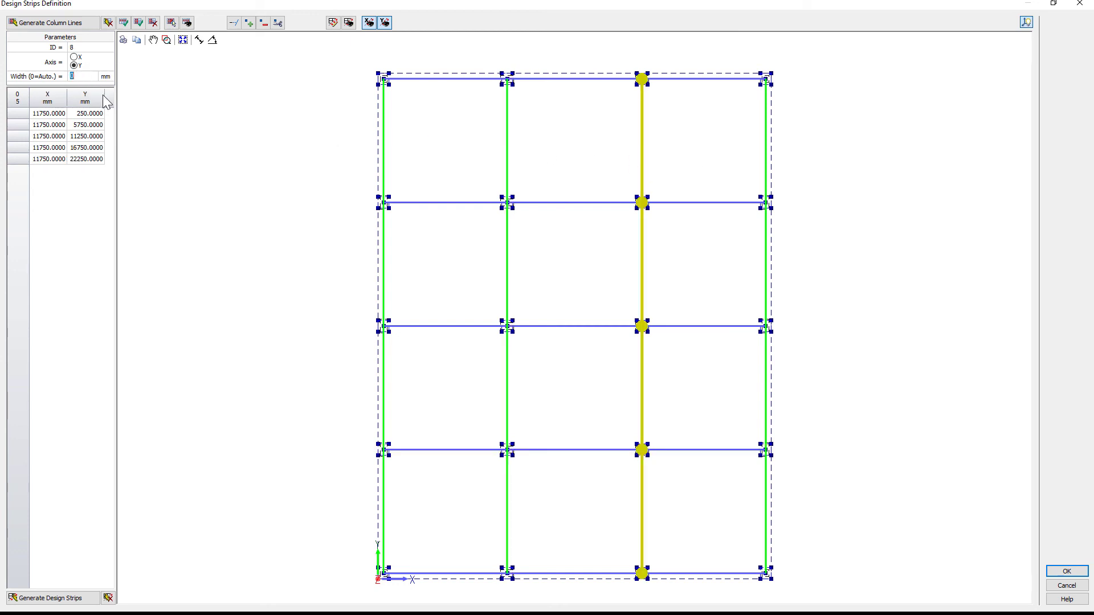
{"action": "type", "text": "2750"}
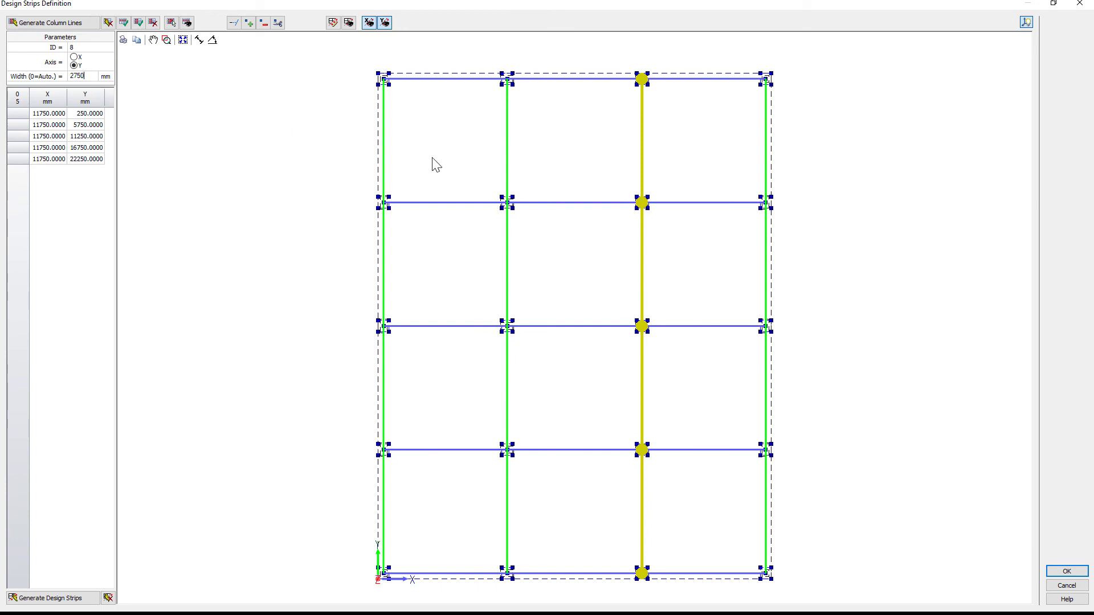
Generate the design strips with the 15M design group for column and middle strips and column bands enabled.
{"action": "left_click", "coordinate": [37, 601]}
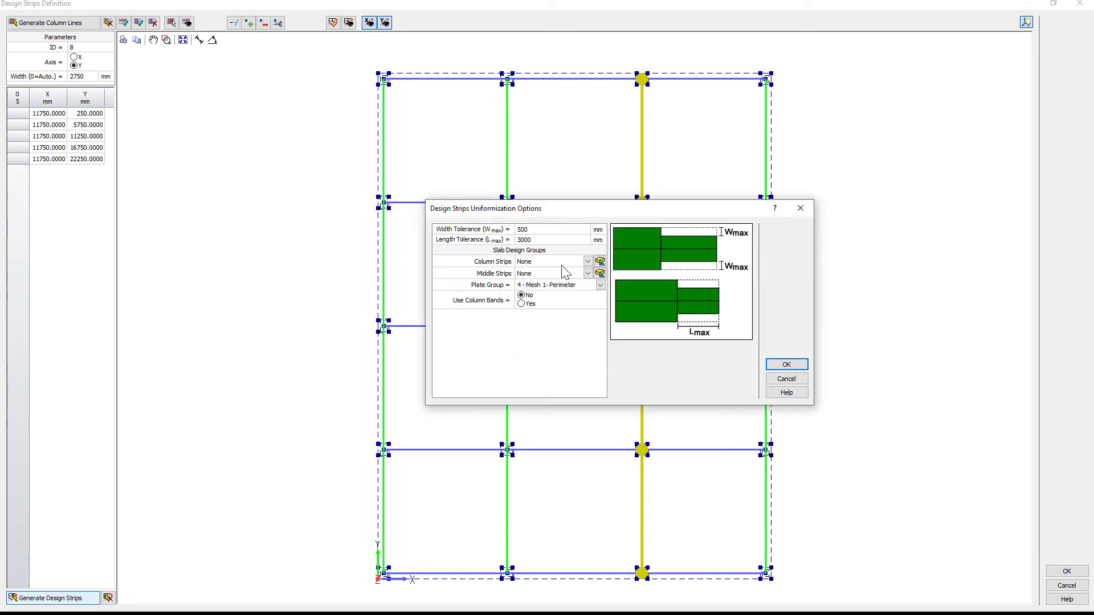
{"action": "left_click", "coordinate": [562, 263]}
{"action": "left_click", "coordinate": [548, 277]}
{"action": "left_click", "coordinate": [548, 274]}
{"action": "left_click", "coordinate": [539, 291]}
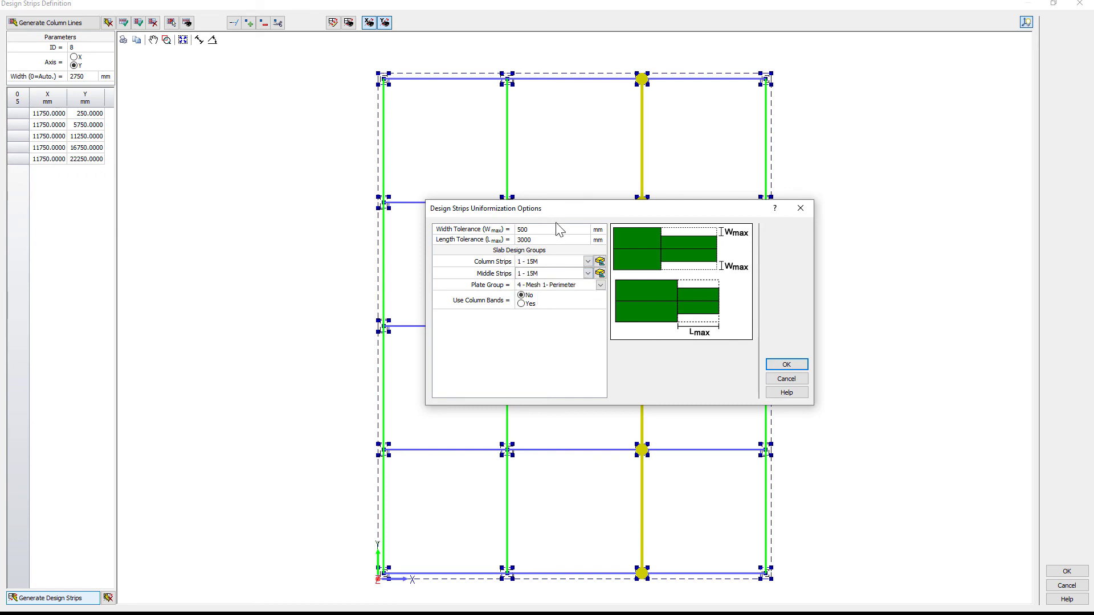
{"action": "left_click_drag", "start_coordinate": [575, 209], "coordinate": [334, 175]}
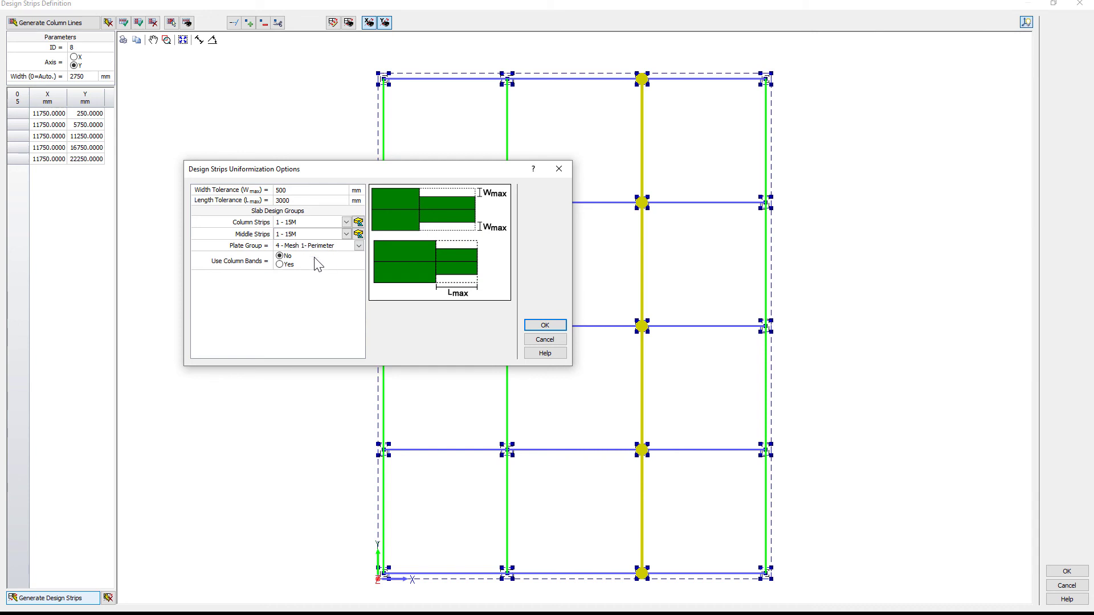
{"action": "left_click", "coordinate": [280, 265]}
{"action": "left_click", "coordinate": [554, 326]}
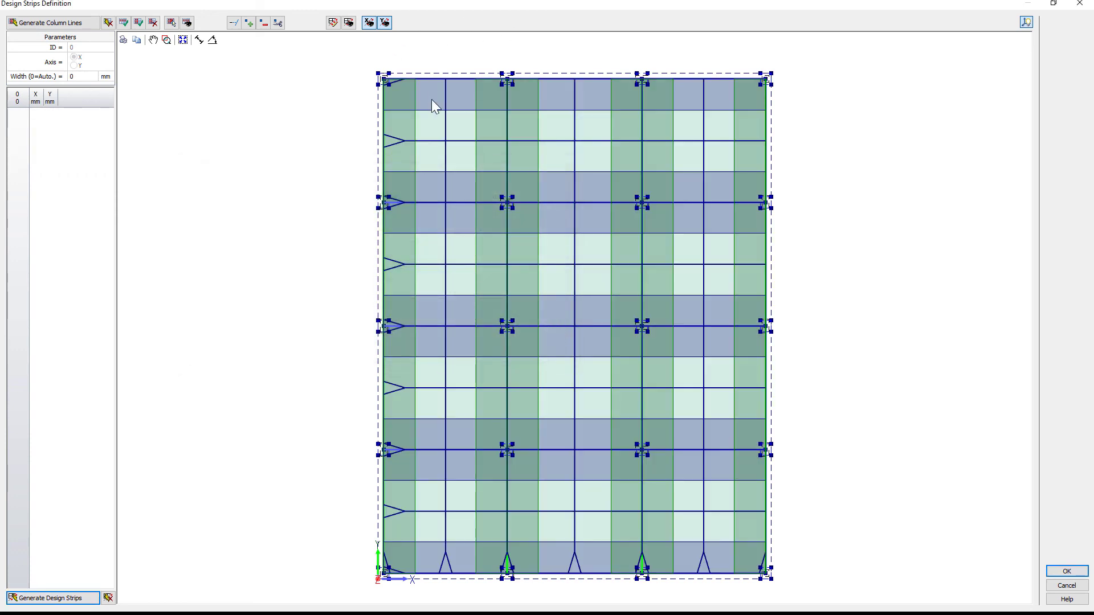
Review the generated strip layout, accept the design strips definition, and examine the strips on the slab in 3D.
{"action": "scroll", "coordinate": [809, 368], "scroll_direction": "down", "scroll_amount": 1}
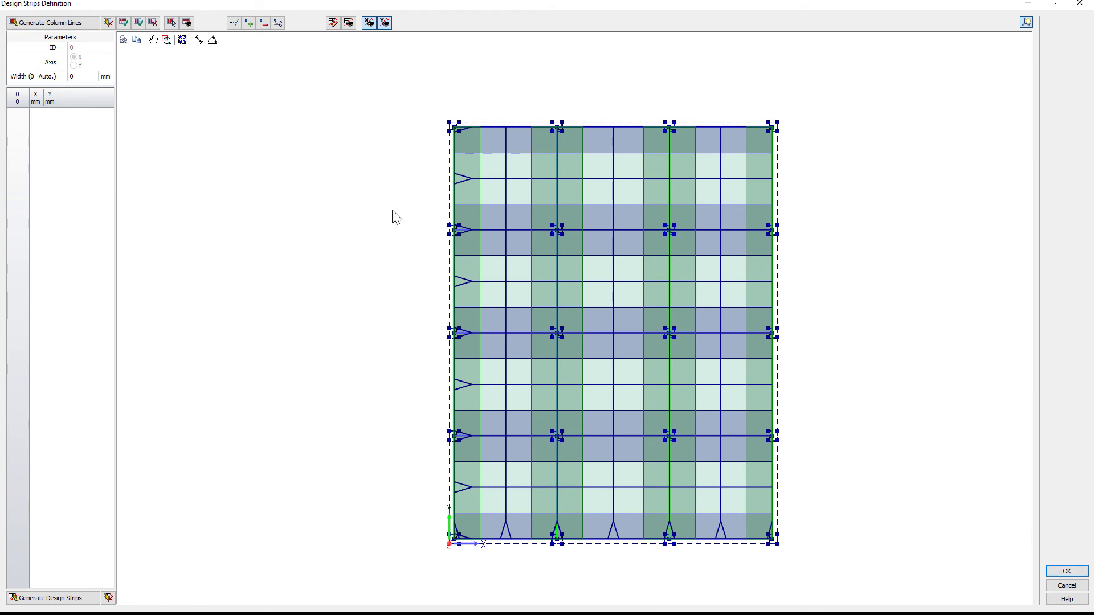
{"action": "left_click", "coordinate": [152, 42]}
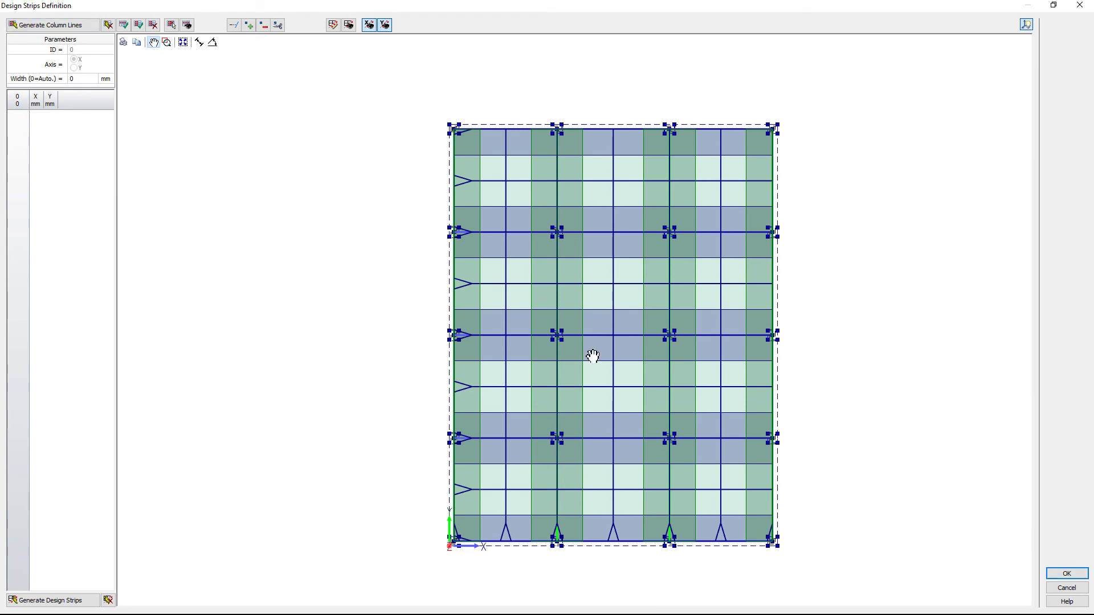
{"action": "left_click_drag", "start_coordinate": [593, 357], "coordinate": [542, 388]}
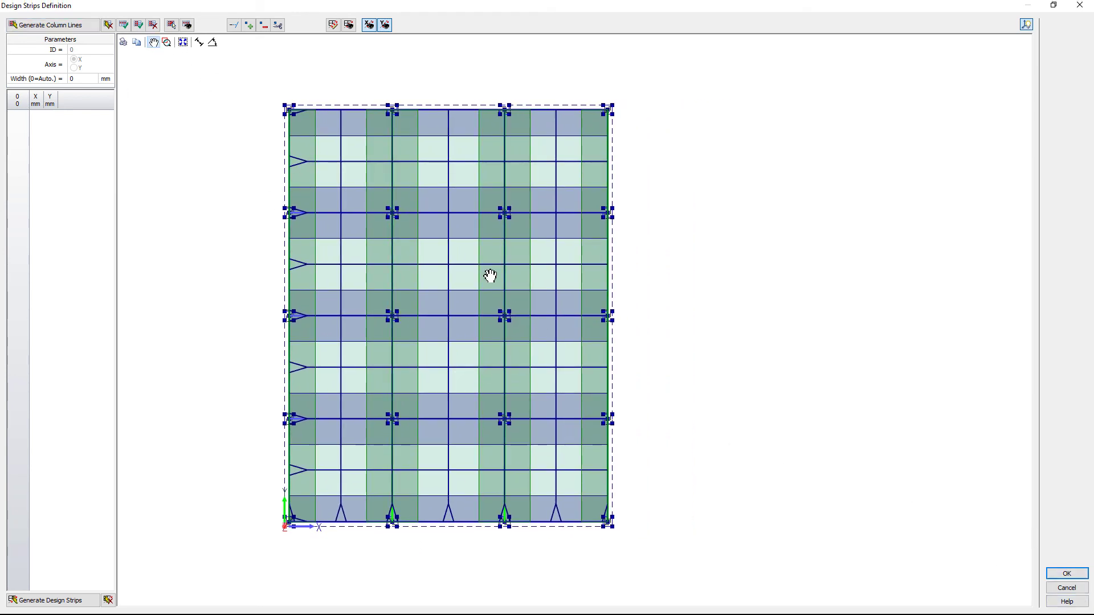
{"action": "scroll", "coordinate": [502, 296], "scroll_direction": "up", "scroll_amount": 1}
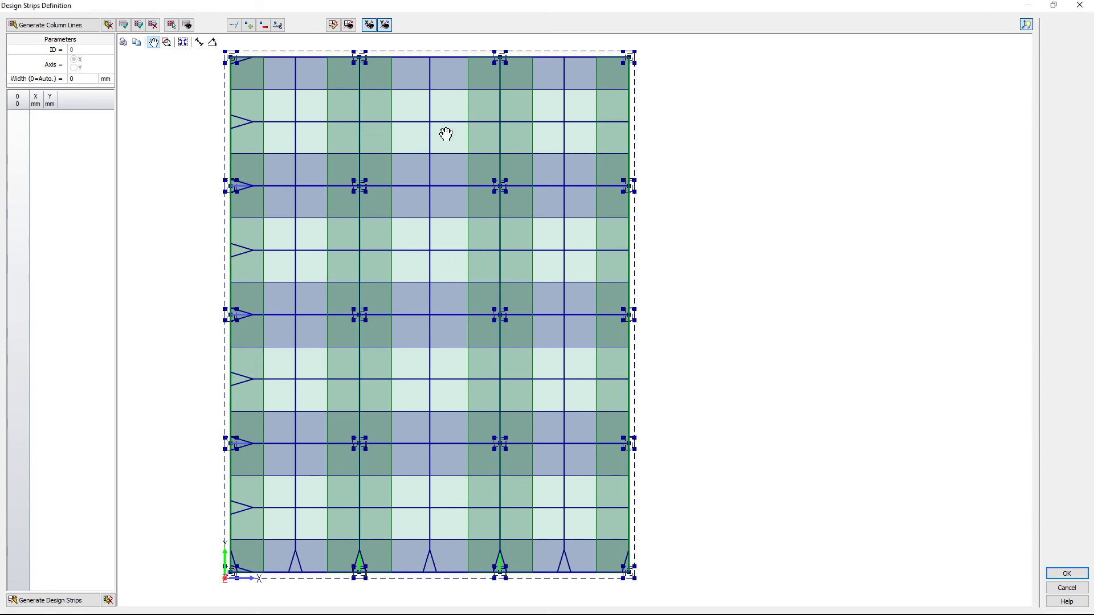
{"action": "left_click_drag", "start_coordinate": [306, 329], "coordinate": [378, 325]}
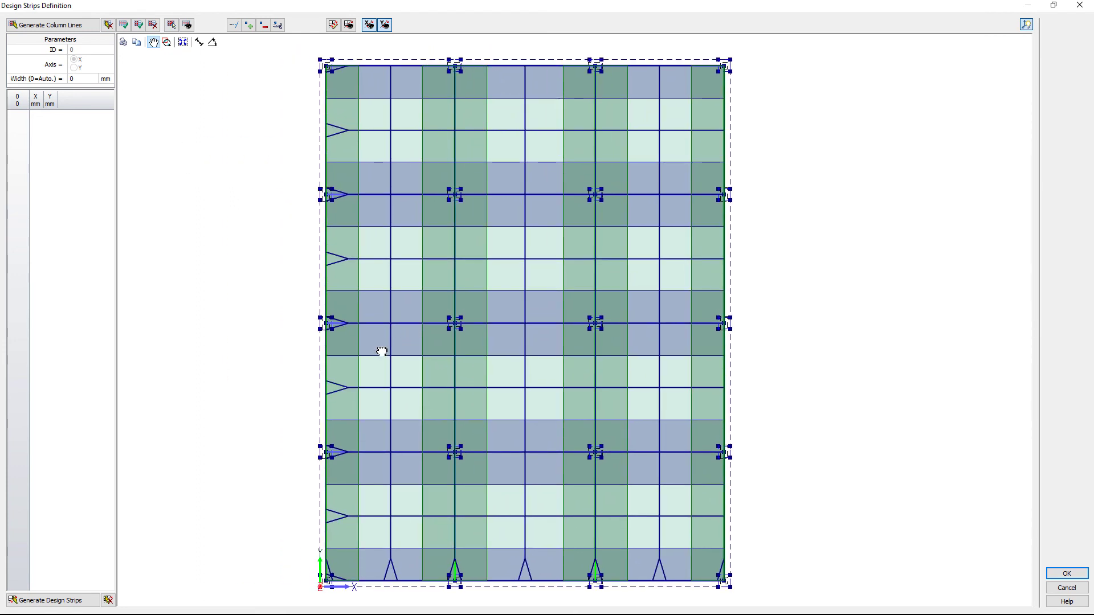
{"action": "scroll", "coordinate": [403, 342], "scroll_direction": "down", "scroll_amount": 2}
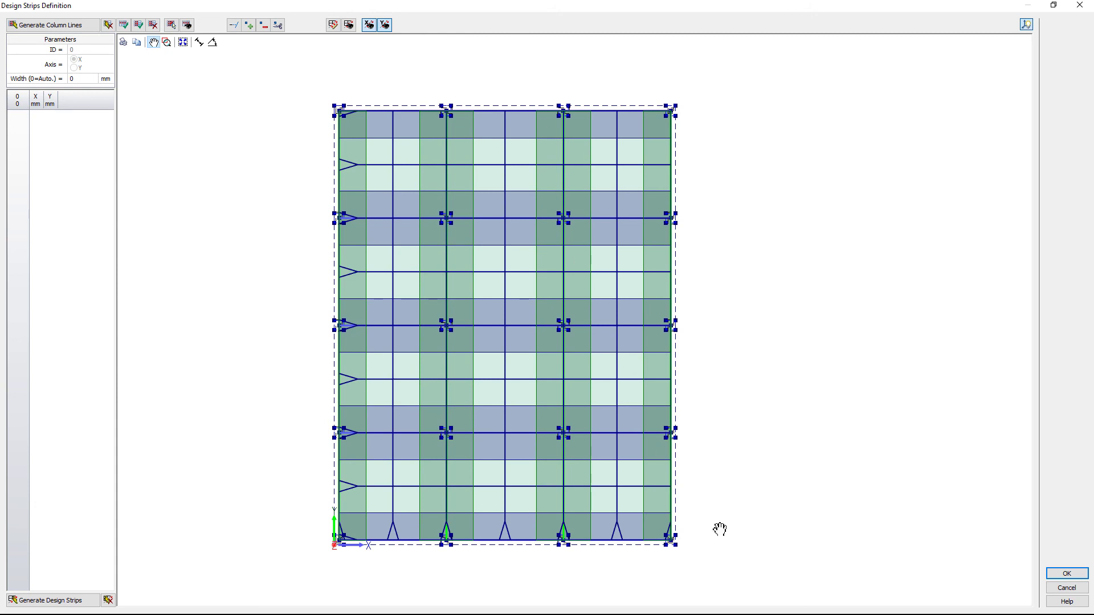
{"action": "left_click", "coordinate": [1073, 577]}
{"action": "middle_click_drag", "start_coordinate": [720, 478], "coordinate": [715, 343]}
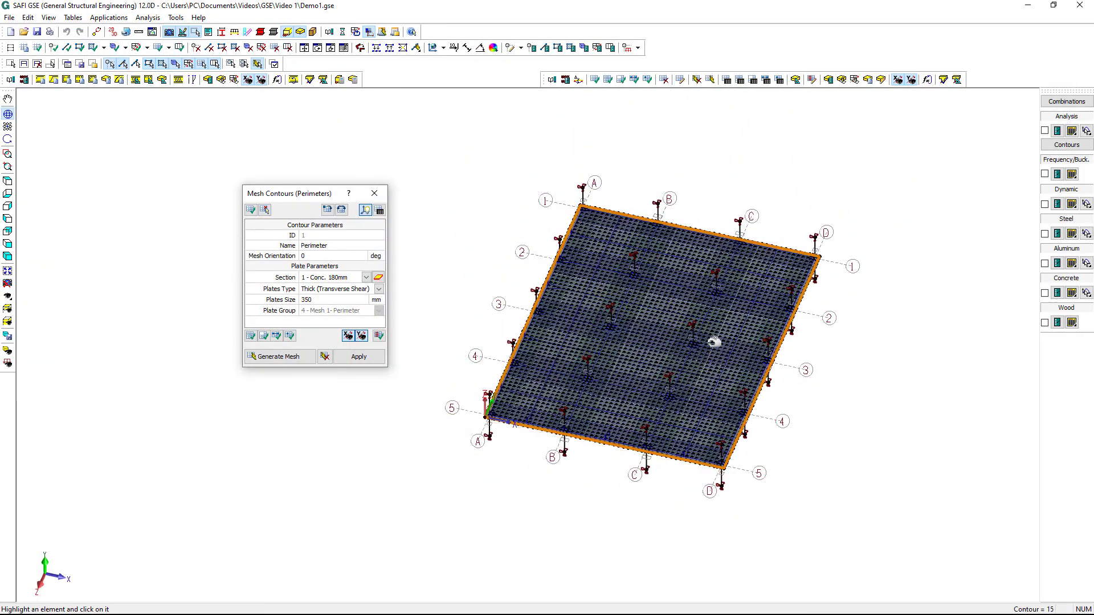
{"action": "scroll", "coordinate": [712, 347], "scroll_direction": "up", "scroll_amount": 5}
{"action": "middle_click_drag", "start_coordinate": [691, 432], "coordinate": [751, 433]}
{"action": "scroll", "coordinate": [744, 436], "scroll_direction": "down", "scroll_amount": 1}
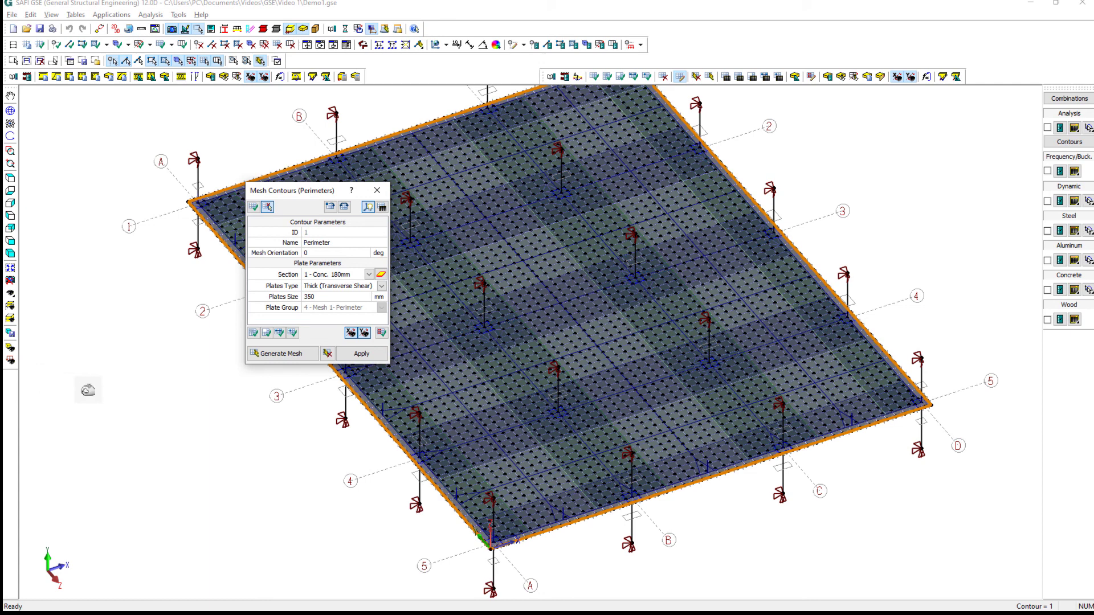
Define three basic loads with the types Dead Load, Additional Dead Load and Live Load.
{"action": "left_click", "coordinate": [80, 15]}
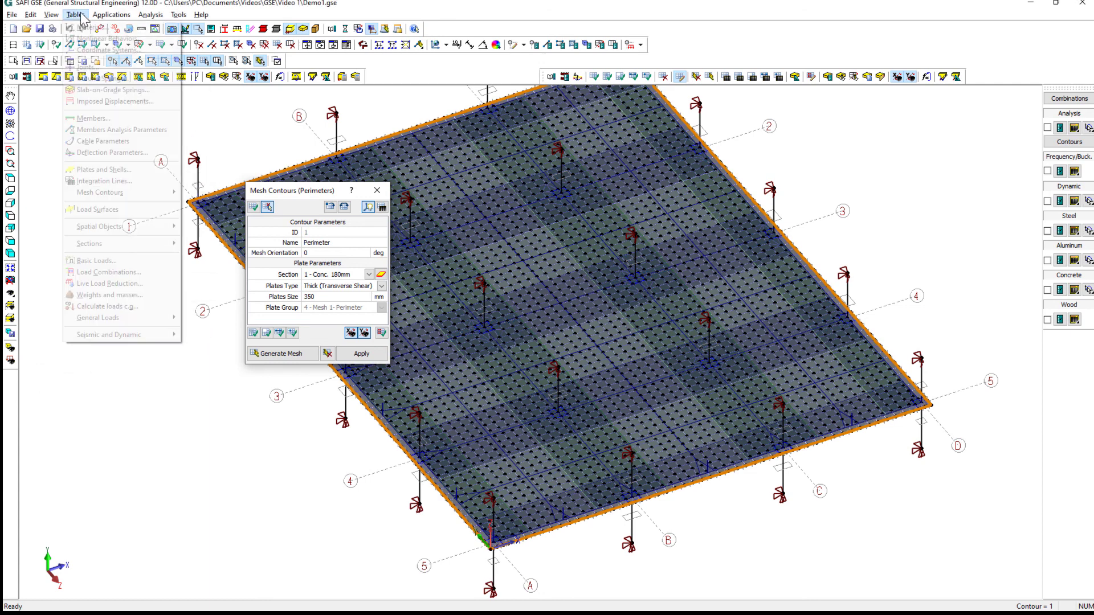
{"action": "left_click", "coordinate": [105, 262]}
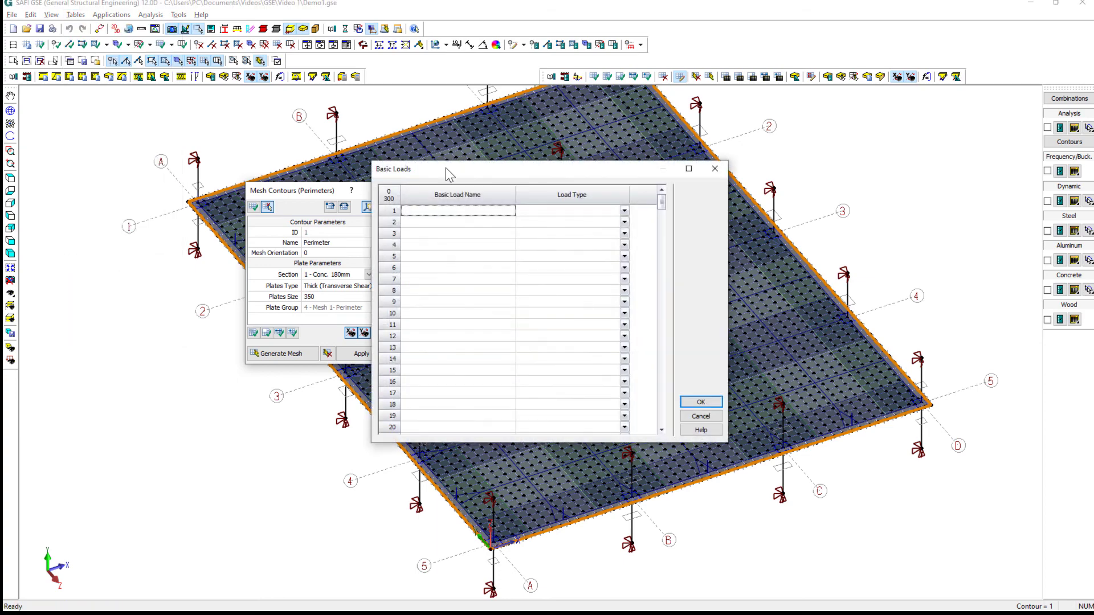
{"action": "left_click", "coordinate": [625, 210]}
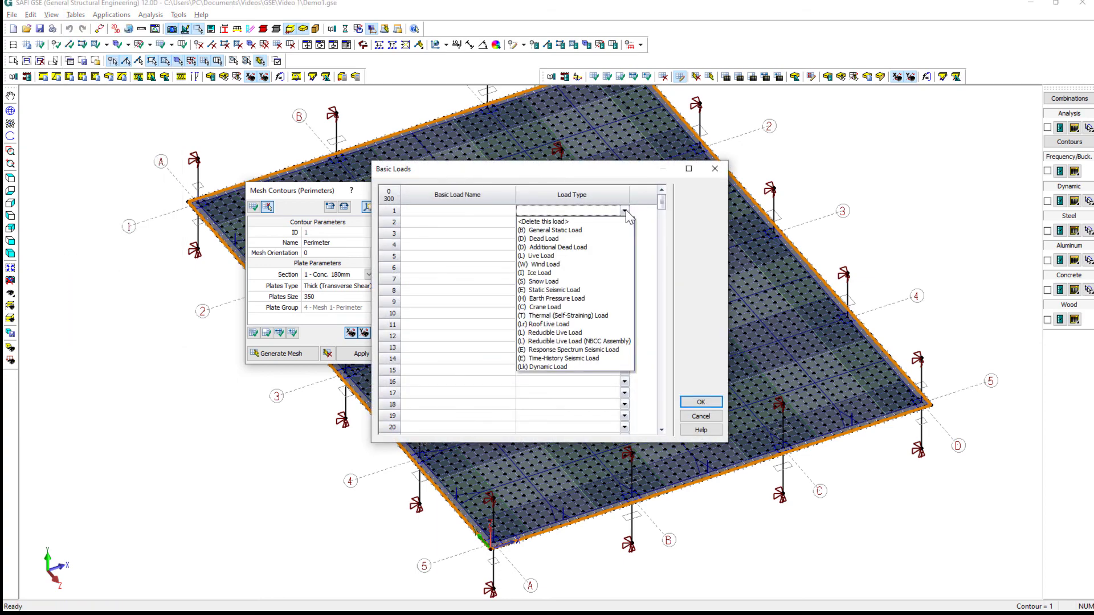
{"action": "left_click", "coordinate": [589, 238]}
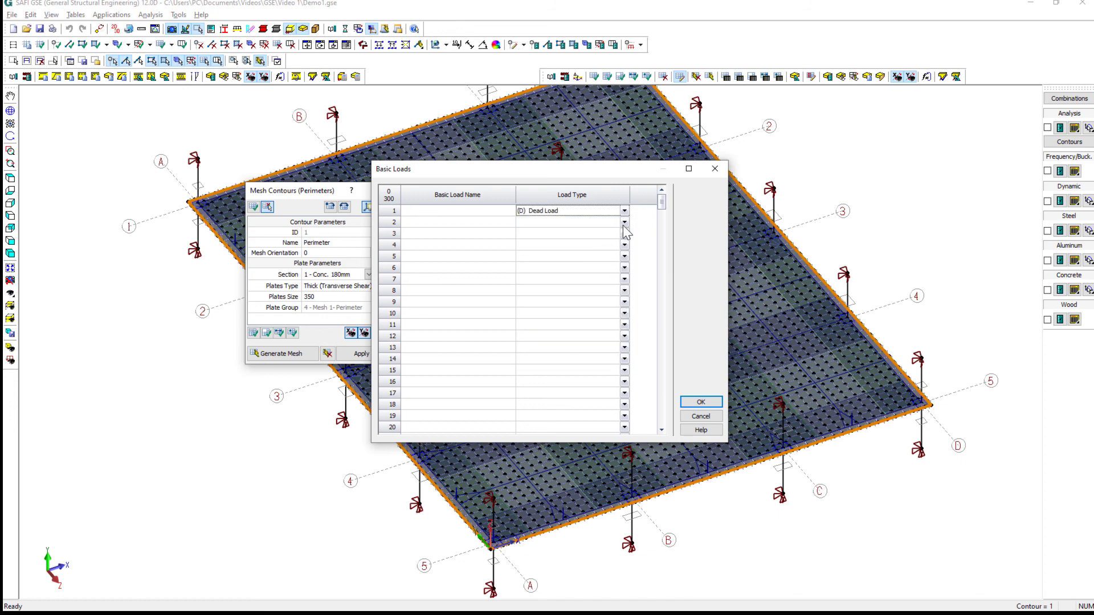
{"action": "left_click", "coordinate": [624, 222]}
{"action": "left_click", "coordinate": [618, 249]}
{"action": "left_click", "coordinate": [625, 234]}
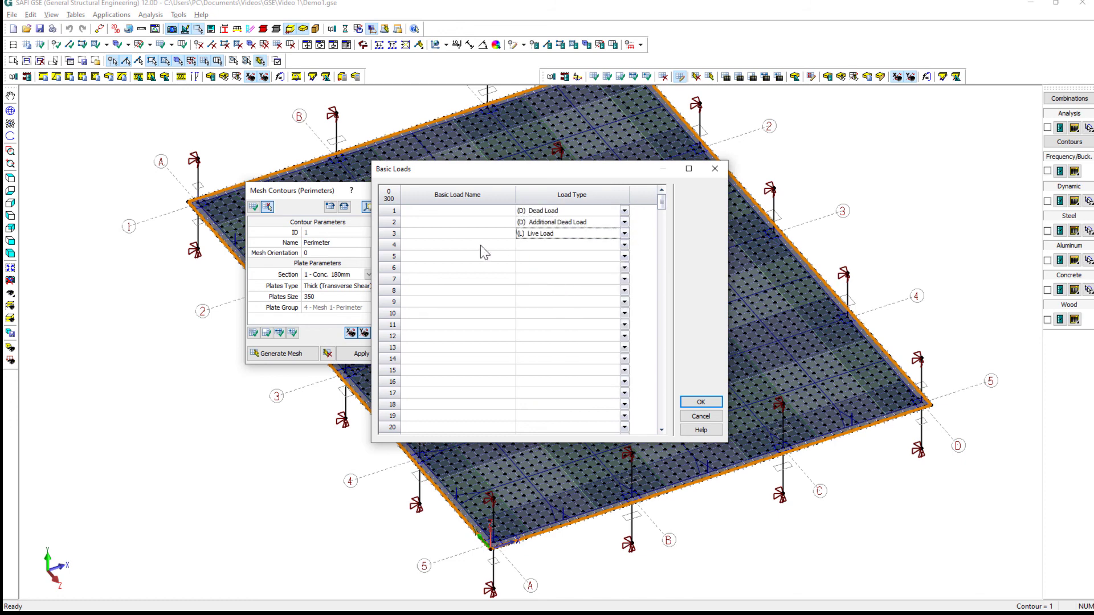
{"action": "left_click", "coordinate": [613, 278]}
Name the three basic loads Dead, Add. Dead and Live, and accept the basic loads table.
{"action": "left_click", "coordinate": [448, 211]}
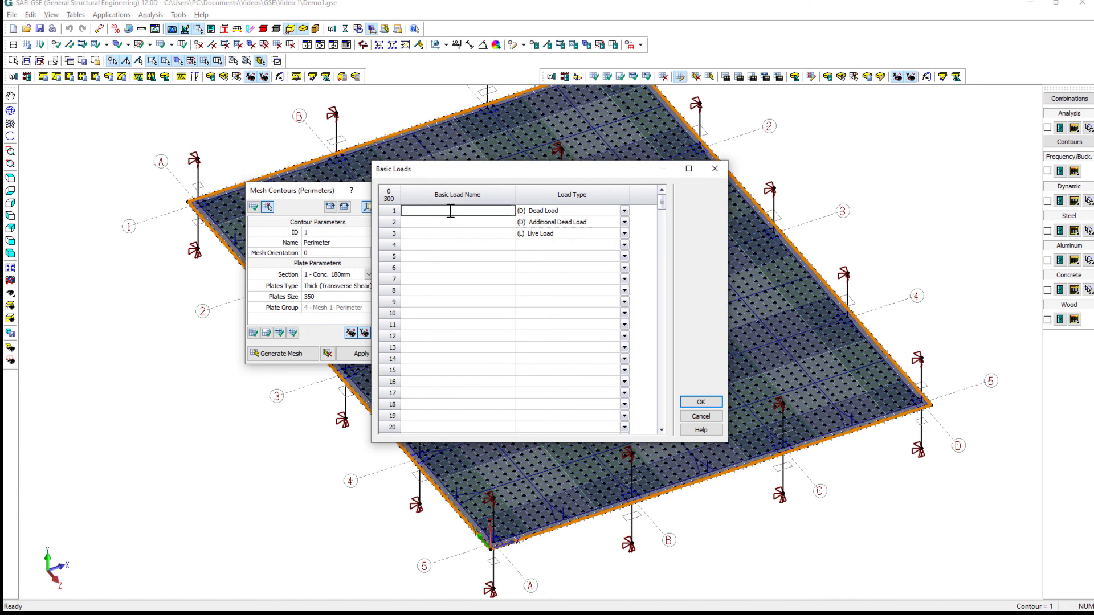
{"action": "key", "text": "Return"}
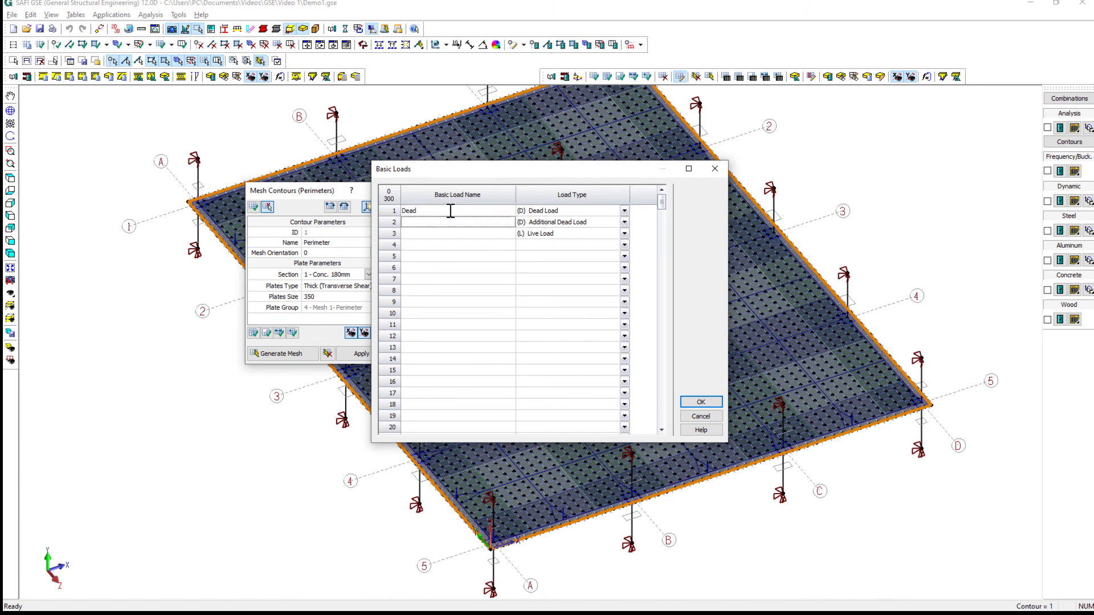
{"action": "type", "text": "Add. Dead"}
{"action": "key", "text": "Return"}
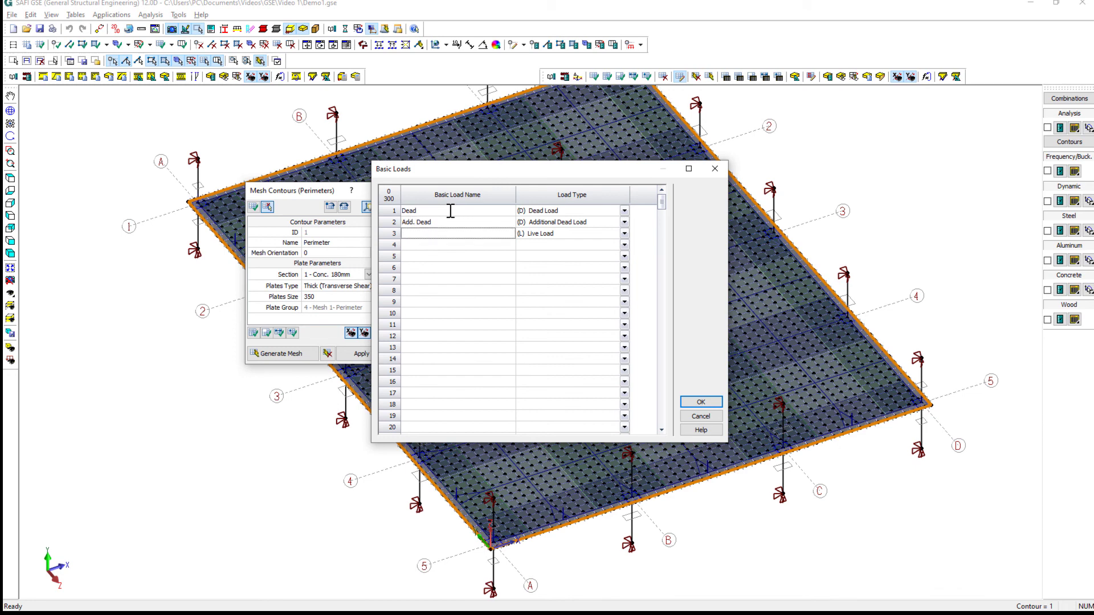
{"action": "type", "text": "Live"}
{"action": "left_click", "coordinate": [707, 405]}
{"action": "left_click", "coordinate": [713, 401]}
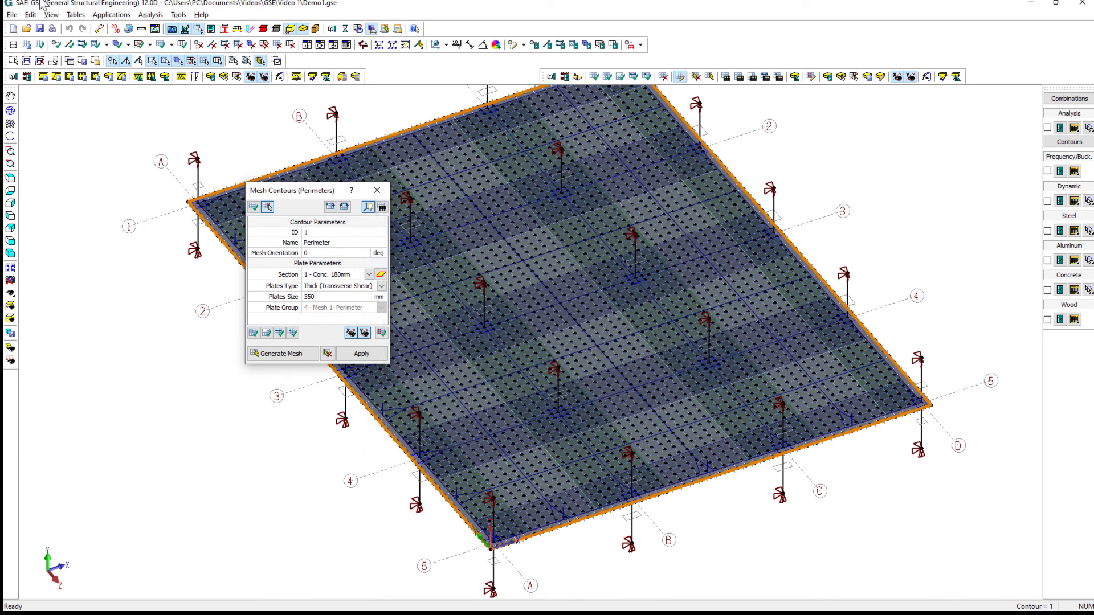
Start the load combination wizard, excluding serviceability and fatigue combinations and including those for cracked slab deflections.
{"action": "left_click", "coordinate": [74, 17]}
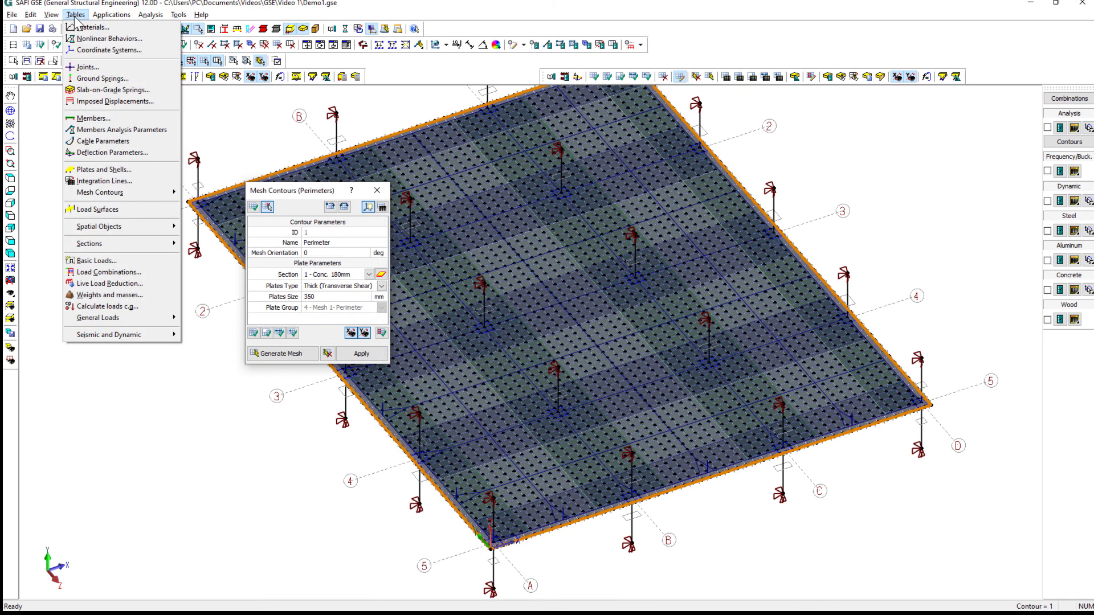
{"action": "left_click", "coordinate": [148, 273]}
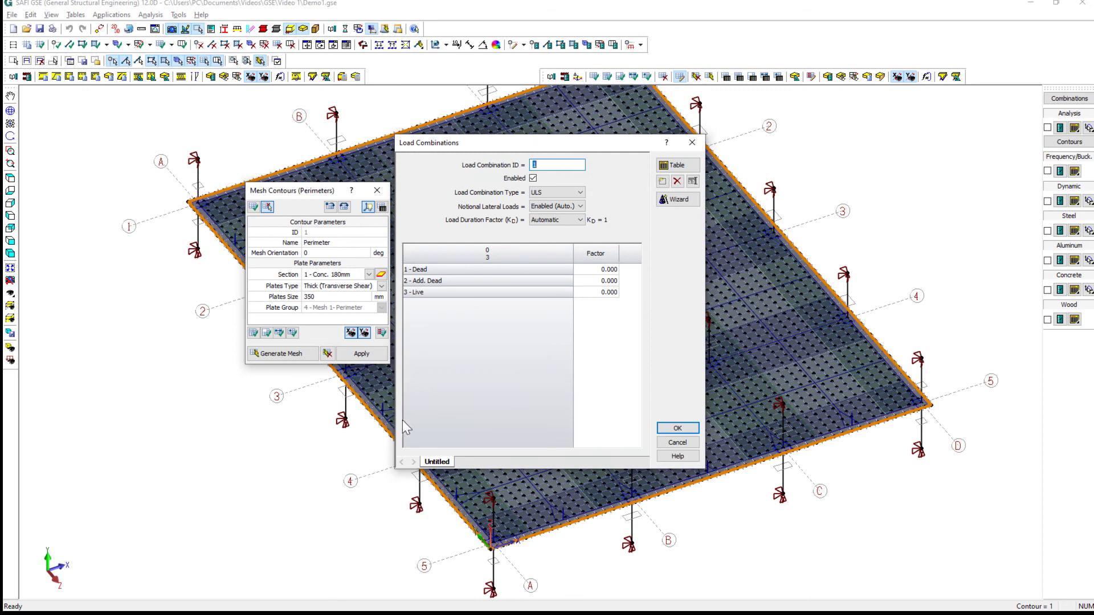
{"action": "left_click", "coordinate": [695, 204]}
{"action": "left_click", "coordinate": [675, 197]}
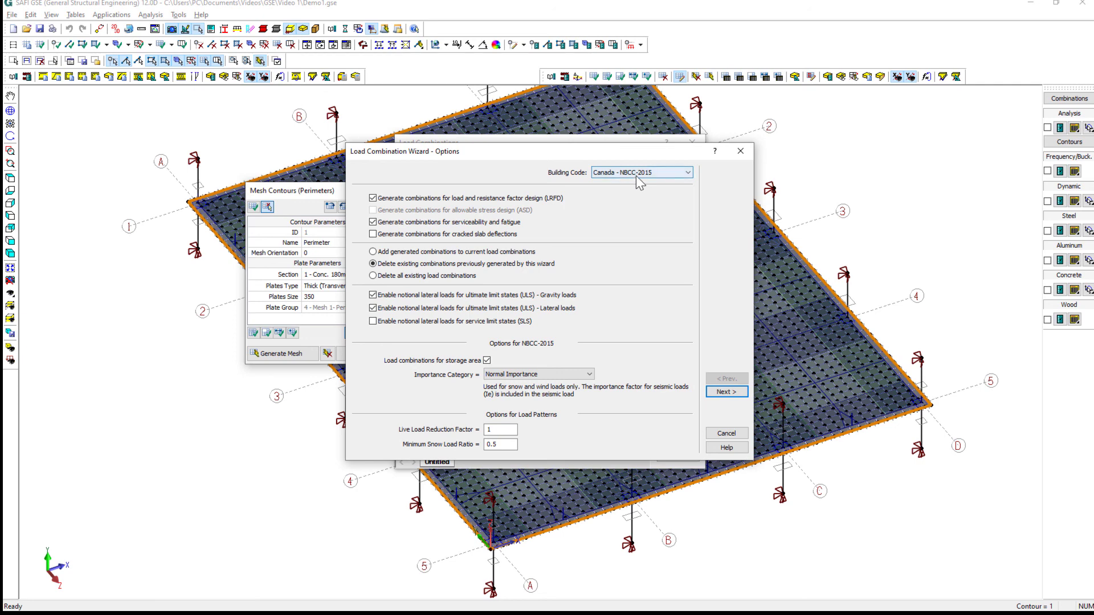
{"action": "left_click", "coordinate": [373, 222]}
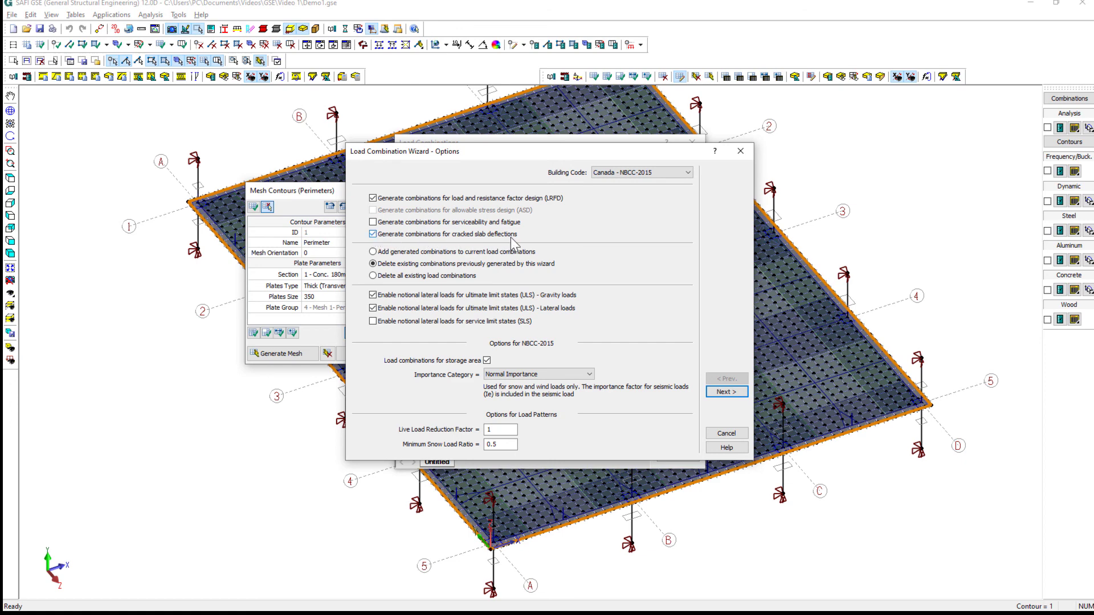
{"action": "left_click", "coordinate": [725, 393]}
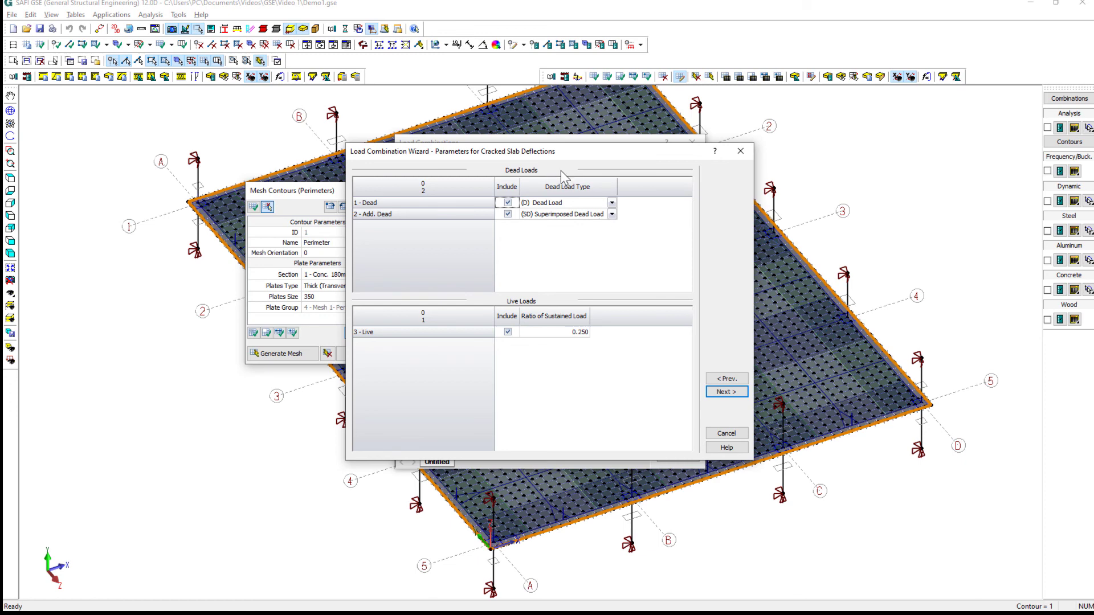
Set the live load's ratio of sustained load to 0.2 for cracked slab deflections and proceed to the load patterns.
{"action": "left_click_drag", "start_coordinate": [574, 152], "coordinate": [572, 154]}
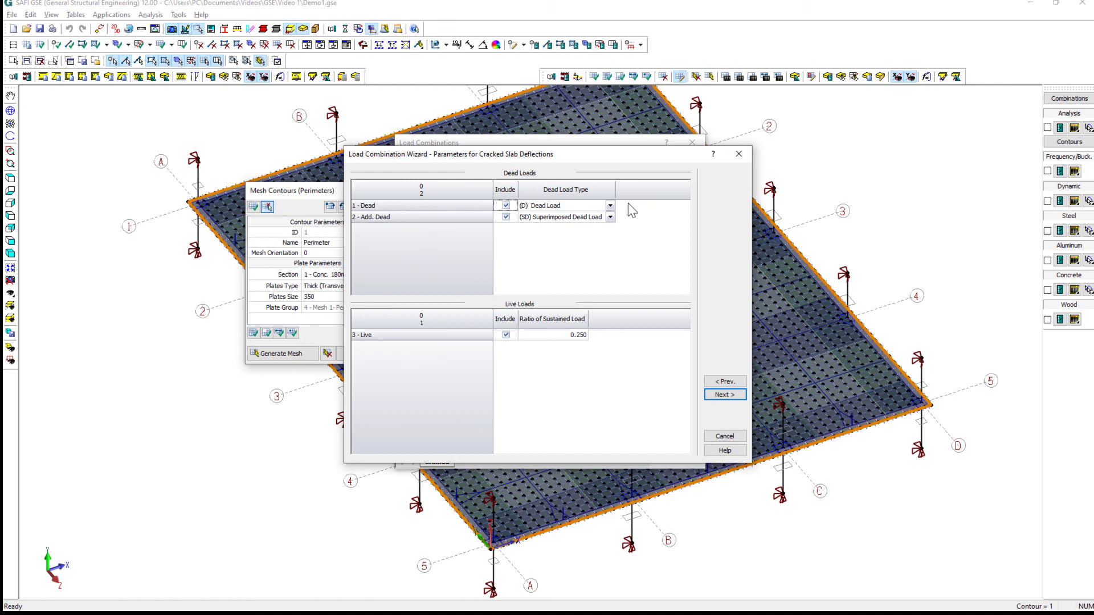
{"action": "left_click", "coordinate": [583, 336]}
{"action": "left_click", "coordinate": [505, 217]}
{"action": "left_click", "coordinate": [572, 336]}
{"action": "type", "text": "0.2"}
{"action": "key", "text": "Return"}
{"action": "left_click", "coordinate": [724, 396]}
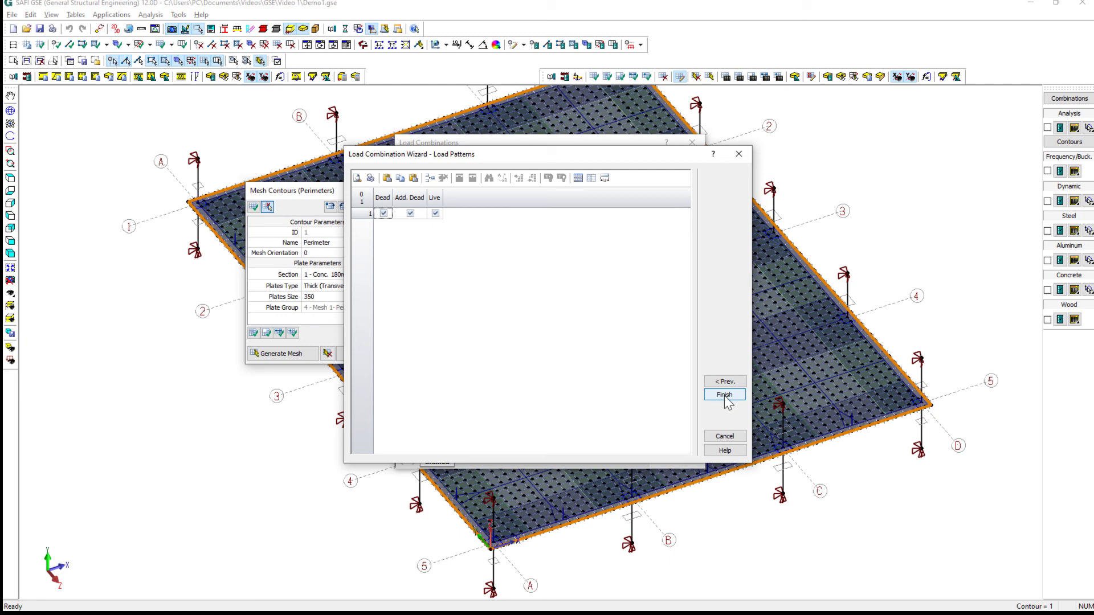
Finish the wizard to generate the load combinations, and review the cracked slab combinations C: D and C: D+SD+L.
{"action": "left_click", "coordinate": [712, 394]}
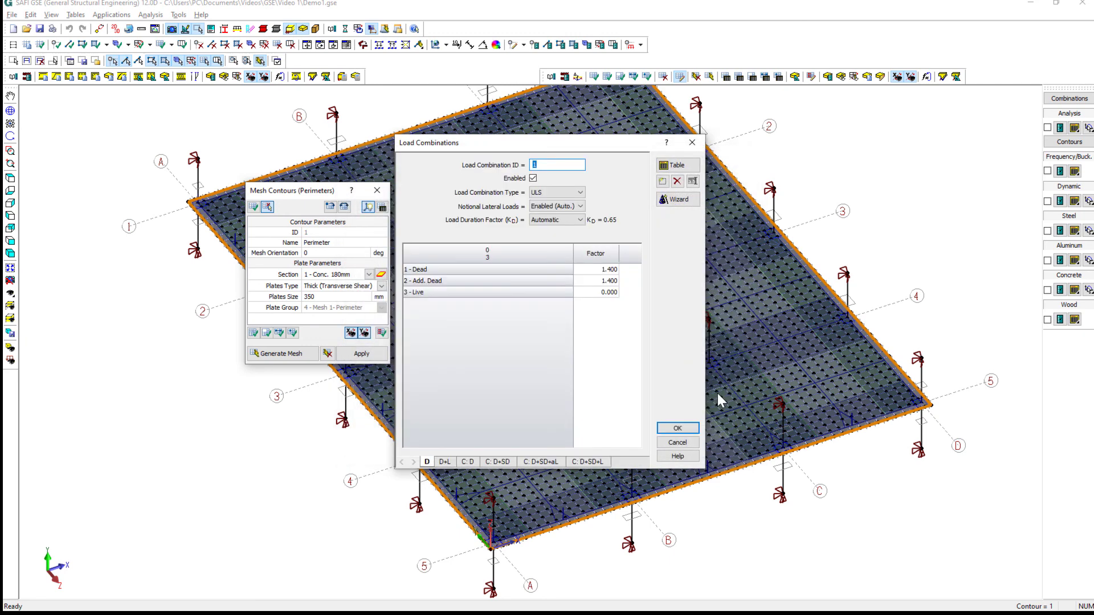
{"action": "left_click", "coordinate": [467, 462]}
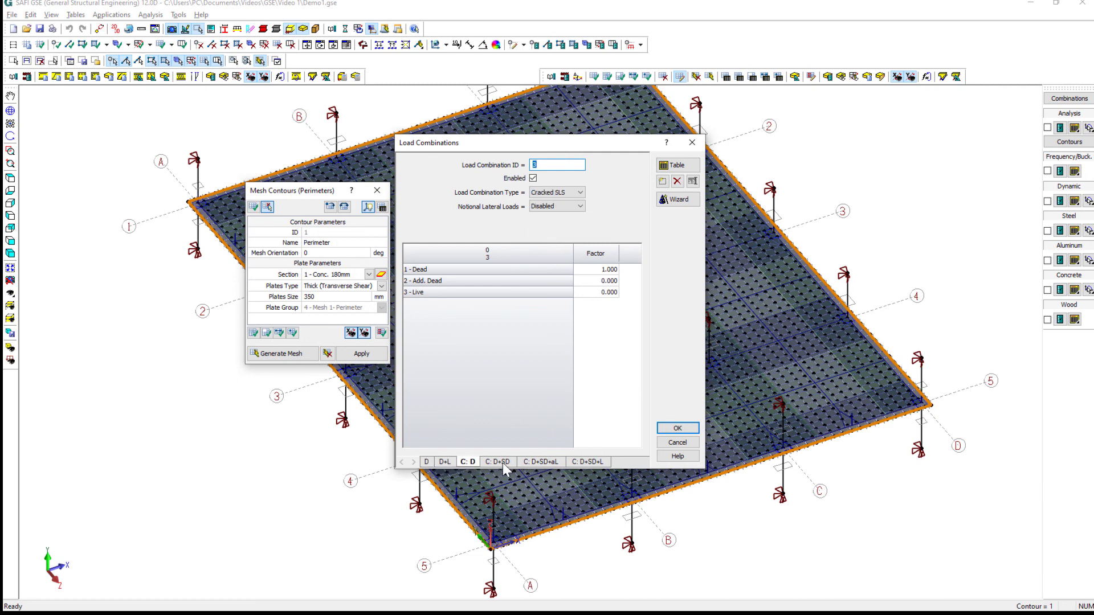
{"action": "left_click", "coordinate": [584, 462]}
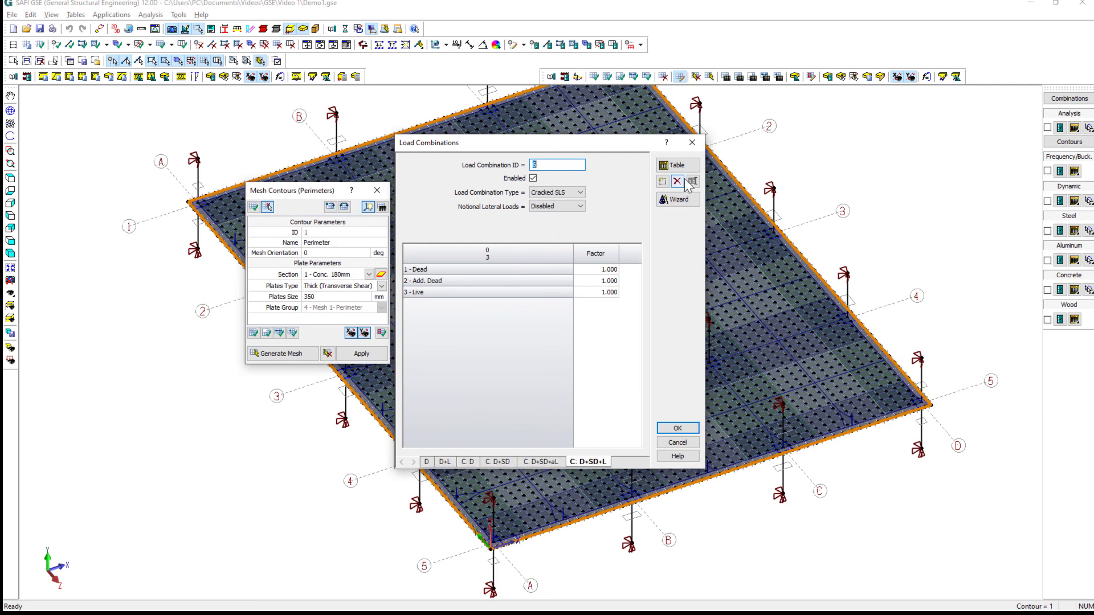
Review all generated load combinations and their factors in table form, and accept them.
{"action": "left_click", "coordinate": [677, 164]}
{"action": "left_click_drag", "start_coordinate": [339, 9], "coordinate": [485, 183]}
{"action": "left_click_drag", "start_coordinate": [663, 268], "coordinate": [924, 268]}
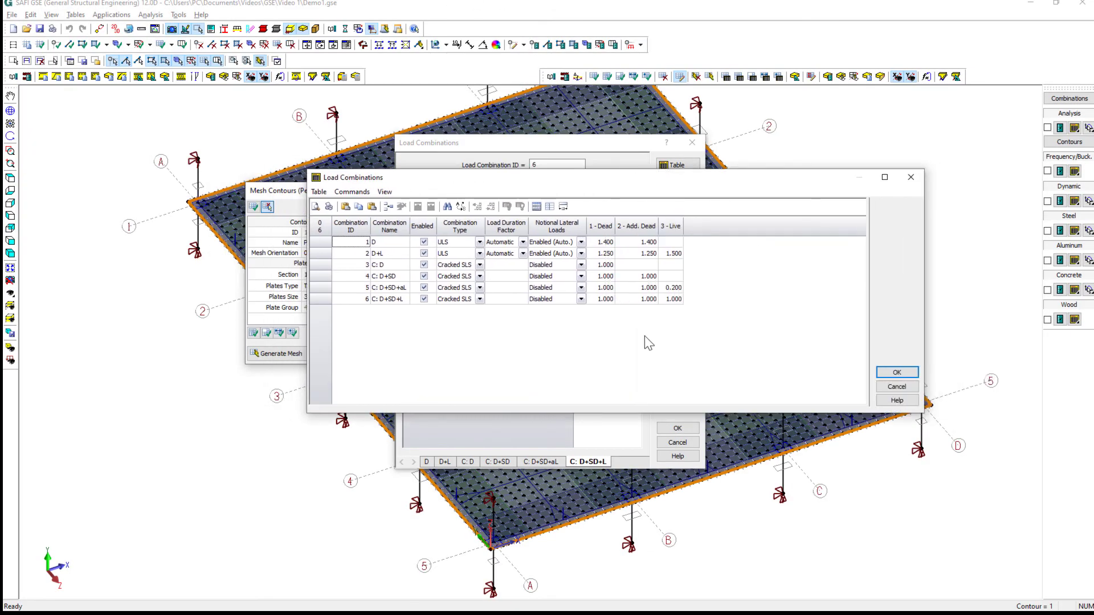
{"action": "left_click", "coordinate": [893, 375]}
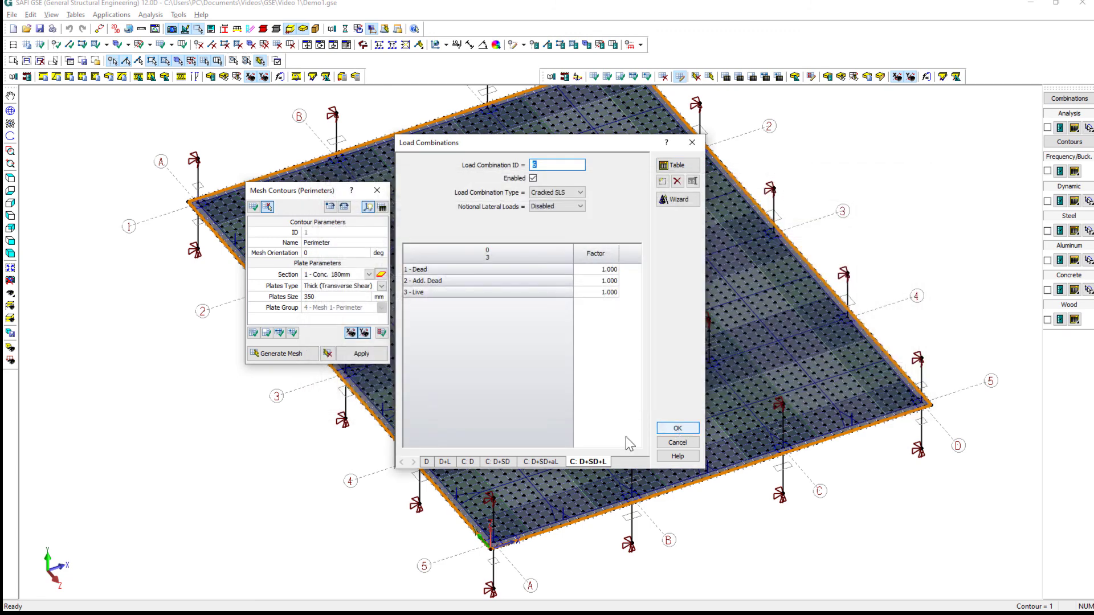
{"action": "left_click", "coordinate": [675, 429]}
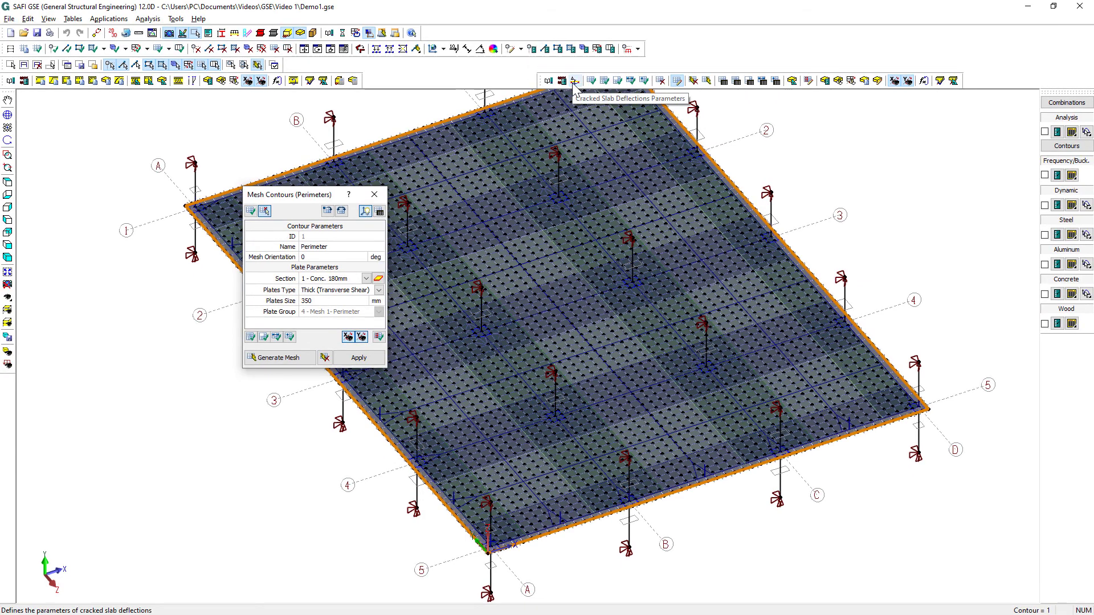
Review and accept the cracked slab deflection parameters, and leave the mesh contour definition.
{"action": "left_click", "coordinate": [573, 82]}
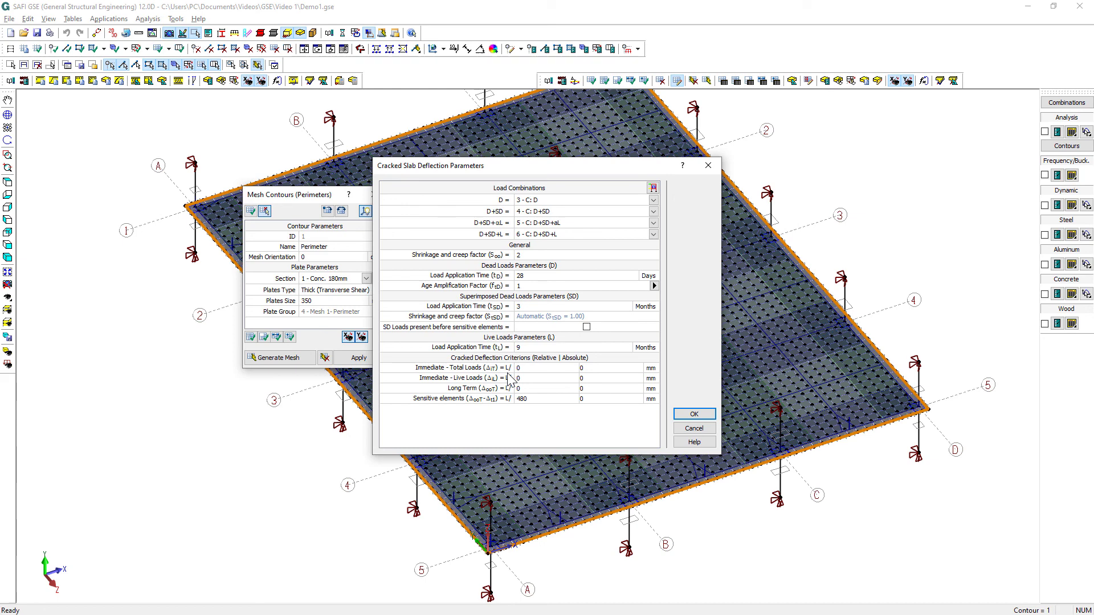
{"action": "left_click", "coordinate": [693, 414]}
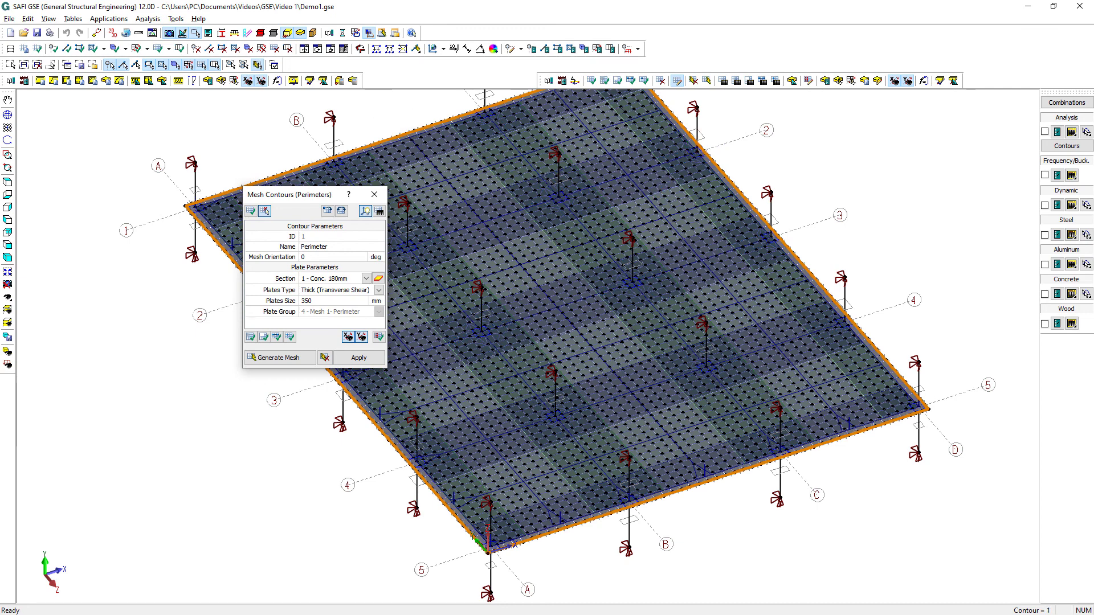
{"action": "key", "text": "Escape"}
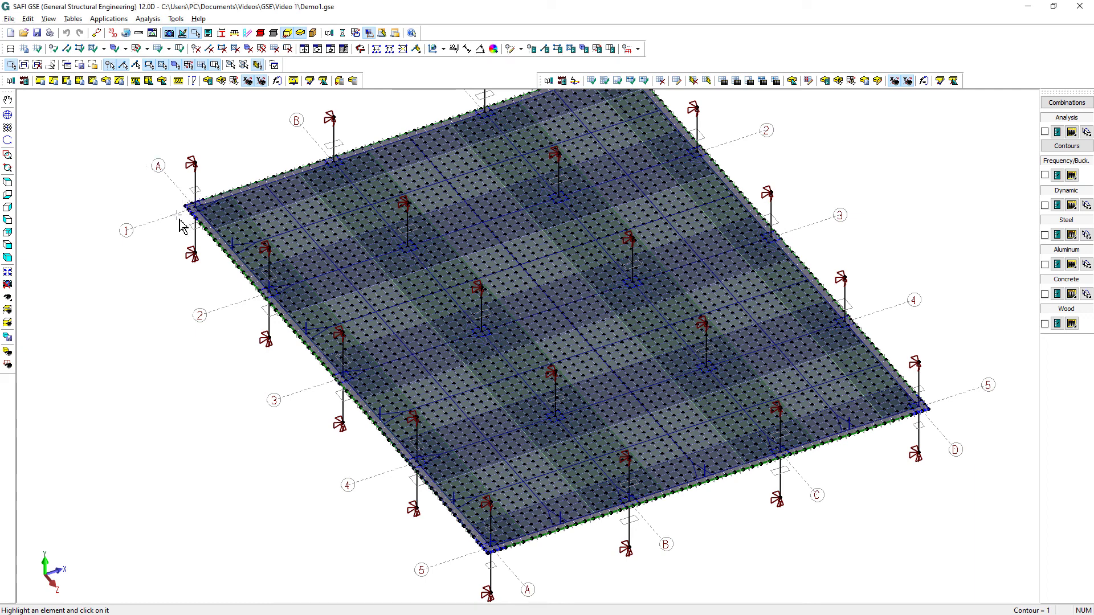
Select the slab contour and add a constant contour pressure of -4.32 kN/m² along the global Y axis for the Dead basic load.
{"action": "left_click", "coordinate": [190, 206]}
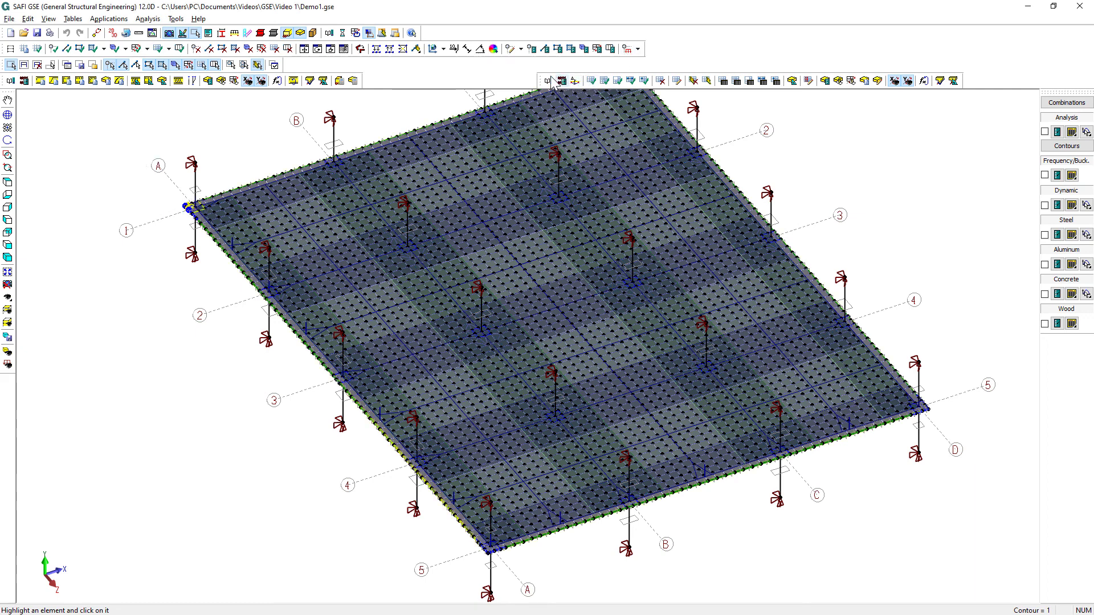
{"action": "left_click", "coordinate": [638, 49]}
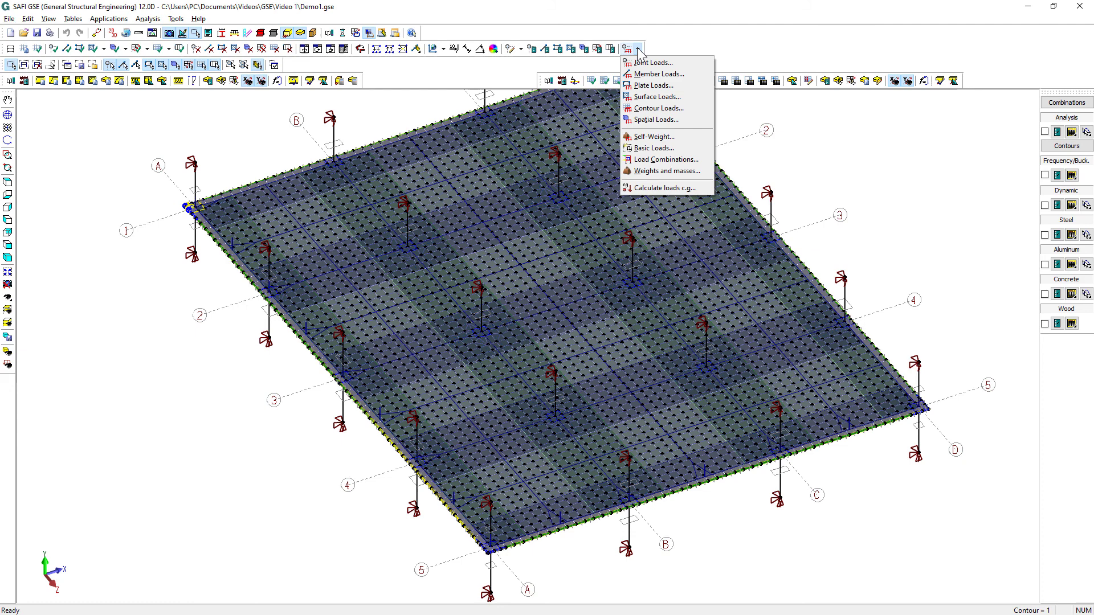
{"action": "left_click", "coordinate": [670, 112]}
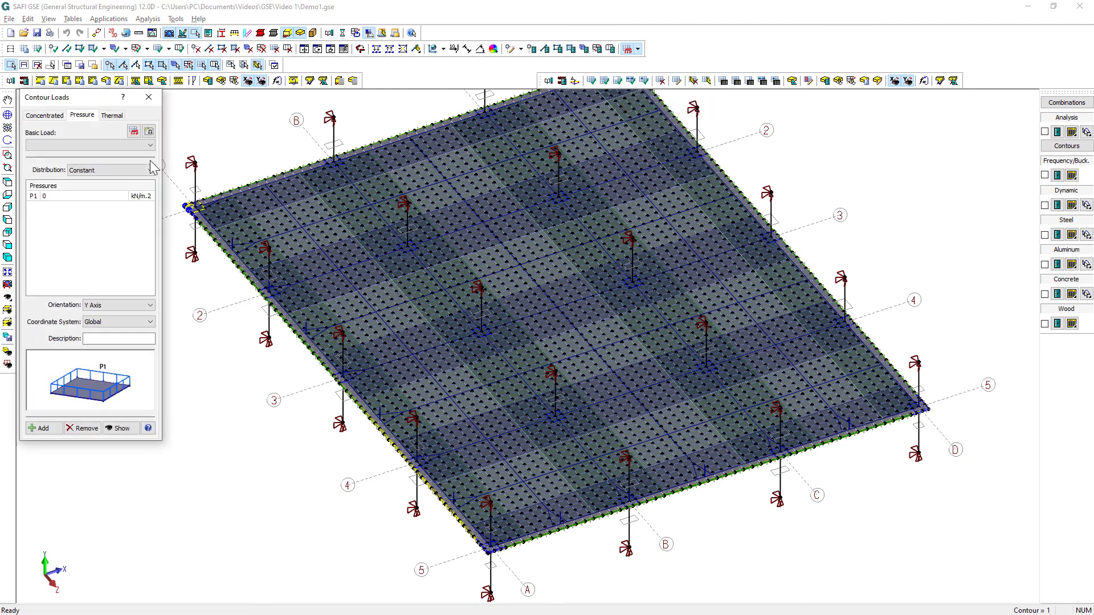
{"action": "left_click_drag", "start_coordinate": [57, 101], "coordinate": [96, 138]}
{"action": "left_click", "coordinate": [126, 176]}
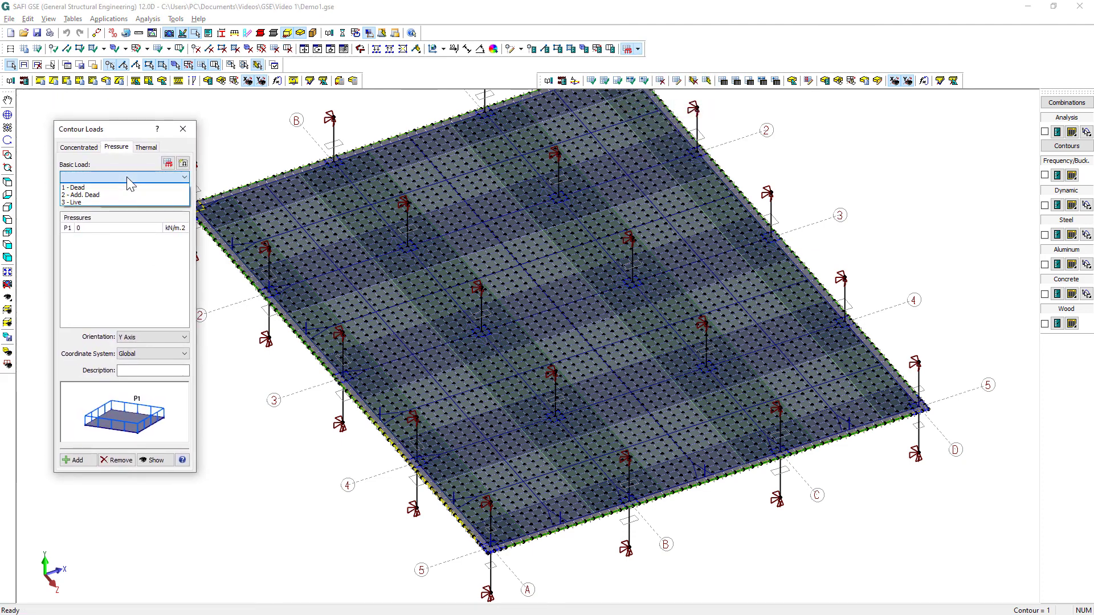
{"action": "left_click", "coordinate": [120, 187]}
{"action": "left_click", "coordinate": [108, 228]}
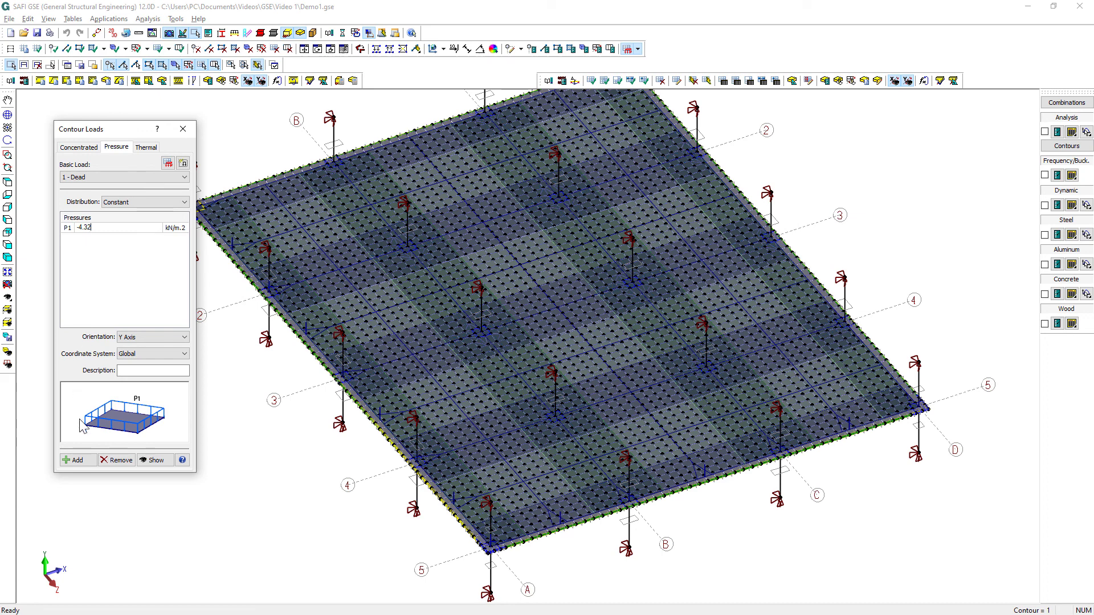
{"action": "left_click", "coordinate": [76, 462]}
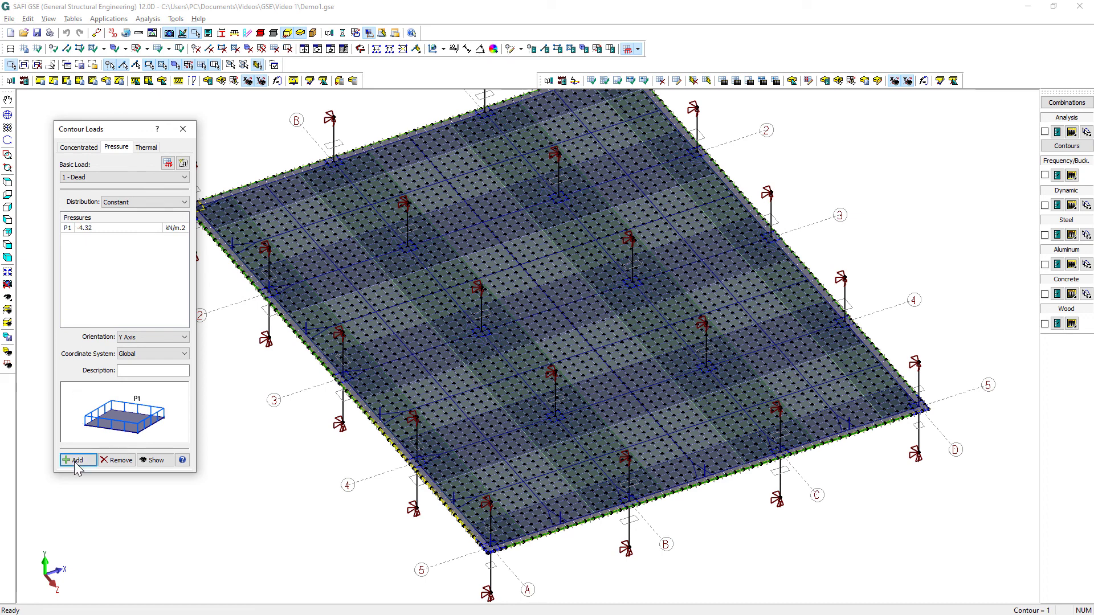
Add a constant pressure of -1 kN/m² to the slab contour for the Add. Dead basic load.
{"action": "left_click", "coordinate": [104, 179]}
{"action": "left_click", "coordinate": [104, 195]}
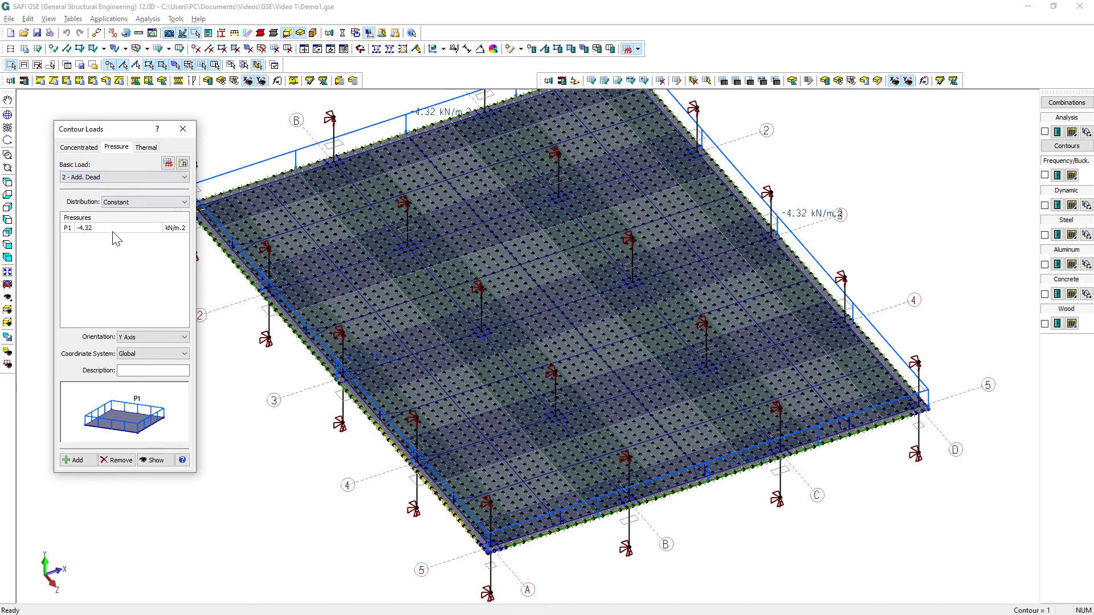
{"action": "left_click", "coordinate": [115, 226]}
{"action": "key", "text": "Delete"}
{"action": "type", "text": "-1"}
{"action": "left_click", "coordinate": [75, 460]}
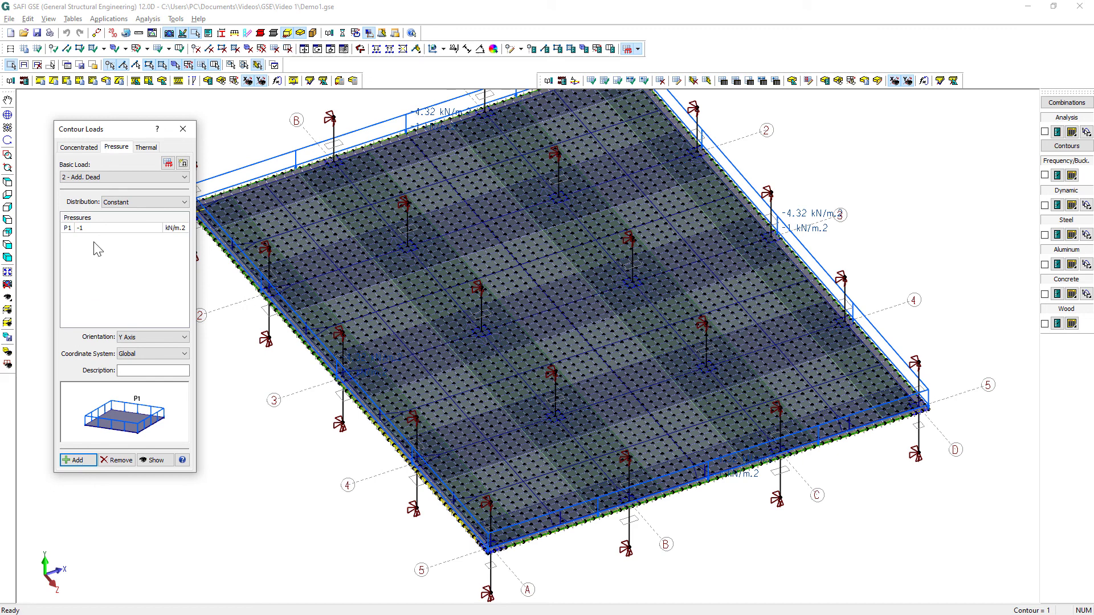
Add a constant pressure of -2.4 kN/m² to the slab contour for the Live basic load.
{"action": "left_click", "coordinate": [118, 176]}
{"action": "left_click", "coordinate": [109, 203]}
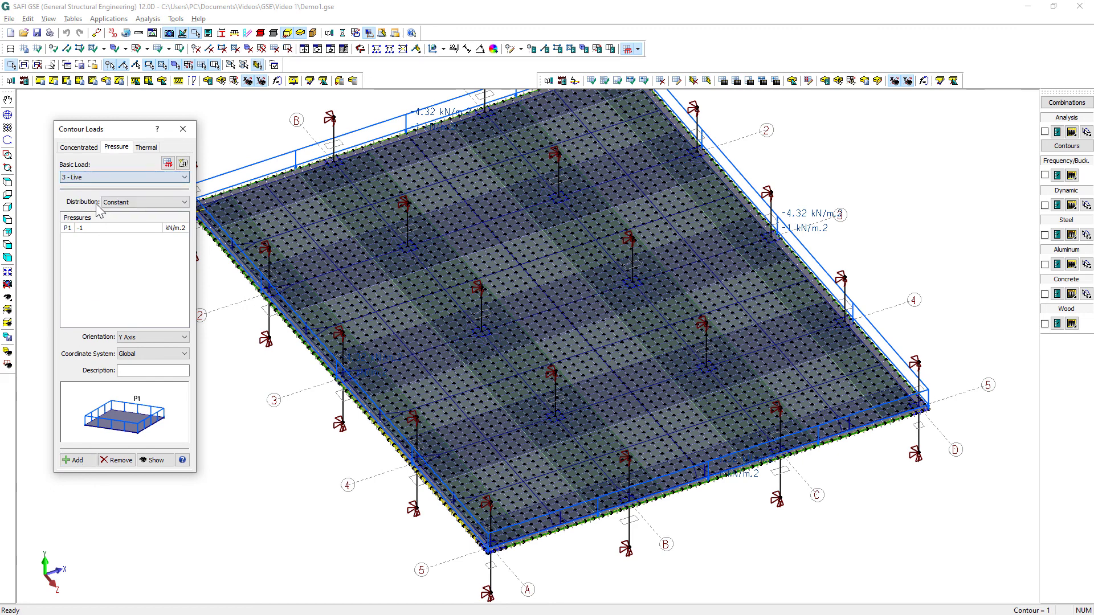
{"action": "left_click", "coordinate": [109, 228]}
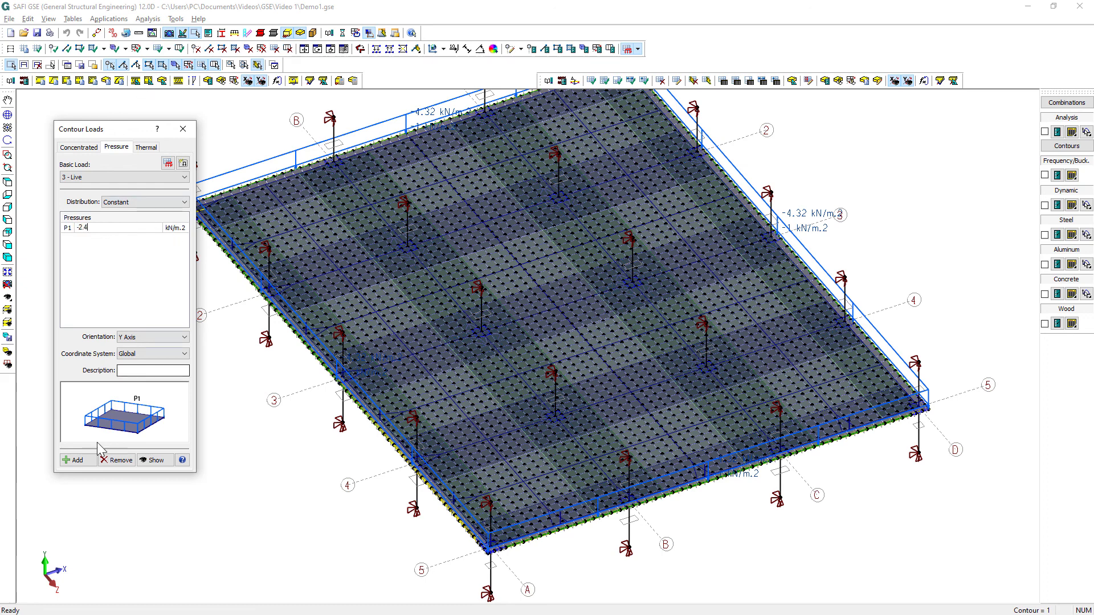
{"action": "left_click", "coordinate": [78, 460]}
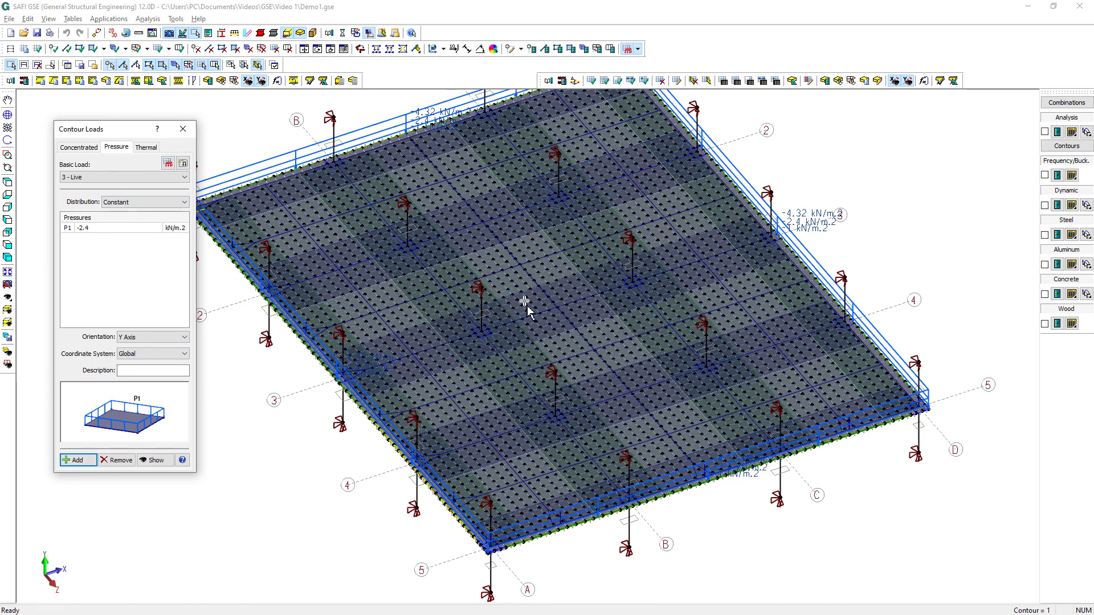
Examine the pressures applied to the slab, show only the Live load's pressure, and close the contour loads dialog.
{"action": "left_click_drag", "start_coordinate": [510, 294], "coordinate": [438, 287]}
{"action": "scroll", "coordinate": [438, 284], "scroll_direction": "down", "scroll_amount": 2}
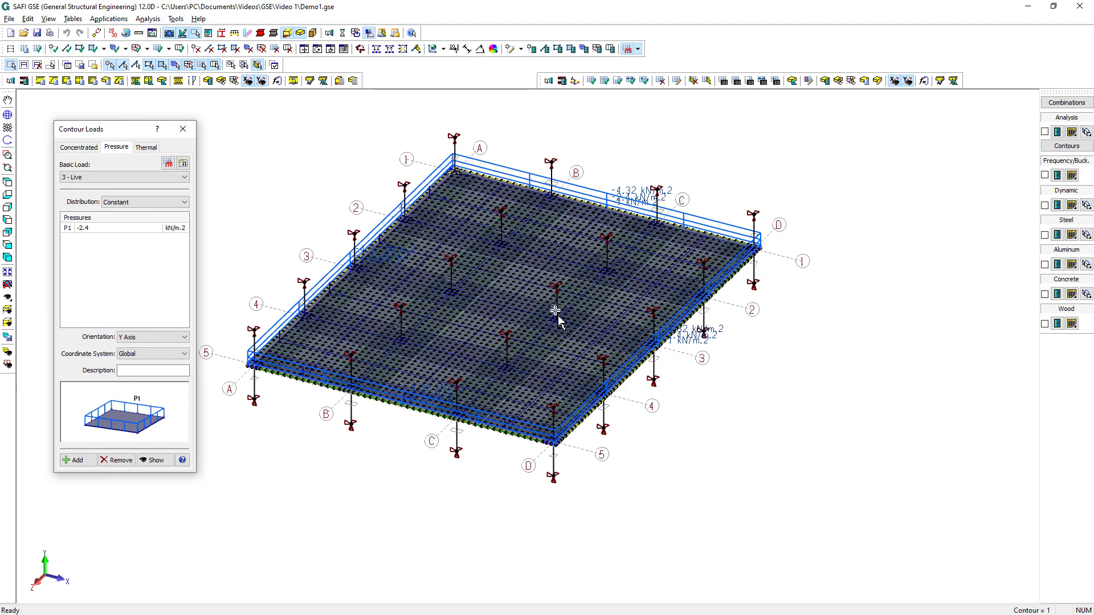
{"action": "scroll", "coordinate": [496, 288], "scroll_direction": "down", "scroll_amount": 1}
{"action": "middle_click_drag", "start_coordinate": [496, 287], "coordinate": [586, 283]}
{"action": "left_click_drag", "start_coordinate": [575, 260], "coordinate": [572, 267]}
{"action": "scroll", "coordinate": [676, 224], "scroll_direction": "up", "scroll_amount": 2}
{"action": "scroll", "coordinate": [661, 246], "scroll_direction": "up", "scroll_amount": 2}
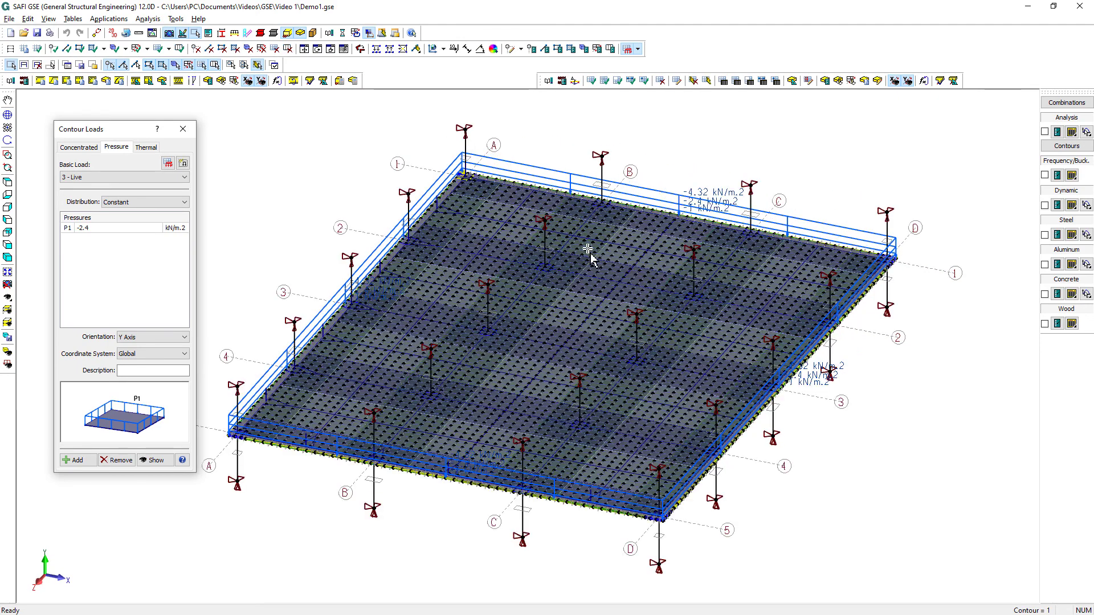
{"action": "left_click", "coordinate": [154, 460]}
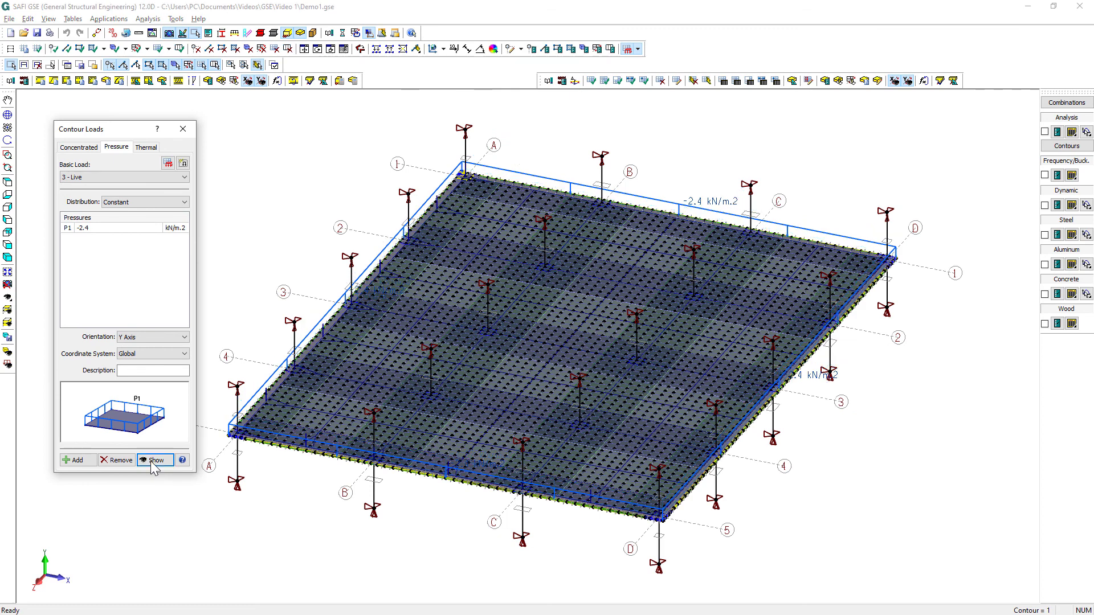
{"action": "left_click", "coordinate": [183, 129]}
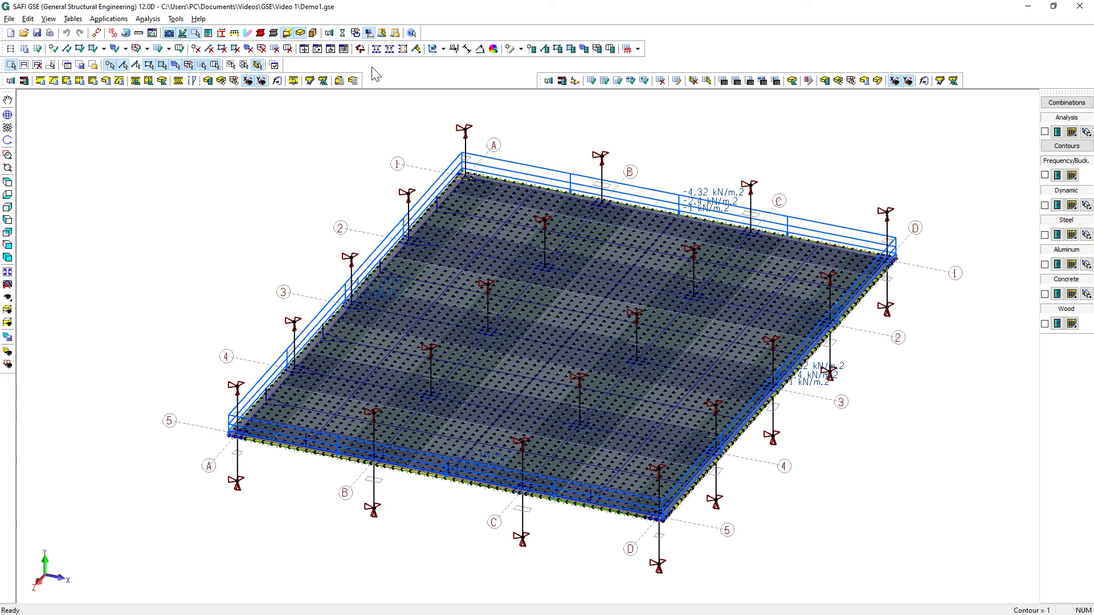
Fetch the selection group Perimeter to select the members along the slab's edges.
{"action": "left_click", "coordinate": [93, 66]}
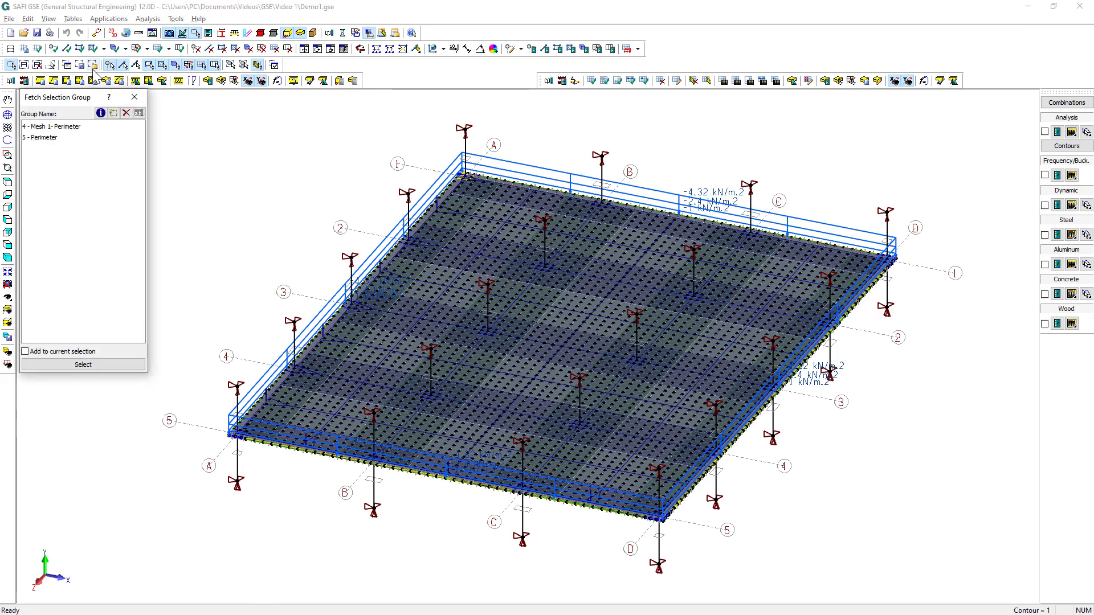
{"action": "left_click", "coordinate": [39, 138]}
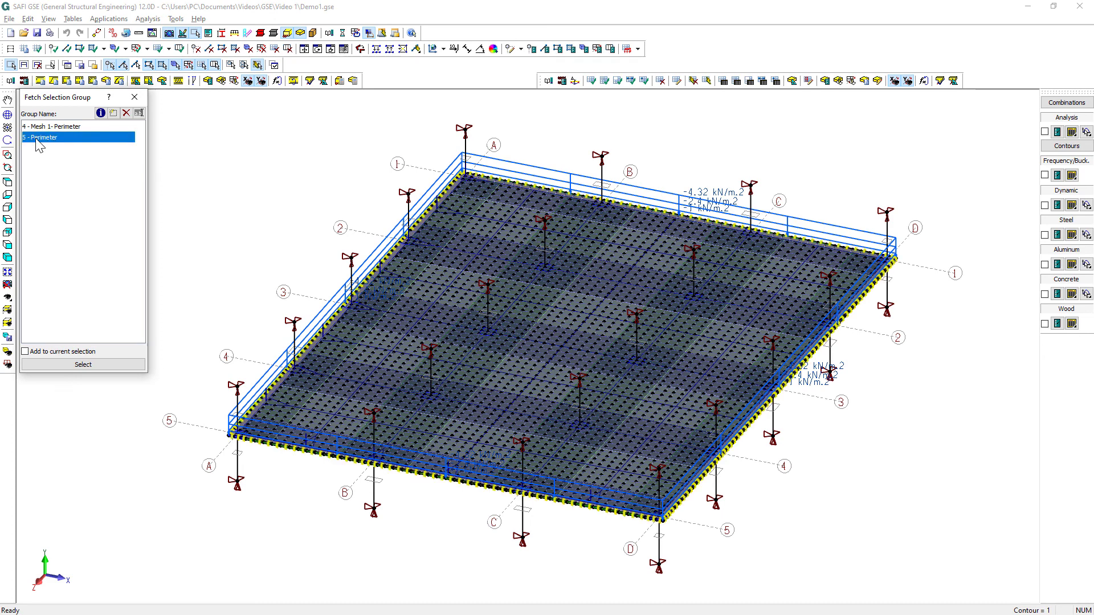
{"action": "left_click_drag", "start_coordinate": [57, 101], "coordinate": [65, 114]}
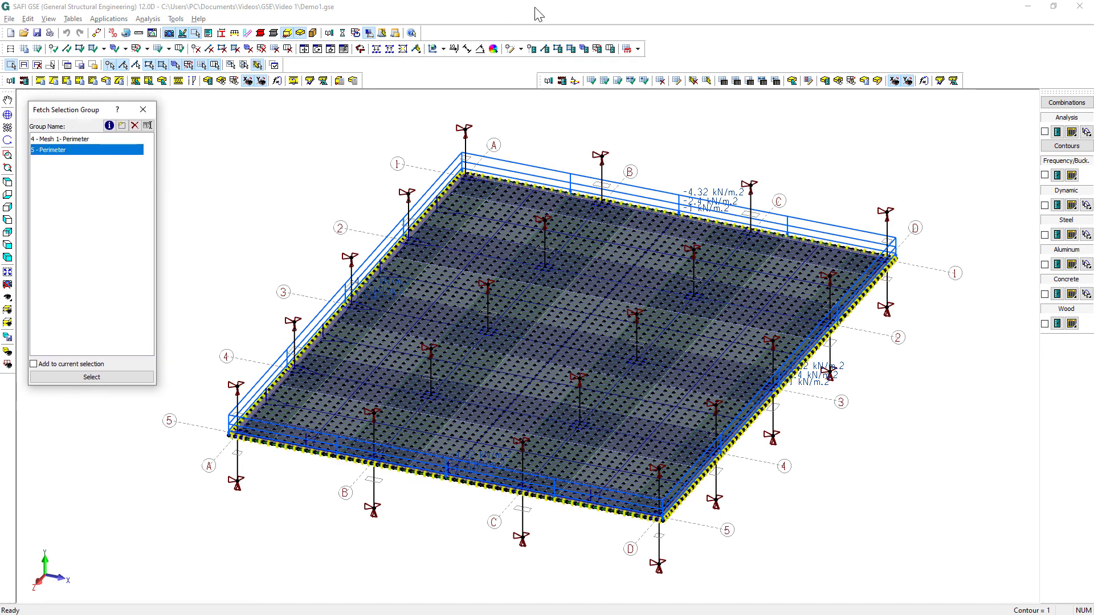
Add a uniform member load with a global fy force of -4.4 kN/m to the perimeter members for Add. Dead, and inspect it.
{"action": "left_click", "coordinate": [638, 48]}
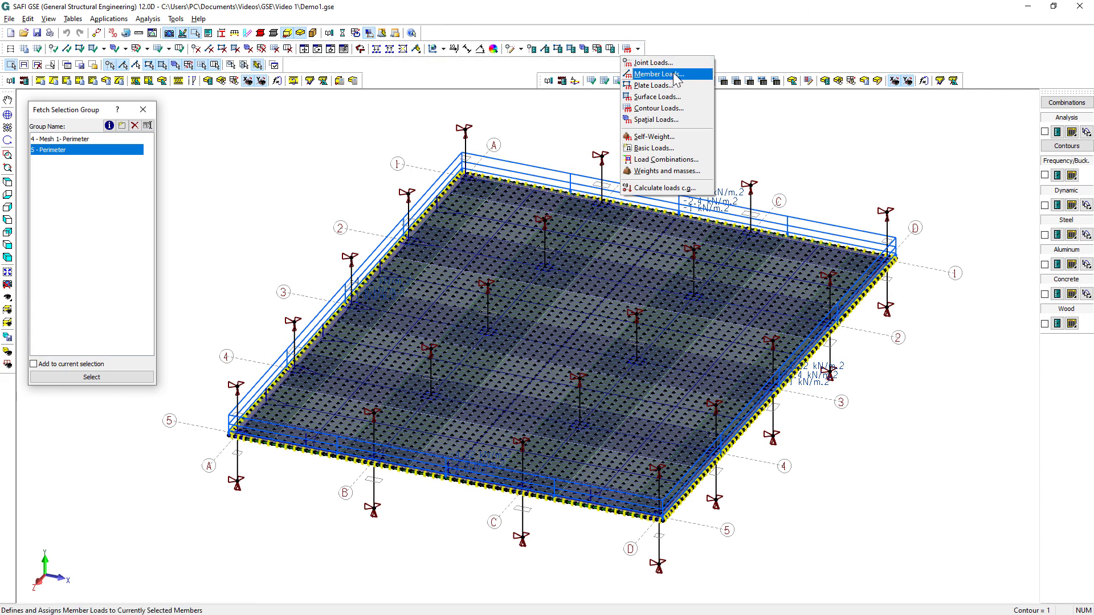
{"action": "left_click", "coordinate": [674, 75]}
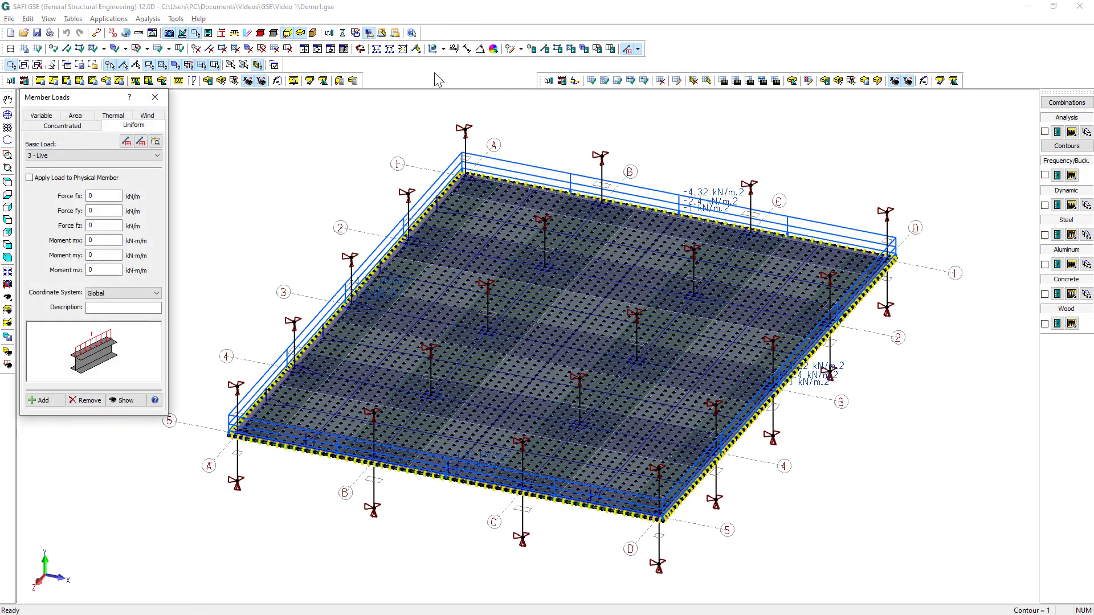
{"action": "left_click_drag", "start_coordinate": [125, 124], "coordinate": [136, 138]}
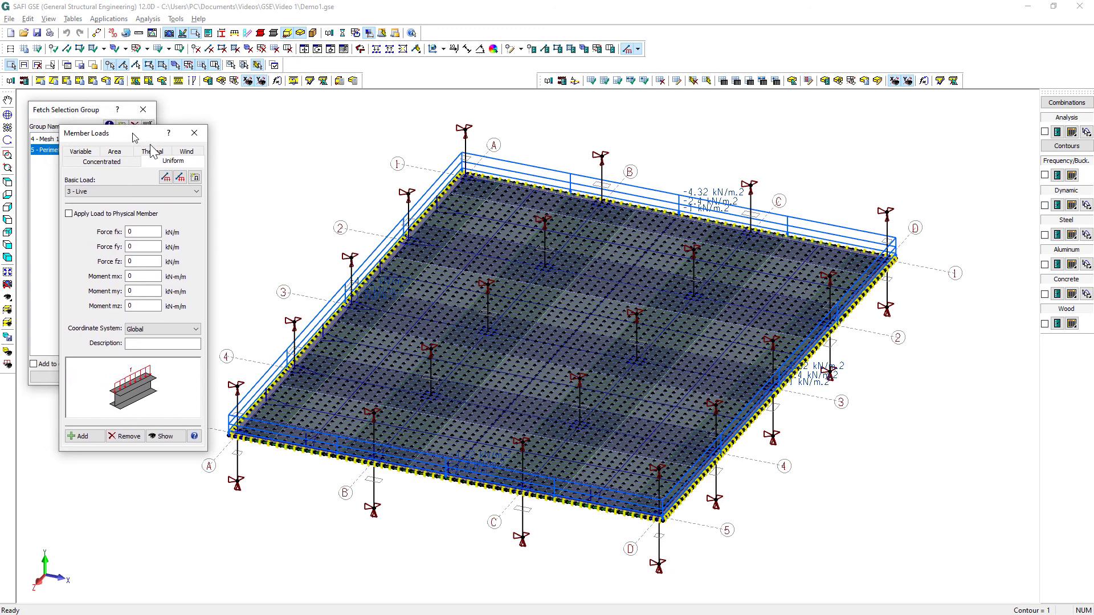
{"action": "left_click", "coordinate": [136, 195]}
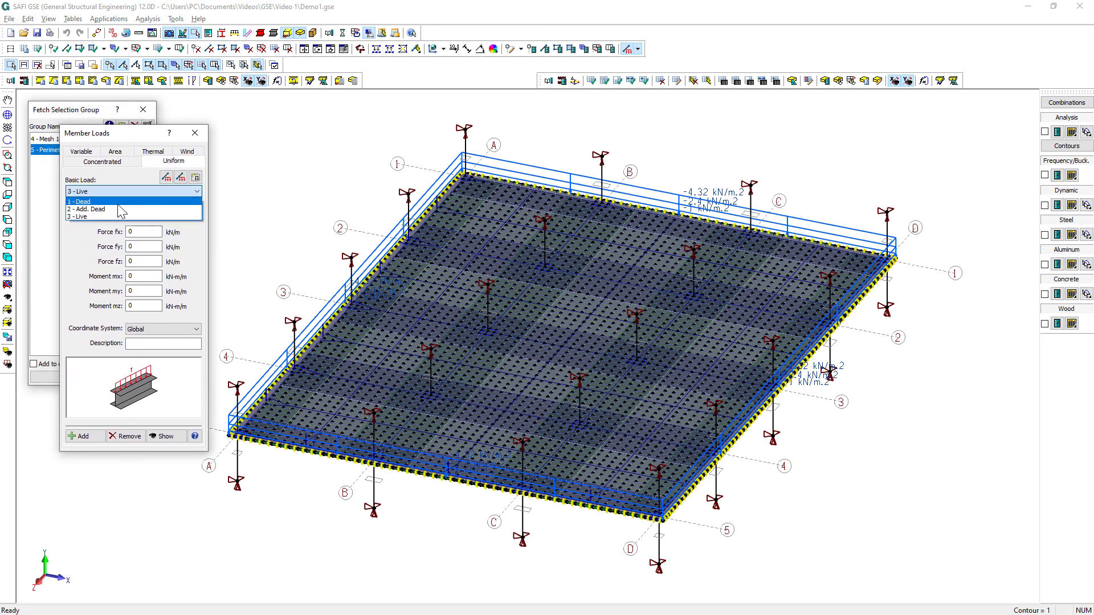
{"action": "left_click", "coordinate": [117, 207]}
{"action": "double_click", "coordinate": [154, 249]}
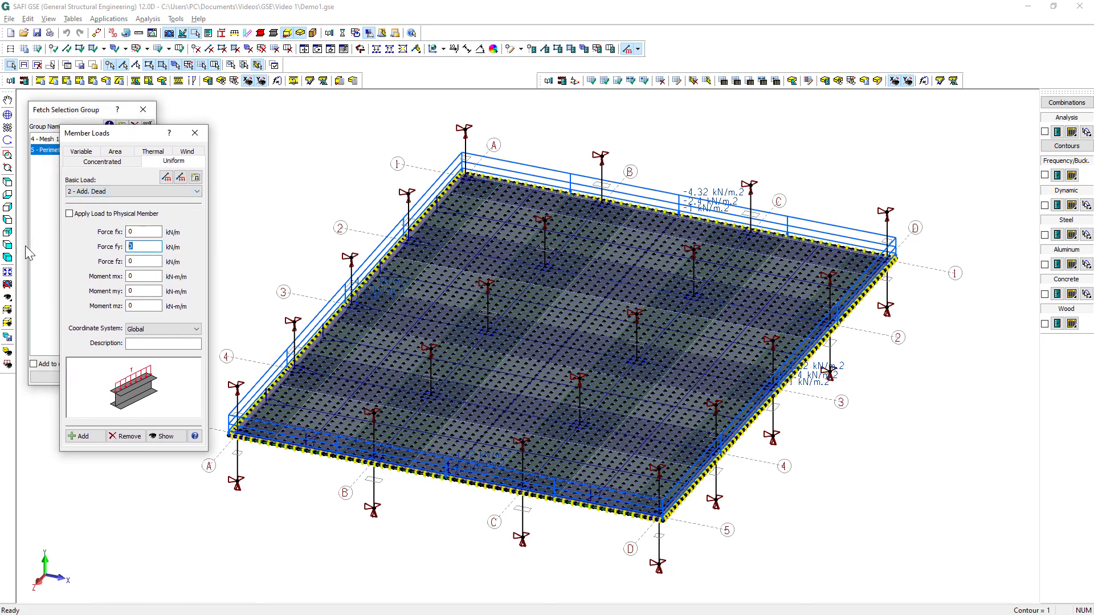
{"action": "type", "text": "-4.4"}
{"action": "key", "text": "Tab"}
{"action": "left_click", "coordinate": [86, 437]}
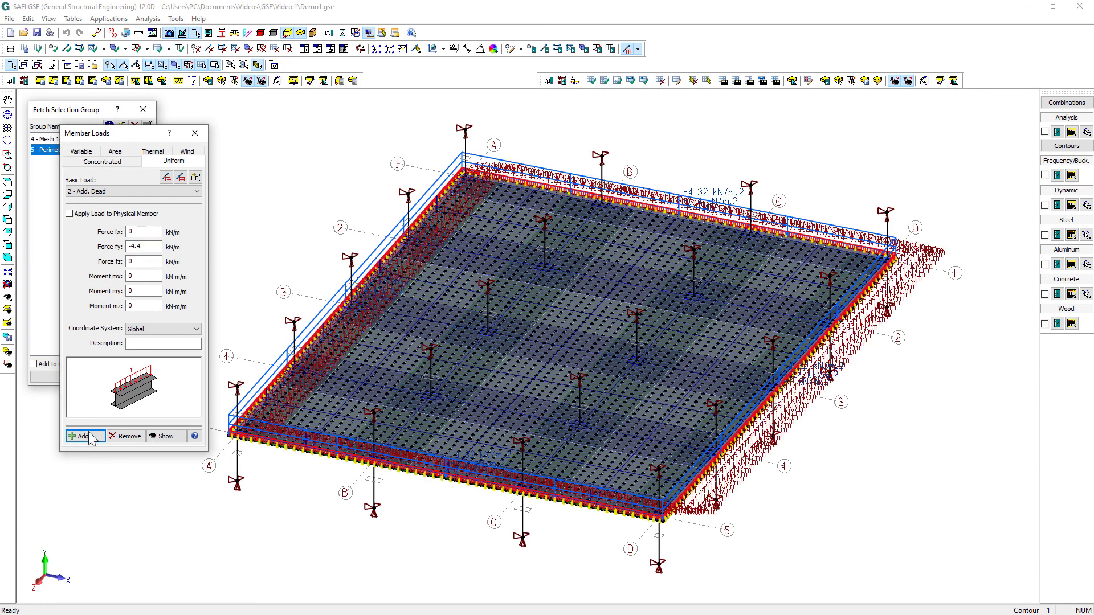
{"action": "middle_click_drag", "start_coordinate": [486, 360], "coordinate": [455, 298]}
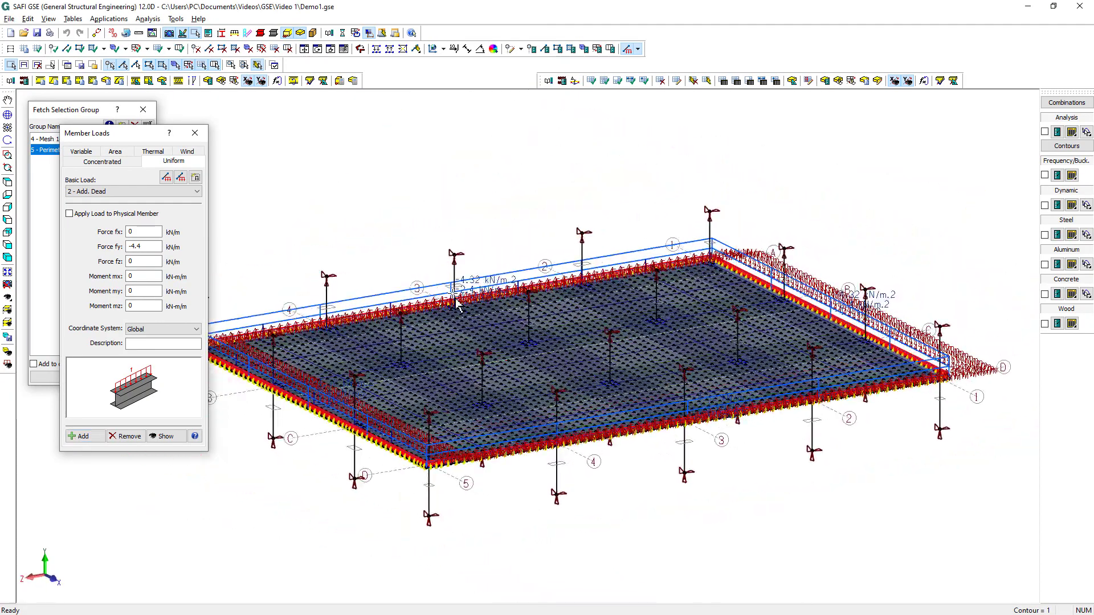
{"action": "scroll", "coordinate": [457, 304], "scroll_direction": "up", "scroll_amount": 8}
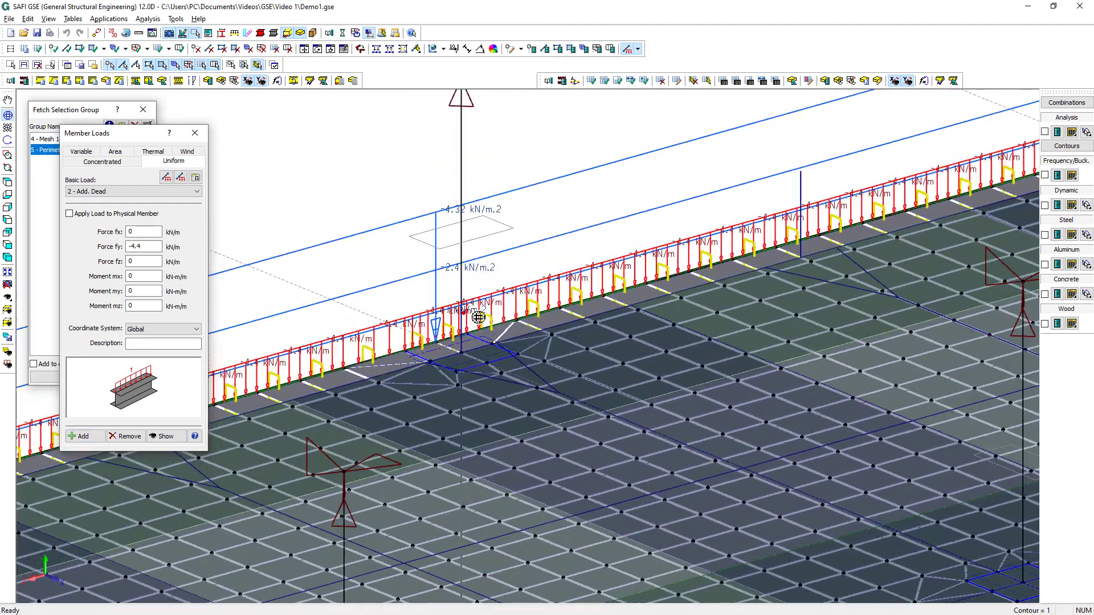
Review the perimeter load around the whole slab, then close the member loads and selection group dialogs.
{"action": "scroll", "coordinate": [478, 317], "scroll_direction": "down", "scroll_amount": 10}
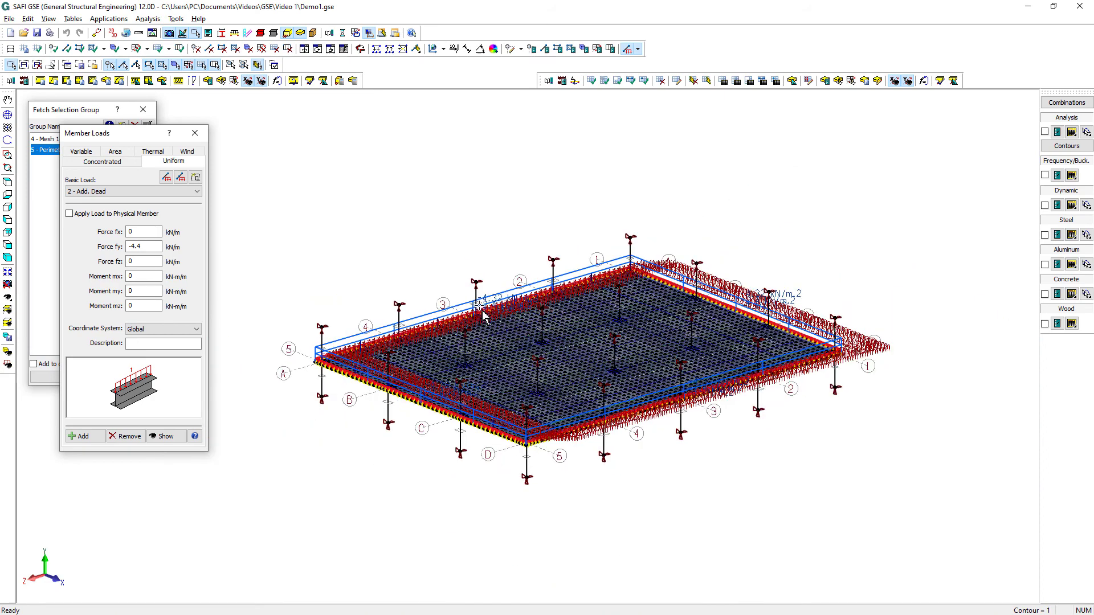
{"action": "middle_click", "coordinate": [497, 302]}
{"action": "middle_click_drag", "start_coordinate": [497, 301], "coordinate": [499, 302]}
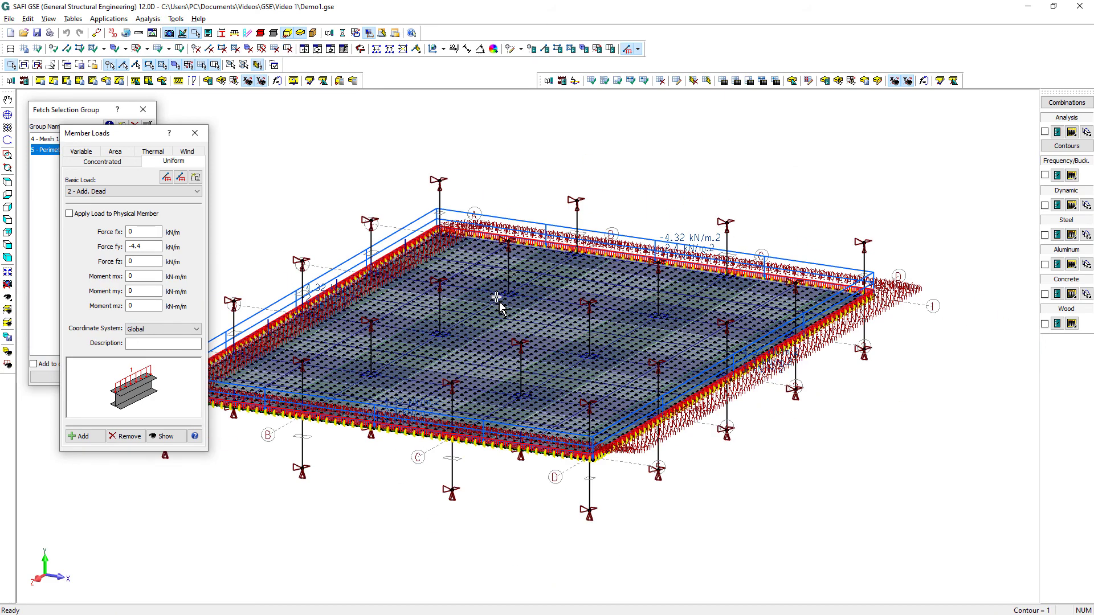
{"action": "left_click", "coordinate": [195, 133]}
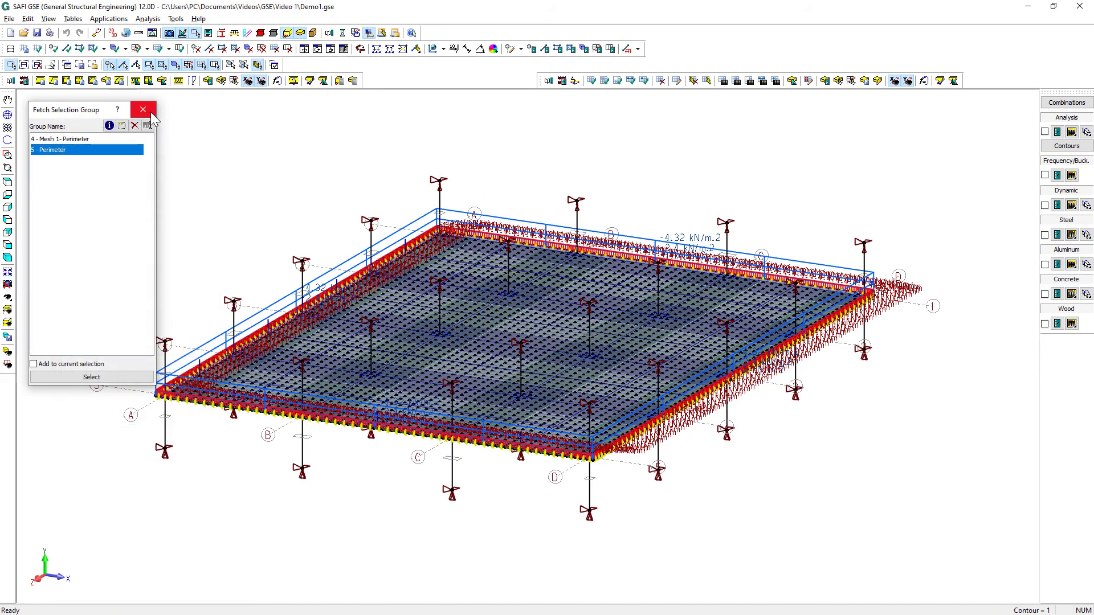
{"action": "left_click", "coordinate": [150, 113]}
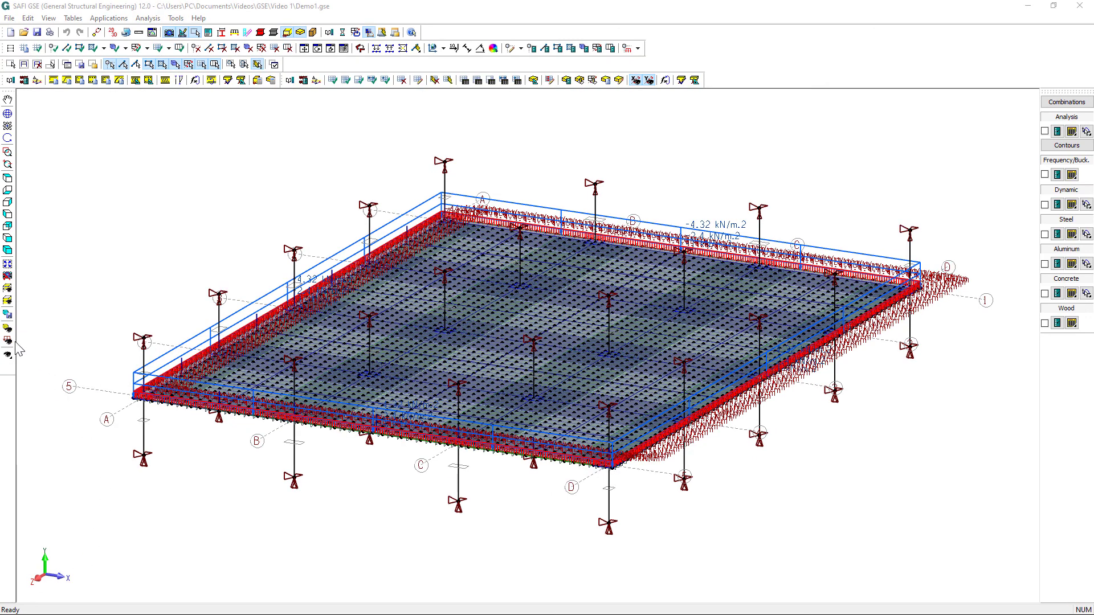
Turn off the display of all loads on the model by setting the load visibility to None.
{"action": "left_click", "coordinate": [8, 341]}
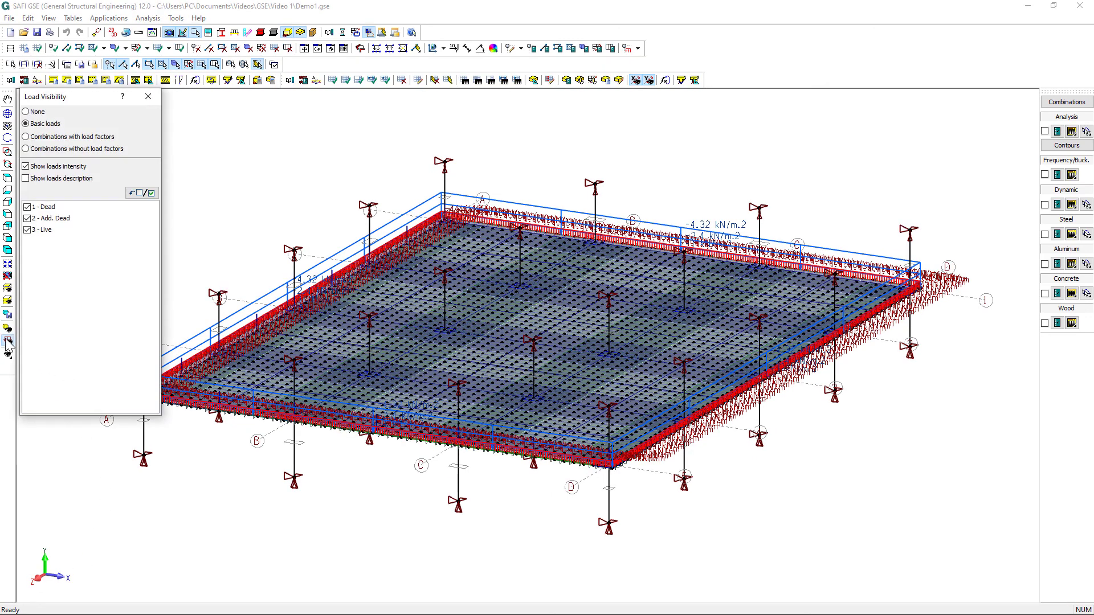
{"action": "left_click", "coordinate": [26, 167]}
{"action": "left_click", "coordinate": [26, 112]}
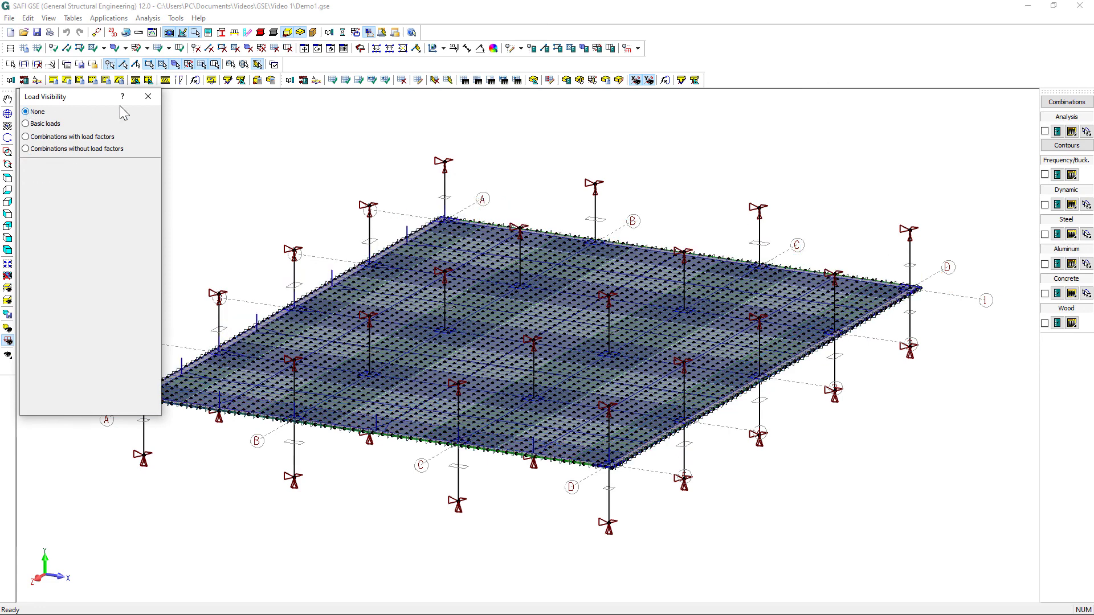
{"action": "left_click", "coordinate": [148, 97]}
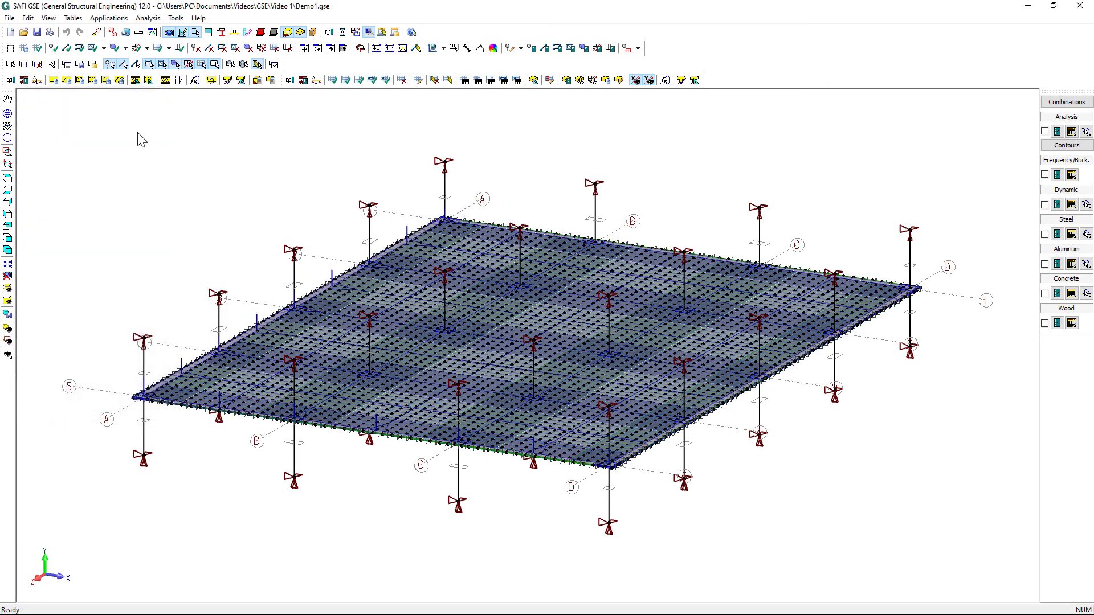
Hide the plate faces in the display options for plates and meshes.
{"action": "left_click", "coordinate": [152, 32]}
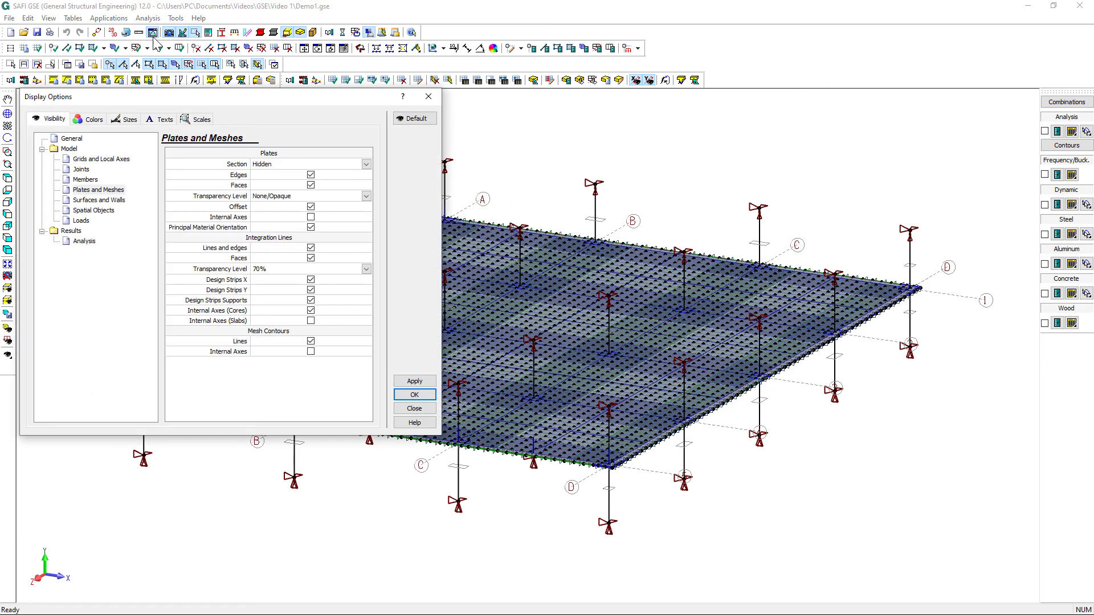
{"action": "left_click", "coordinate": [311, 184]}
{"action": "left_click", "coordinate": [415, 382]}
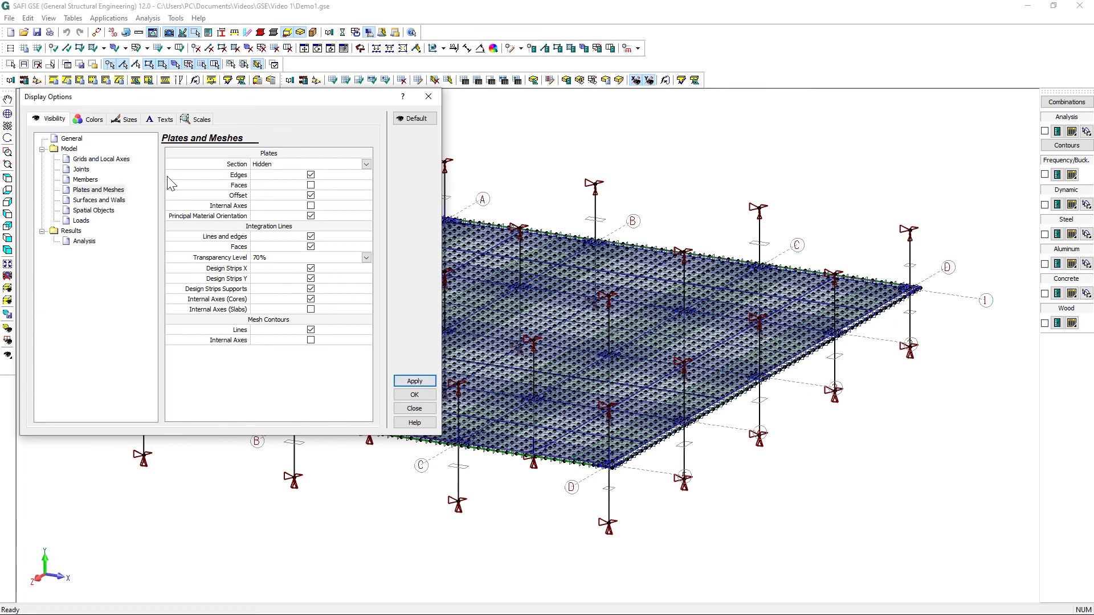
Reduce the display size of the joint markers to 10% and accept the display options.
{"action": "left_click", "coordinate": [127, 119]}
{"action": "left_click", "coordinate": [81, 159]}
{"action": "left_click", "coordinate": [267, 163]}
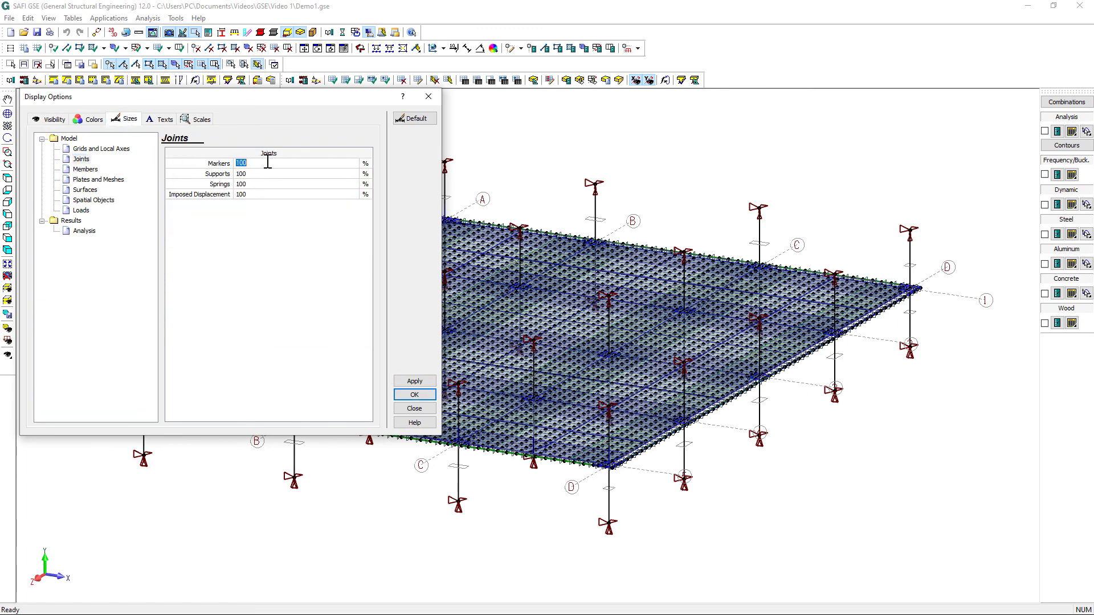
{"action": "type", "text": "10"}
{"action": "left_click", "coordinate": [406, 383]}
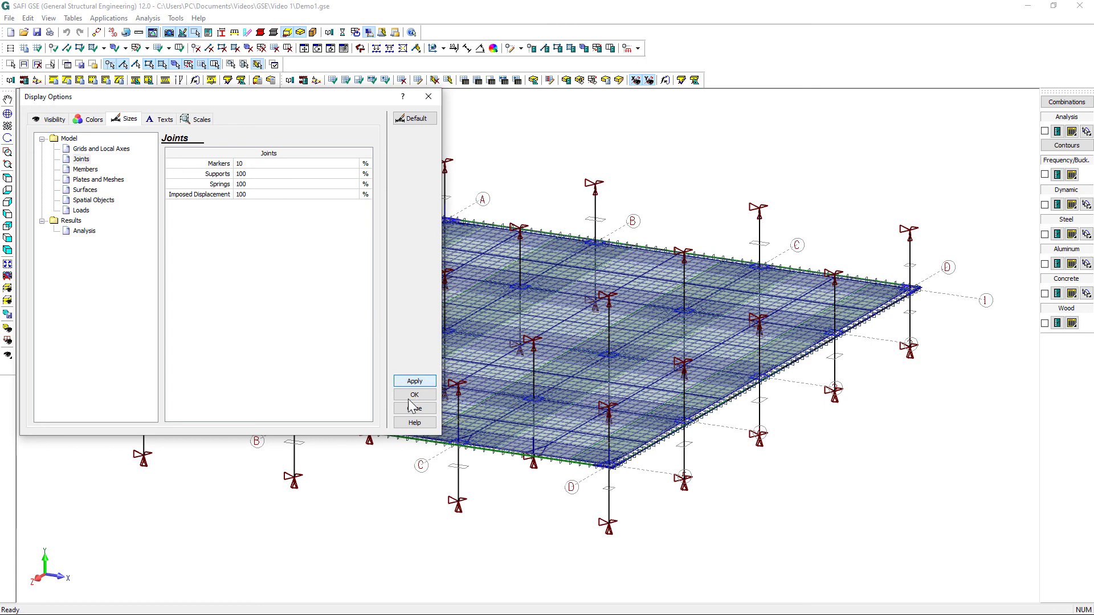
{"action": "left_click", "coordinate": [419, 397]}
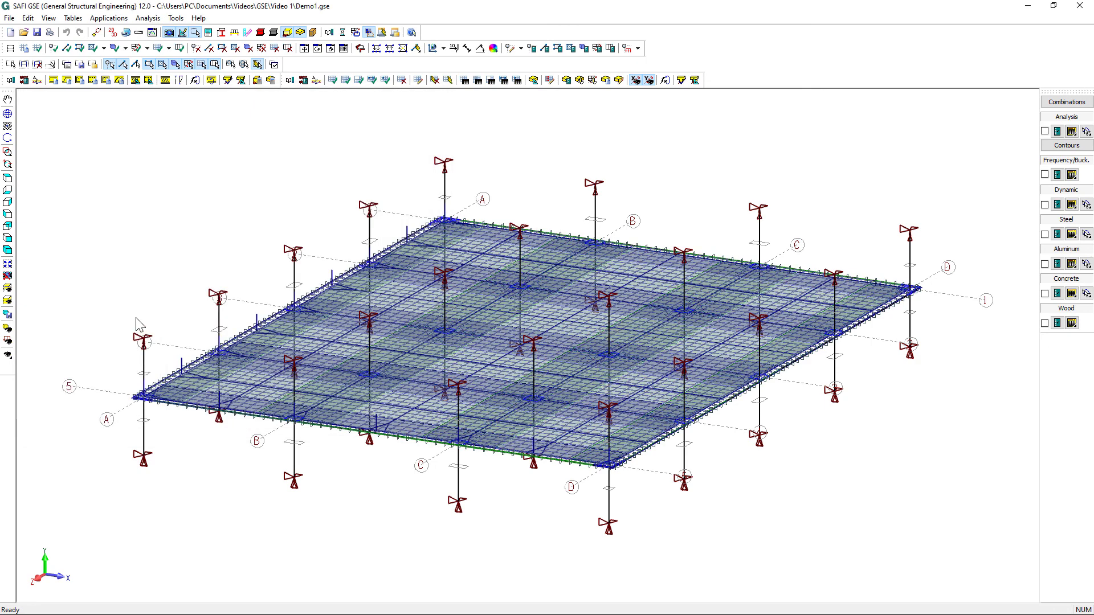
Fetch the selection group Perimeter and hide the selected members along the slab's edges.
{"action": "left_click", "coordinate": [80, 65]}
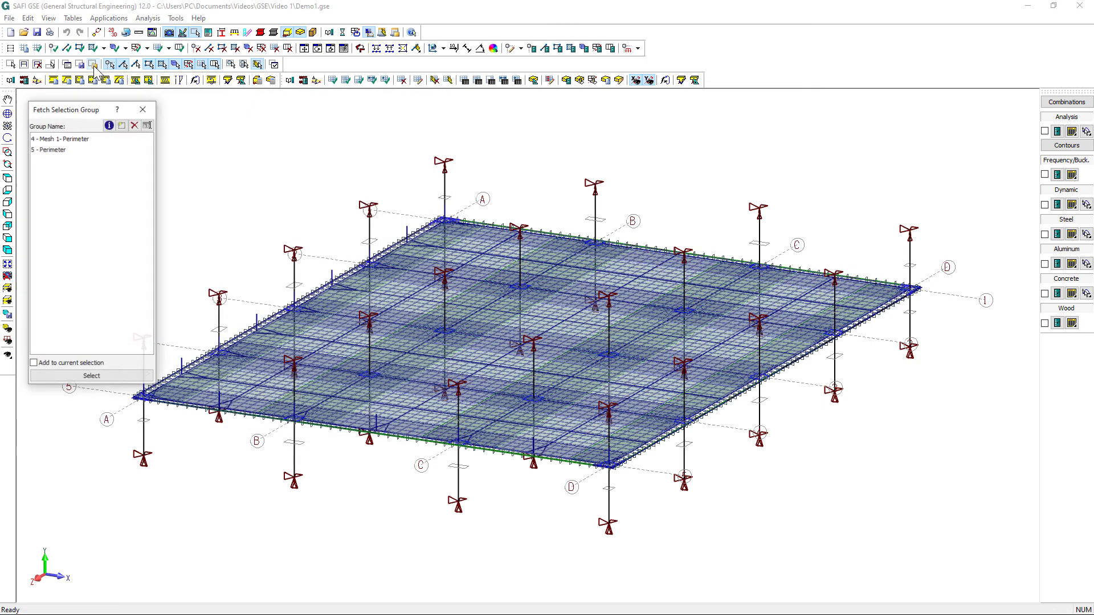
{"action": "left_click", "coordinate": [55, 150]}
{"action": "left_click", "coordinate": [143, 109]}
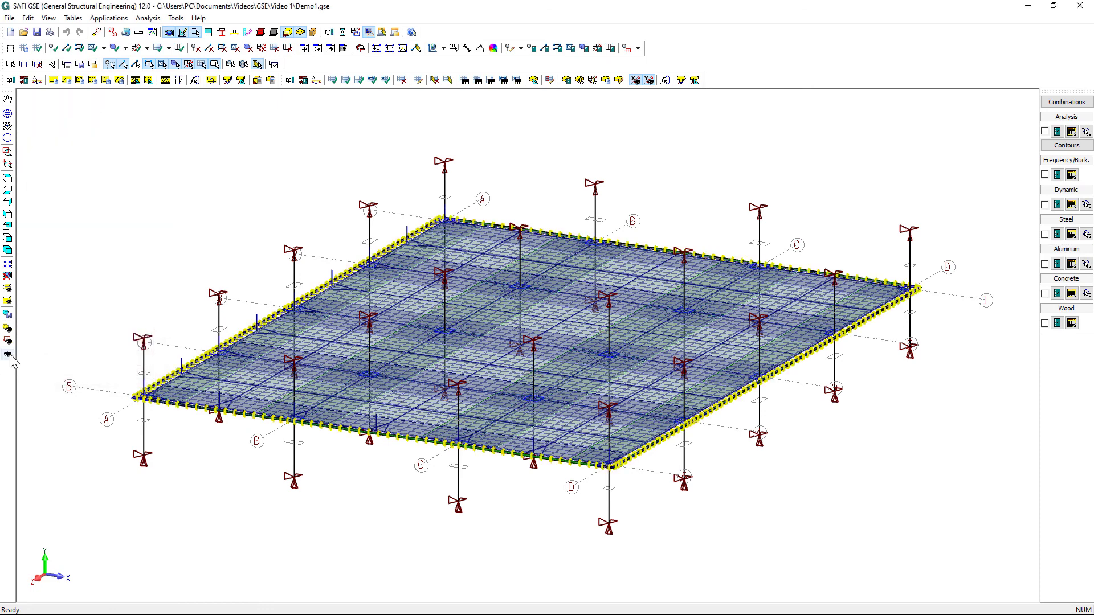
{"action": "left_click", "coordinate": [8, 354]}
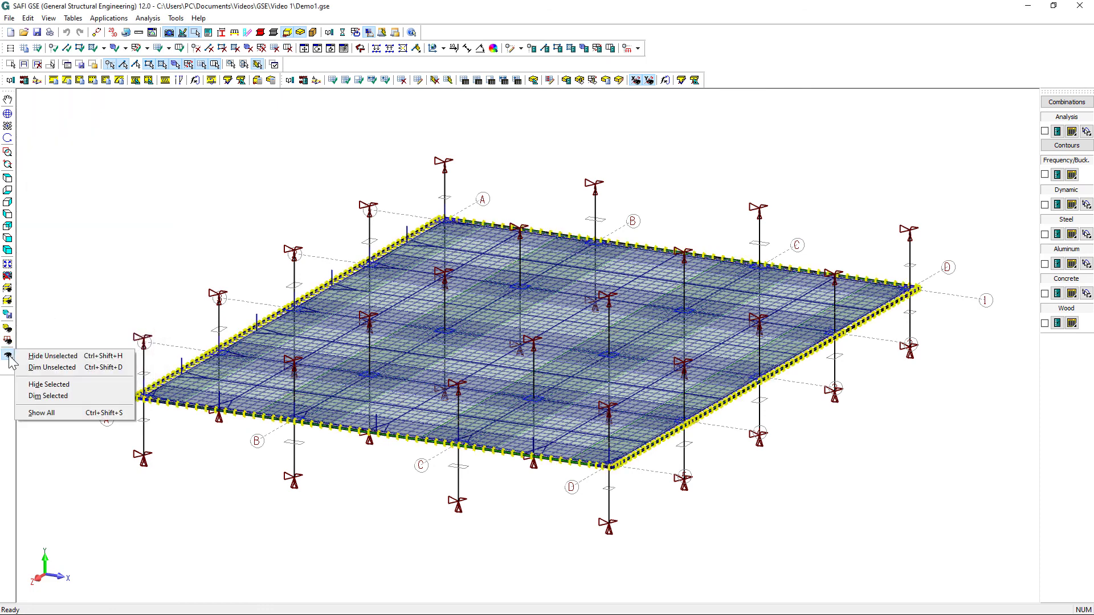
{"action": "left_click", "coordinate": [83, 388]}
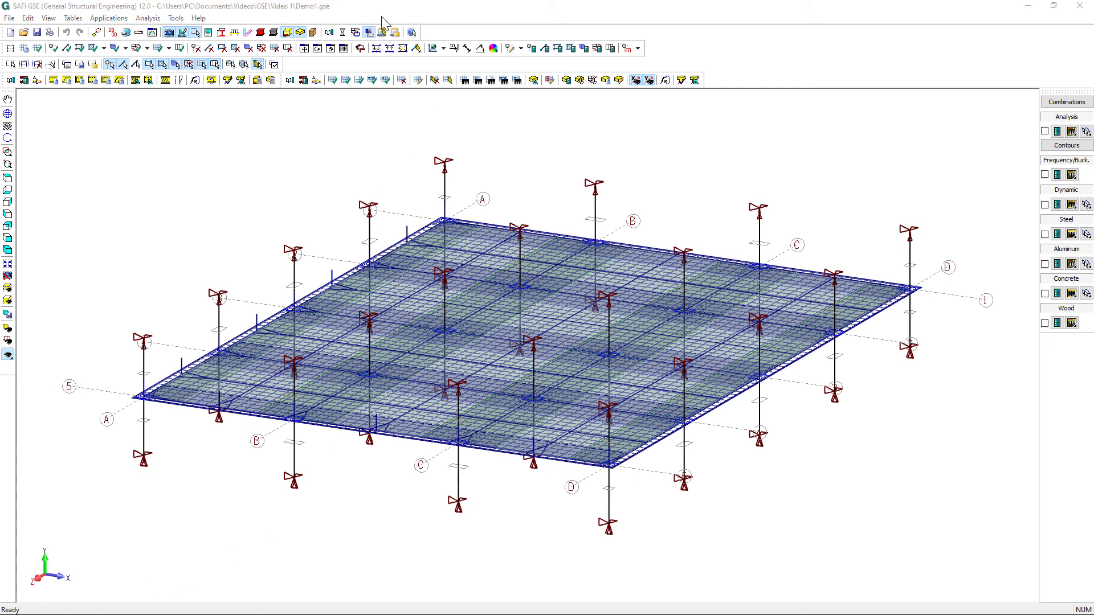
Set up a static linear analysis with Design - Reinforced Concrete (CSA A23.3-14) and cracked deflections calculated in 3 loading steps.
{"action": "left_click", "coordinate": [344, 34]}
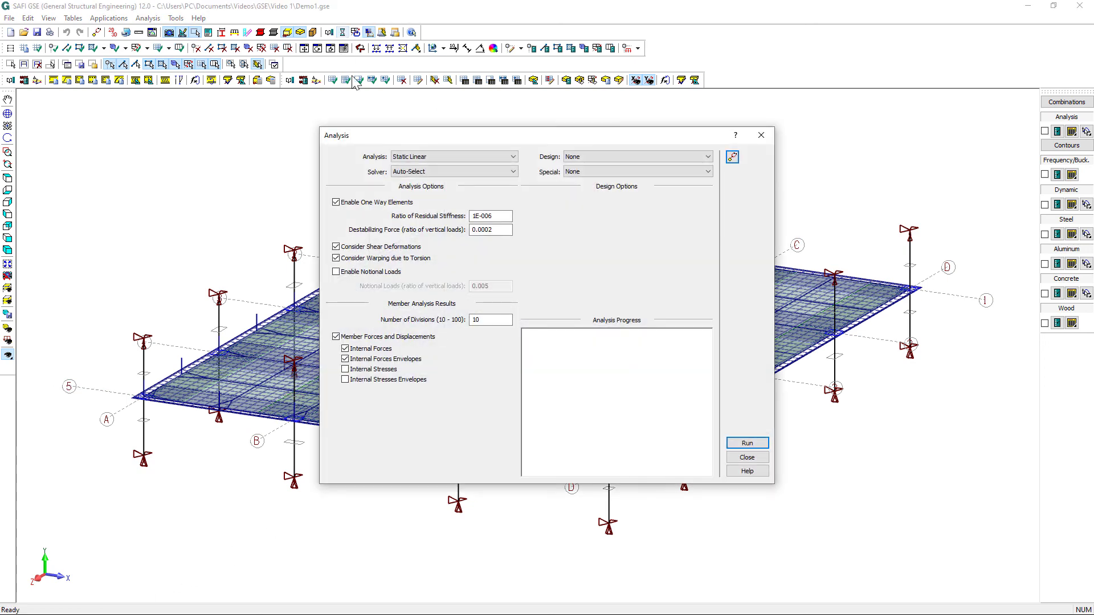
{"action": "left_click", "coordinate": [611, 160]}
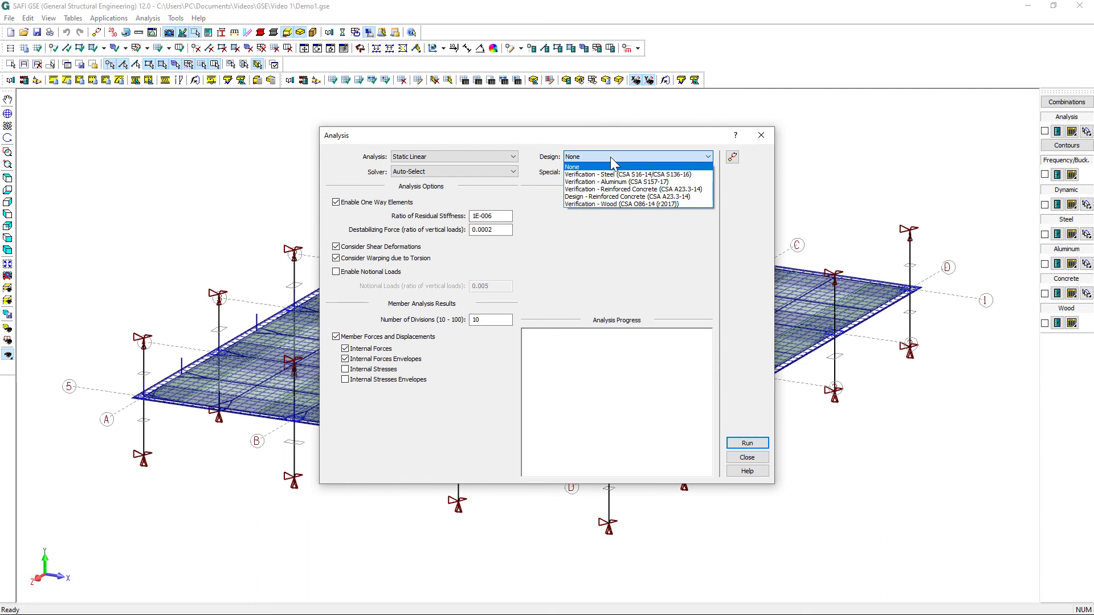
{"action": "left_click", "coordinate": [620, 197]}
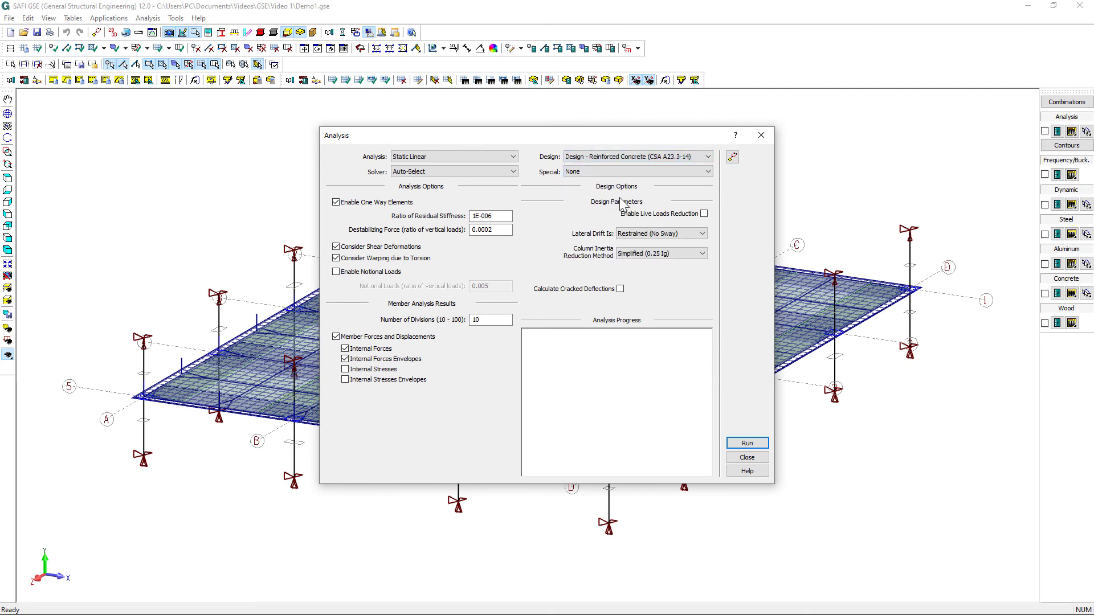
{"action": "left_click", "coordinate": [620, 289]}
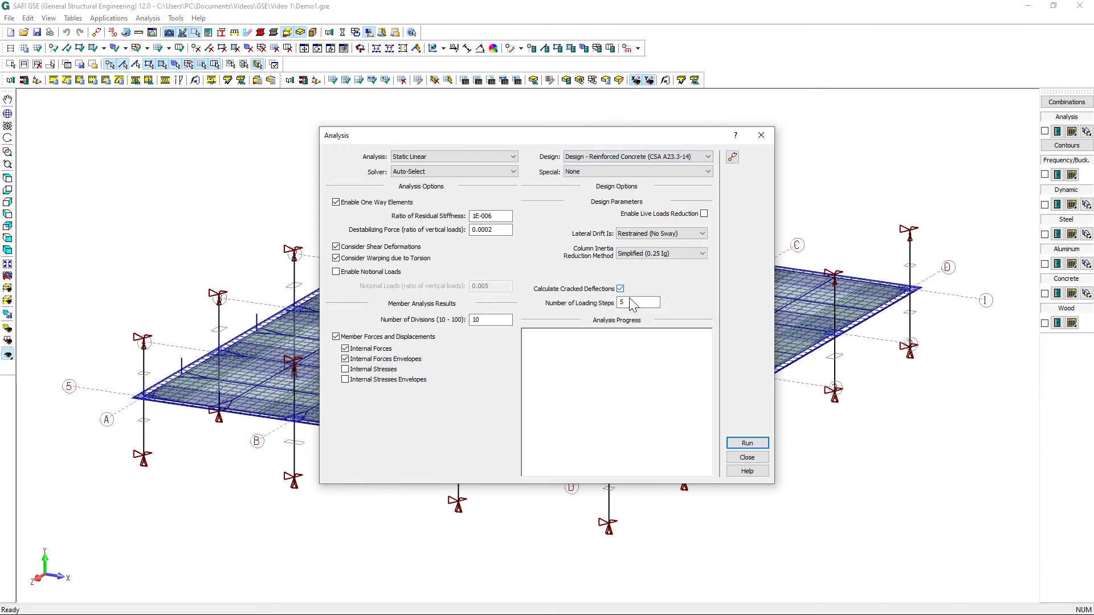
{"action": "double_click", "coordinate": [612, 302]}
{"action": "type", "text": "3"}
Run the analysis, saving the model changes, and close the analysis dialog once the calculation is finished.
{"action": "left_click", "coordinate": [761, 446]}
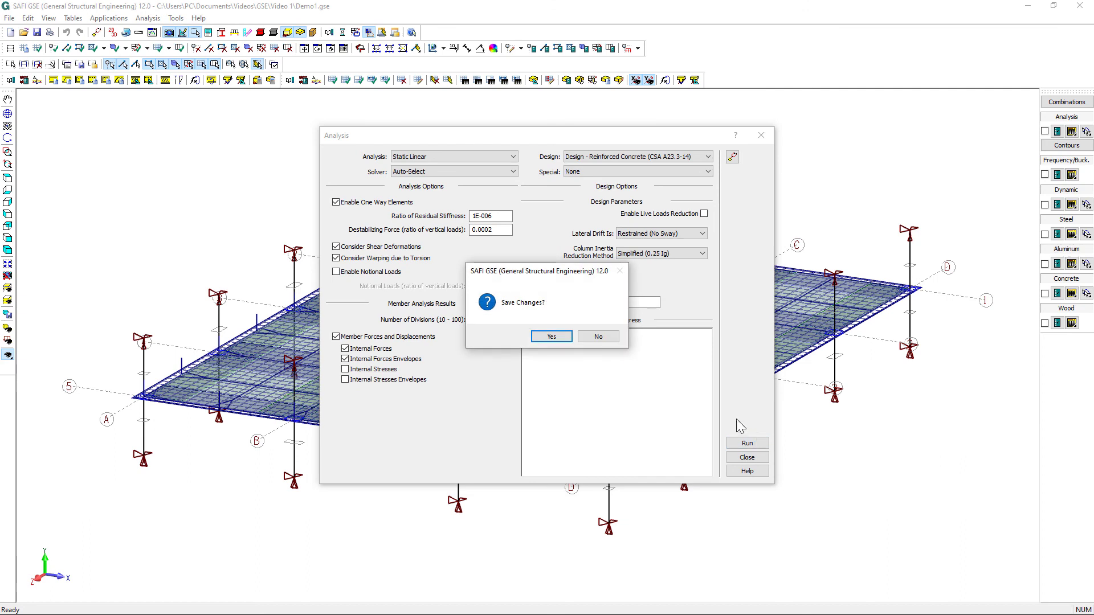
{"action": "left_click", "coordinate": [559, 339]}
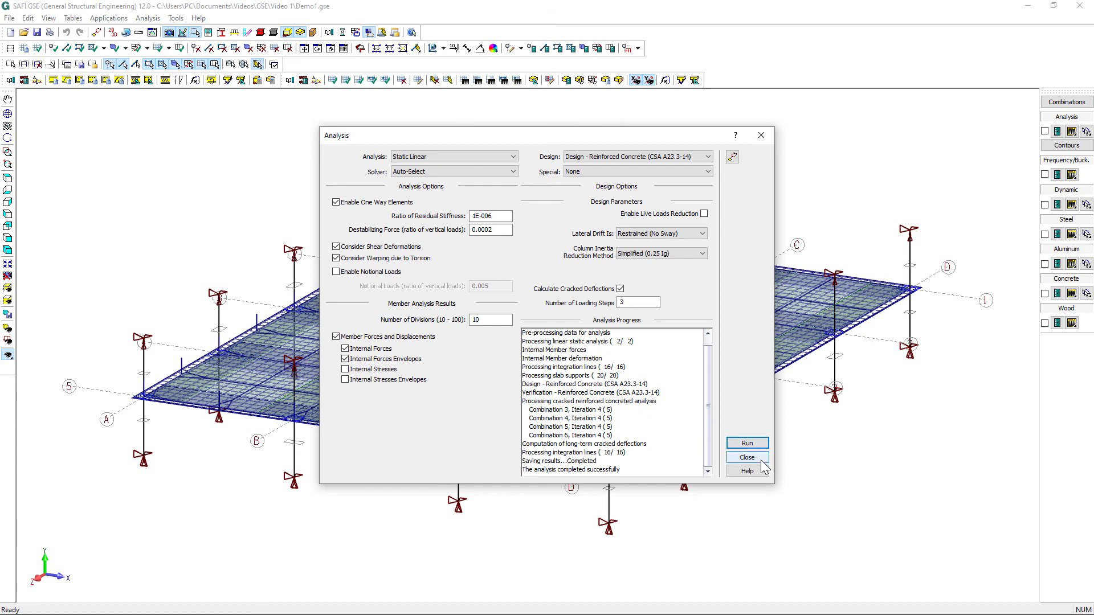
{"action": "left_click", "coordinate": [747, 458]}
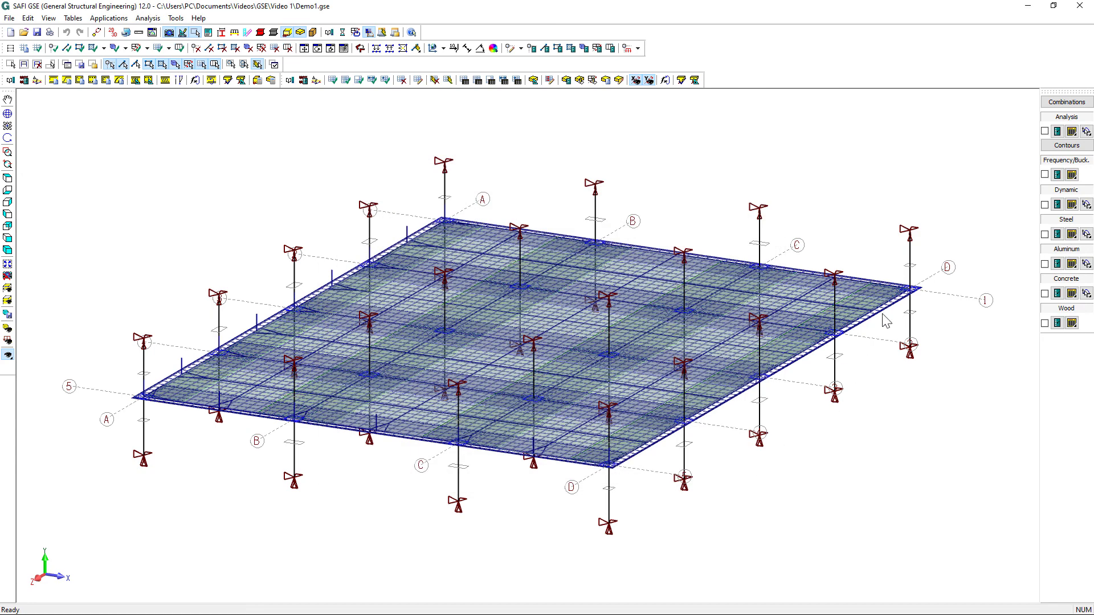
Restrict the displayed results to load combination 6 - C: D+SD+L.
{"action": "left_click", "coordinate": [1062, 104]}
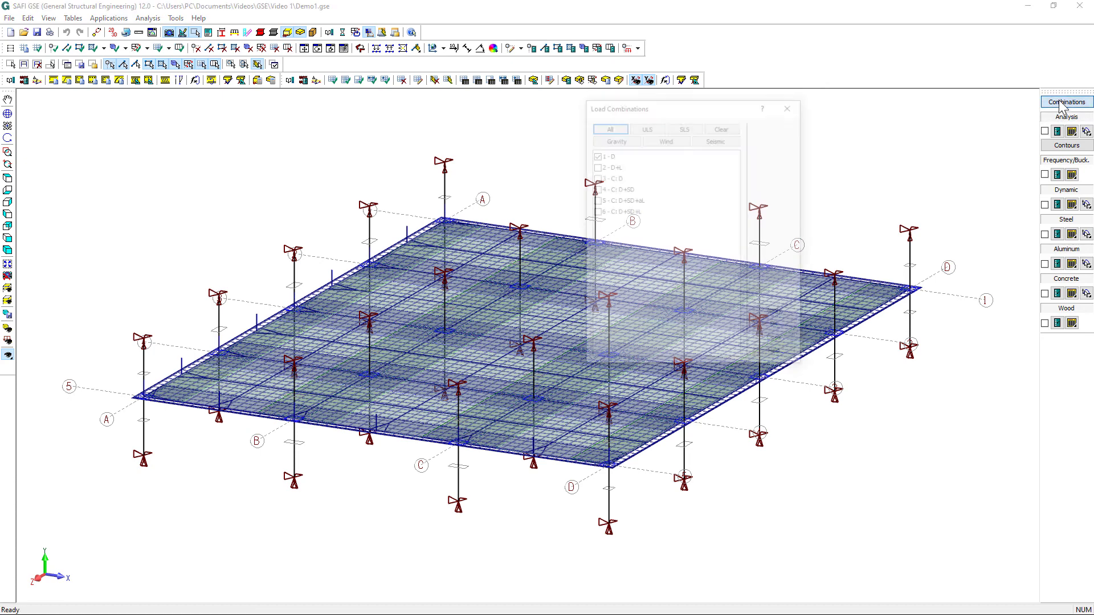
{"action": "left_click", "coordinate": [1062, 103]}
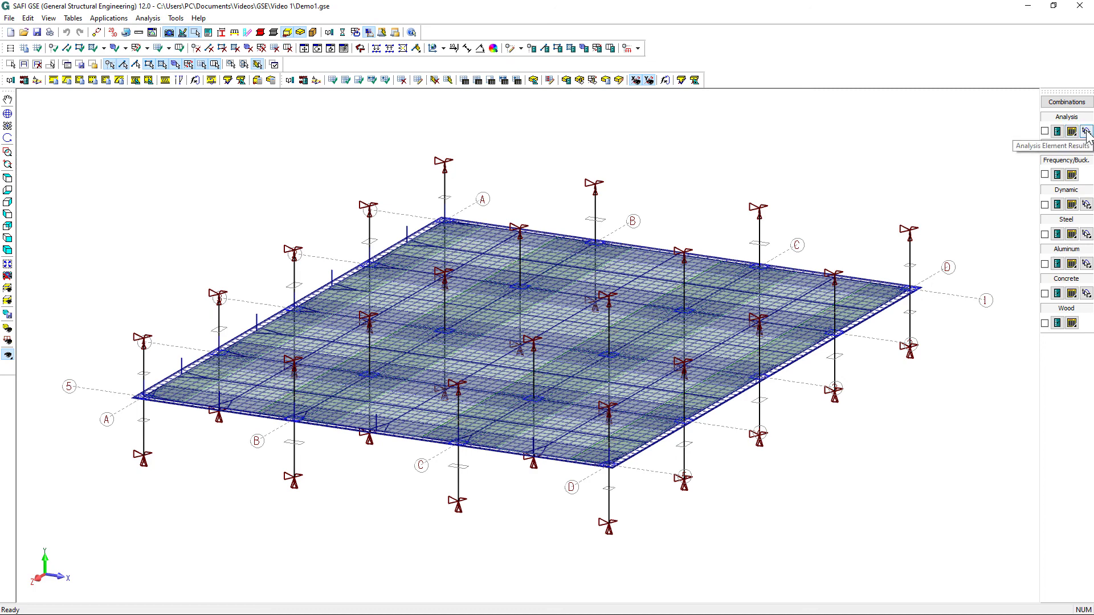
{"action": "left_click", "coordinate": [1068, 103]}
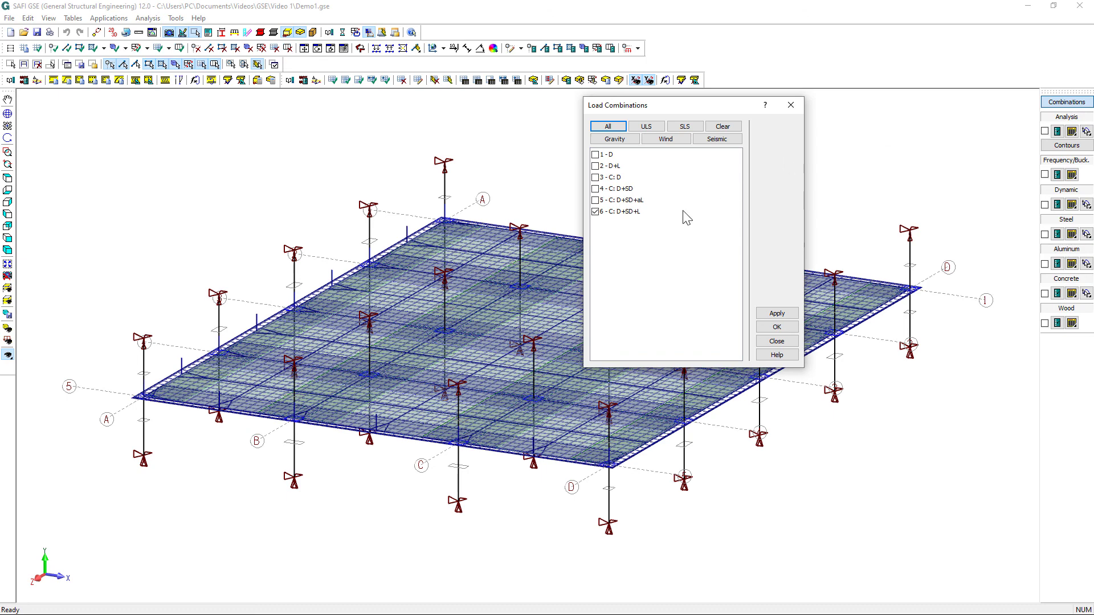
{"action": "left_click", "coordinate": [596, 212]}
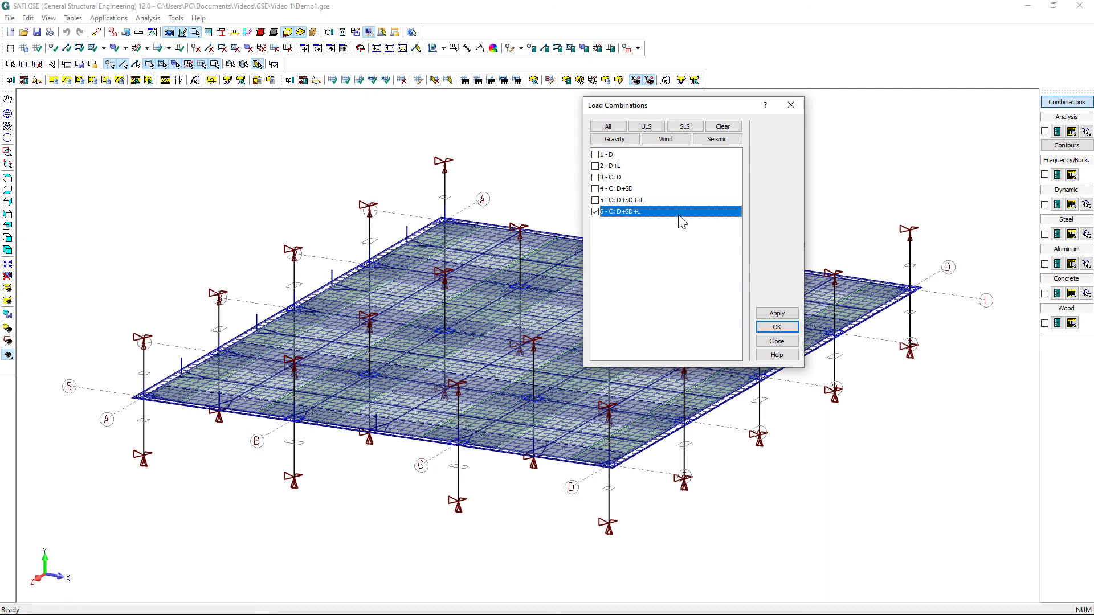
{"action": "left_click", "coordinate": [776, 327]}
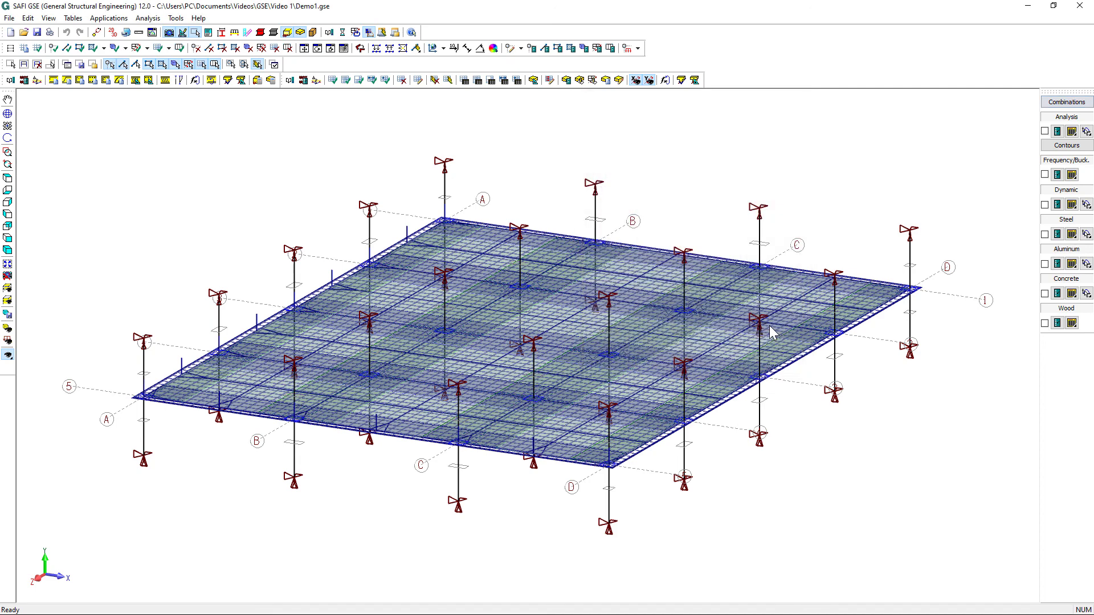
Display the internal deformations from the static analysis and examine the slab's deflected shape.
{"action": "left_click", "coordinate": [1057, 131]}
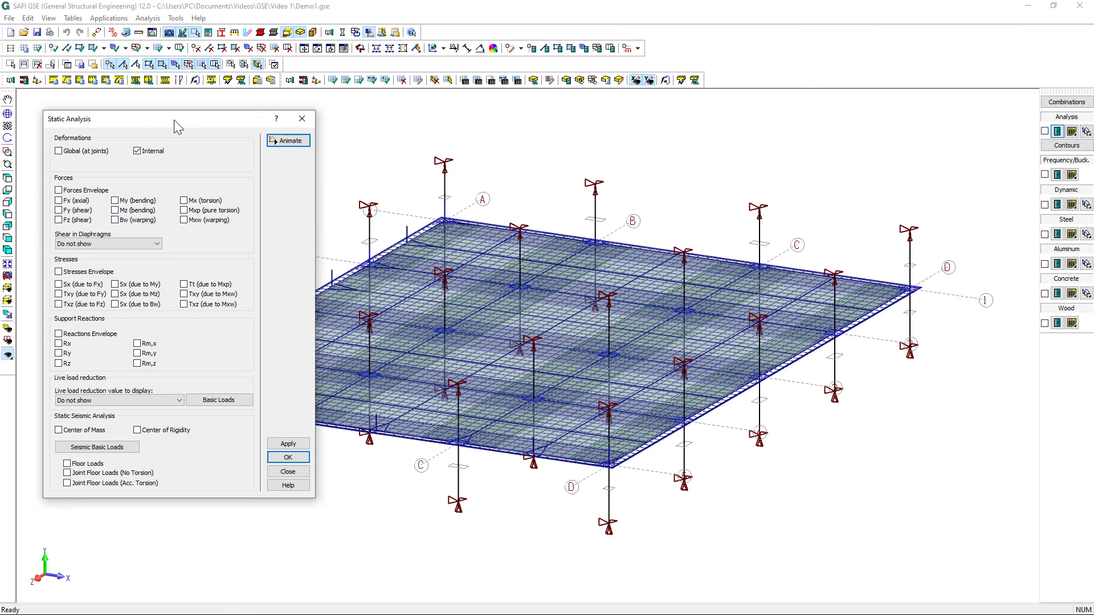
{"action": "left_click", "coordinate": [289, 457]}
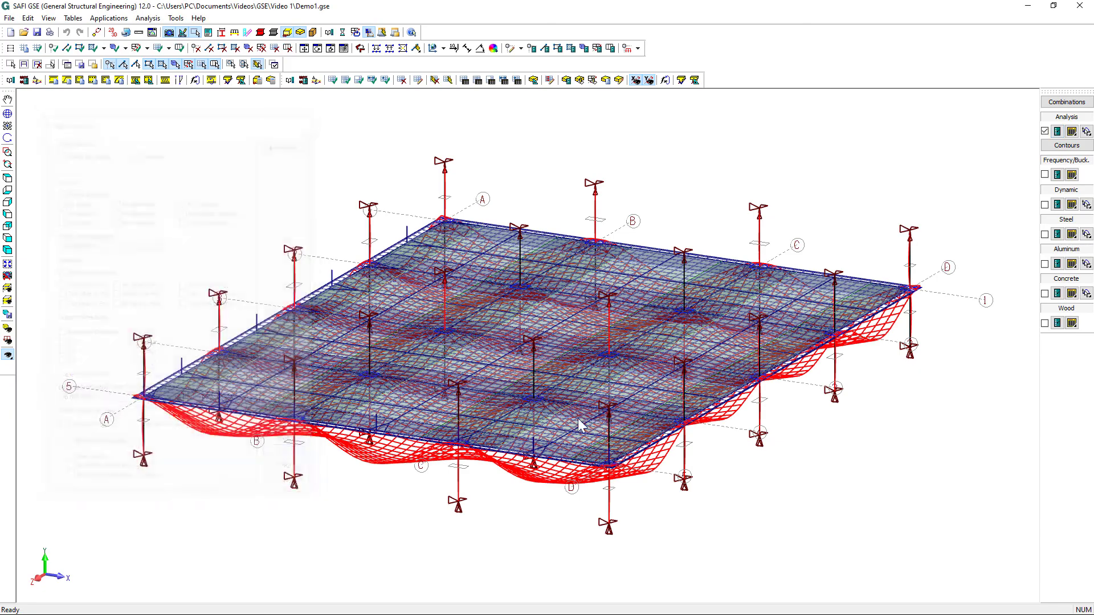
{"action": "mouse_move", "coordinate": [725, 454]}
{"action": "middle_mouse_down"}
{"action": "mouse_move", "coordinate": [684, 423]}
{"action": "mouse_move", "coordinate": [694, 445]}
{"action": "mouse_move", "coordinate": [732, 452]}
{"action": "middle_mouse_up"}
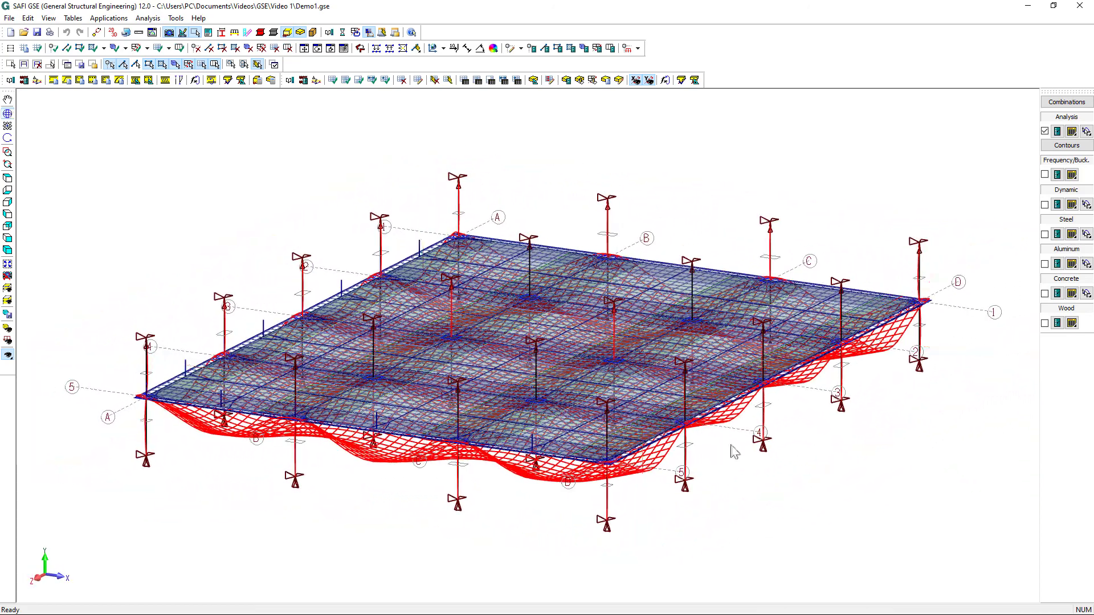
Replace the internal deformations with the Mz bending moment diagrams and examine them over the slab.
{"action": "left_click", "coordinate": [1058, 131]}
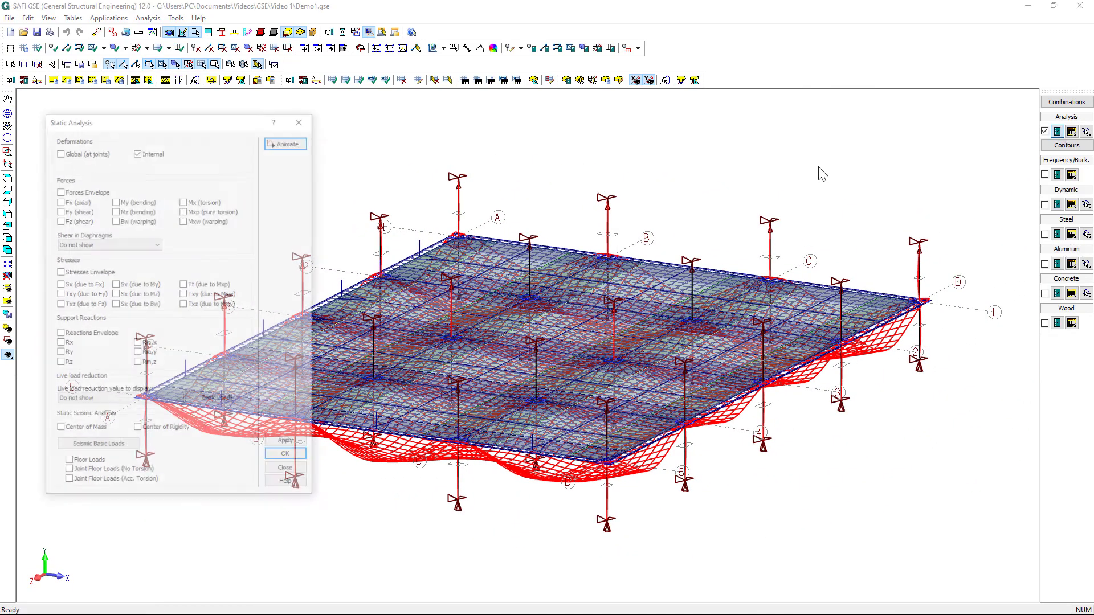
{"action": "left_click", "coordinate": [137, 151]}
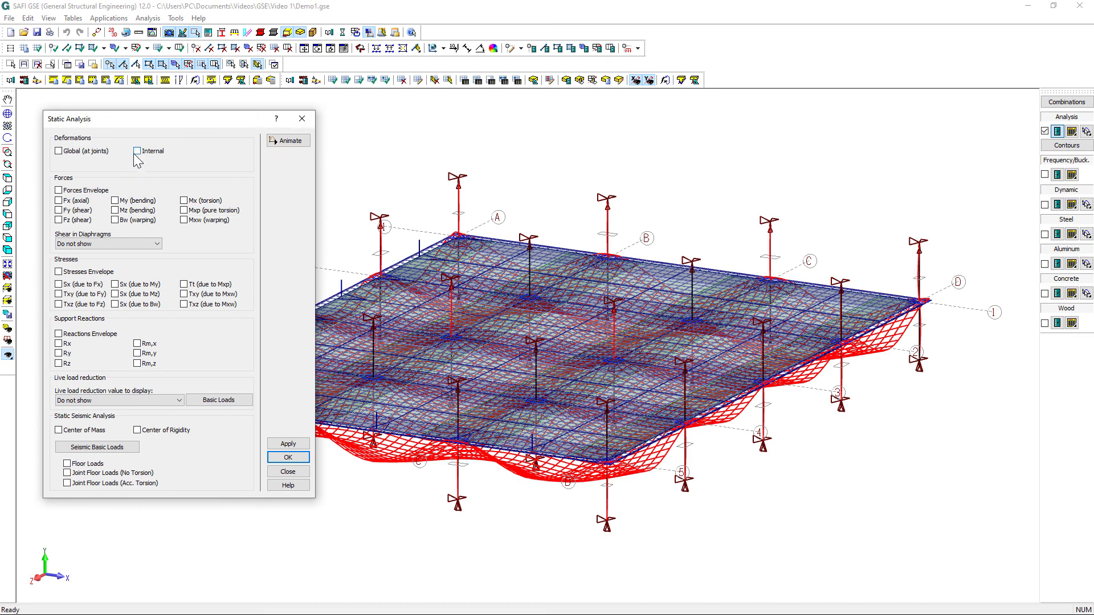
{"action": "left_click", "coordinate": [115, 210]}
{"action": "left_click", "coordinate": [290, 444]}
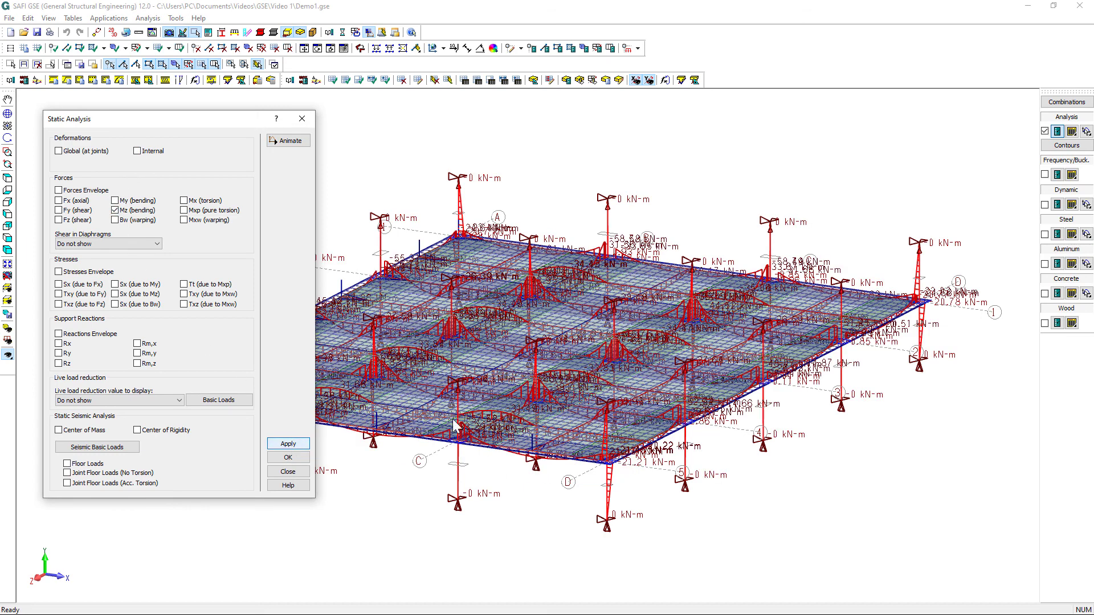
{"action": "mouse_move", "coordinate": [616, 355]}
{"action": "middle_mouse_down"}
{"action": "mouse_move", "coordinate": [603, 374]}
{"action": "mouse_move", "coordinate": [593, 353]}
{"action": "mouse_move", "coordinate": [623, 350]}
{"action": "middle_mouse_up"}
{"action": "scroll", "coordinate": [613, 377], "scroll_direction": "up", "scroll_amount": 3}
{"action": "scroll", "coordinate": [611, 369], "scroll_direction": "up", "scroll_amount": 2}
{"action": "scroll", "coordinate": [624, 350], "scroll_direction": "down", "scroll_amount": 5}
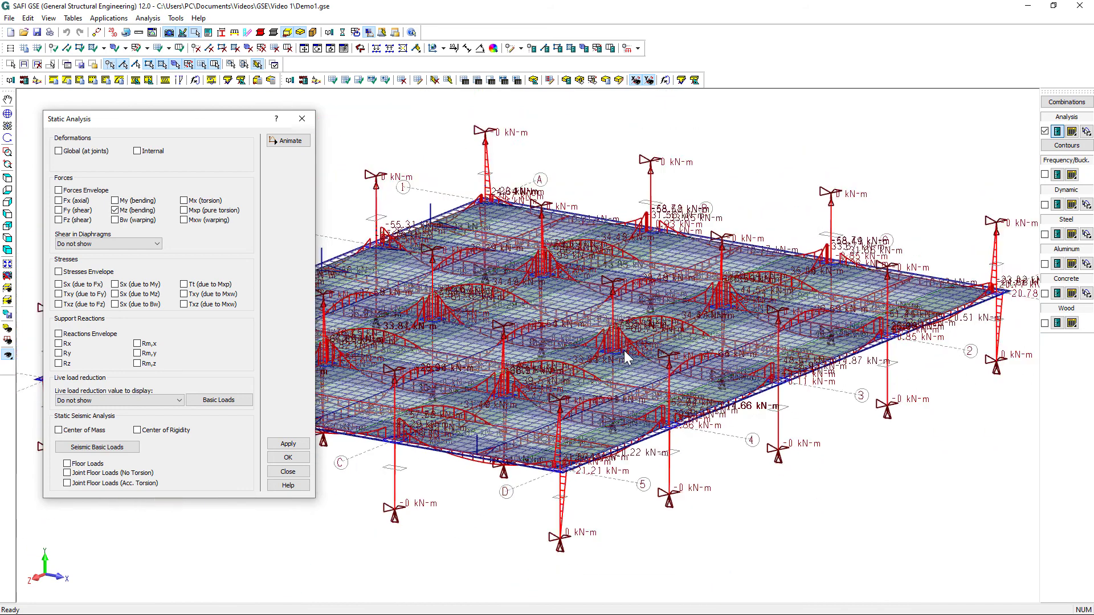
Replace the Mz bending moment diagrams with the Fy shear diagrams and examine them over the slab.
{"action": "left_click", "coordinate": [115, 210]}
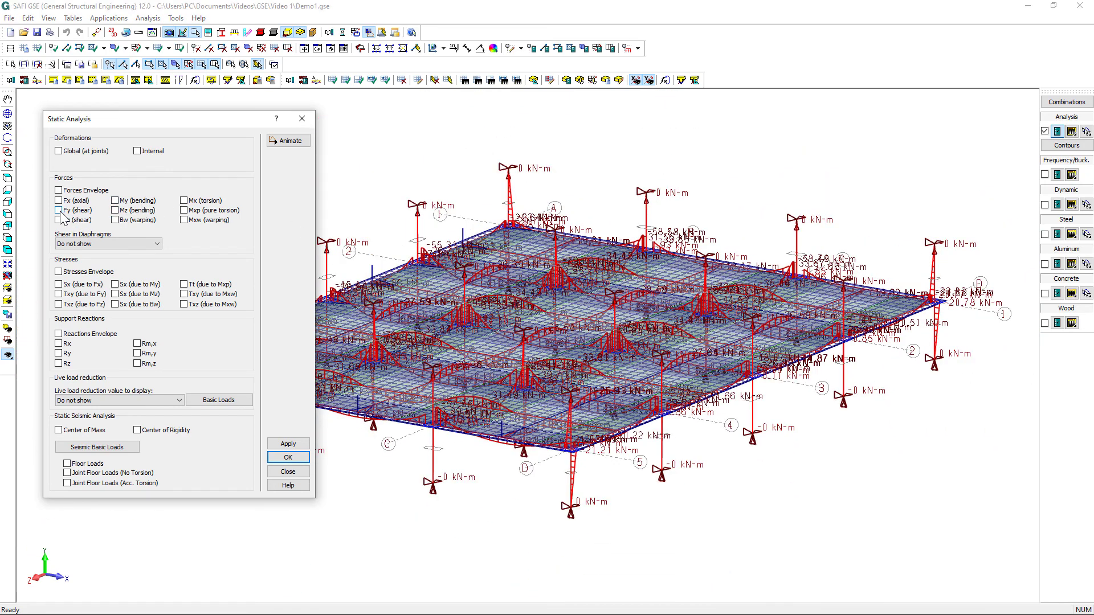
{"action": "left_click", "coordinate": [288, 444]}
{"action": "middle_click_drag", "start_coordinate": [596, 357], "coordinate": [459, 374]}
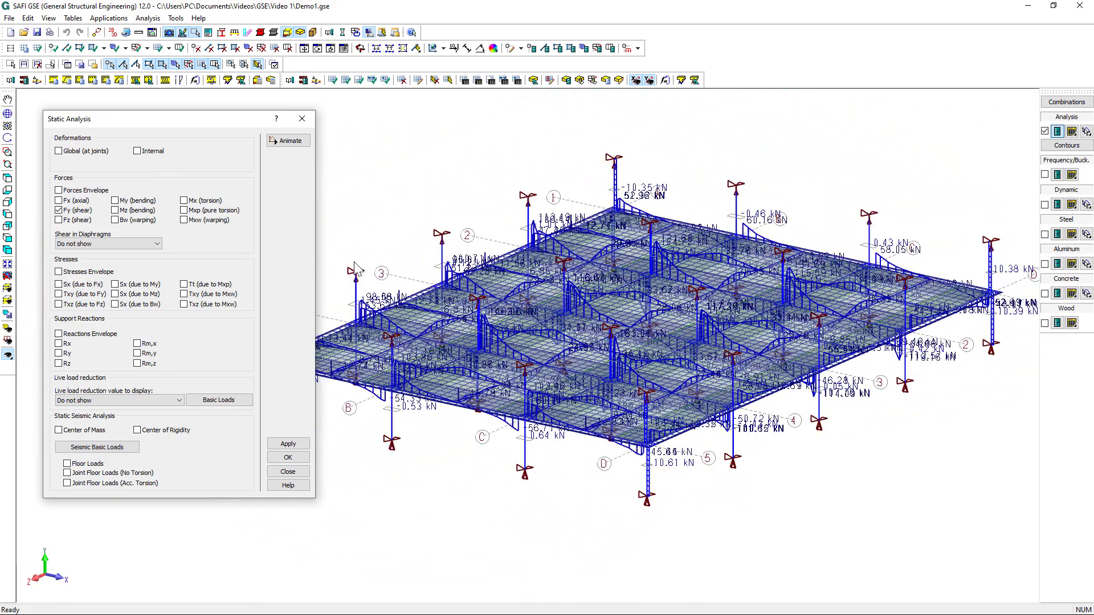
Remove the Fy shear diagrams and hide the integration lines that run across the X direction.
{"action": "left_click", "coordinate": [67, 211]}
{"action": "left_click", "coordinate": [280, 459]}
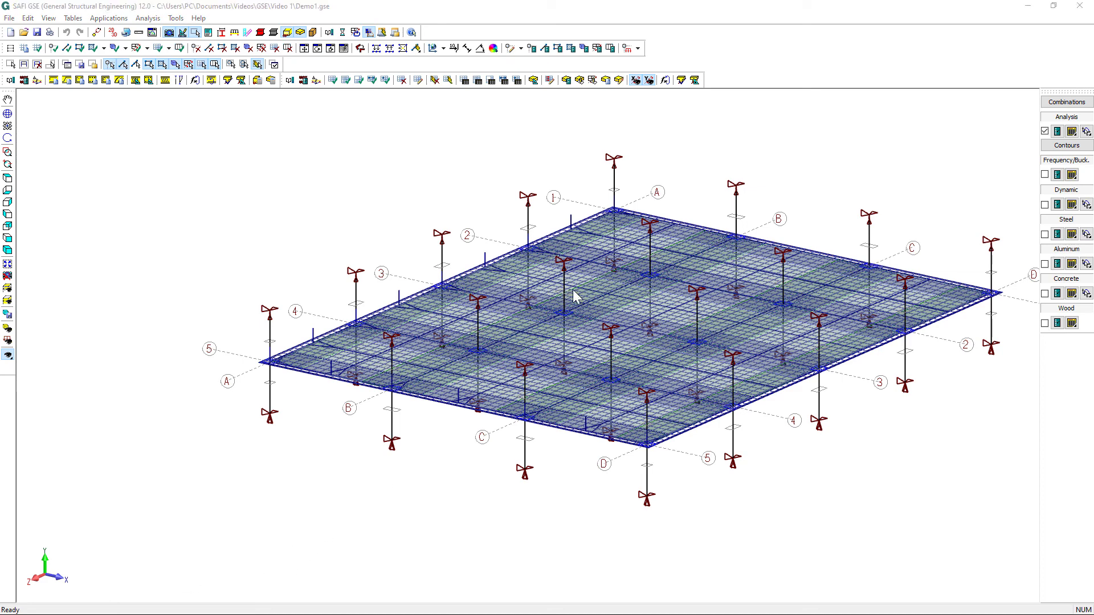
{"action": "left_click", "coordinate": [649, 81]}
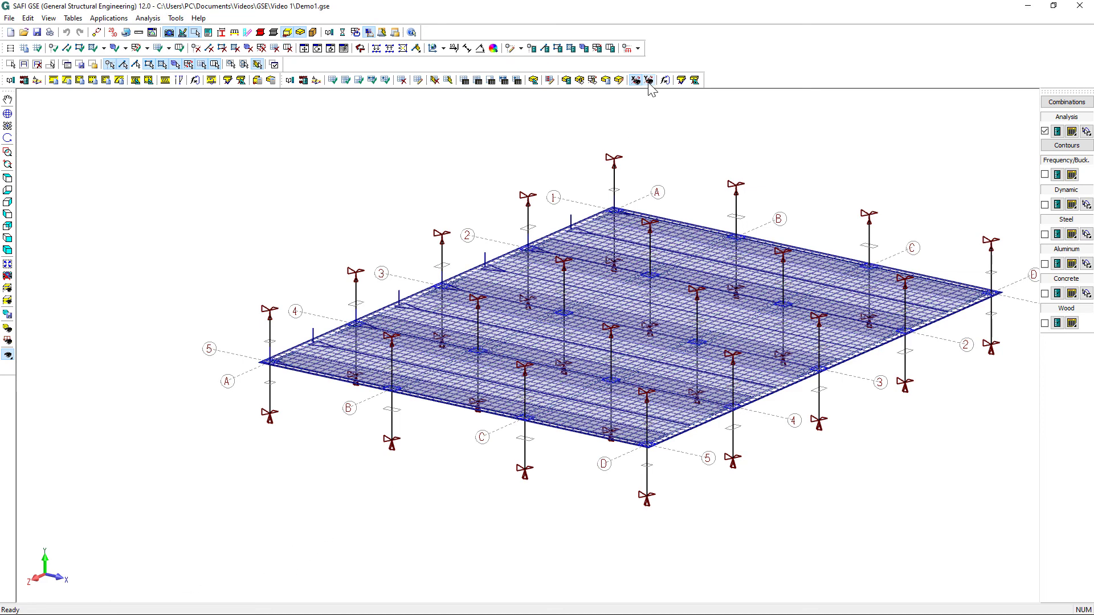
Open the slab integration line forces for the strip along grid 2 and plot mz,des Mean against position for the Envelope.
{"action": "left_click", "coordinate": [1086, 131]}
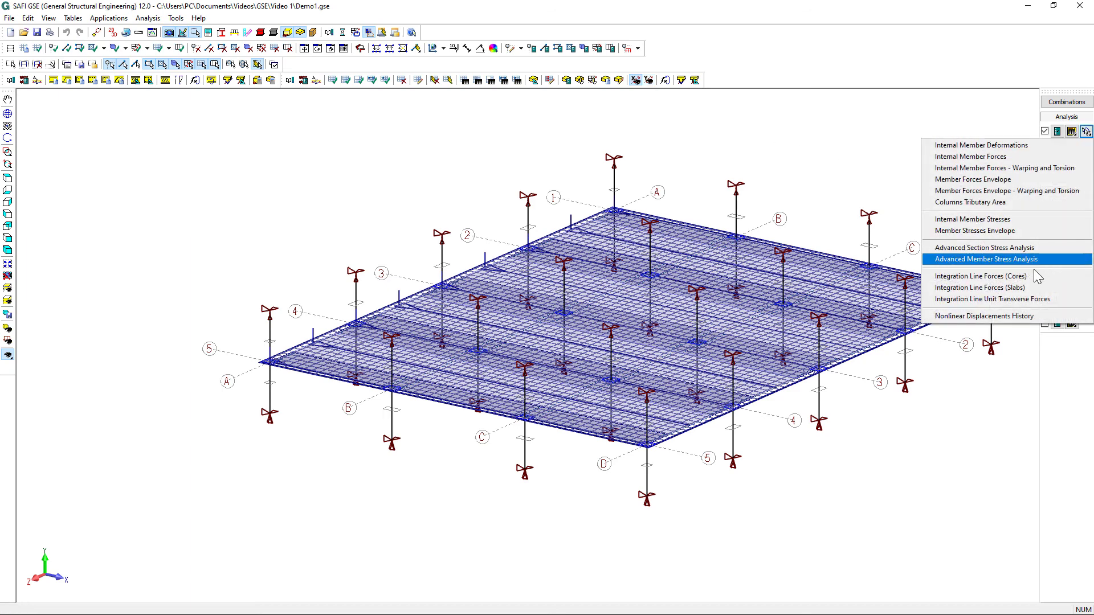
{"action": "left_click", "coordinate": [1003, 288]}
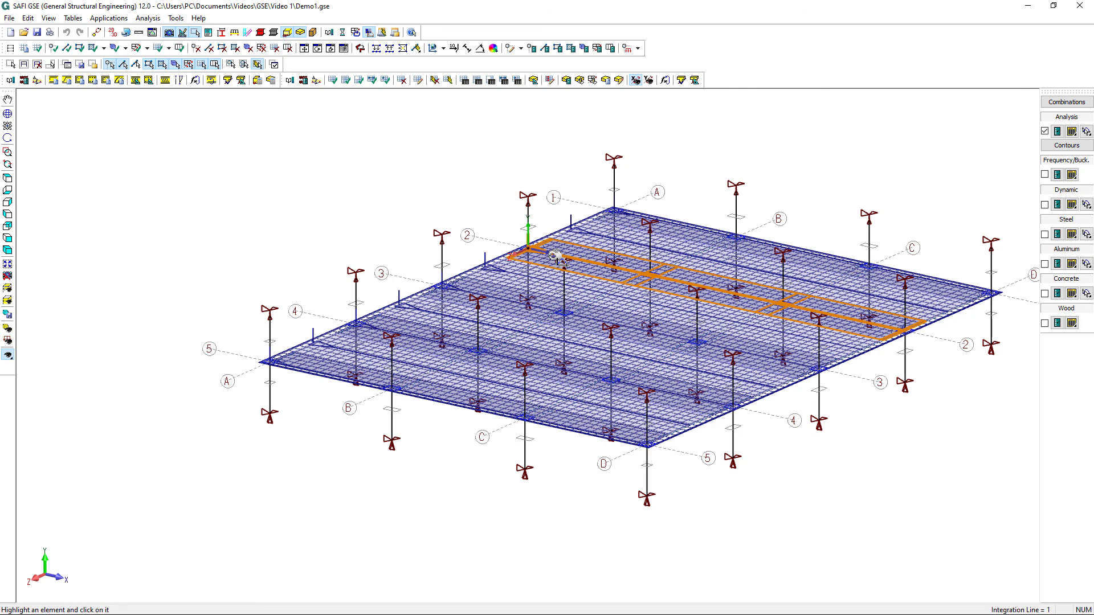
{"action": "left_click", "coordinate": [561, 262]}
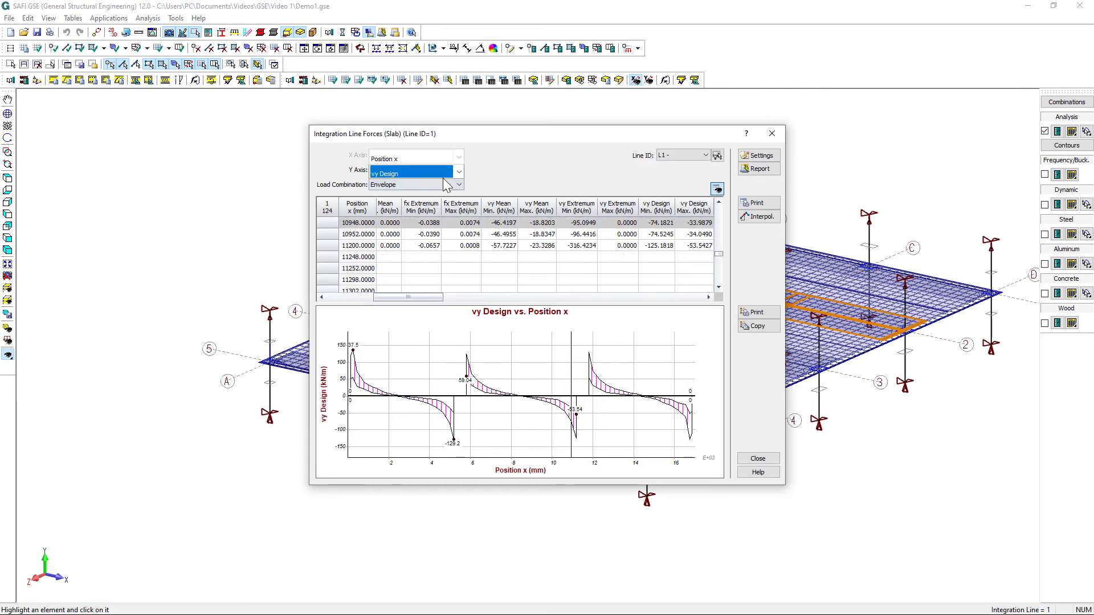
{"action": "left_click", "coordinate": [422, 184]}
{"action": "left_click", "coordinate": [423, 184]}
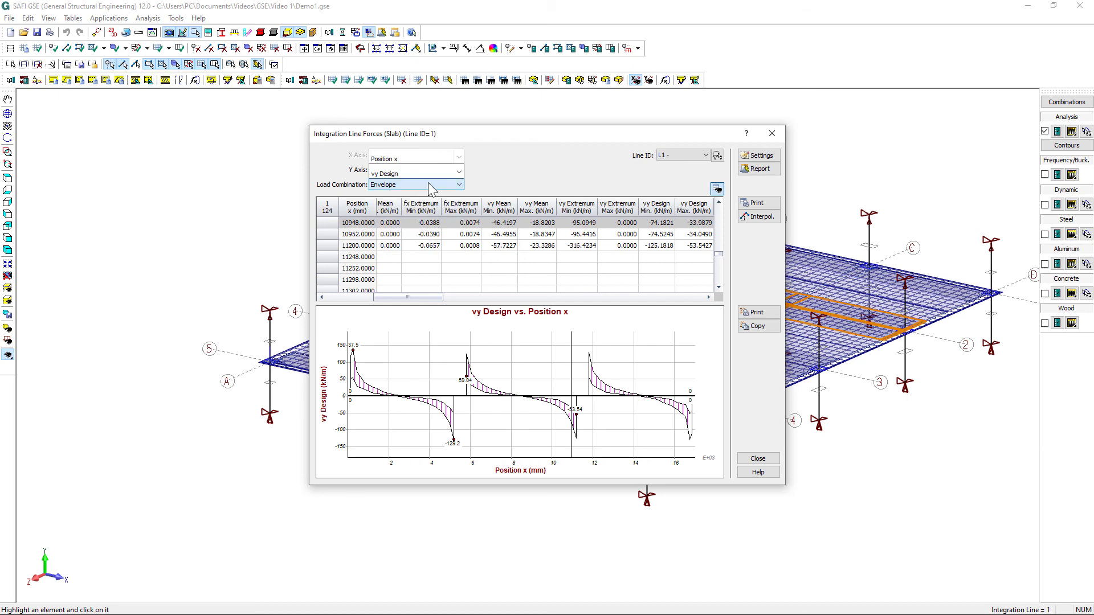
{"action": "left_click", "coordinate": [459, 171]}
{"action": "left_click_drag", "start_coordinate": [462, 225], "coordinate": [461, 231]}
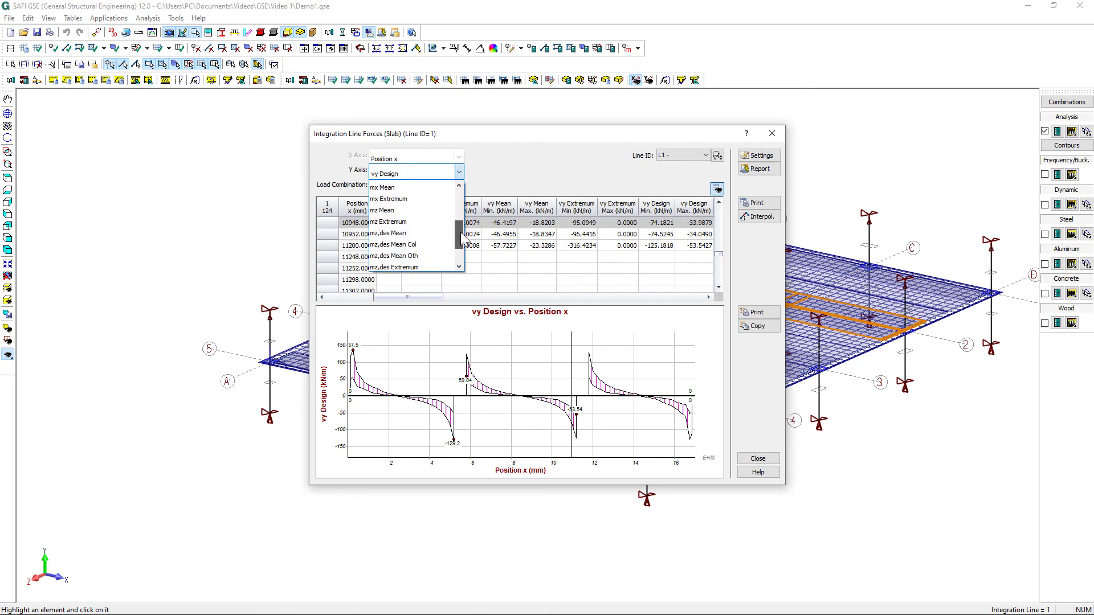
{"action": "left_click", "coordinate": [436, 235]}
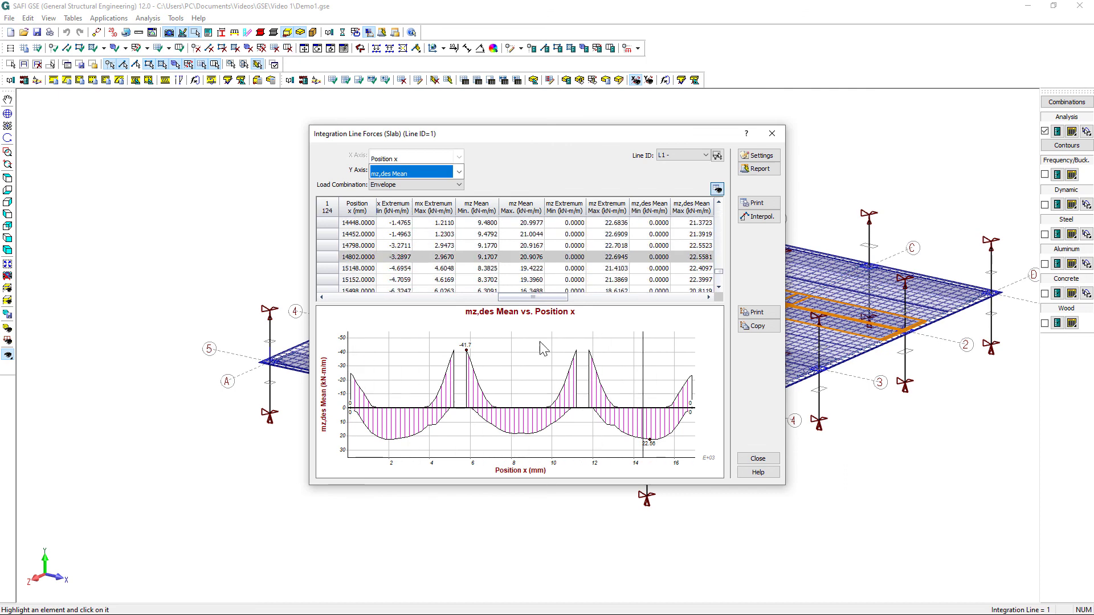
Plot mz Extremum along the integration line, review the curve and close the slab force results.
{"action": "left_click", "coordinate": [459, 172]}
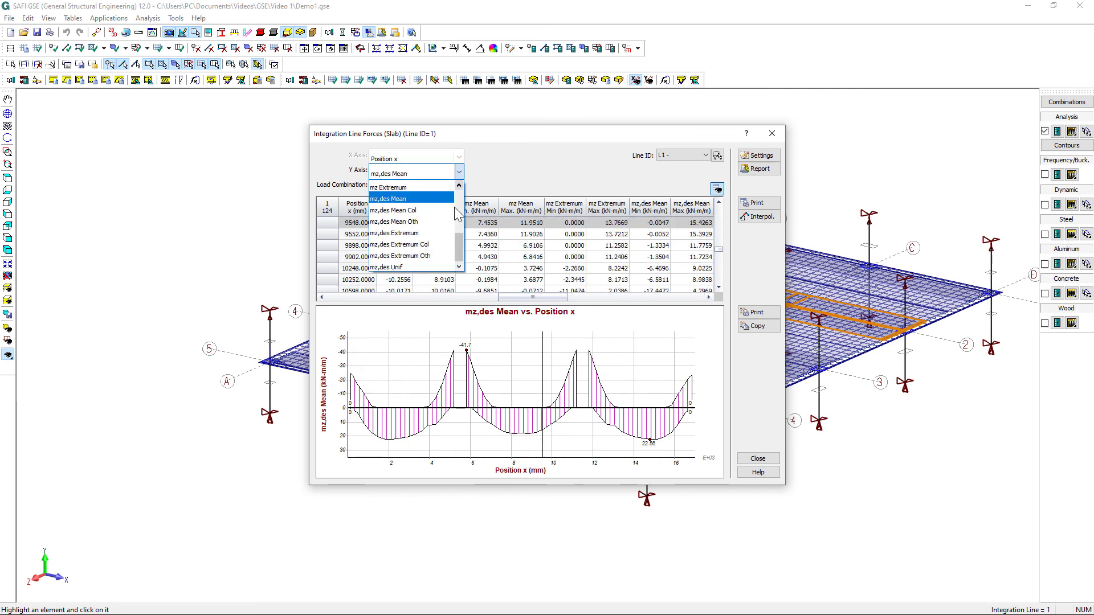
{"action": "left_click", "coordinate": [459, 187]}
{"action": "left_click", "coordinate": [439, 200]}
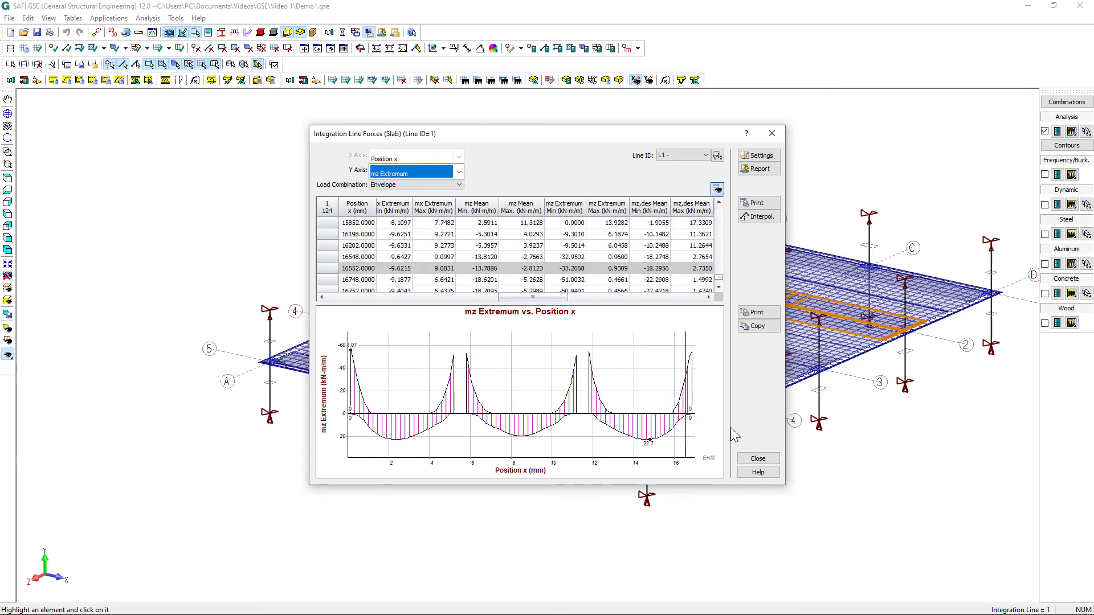
{"action": "left_click", "coordinate": [758, 459]}
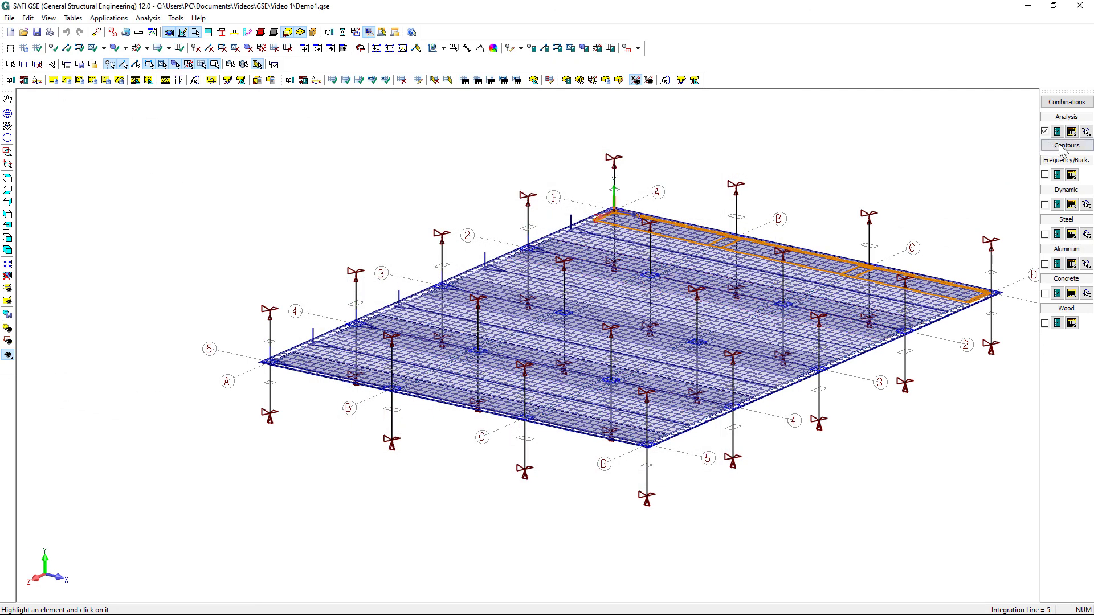
Display the integration line unit transverse forces, examine mz,des at successive divisions of line 1 for combination 1 - D, and close the results.
{"action": "left_click", "coordinate": [1086, 132]}
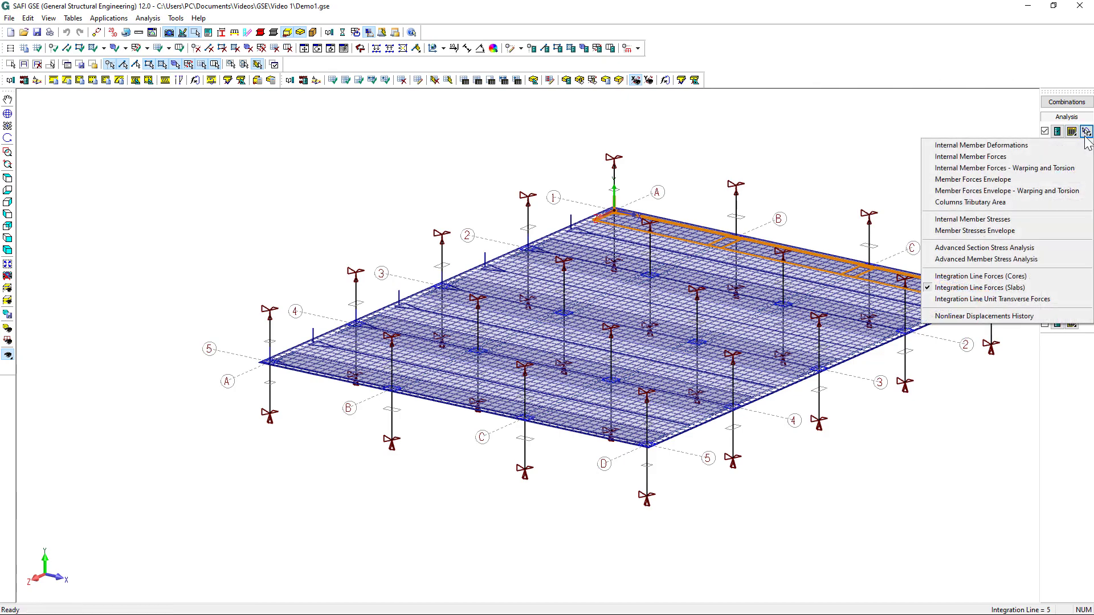
{"action": "left_click", "coordinate": [1031, 298]}
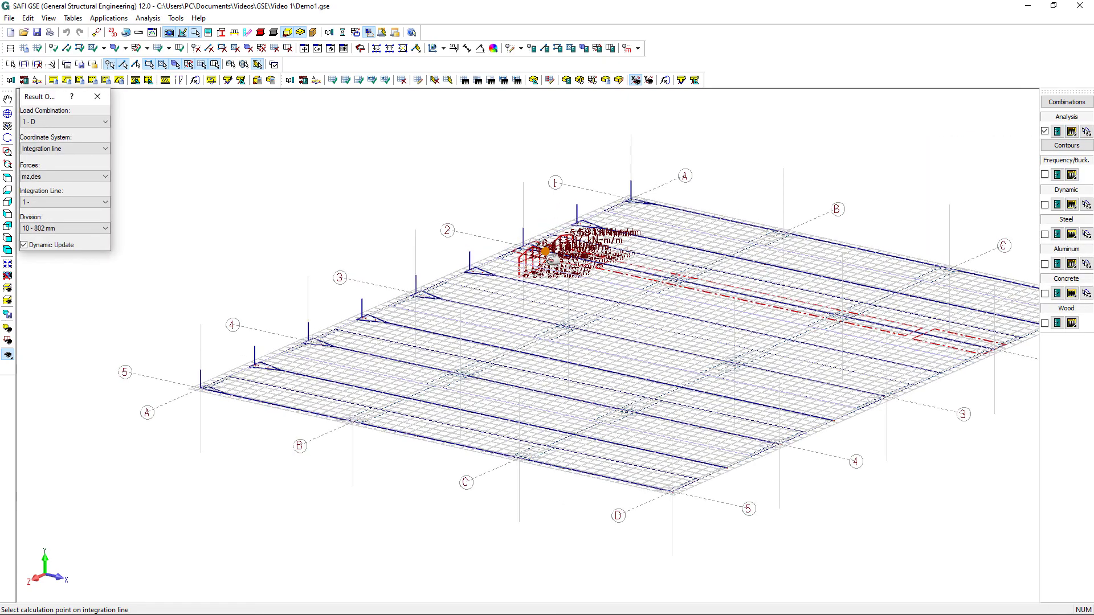
{"action": "scroll", "coordinate": [551, 259], "scroll_direction": "up", "scroll_amount": 5}
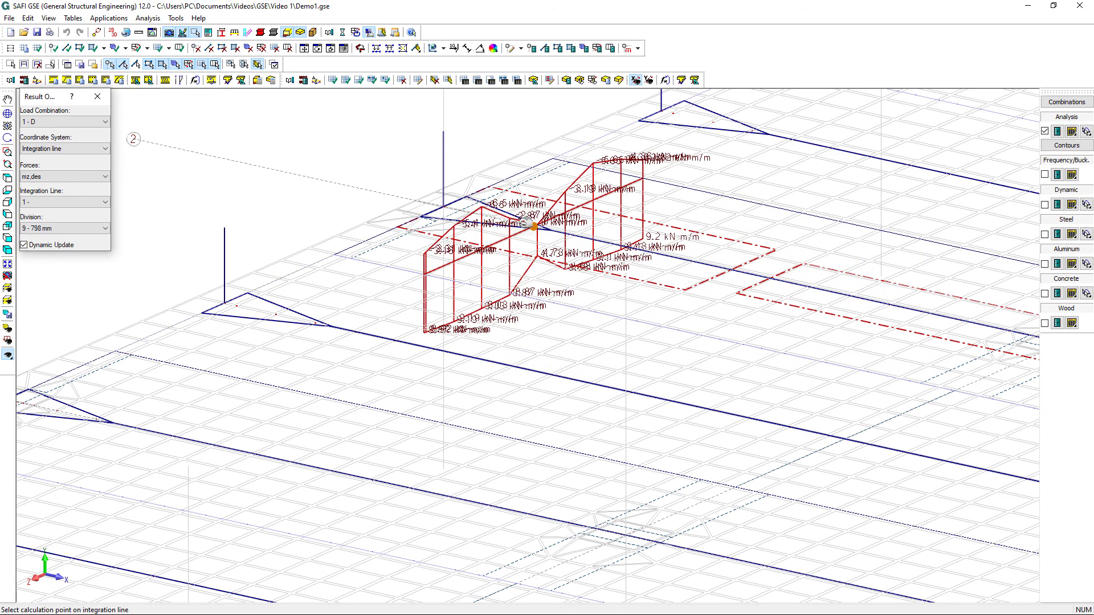
{"action": "scroll", "coordinate": [524, 226], "scroll_direction": "down", "scroll_amount": 4}
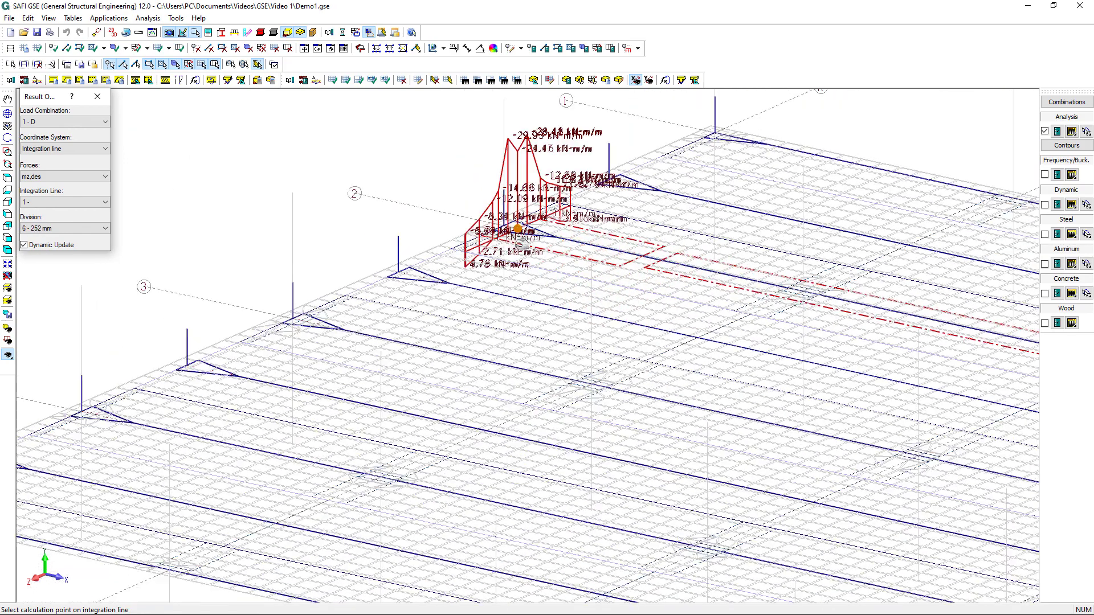
{"action": "left_click", "coordinate": [98, 97]}
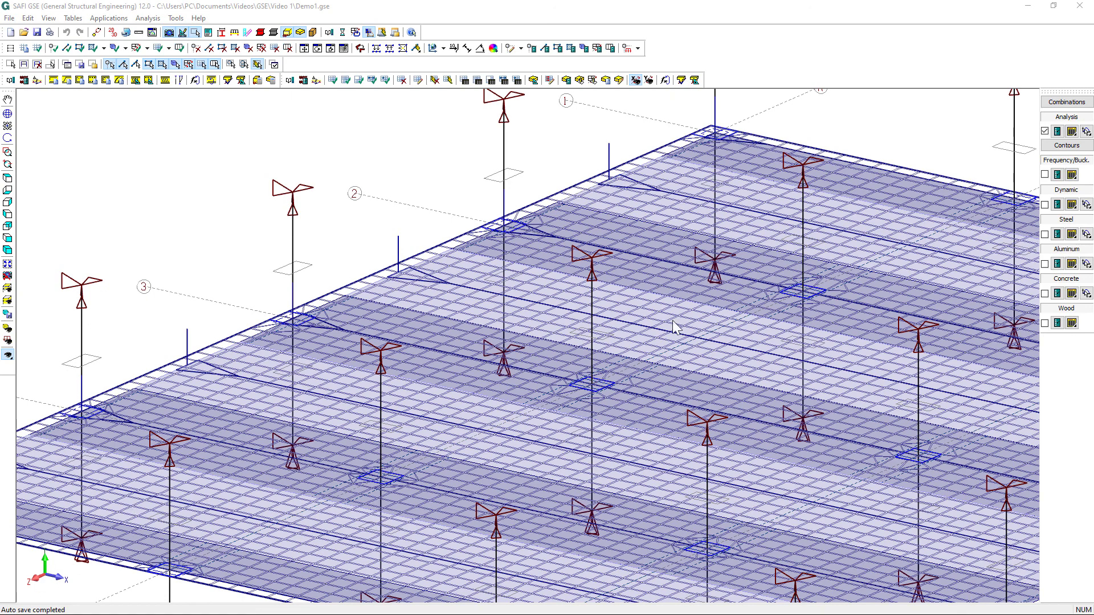
Open the attributes of the integration line along grid 2 and review its slab design settings.
{"action": "scroll", "coordinate": [672, 320], "scroll_direction": "down", "scroll_amount": 5}
{"action": "scroll", "coordinate": [448, 361], "scroll_direction": "down", "scroll_amount": 3}
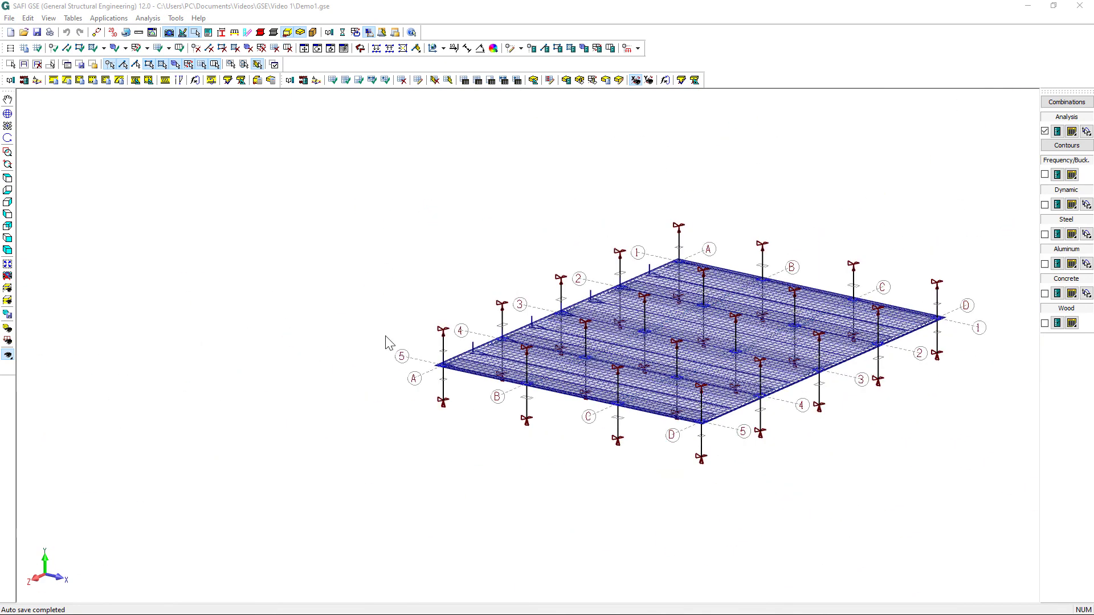
{"action": "scroll", "coordinate": [779, 328], "scroll_direction": "up", "scroll_amount": 3}
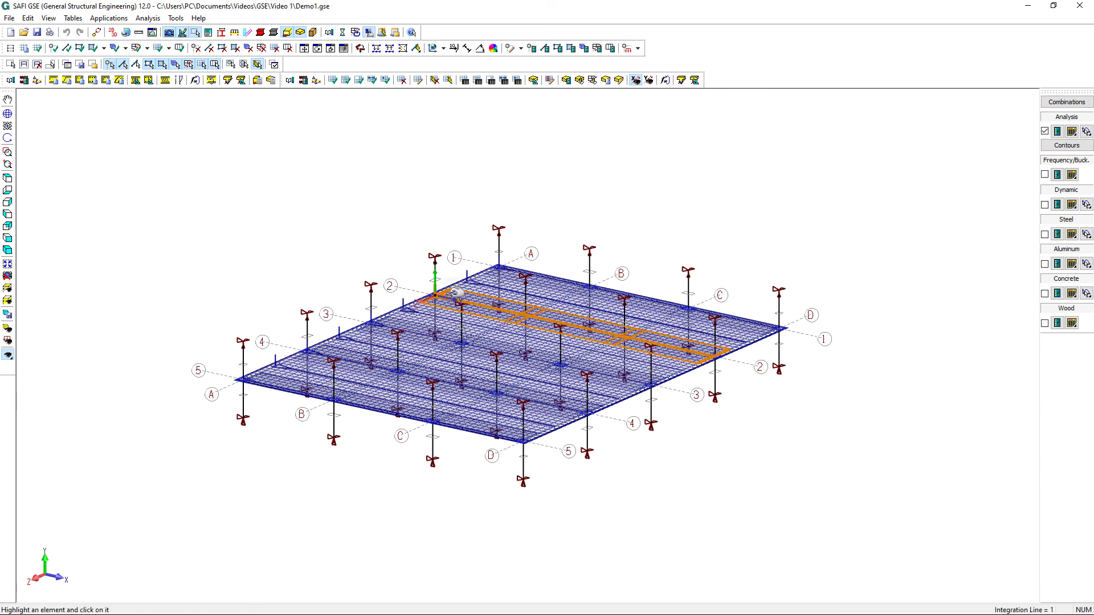
{"action": "left_click", "coordinate": [448, 293]}
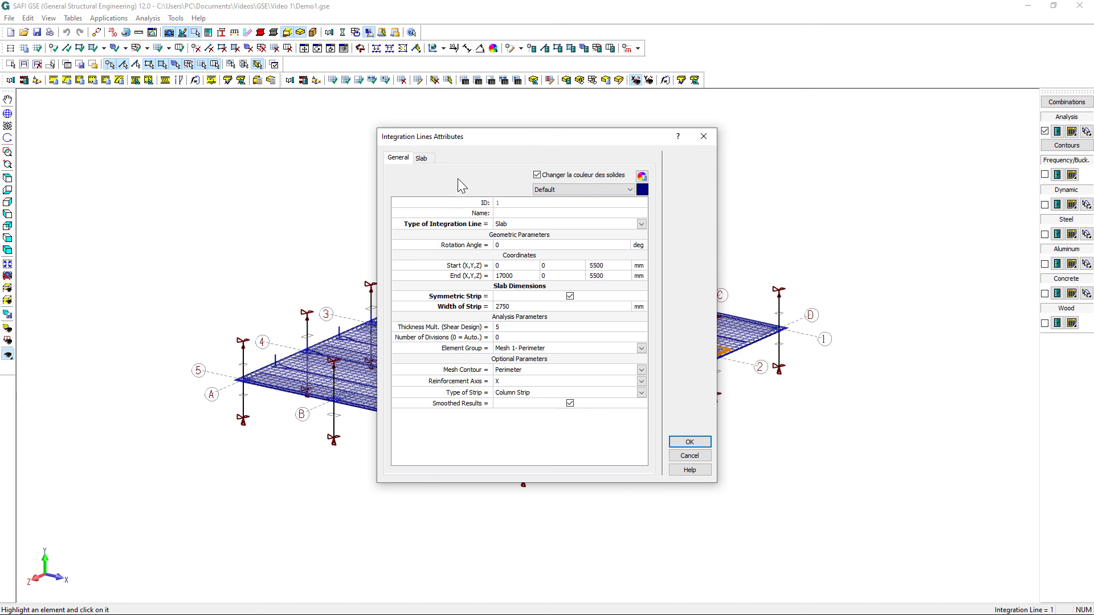
{"action": "left_click", "coordinate": [431, 159]}
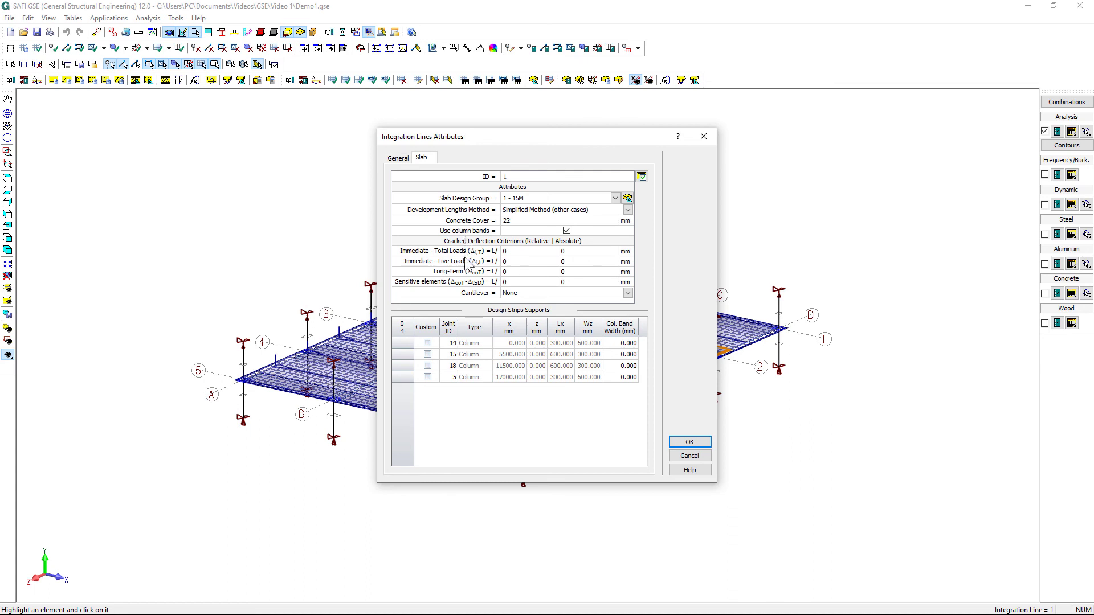
Open the longitudinal reinforcement of integration line 1, turn it into a 3D view and examine the reinforcement groups summary.
{"action": "left_click", "coordinate": [641, 177]}
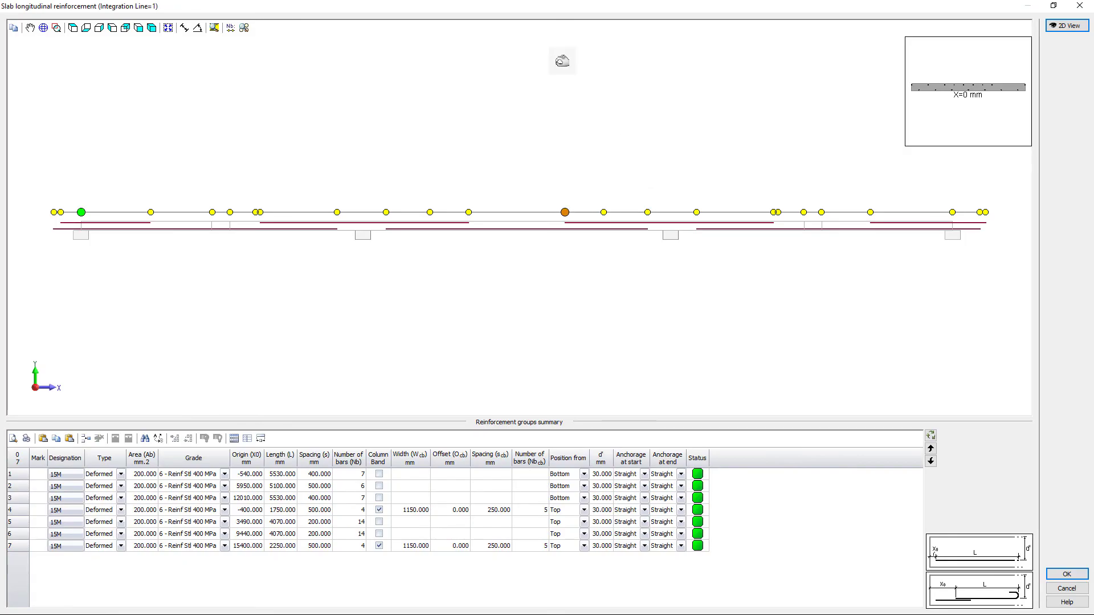
{"action": "left_click_drag", "start_coordinate": [556, 136], "coordinate": [532, 161]}
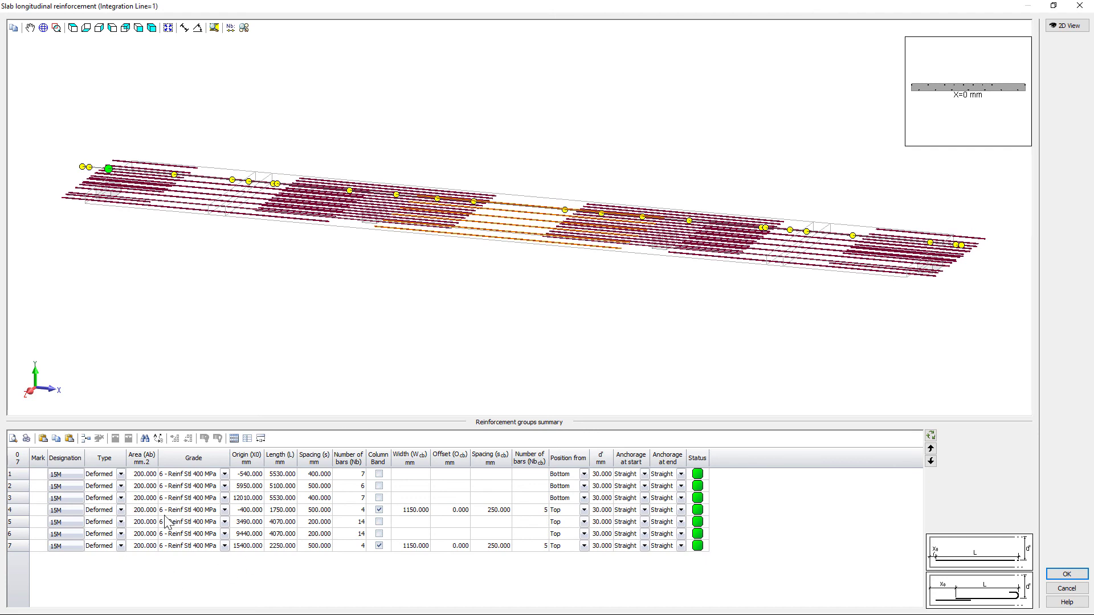
{"action": "left_click", "coordinate": [17, 518]}
{"action": "left_click", "coordinate": [16, 521]}
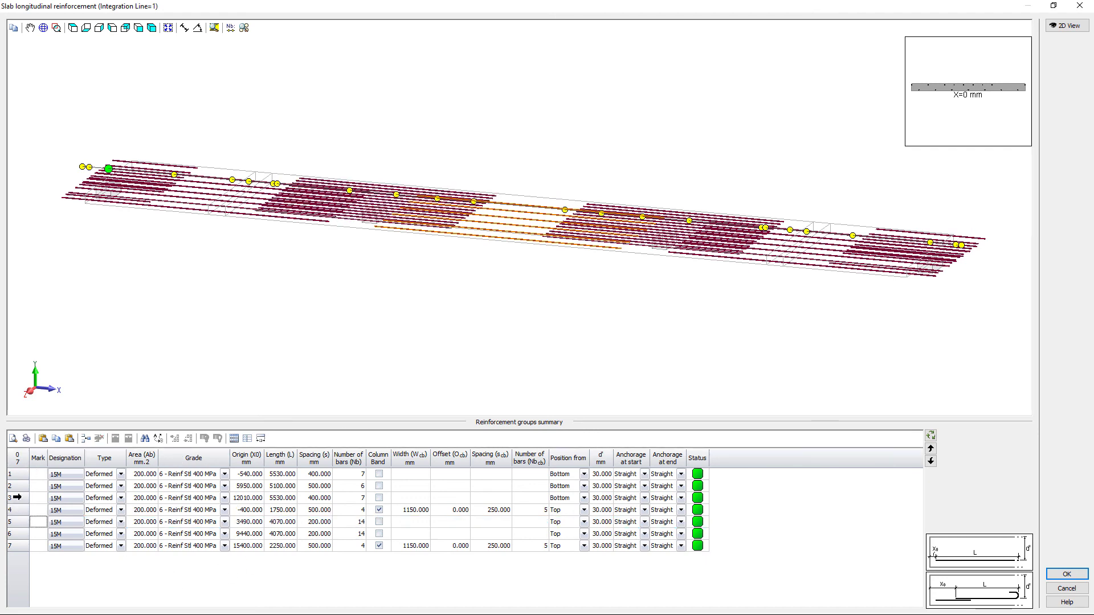
{"action": "left_click", "coordinate": [18, 498]}
{"action": "left_click", "coordinate": [17, 498]}
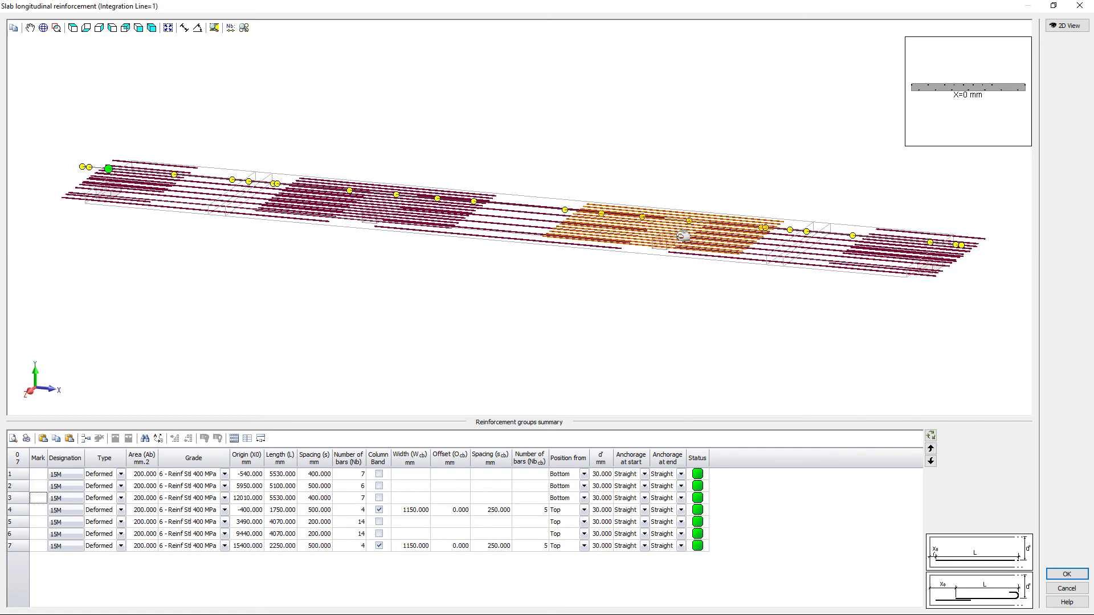
Highlight reinforcement groups 6, 2, 5 and 4 one after another in the 3D strip to compare them with their summary rows.
{"action": "left_click", "coordinate": [680, 233]}
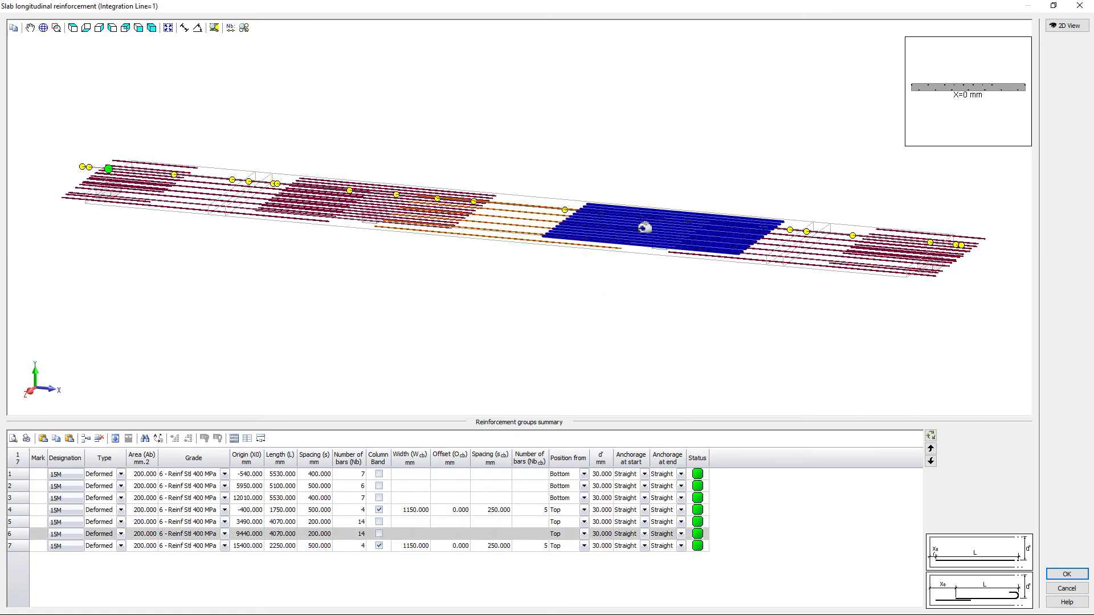
{"action": "left_click", "coordinate": [642, 228]}
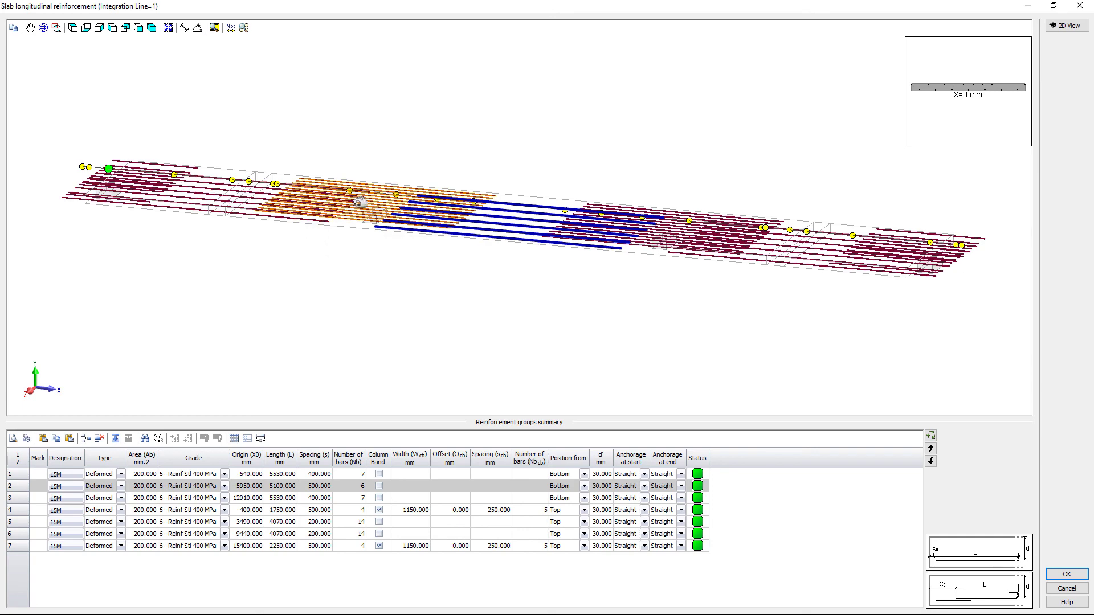
{"action": "left_click", "coordinate": [366, 202]}
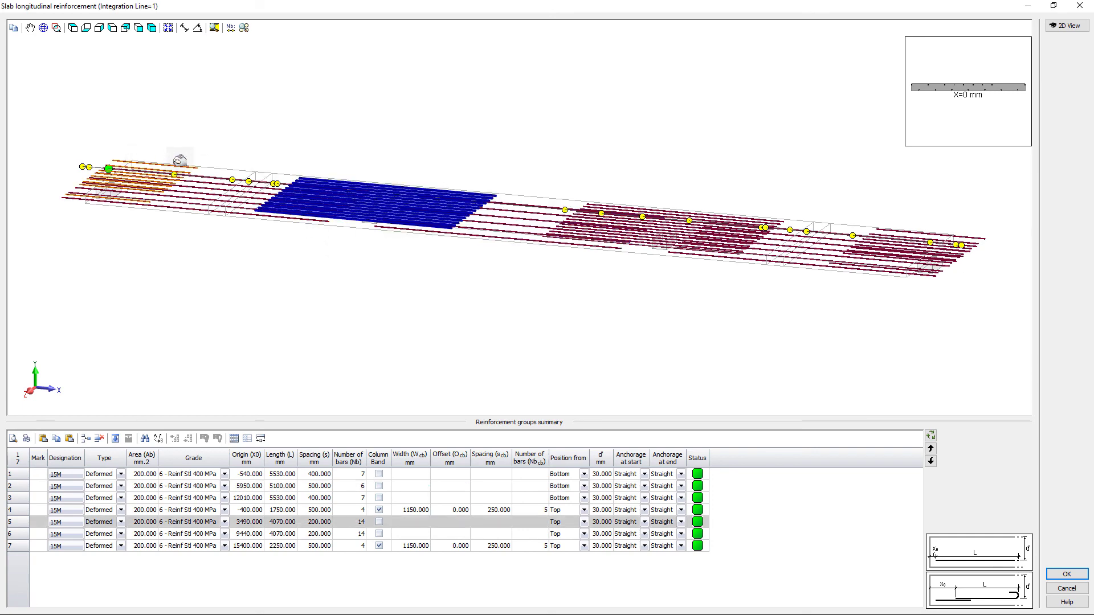
{"action": "left_click", "coordinate": [179, 160]}
{"action": "scroll", "coordinate": [86, 153], "scroll_direction": "up", "scroll_amount": 7}
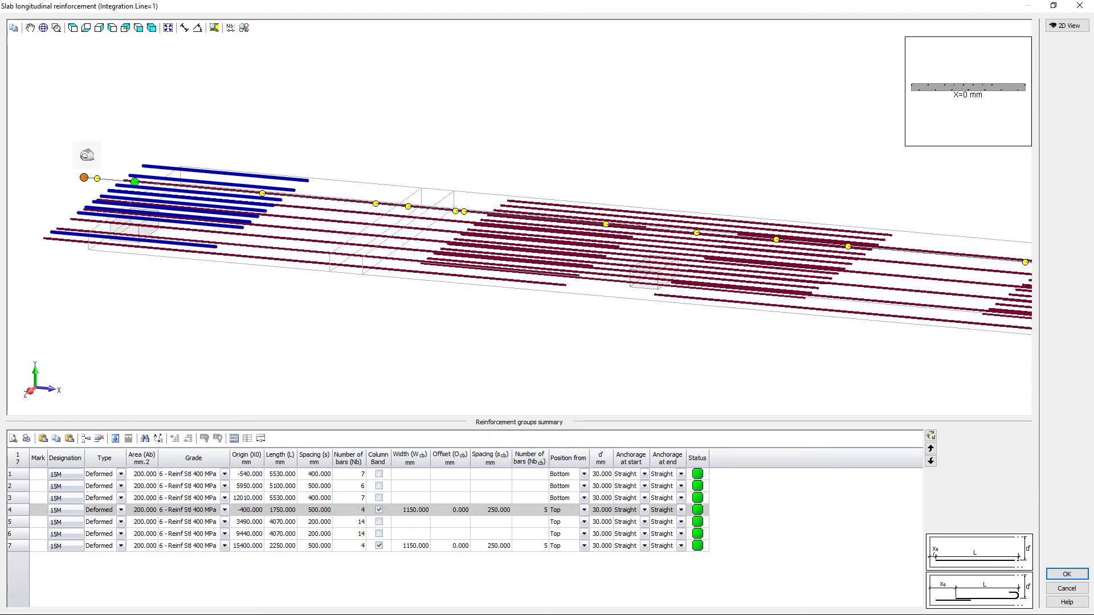
Examine the bar layout of the whole strip in 3D from several angles, including the column band bars at the start.
{"action": "middle_click_drag", "start_coordinate": [272, 221], "coordinate": [219, 225]}
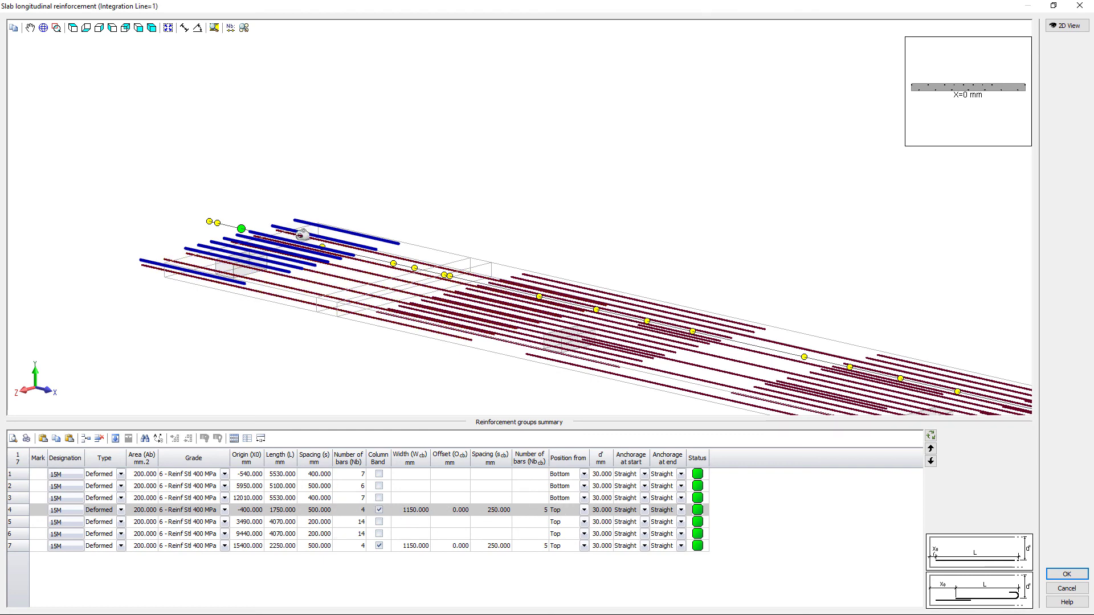
{"action": "middle_click_drag", "start_coordinate": [307, 228], "coordinate": [512, 253]}
{"action": "scroll", "coordinate": [329, 232], "scroll_direction": "down", "scroll_amount": 3}
{"action": "scroll", "coordinate": [329, 232], "scroll_direction": "down", "scroll_amount": 3}
{"action": "scroll", "coordinate": [373, 253], "scroll_direction": "up", "scroll_amount": 5}
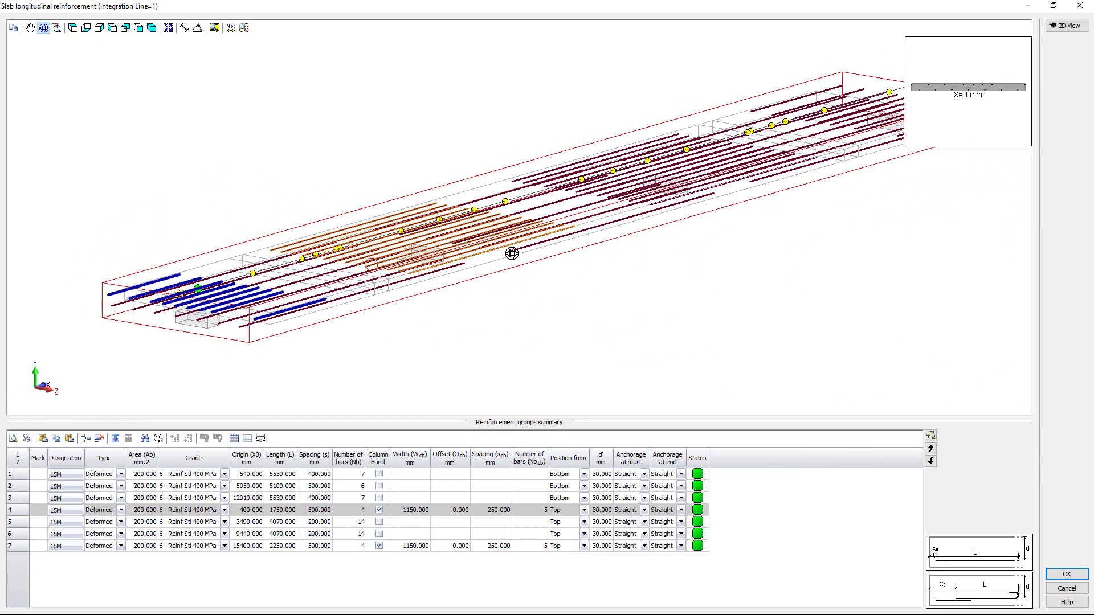
{"action": "scroll", "coordinate": [513, 253], "scroll_direction": "down", "scroll_amount": 5}
{"action": "scroll", "coordinate": [606, 155], "scroll_direction": "up", "scroll_amount": 3}
{"action": "scroll", "coordinate": [569, 174], "scroll_direction": "down", "scroll_amount": 2}
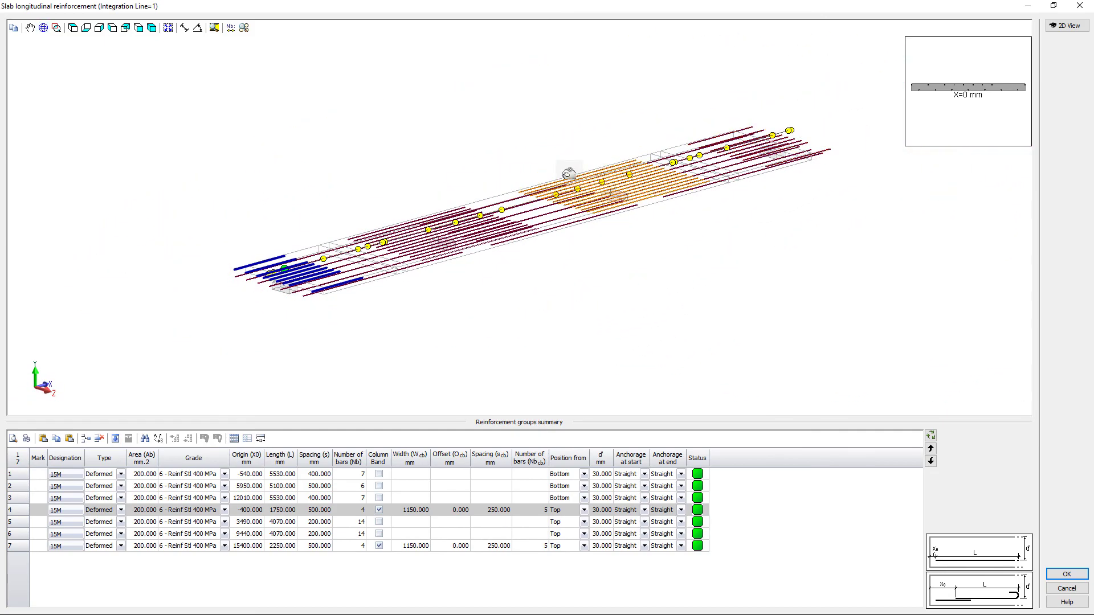
Preview the dimensioned 2D layout of the slab bars in integration line 1 and return to the 3D reinforcement.
{"action": "left_click", "coordinate": [1067, 26]}
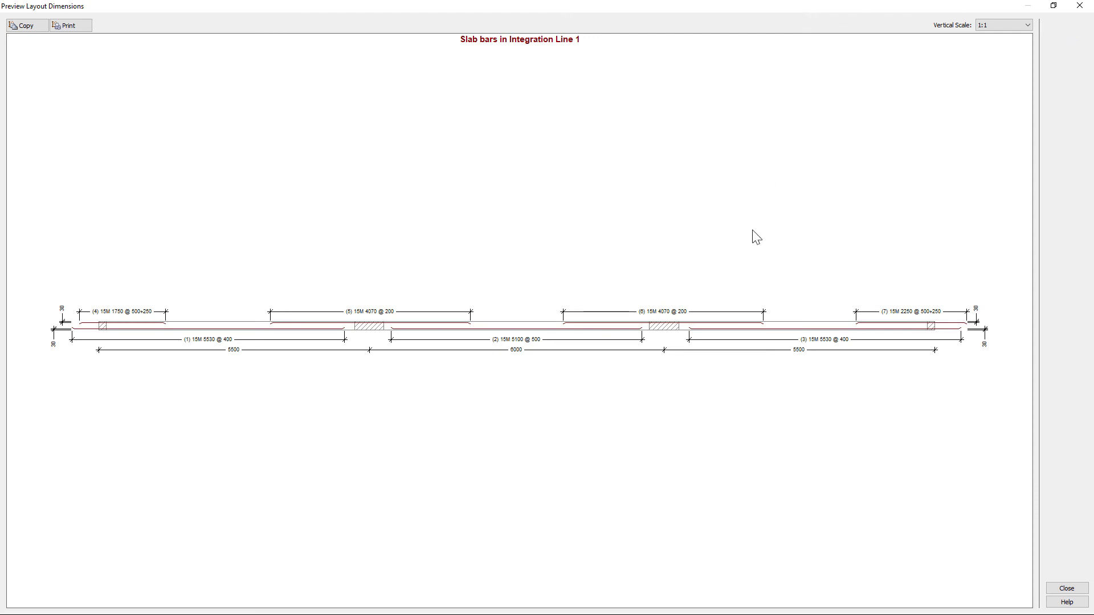
{"action": "left_click", "coordinate": [1066, 589]}
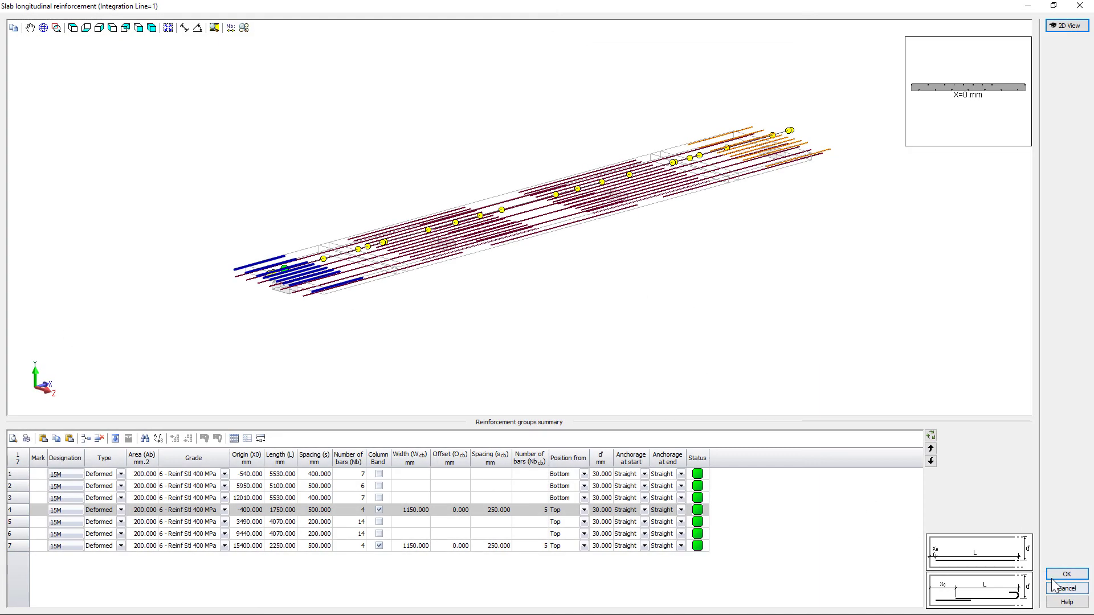
Close the longitudinal reinforcement and integration line attributes, and review the slab bending moment and resistance envelope of integration line 1.
{"action": "left_click", "coordinate": [1059, 576]}
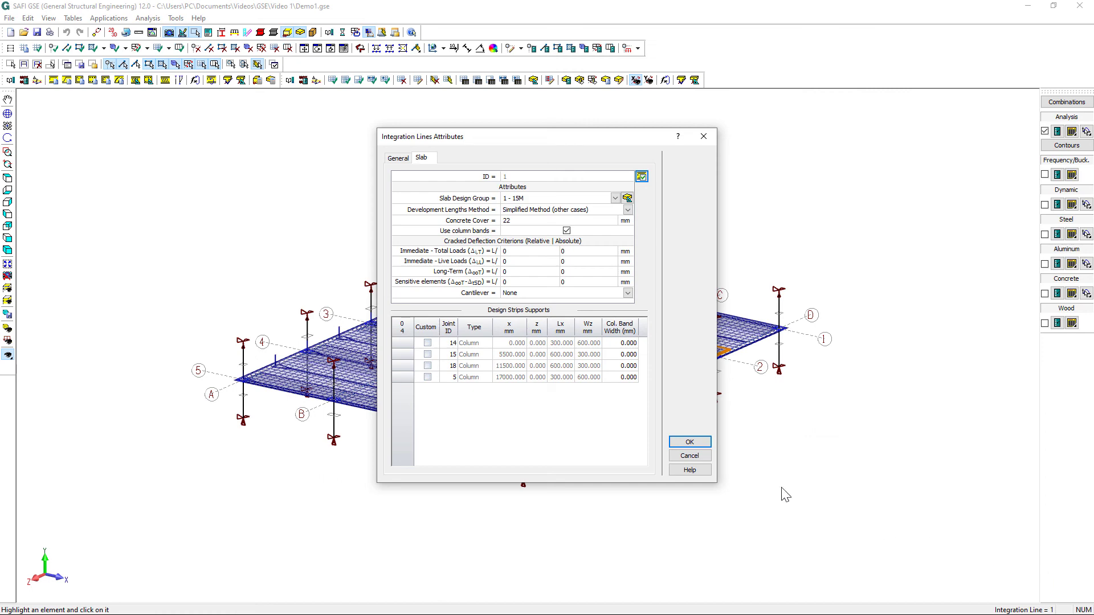
{"action": "left_click", "coordinate": [690, 443]}
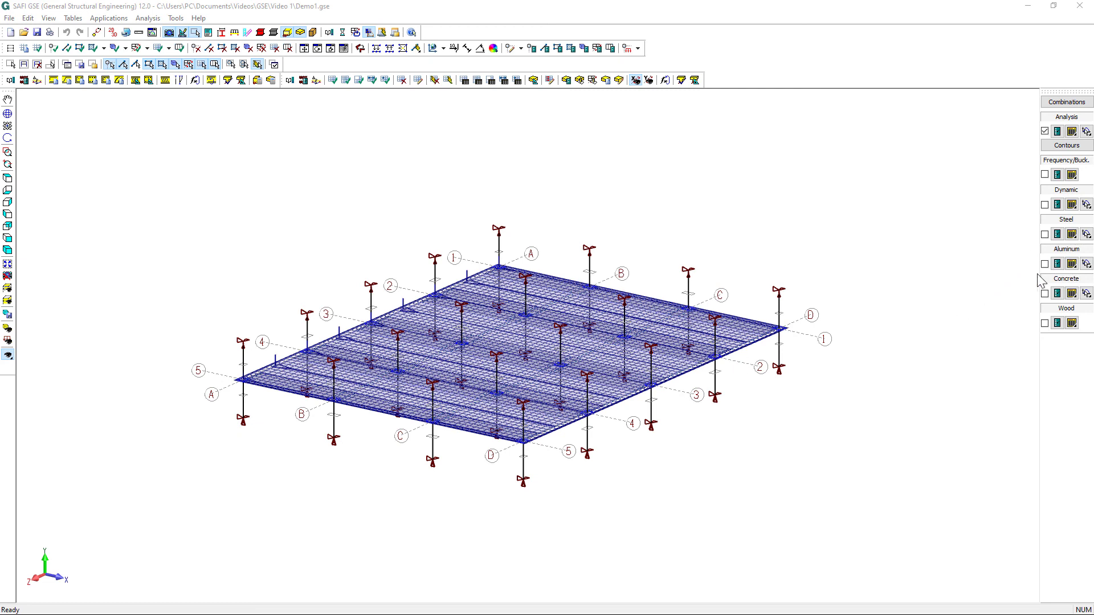
{"action": "left_click", "coordinate": [1086, 293]}
{"action": "left_click", "coordinate": [1000, 398]}
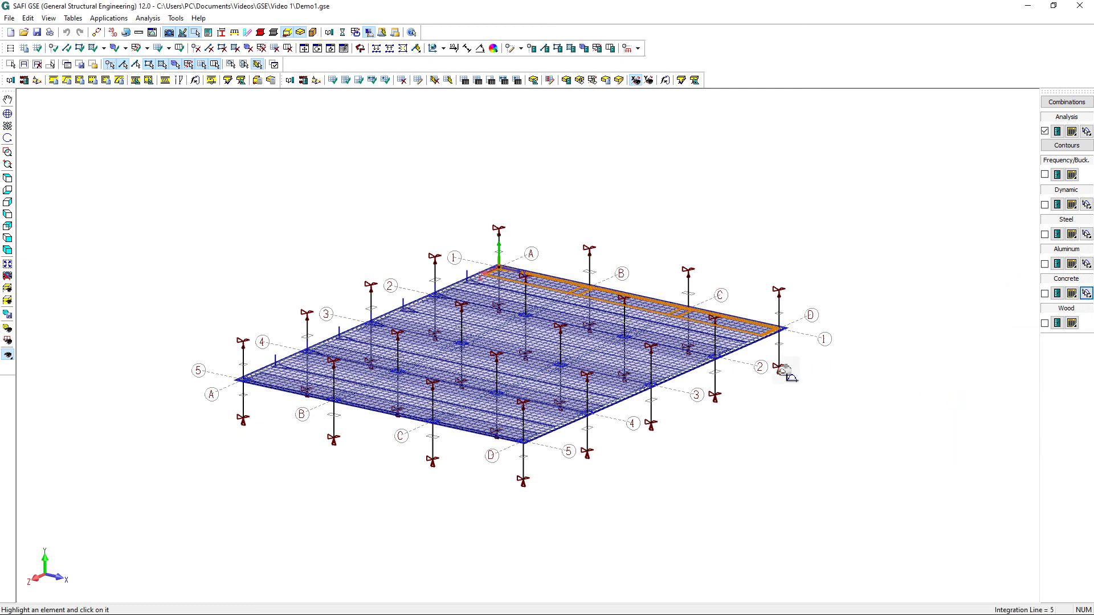
{"action": "left_click", "coordinate": [605, 342]}
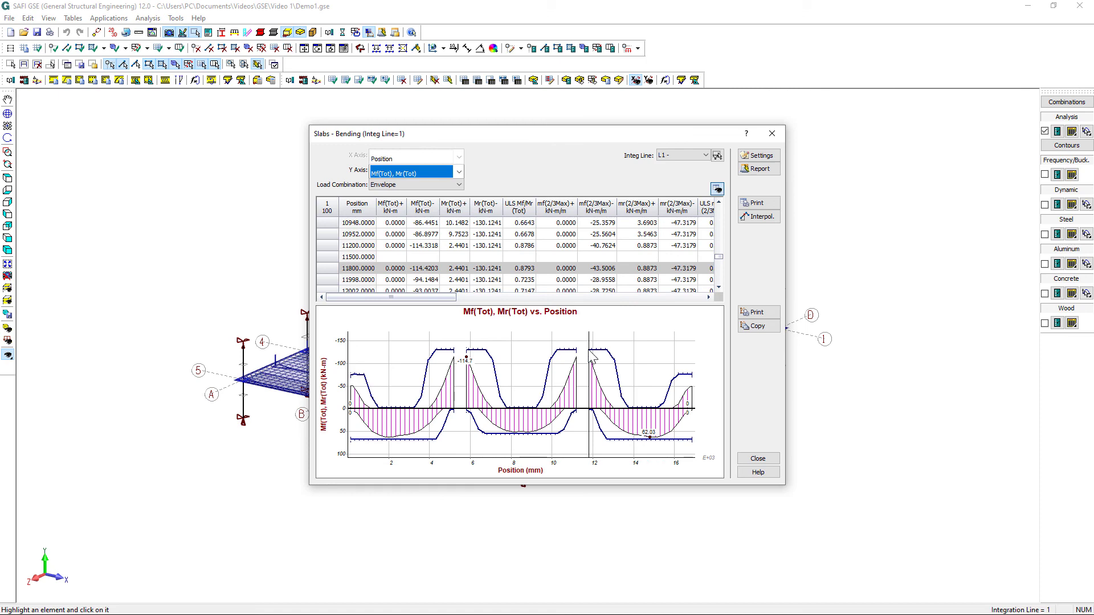
{"action": "left_click", "coordinate": [757, 459]}
Review the slab shear force and resistance envelope along integration line 1.
{"action": "left_click", "coordinate": [1086, 293]}
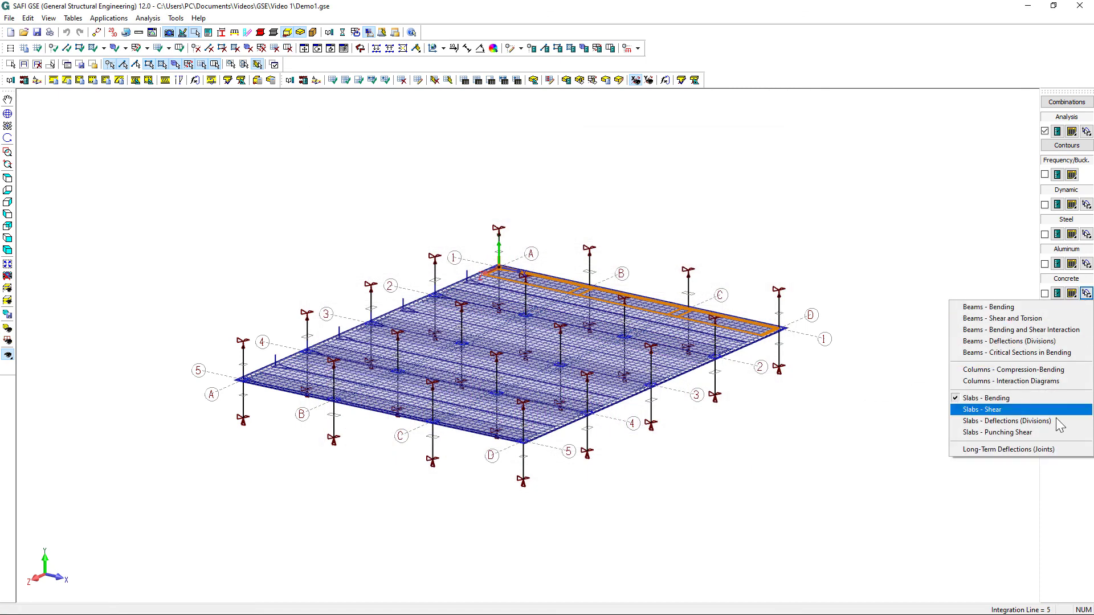
{"action": "left_click", "coordinate": [1043, 412]}
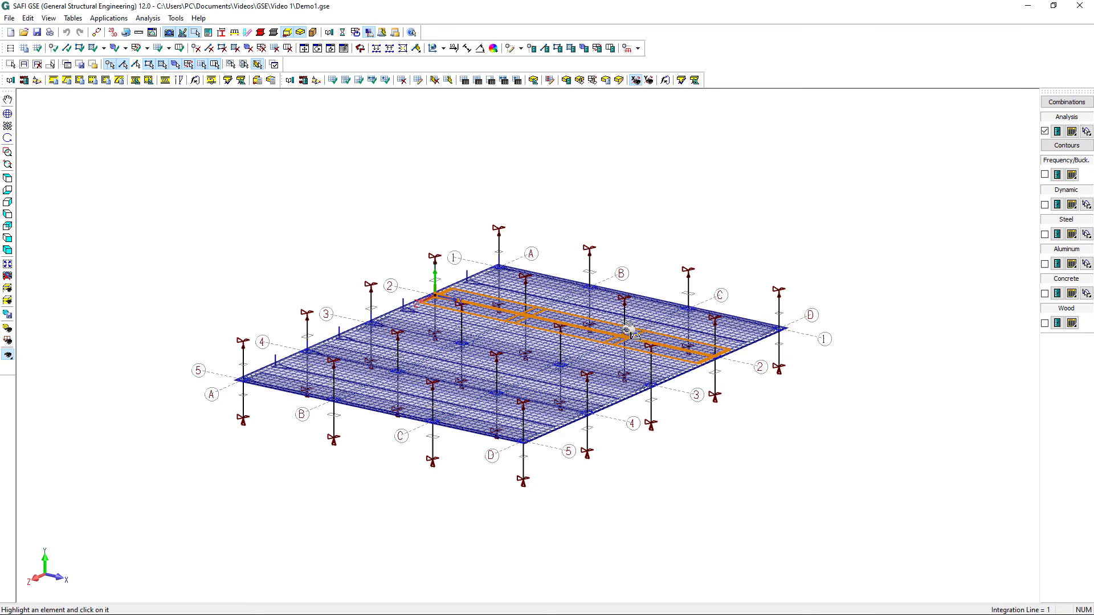
{"action": "left_click", "coordinate": [635, 331]}
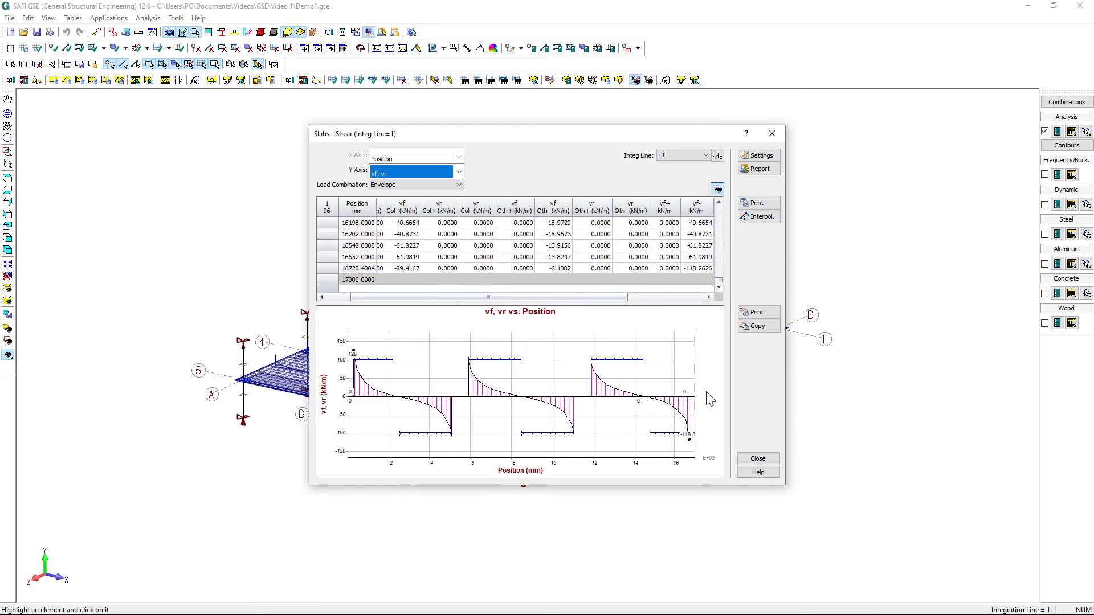
{"action": "left_click", "coordinate": [759, 458]}
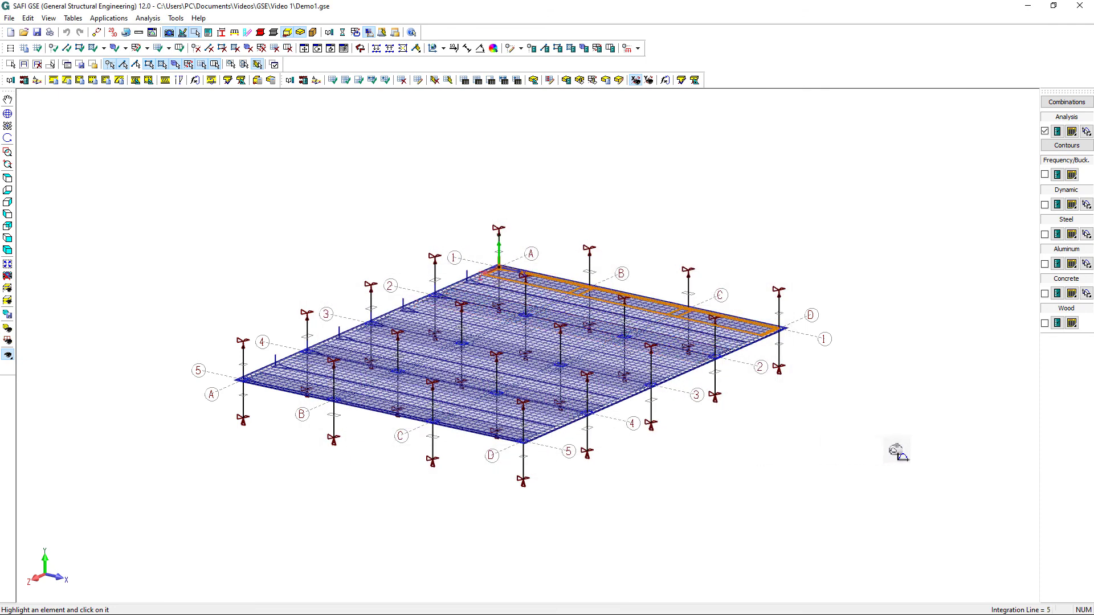
Review the slab deflections along integration line 1 for the immediate live case and the total long-term case.
{"action": "left_click", "coordinate": [1086, 292]}
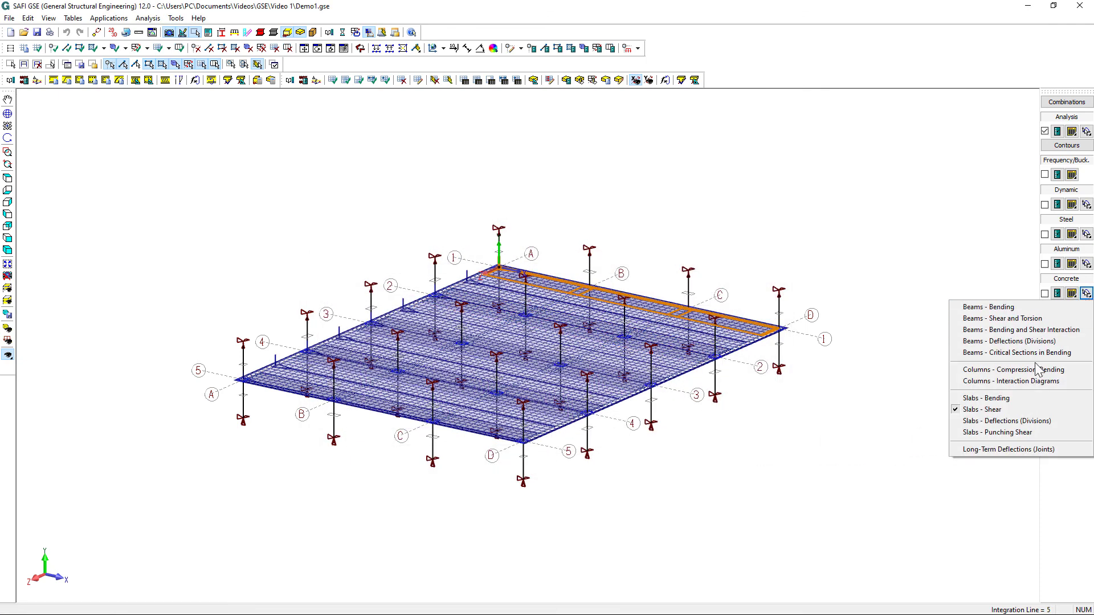
{"action": "left_click", "coordinate": [1018, 421]}
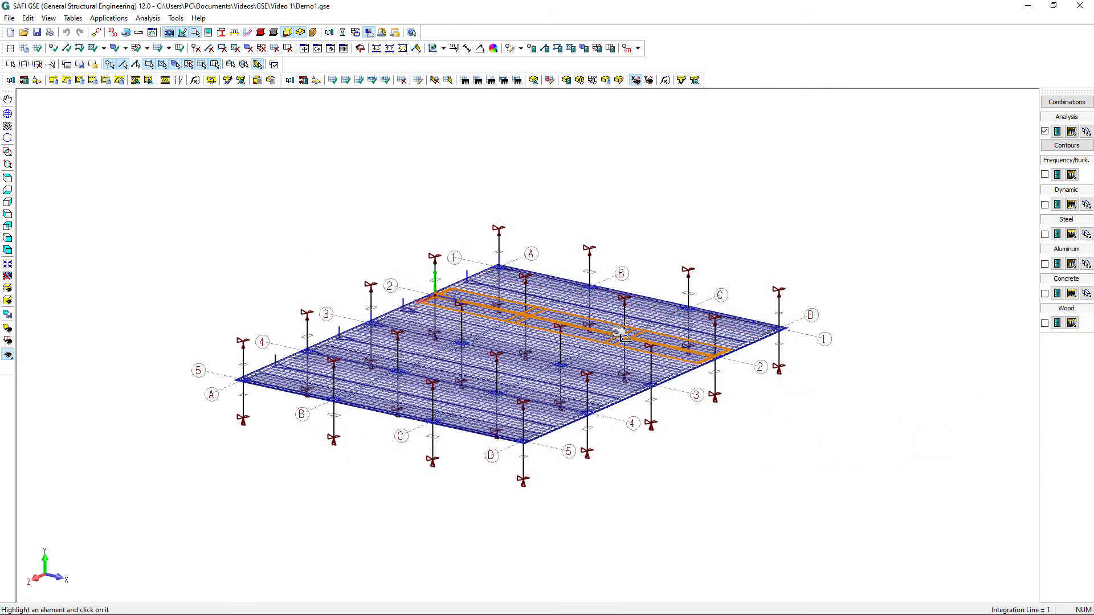
{"action": "left_click", "coordinate": [587, 327]}
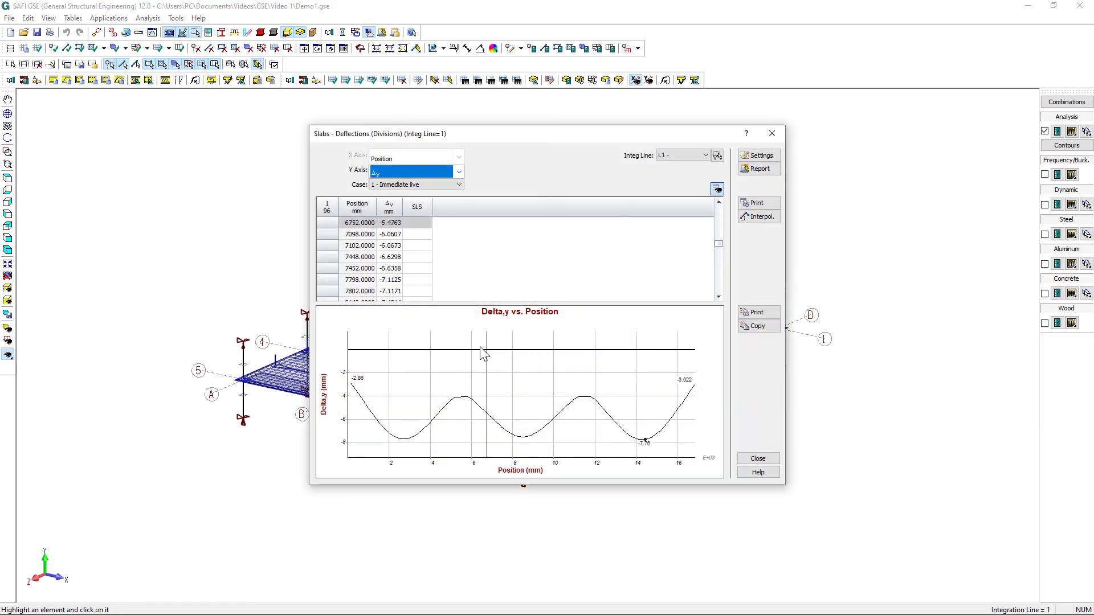
{"action": "left_click", "coordinate": [459, 172]}
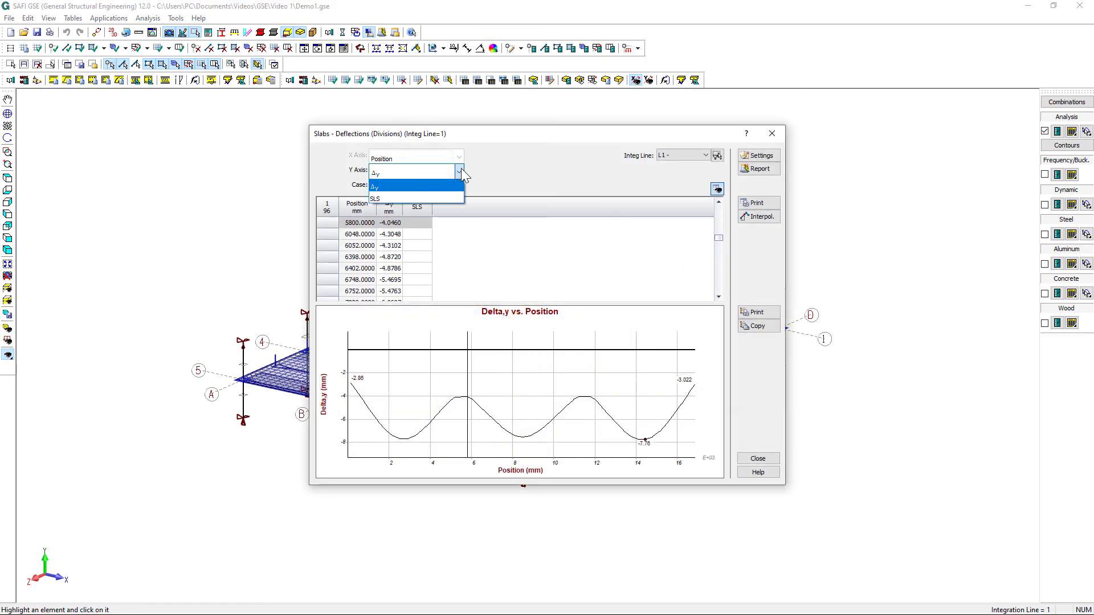
{"action": "left_click", "coordinate": [456, 186]}
{"action": "left_click", "coordinate": [455, 184]}
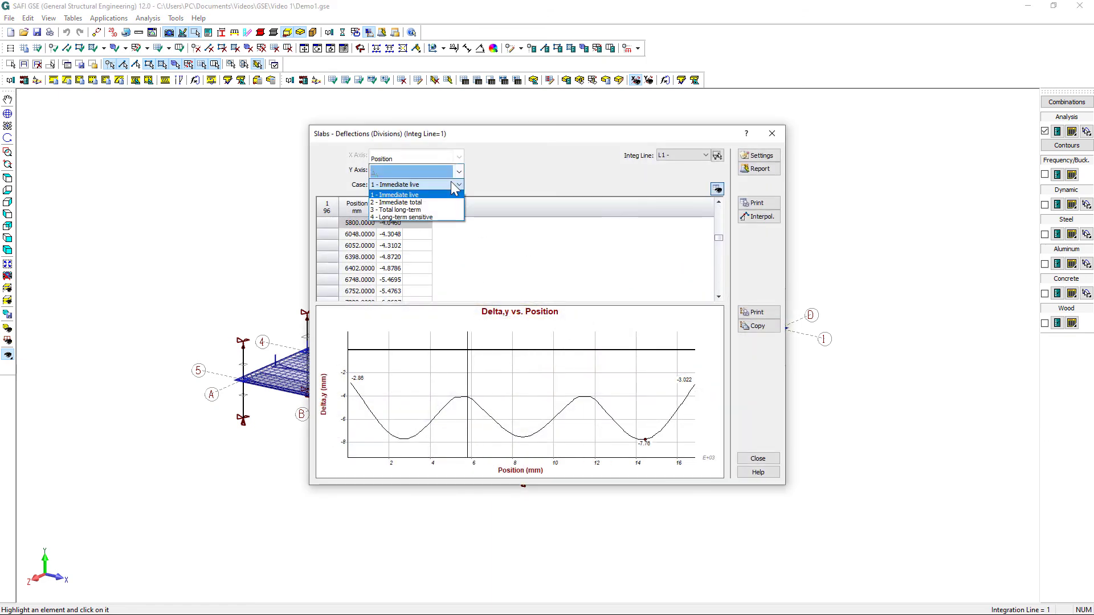
{"action": "left_click", "coordinate": [433, 210]}
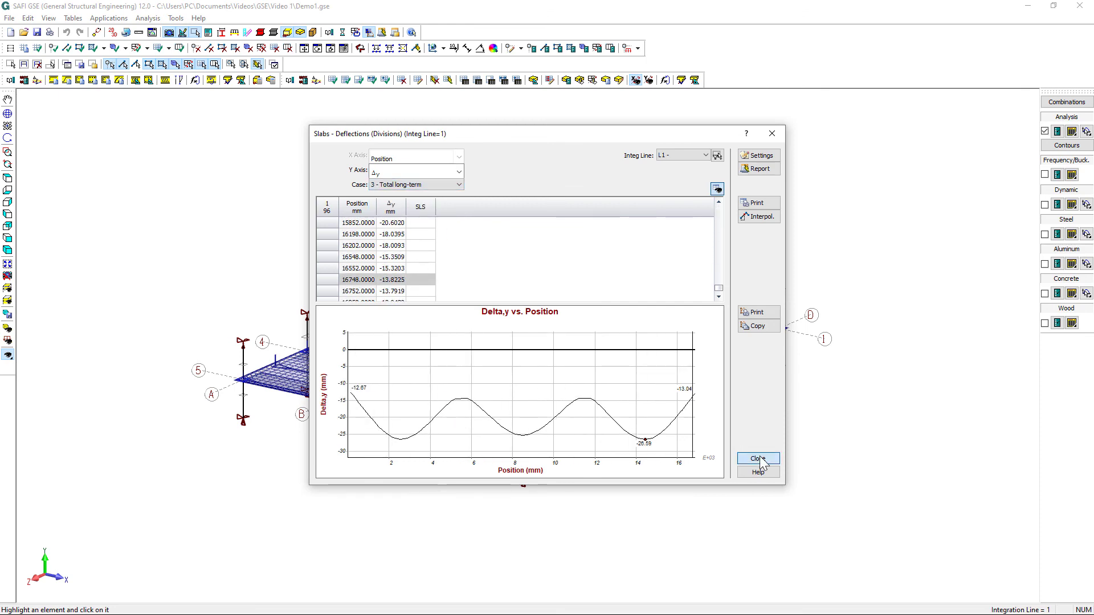
{"action": "left_click", "coordinate": [759, 459]}
{"action": "left_click", "coordinate": [454, 409]}
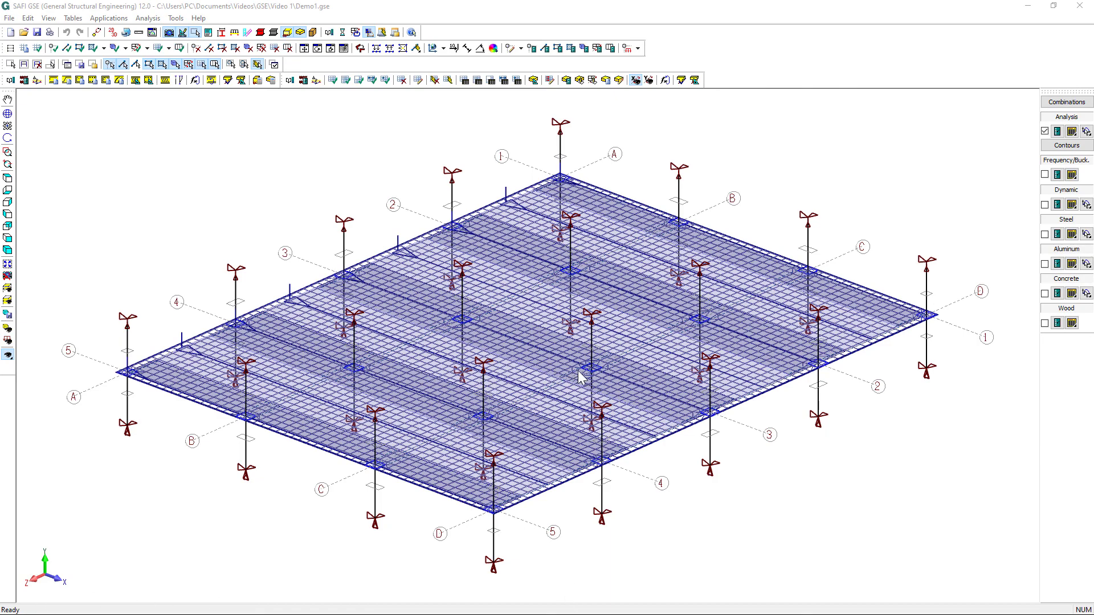
Inspect the concrete attributes of joint 19 at an interior column, including its slab support definition and punching shear parameters.
{"action": "scroll", "coordinate": [578, 374], "scroll_direction": "up", "scroll_amount": 5}
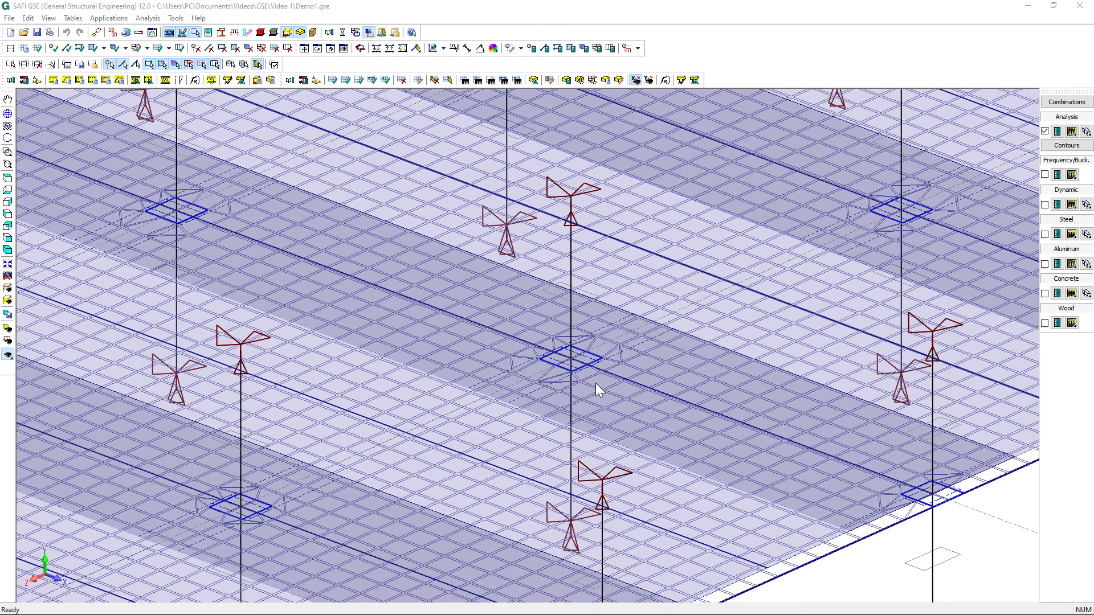
{"action": "double_click", "coordinate": [574, 359]}
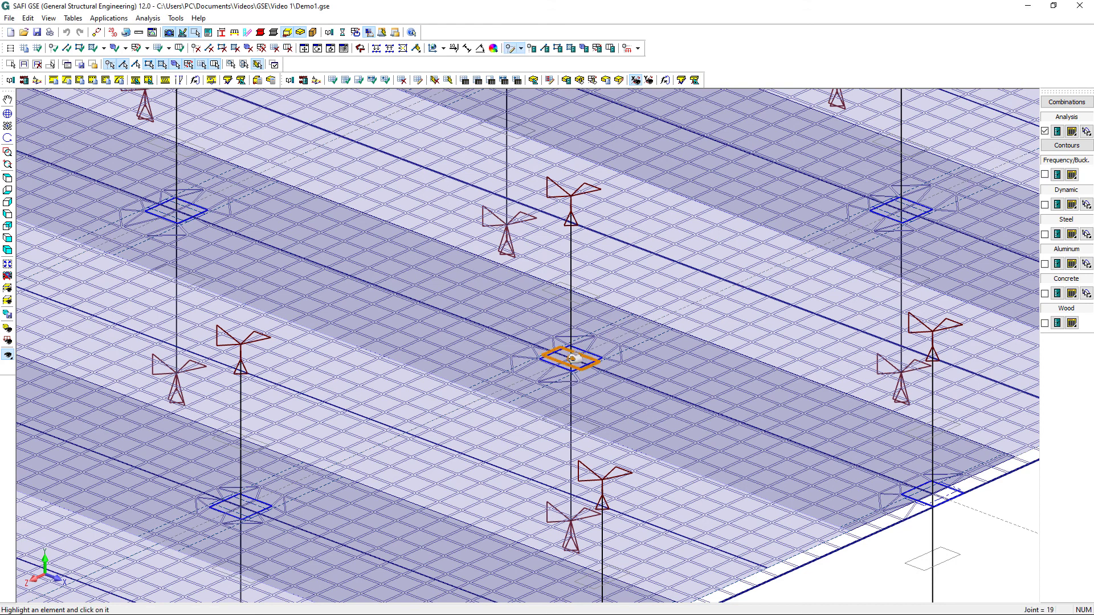
{"action": "left_click", "coordinate": [574, 358]}
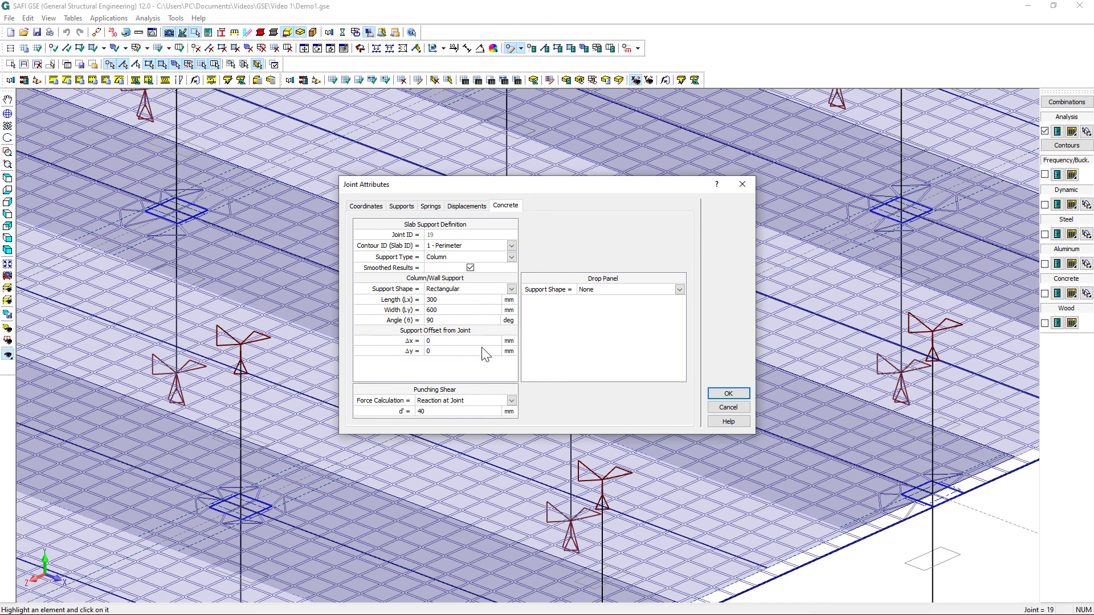
{"action": "mouse_move", "coordinate": [532, 184]}
{"action": "left_mouse_down"}
{"action": "mouse_move", "coordinate": [254, 180]}
{"action": "mouse_move", "coordinate": [538, 173]}
{"action": "left_mouse_up"}
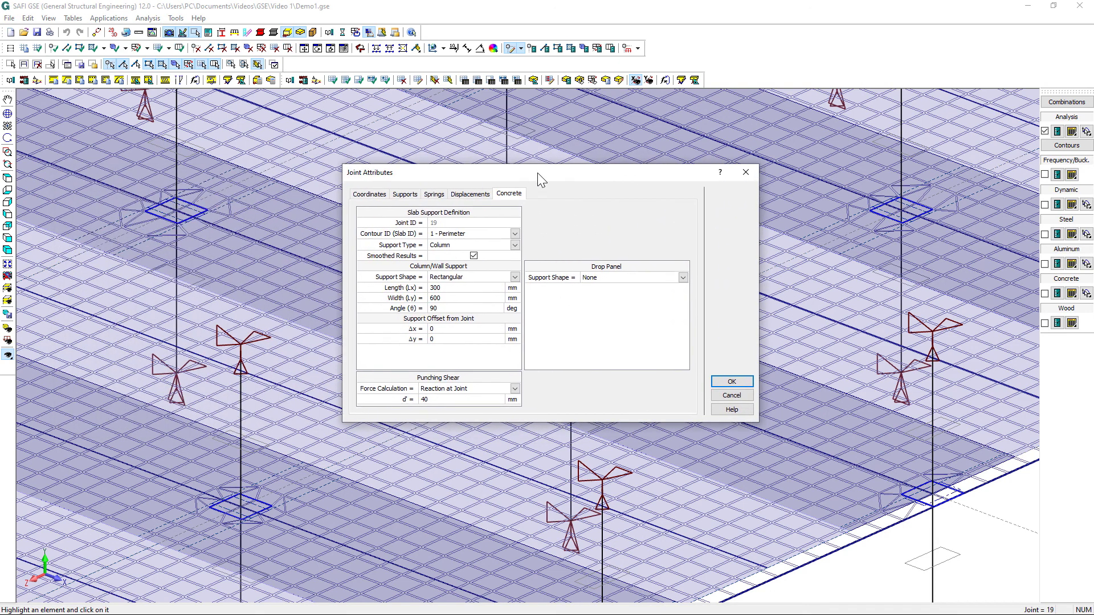
{"action": "left_click", "coordinate": [735, 381]}
Display the slab punching shear results for all supports and examine the uniformized stresses around an interior column.
{"action": "scroll", "coordinate": [668, 377], "scroll_direction": "down", "scroll_amount": 3}
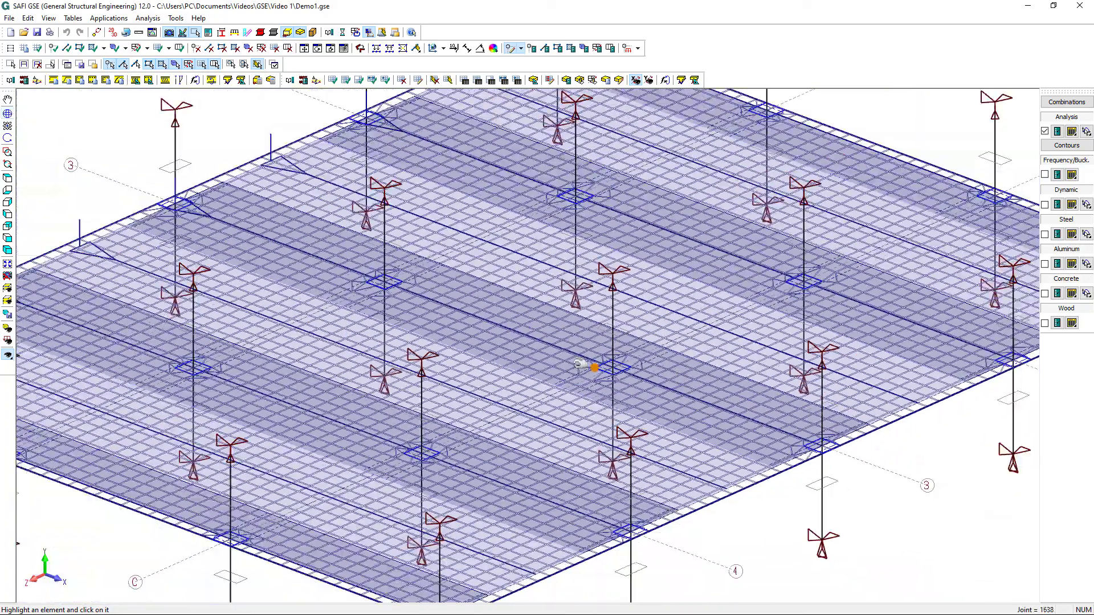
{"action": "middle_click_drag", "start_coordinate": [580, 366], "coordinate": [511, 364]}
{"action": "scroll", "coordinate": [597, 373], "scroll_direction": "down", "scroll_amount": 3}
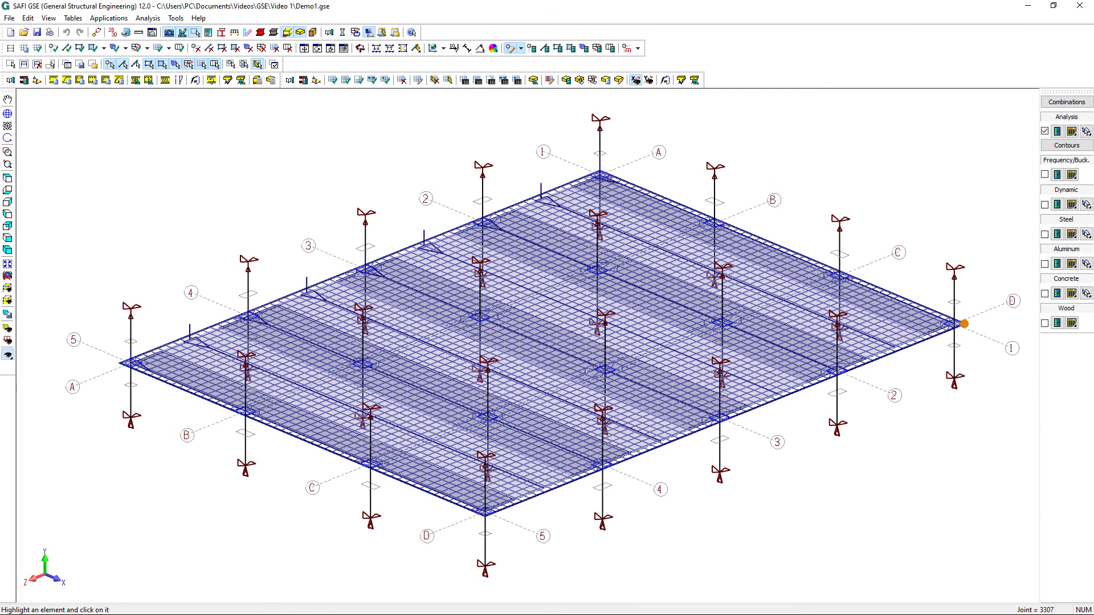
{"action": "left_click", "coordinate": [1086, 293]}
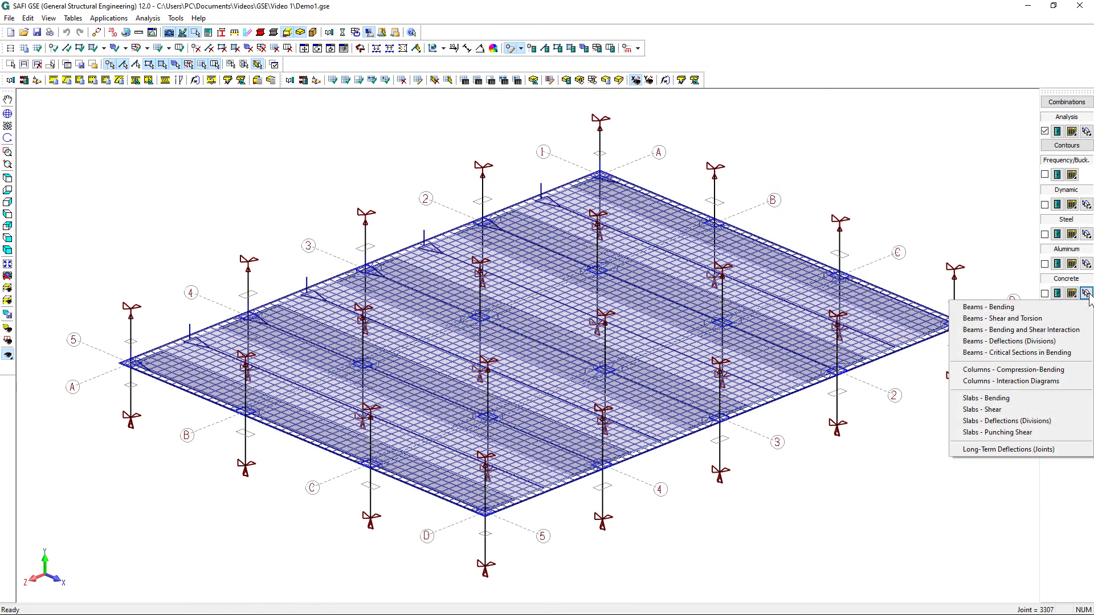
{"action": "left_click", "coordinate": [997, 433]}
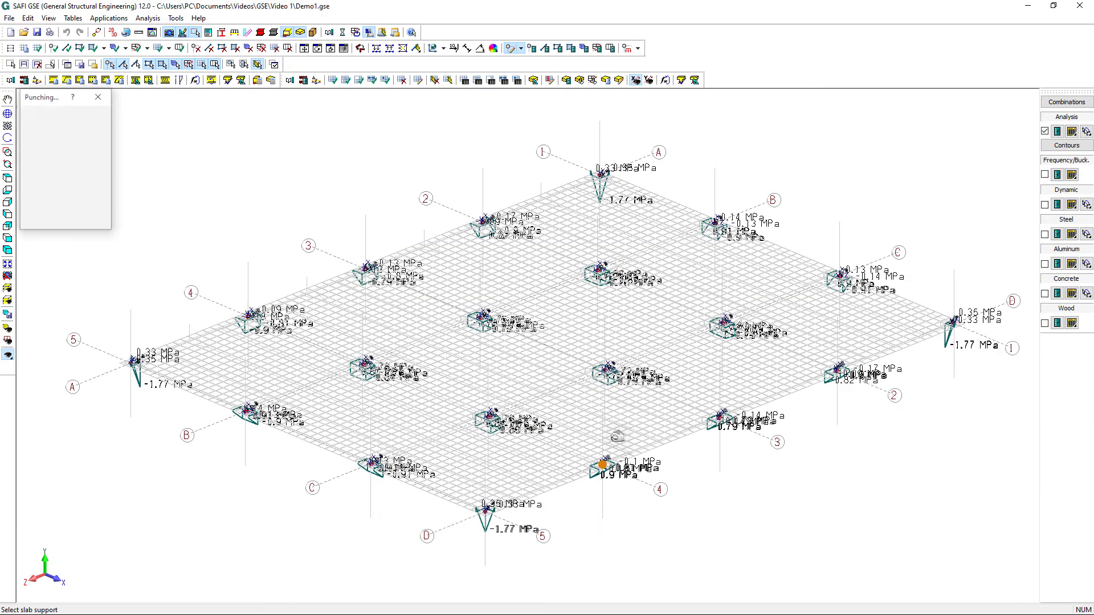
{"action": "scroll", "coordinate": [619, 393], "scroll_direction": "up", "scroll_amount": 5}
{"action": "scroll", "coordinate": [610, 343], "scroll_direction": "up", "scroll_amount": 8}
{"action": "middle_click_drag", "start_coordinate": [618, 393], "coordinate": [642, 359]}
{"action": "scroll", "coordinate": [643, 353], "scroll_direction": "down", "scroll_amount": 4}
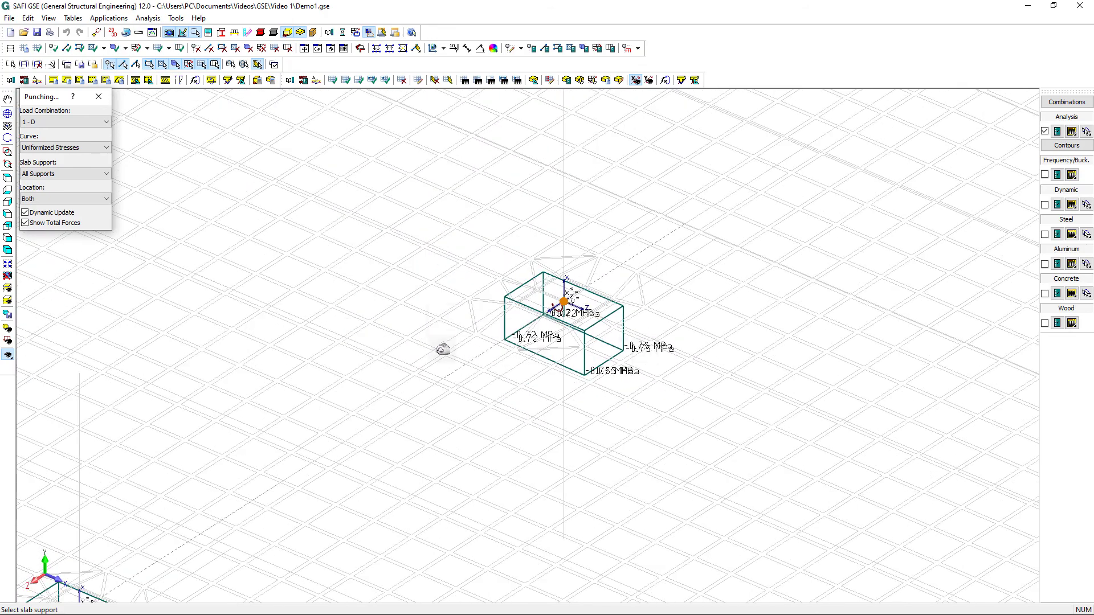
{"action": "middle_click_drag", "start_coordinate": [442, 348], "coordinate": [437, 336]}
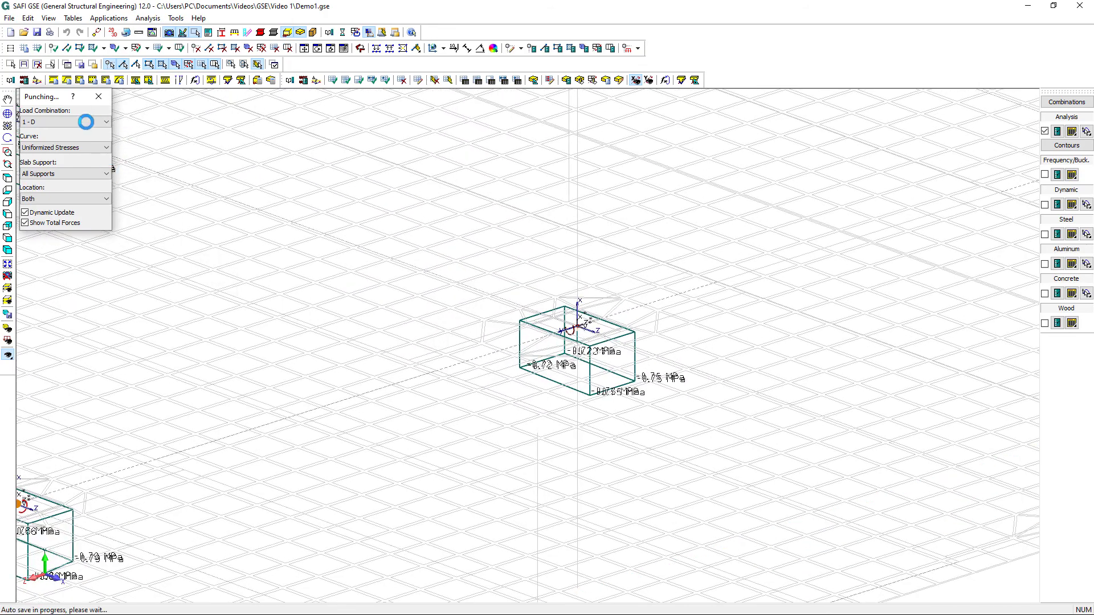
Change the punching shear curve to Plate Stresses and examine the distribution around the interior column.
{"action": "left_click", "coordinate": [87, 149]}
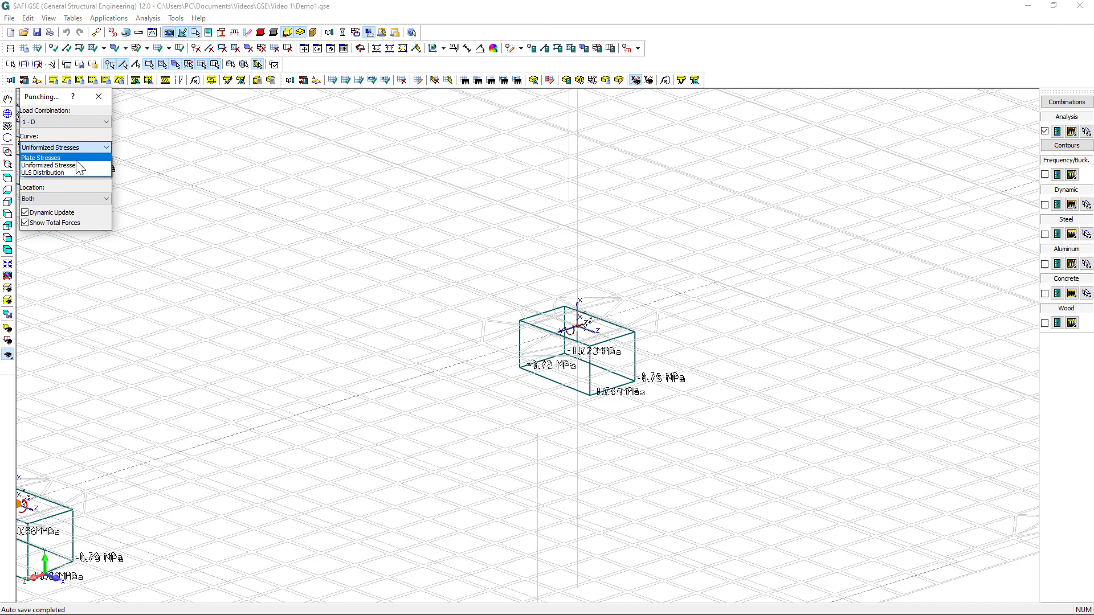
{"action": "left_click", "coordinate": [78, 159]}
{"action": "mouse_move", "coordinate": [411, 276]}
{"action": "middle_mouse_down"}
{"action": "mouse_move", "coordinate": [451, 298]}
{"action": "mouse_move", "coordinate": [428, 359]}
{"action": "mouse_move", "coordinate": [439, 283]}
{"action": "mouse_move", "coordinate": [427, 288]}
{"action": "middle_mouse_up"}
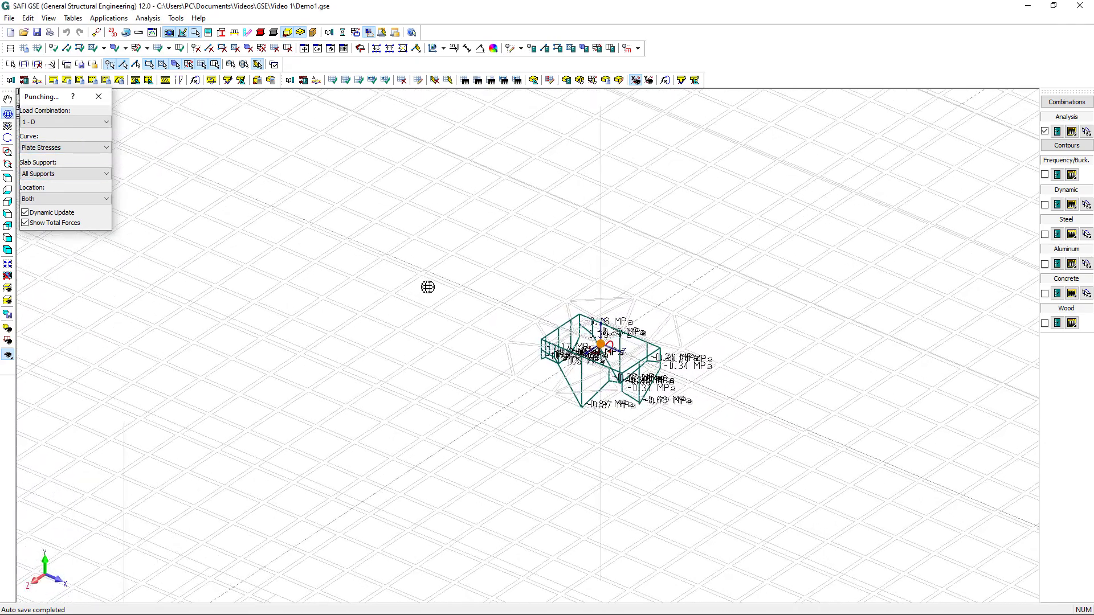
Show the ULS Distribution punching shear curve, examine it at the interior column and across the slab, and exit the punching results.
{"action": "left_click", "coordinate": [66, 149]}
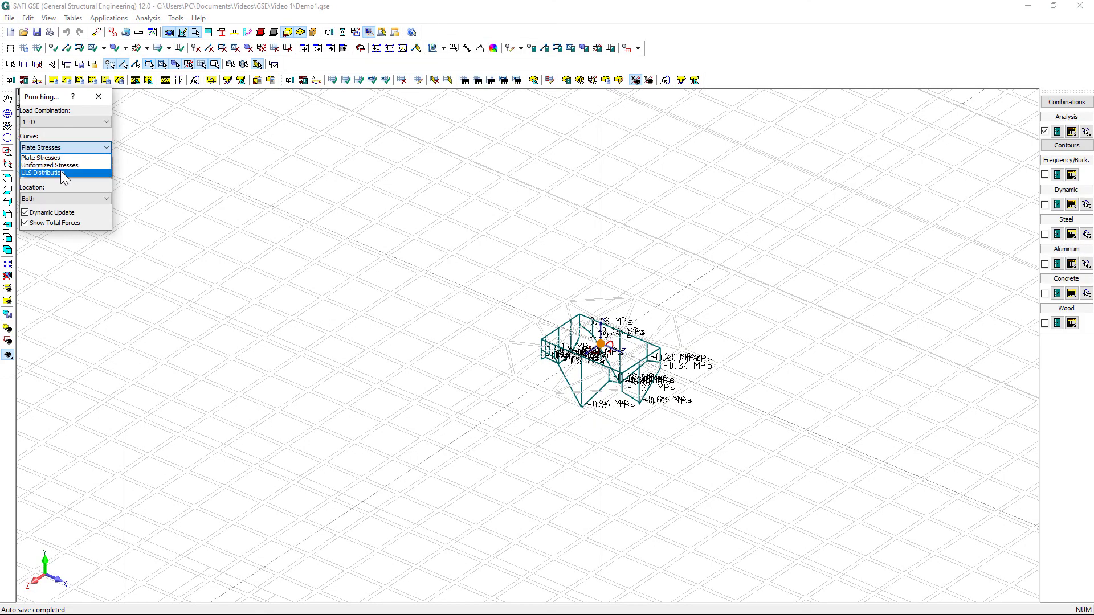
{"action": "left_click", "coordinate": [59, 172]}
{"action": "mouse_move", "coordinate": [664, 369]}
{"action": "middle_mouse_down"}
{"action": "mouse_move", "coordinate": [656, 377]}
{"action": "mouse_move", "coordinate": [808, 376]}
{"action": "mouse_move", "coordinate": [746, 388]}
{"action": "mouse_move", "coordinate": [659, 384]}
{"action": "middle_mouse_up"}
{"action": "scroll", "coordinate": [659, 384], "scroll_direction": "up", "scroll_amount": 2}
{"action": "scroll", "coordinate": [563, 343], "scroll_direction": "up", "scroll_amount": 2}
{"action": "middle_click_drag", "start_coordinate": [563, 343], "coordinate": [566, 326]}
{"action": "scroll", "coordinate": [566, 325], "scroll_direction": "down", "scroll_amount": 6}
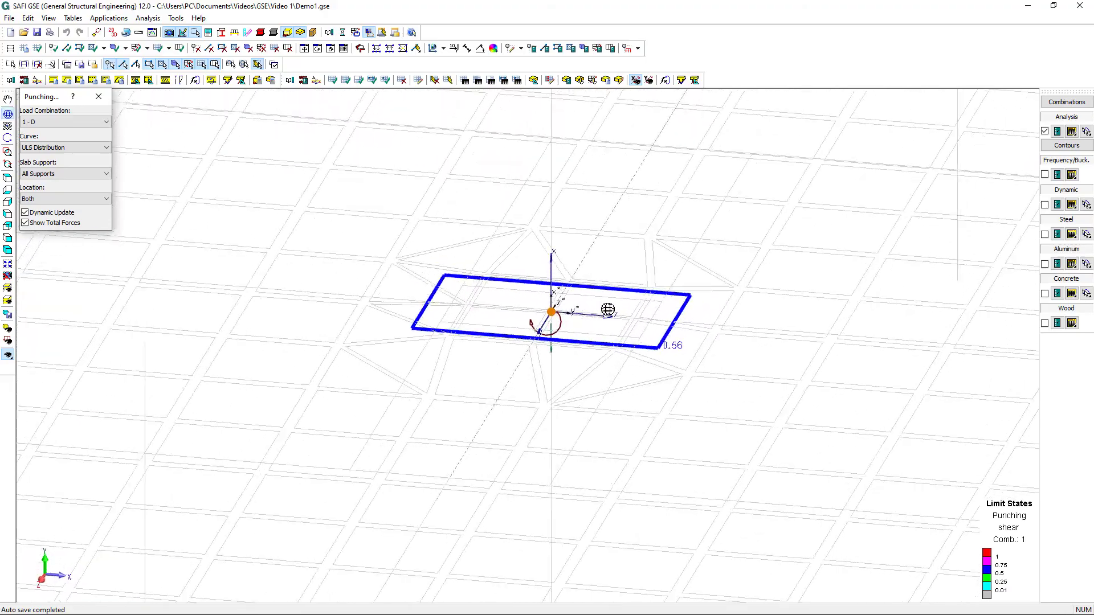
{"action": "scroll", "coordinate": [544, 322], "scroll_direction": "down", "scroll_amount": 5}
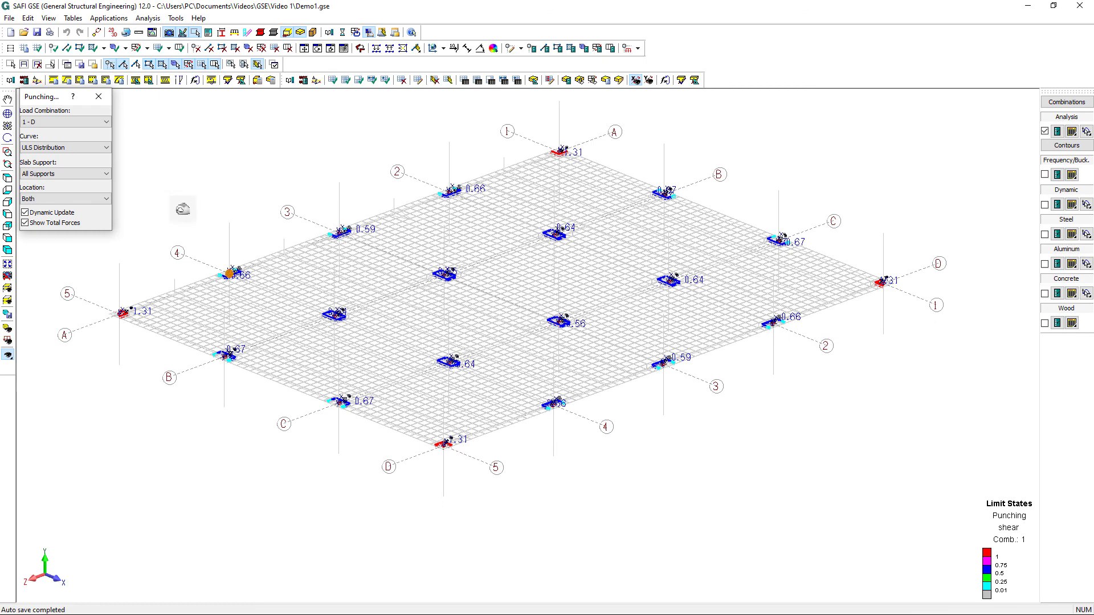
{"action": "left_click", "coordinate": [99, 96]}
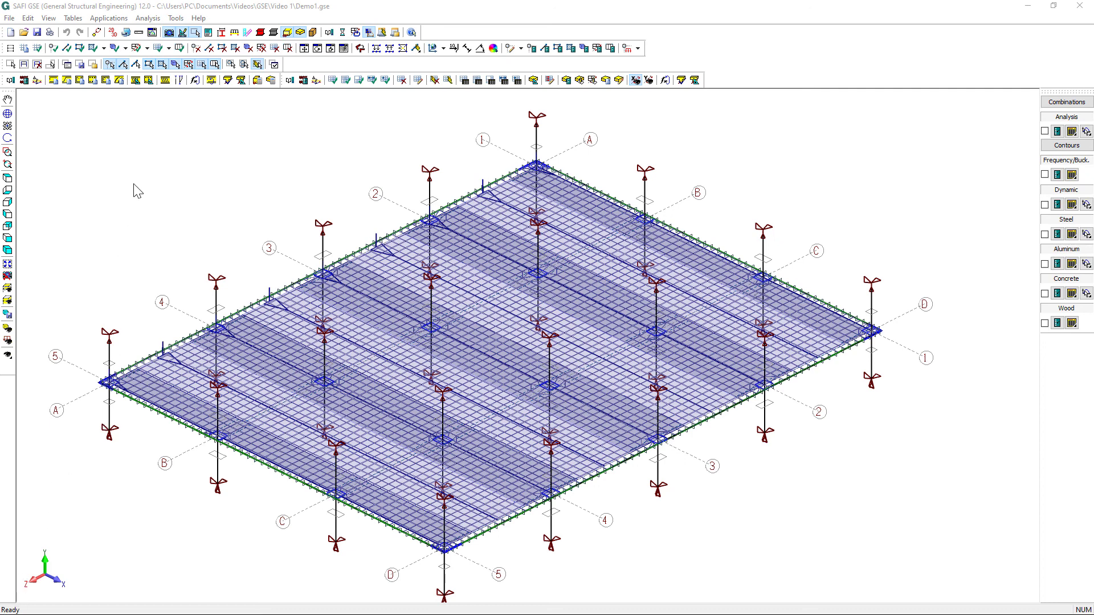
Review the cracked elements deflections parameters, including load combinations, load application times and deflection criteria, and accept them as they are.
{"action": "left_click", "coordinate": [37, 80]}
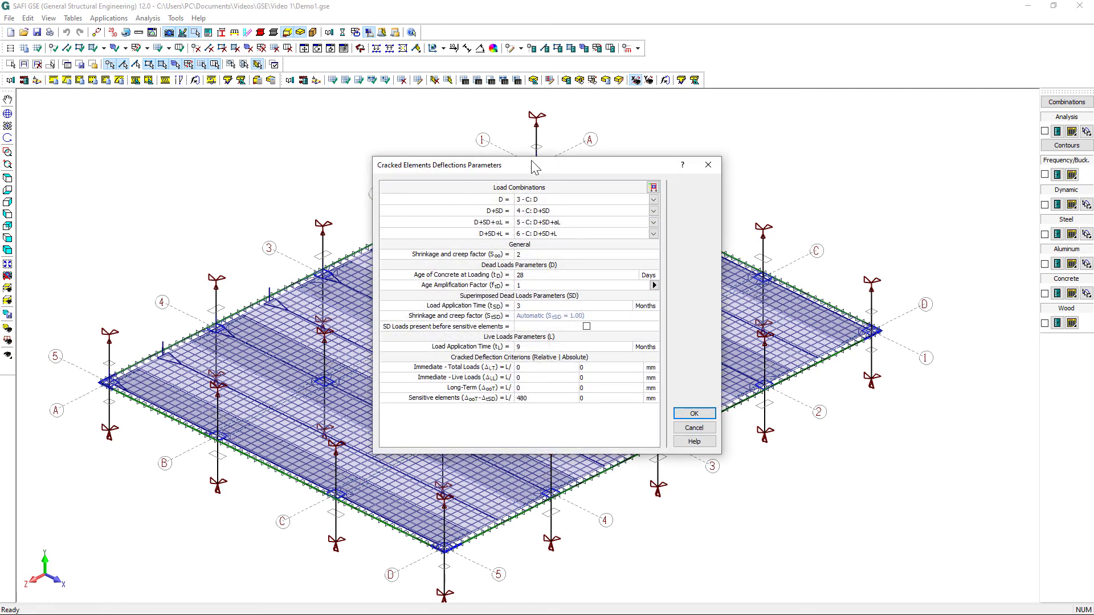
{"action": "left_click_drag", "start_coordinate": [531, 159], "coordinate": [523, 178]}
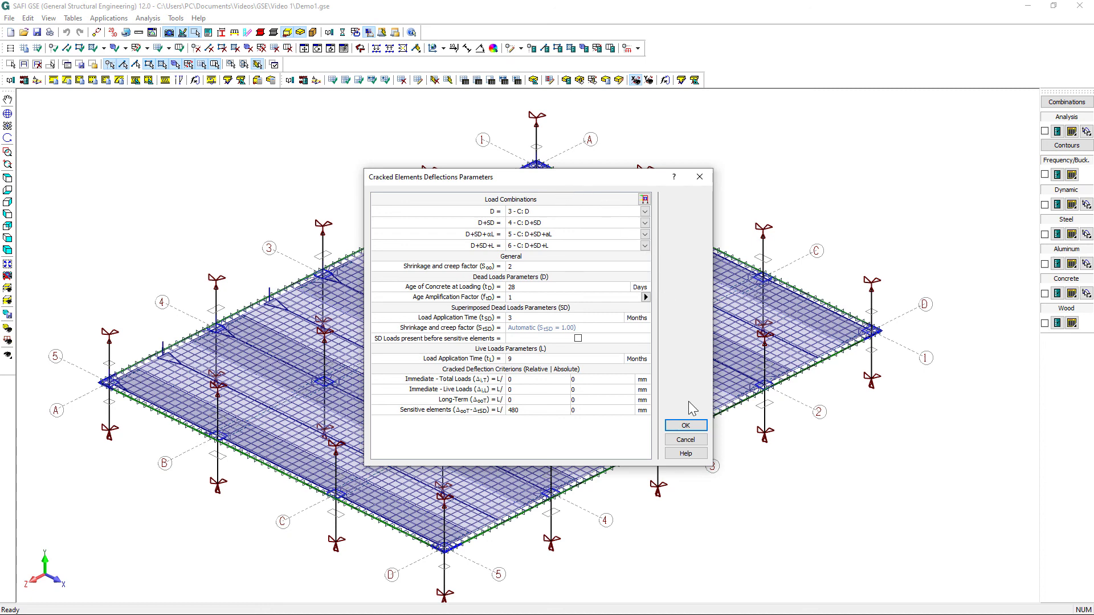
{"action": "left_click", "coordinate": [687, 427]}
{"action": "left_click", "coordinate": [686, 426]}
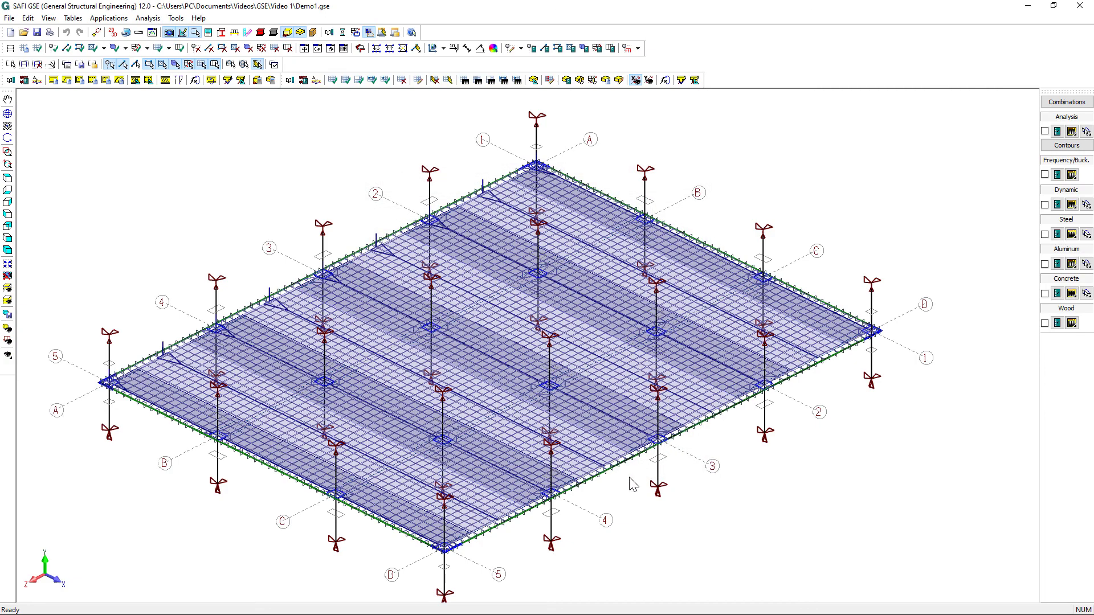
{"action": "middle_click_drag", "start_coordinate": [629, 474], "coordinate": [632, 471]}
{"action": "scroll", "coordinate": [632, 471], "scroll_direction": "down", "scroll_amount": 2}
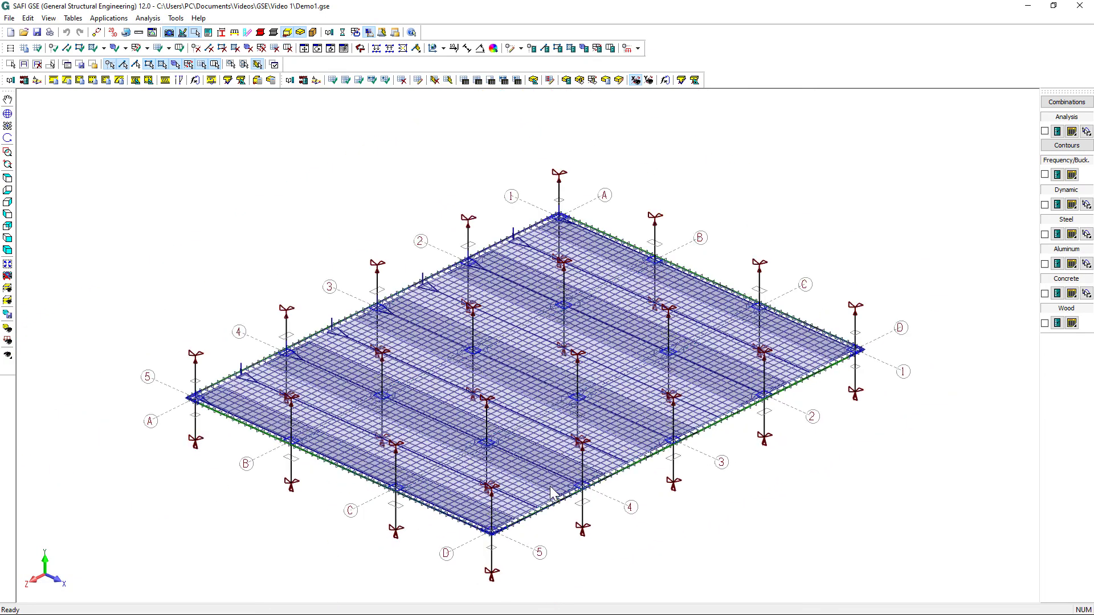
Display the Cracked Slabs Ie/Ig (Along x) iso-color contours on the slab with reversed colors.
{"action": "left_click", "coordinate": [1071, 146]}
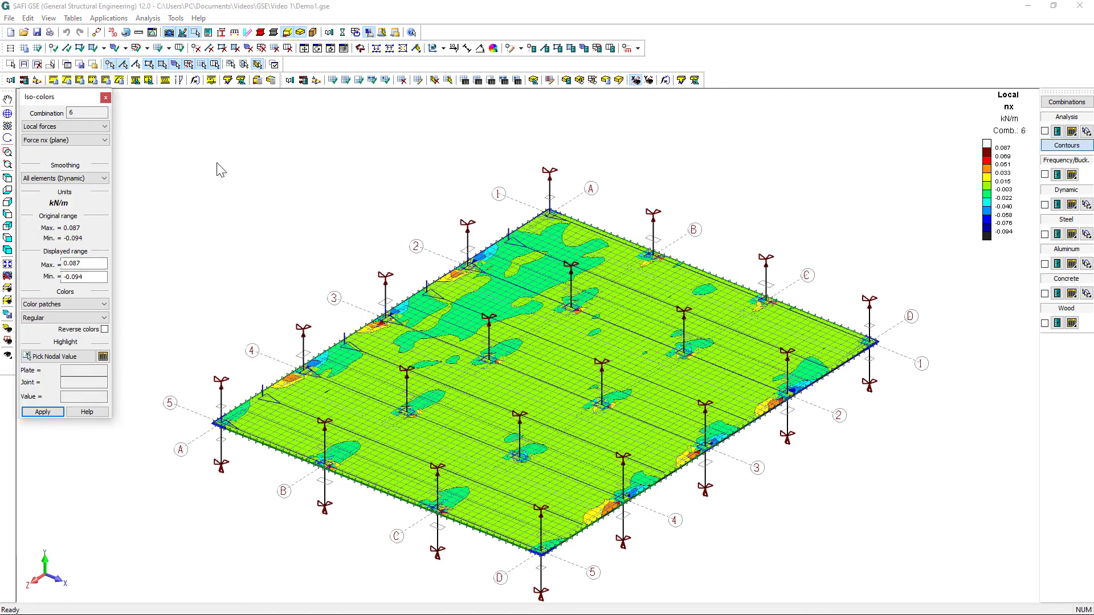
{"action": "left_click", "coordinate": [75, 126]}
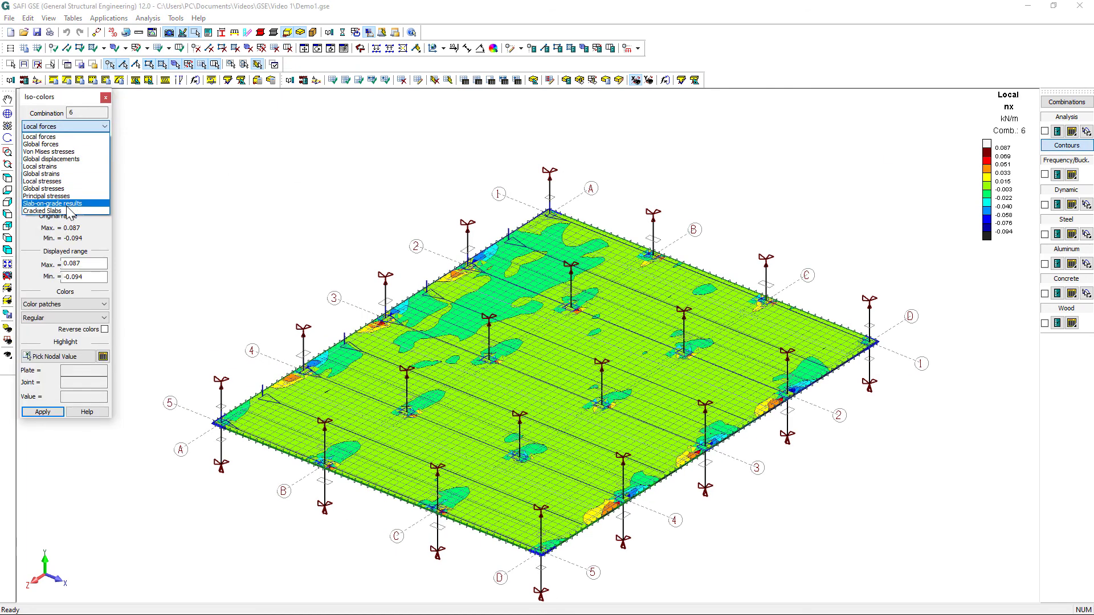
{"action": "left_click", "coordinate": [52, 211]}
{"action": "left_click", "coordinate": [94, 143]}
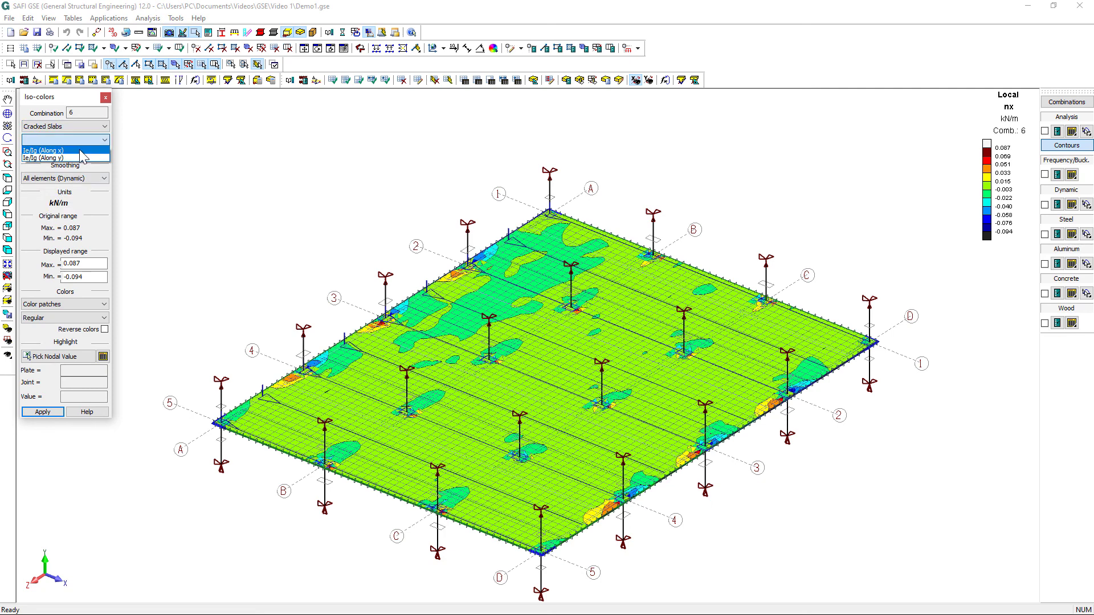
{"action": "left_click", "coordinate": [80, 150]}
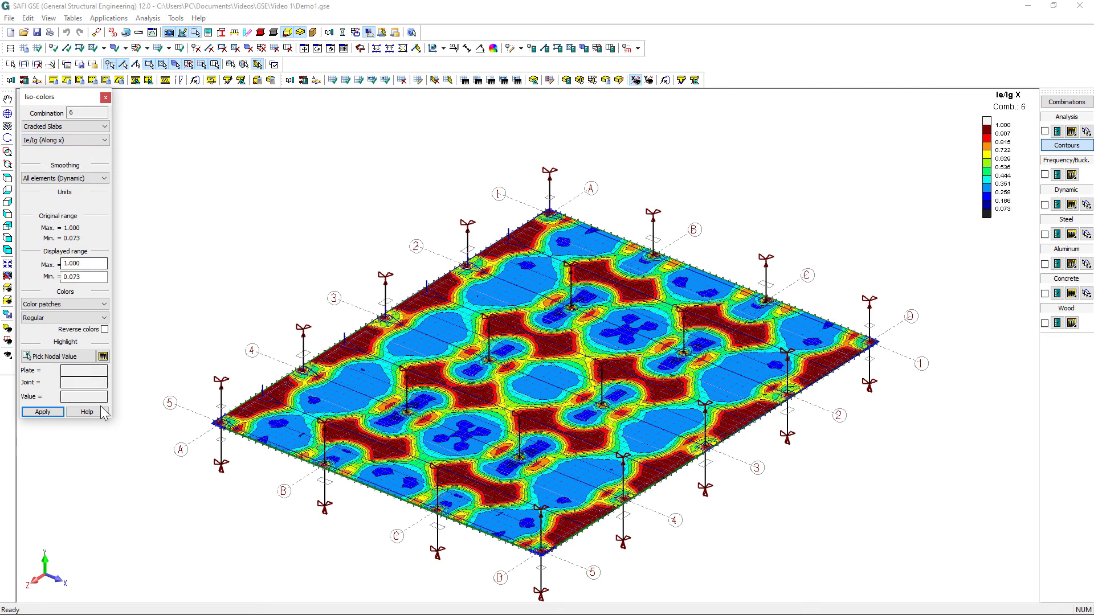
{"action": "left_click", "coordinate": [105, 329]}
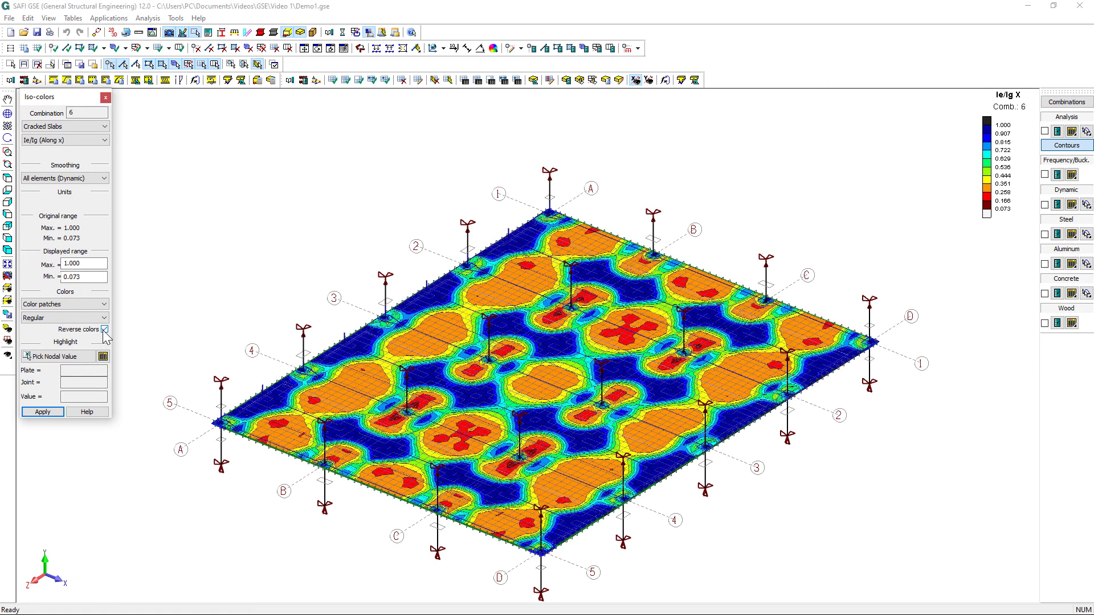
Switch the cracked slab contours to Ie/Ig (Along y), examine them, and close the contour display.
{"action": "left_click", "coordinate": [71, 142]}
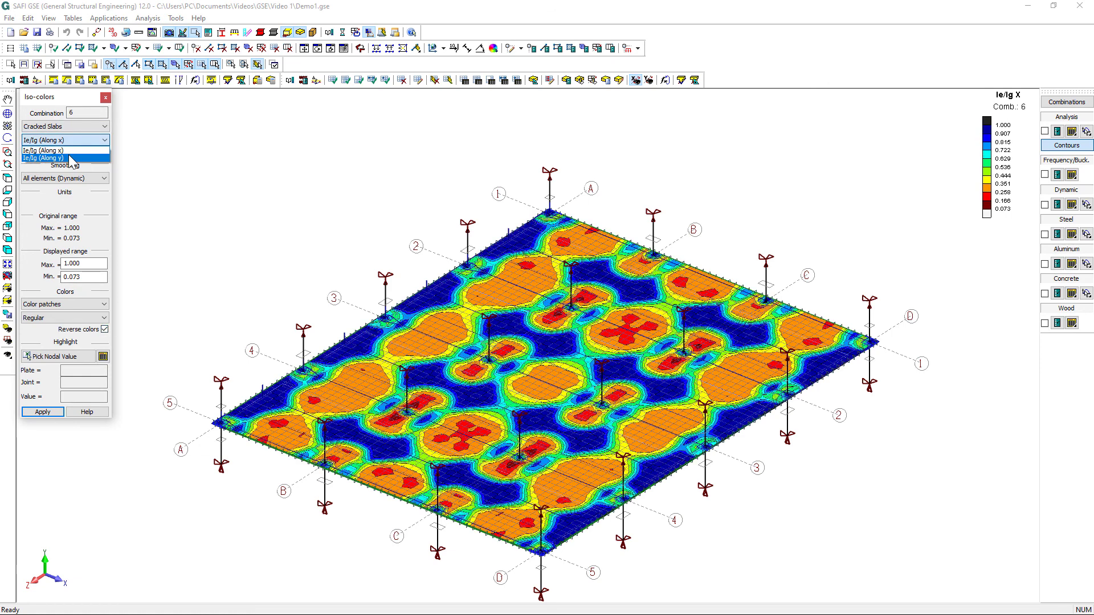
{"action": "left_click", "coordinate": [68, 156]}
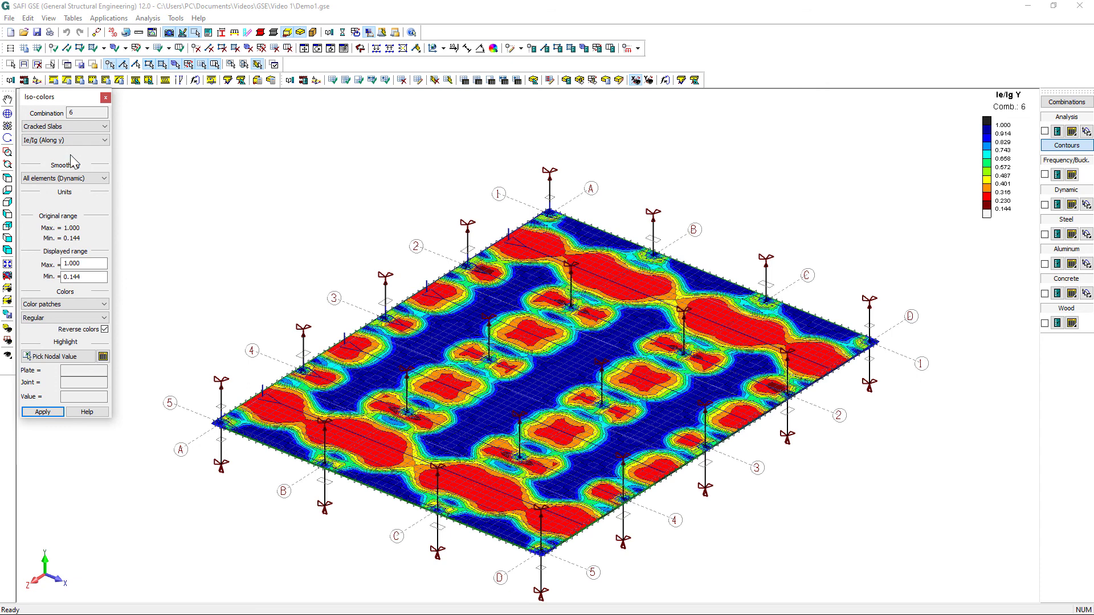
{"action": "left_click", "coordinate": [106, 98]}
{"action": "left_click", "coordinate": [105, 99]}
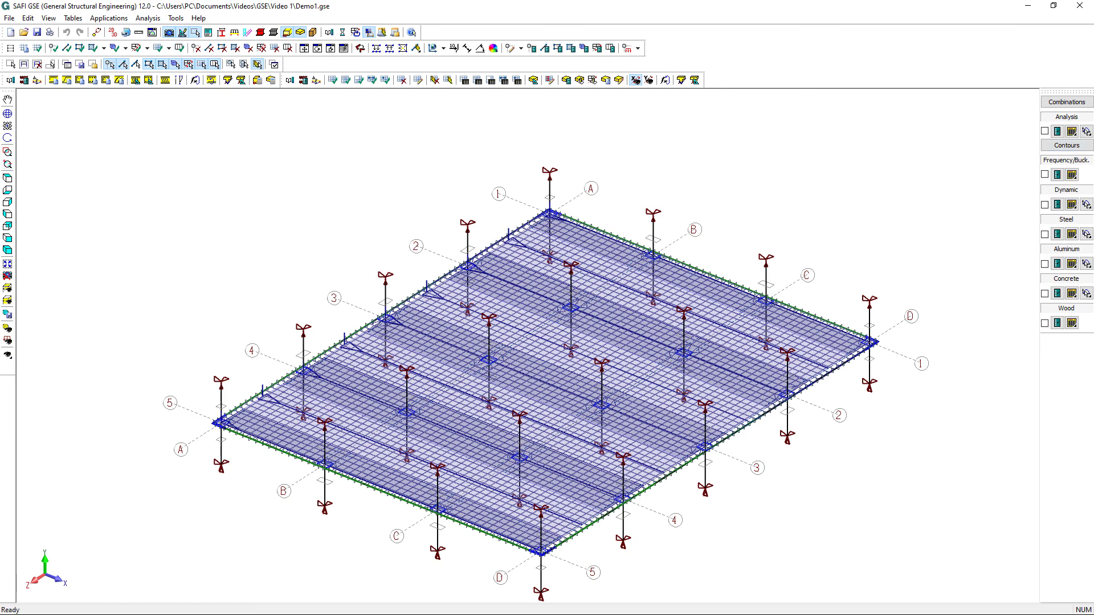
Redisplay the slab contours and show only load combination 3 - C: D.
{"action": "left_click", "coordinate": [1053, 144]}
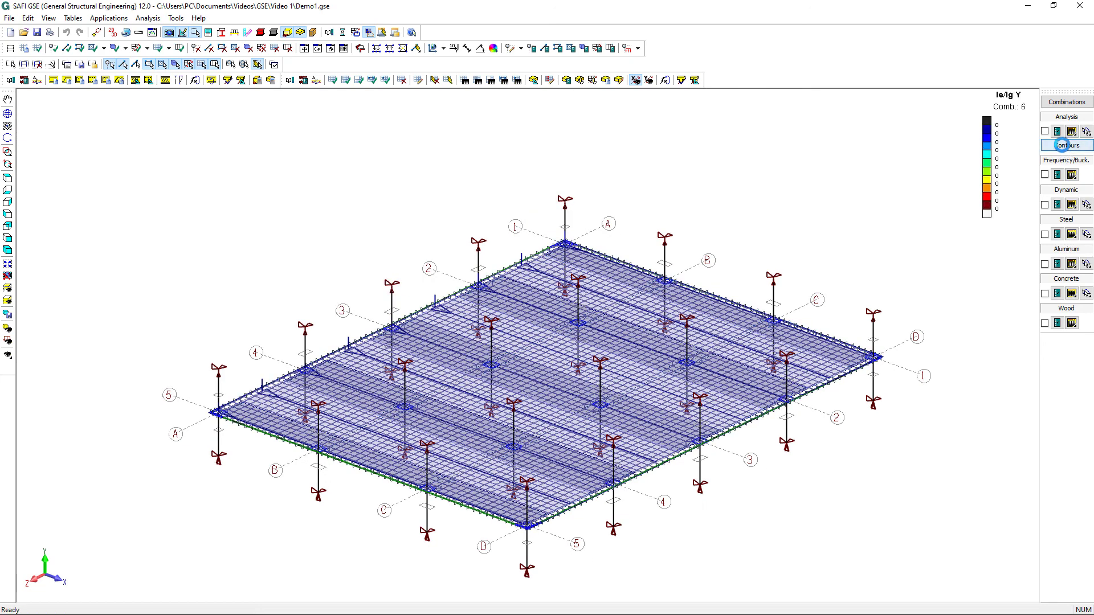
{"action": "left_click", "coordinate": [1066, 103]}
{"action": "left_click", "coordinate": [799, 207]}
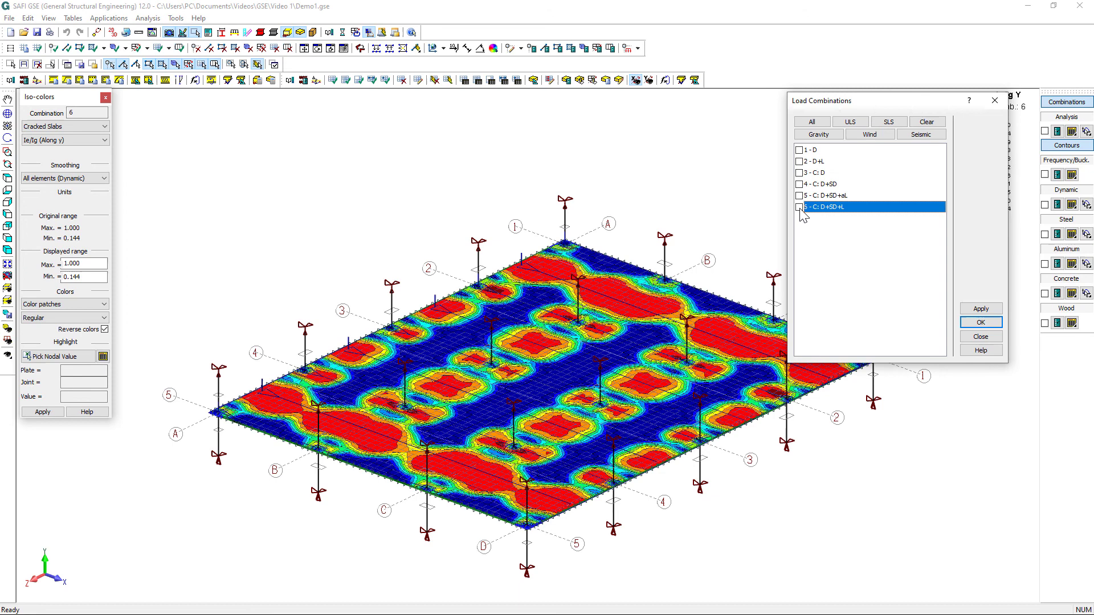
{"action": "left_click", "coordinate": [800, 173]}
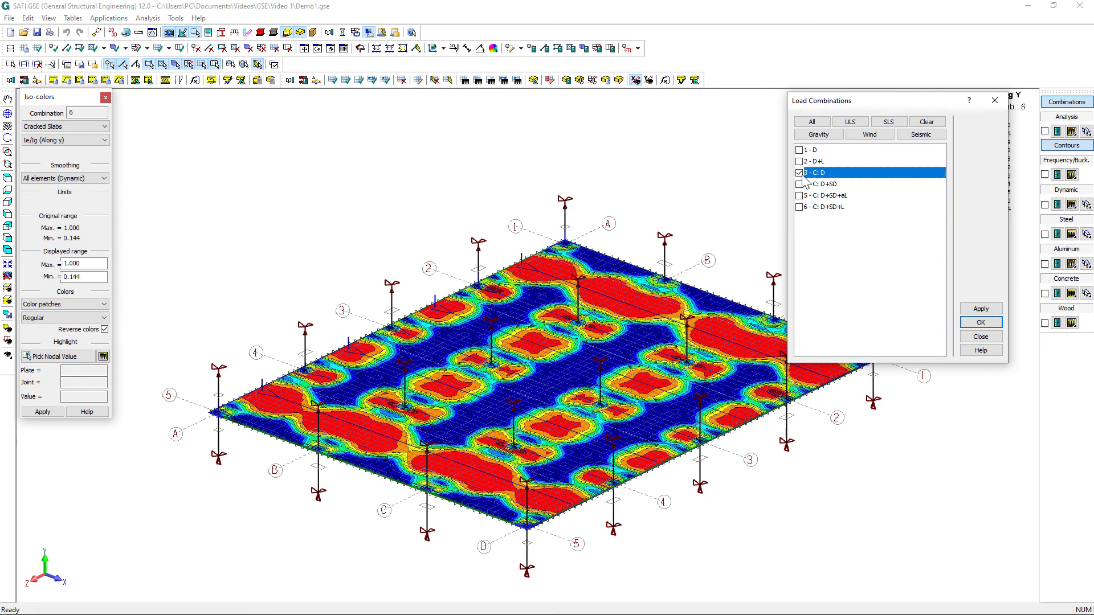
{"action": "left_click", "coordinate": [981, 309]}
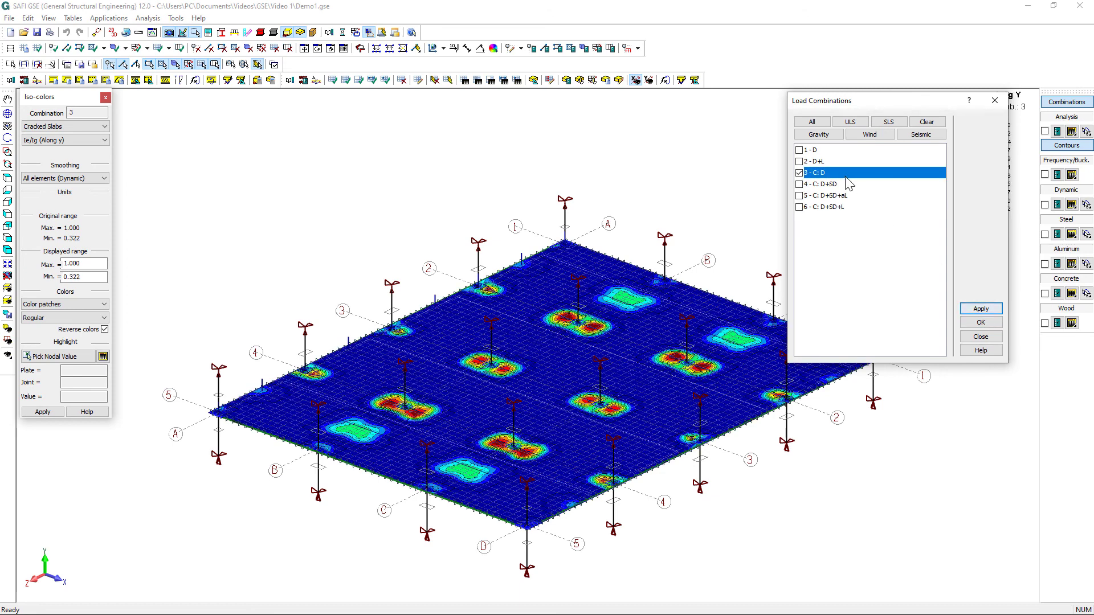
Compare the Ie/Ig contours for load combination 4 - C: D+SD and for combination 5 - C: D+SD+aL.
{"action": "left_click", "coordinate": [799, 184]}
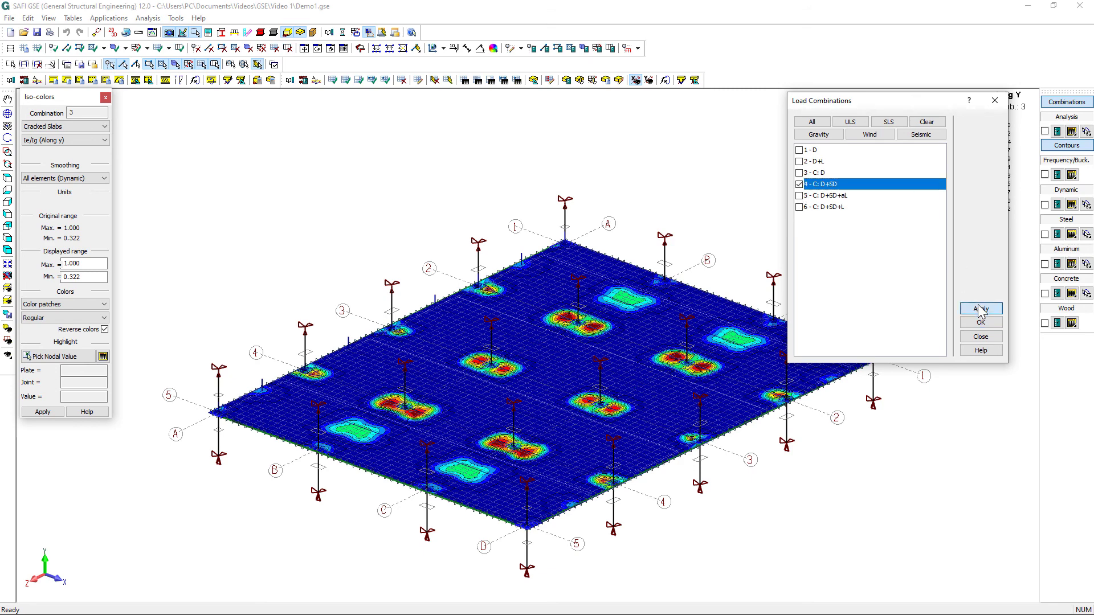
{"action": "left_click", "coordinate": [980, 308]}
{"action": "left_click", "coordinate": [803, 196]}
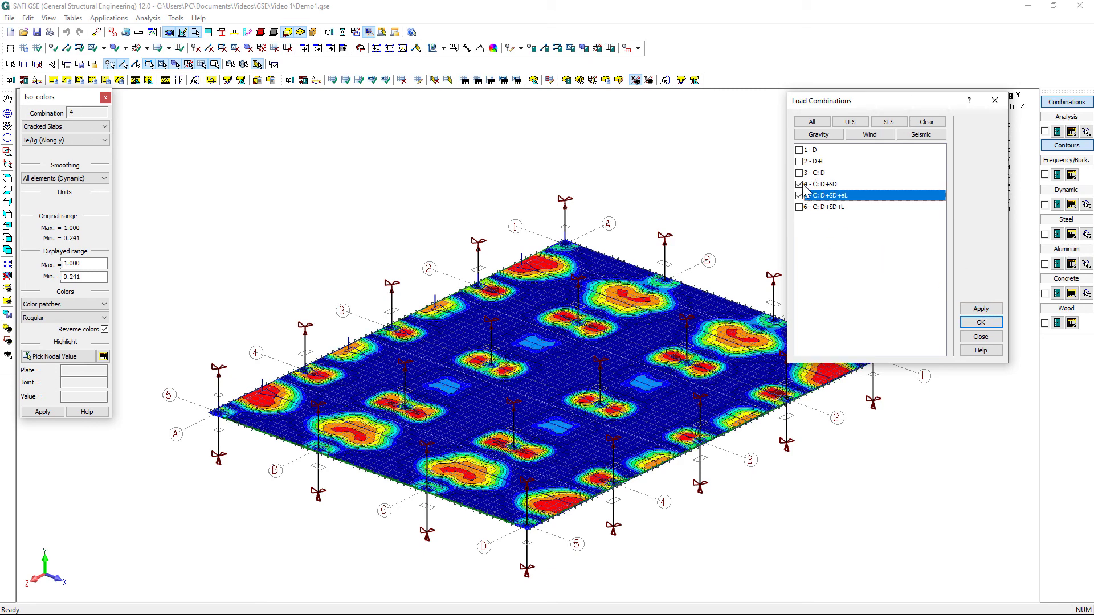
{"action": "left_click", "coordinate": [799, 184]}
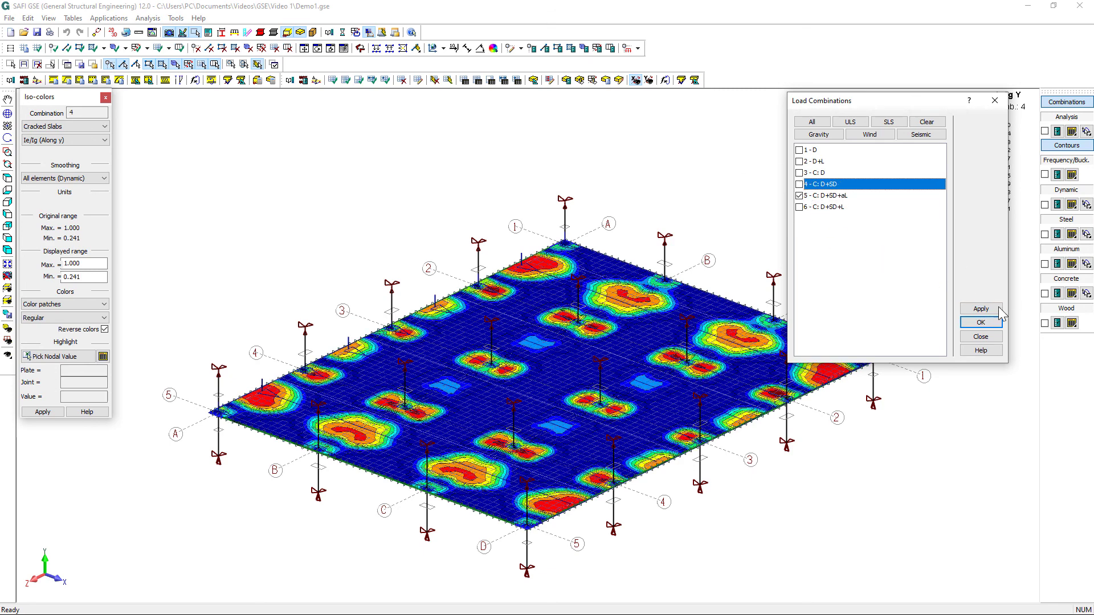
{"action": "left_click", "coordinate": [980, 308]}
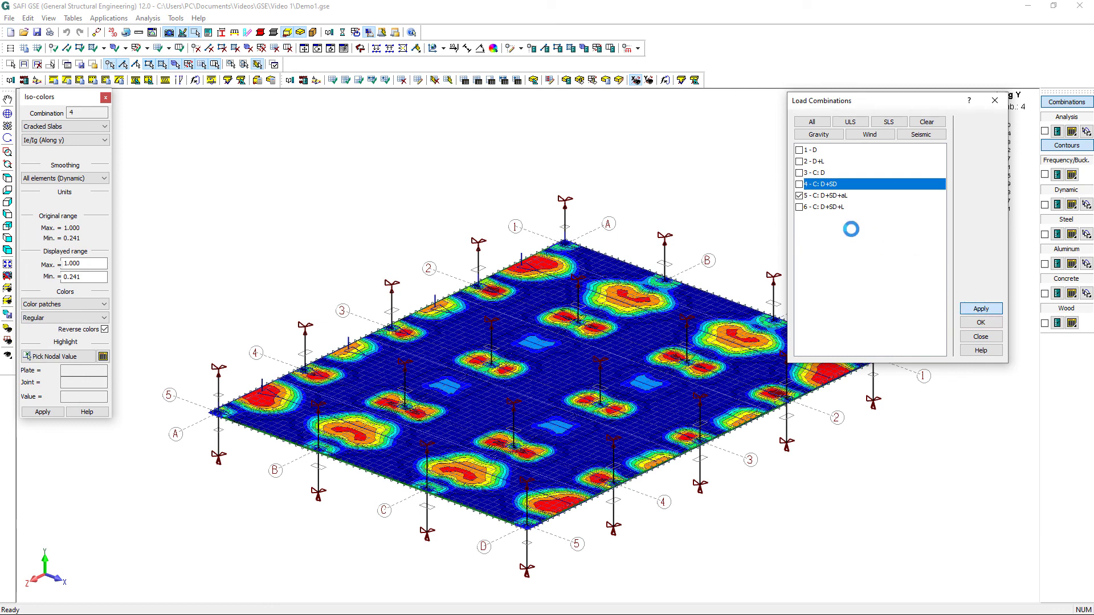
Show the Ie/Ig contours for load combination 6 - C: D+SD+L only, accept the selection, and turn off the contours.
{"action": "left_click", "coordinate": [800, 196]}
{"action": "left_click", "coordinate": [800, 207]}
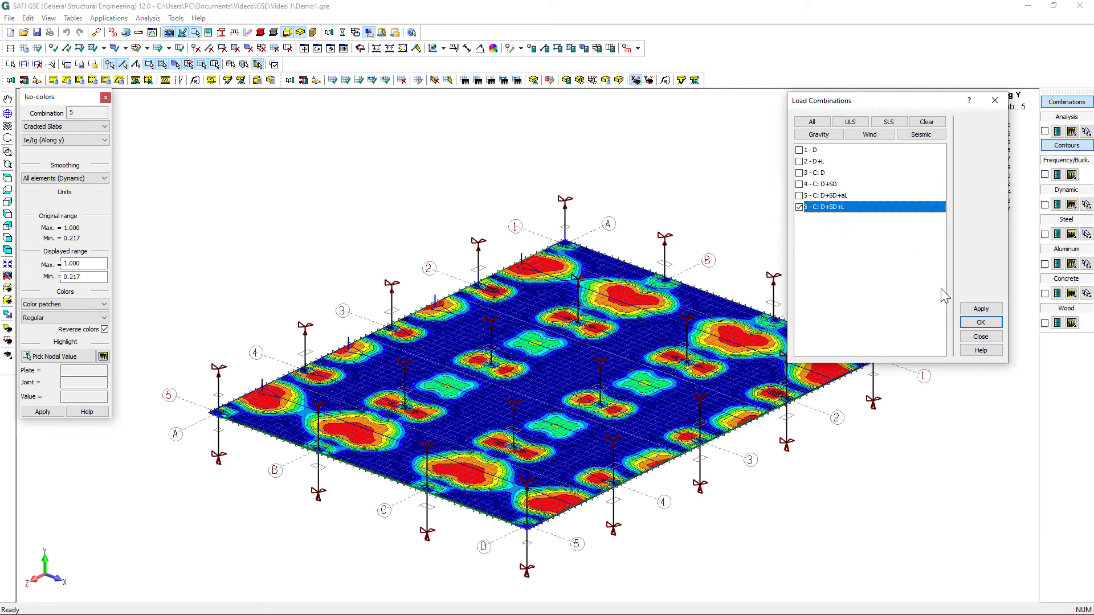
{"action": "left_click", "coordinate": [981, 308]}
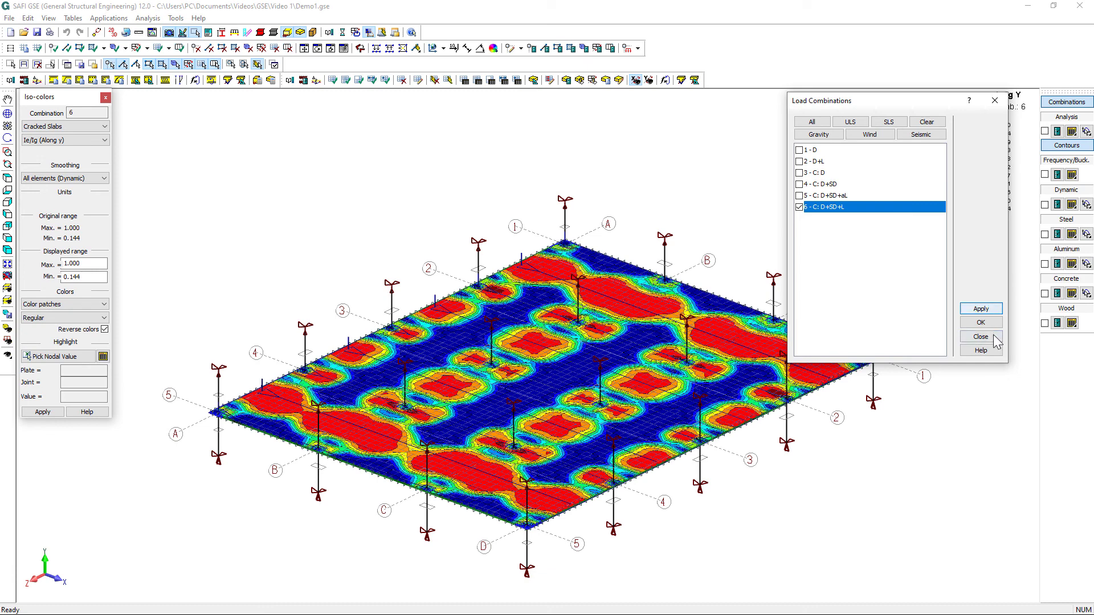
{"action": "left_click", "coordinate": [981, 322]}
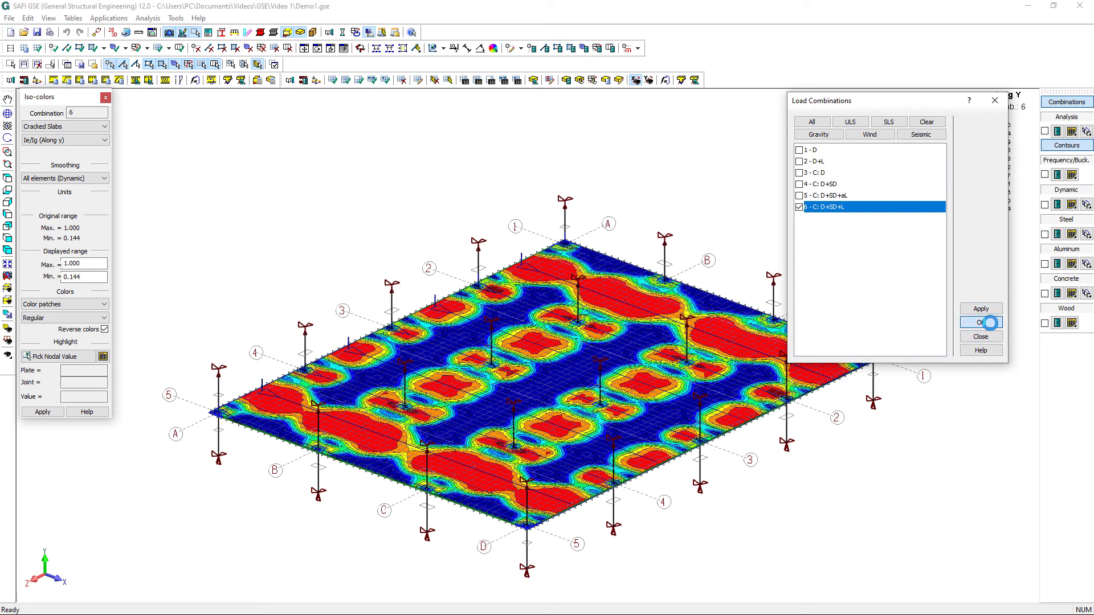
{"action": "left_click", "coordinate": [1063, 147]}
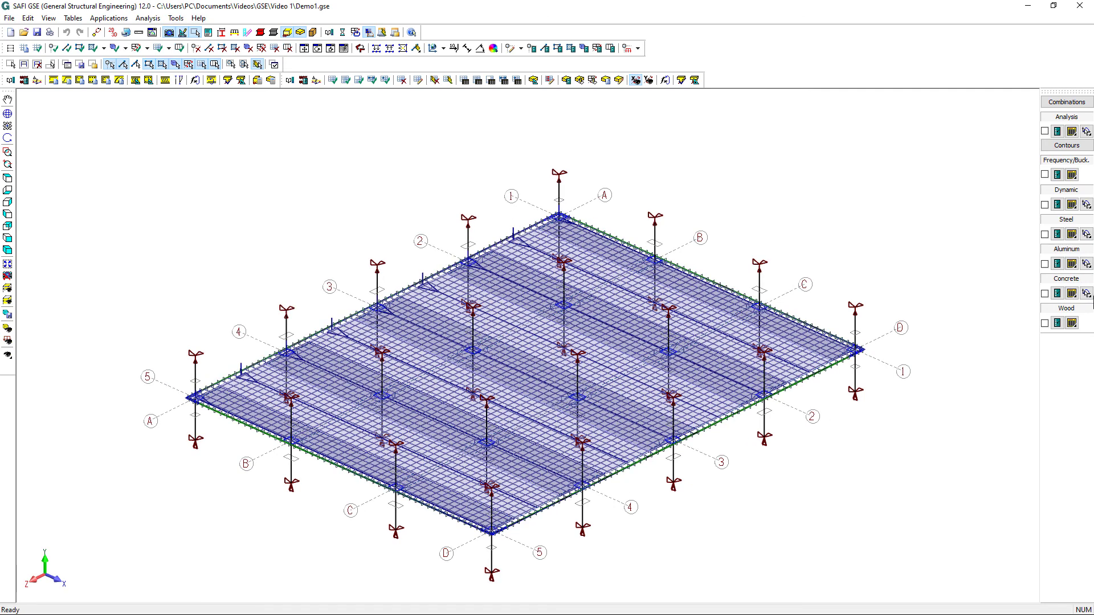
Open the long-term deflection results for joint 2846, in the middle of the corner panel between grids A-B and 1-2.
{"action": "left_click", "coordinate": [1086, 292]}
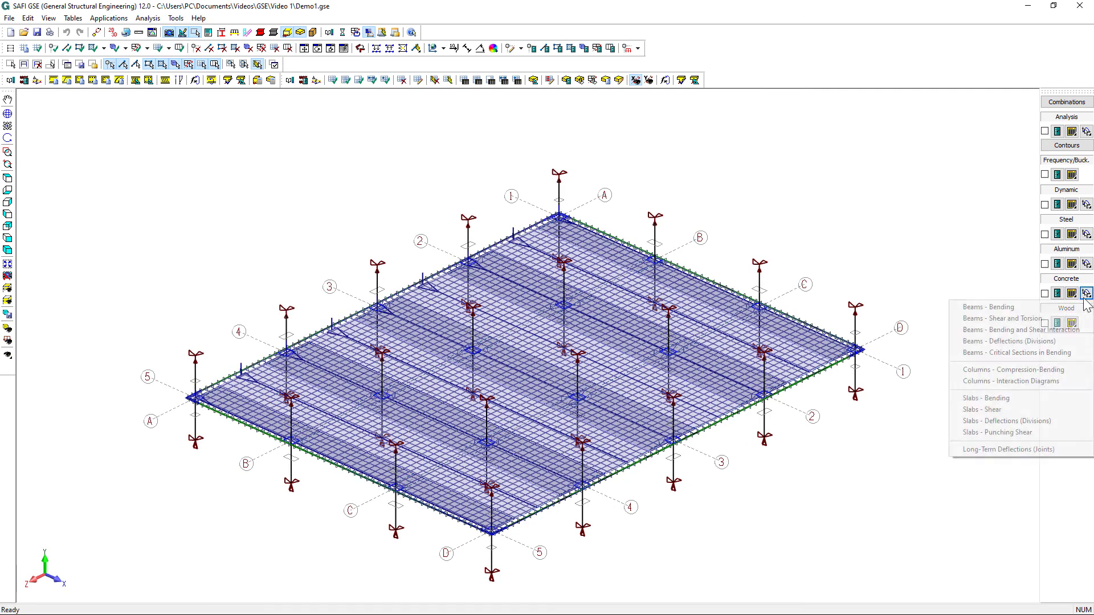
{"action": "left_click", "coordinate": [1004, 449]}
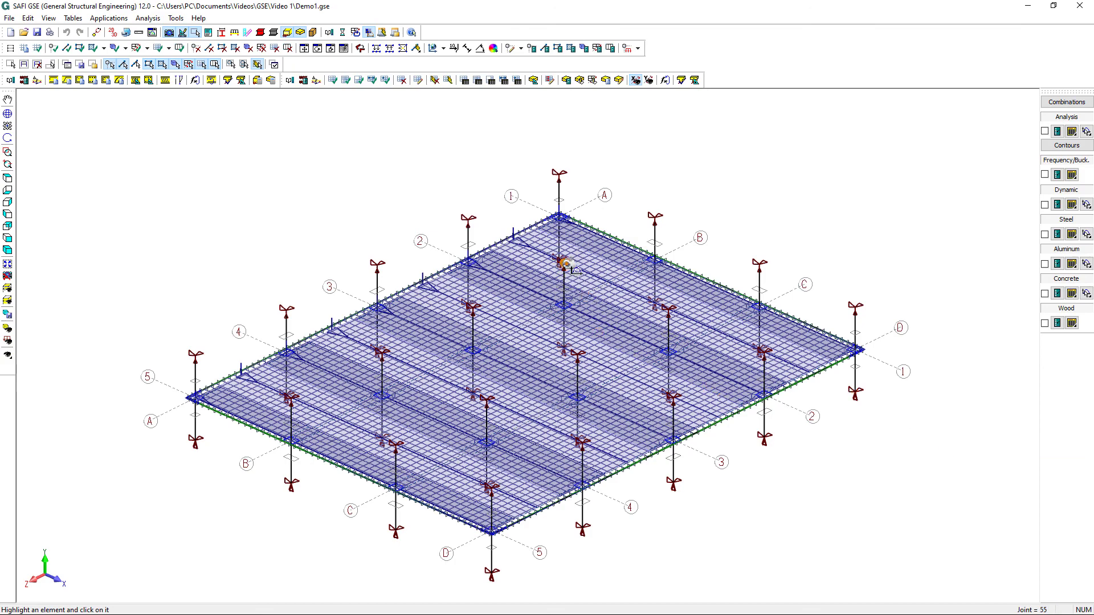
{"action": "middle_click_drag", "start_coordinate": [565, 263], "coordinate": [571, 266]}
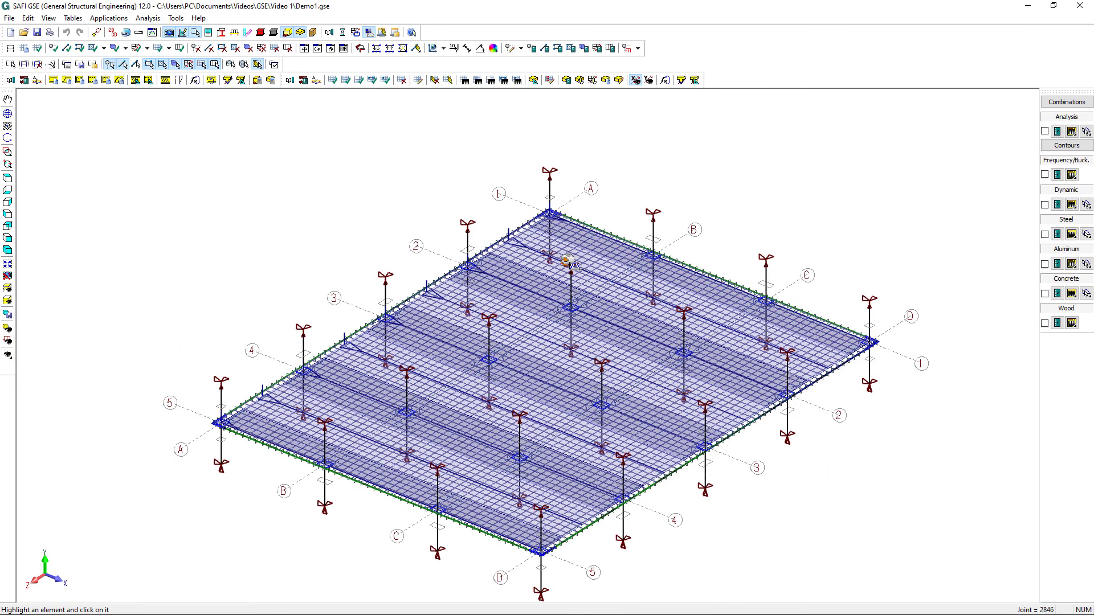
{"action": "left_click", "coordinate": [571, 265]}
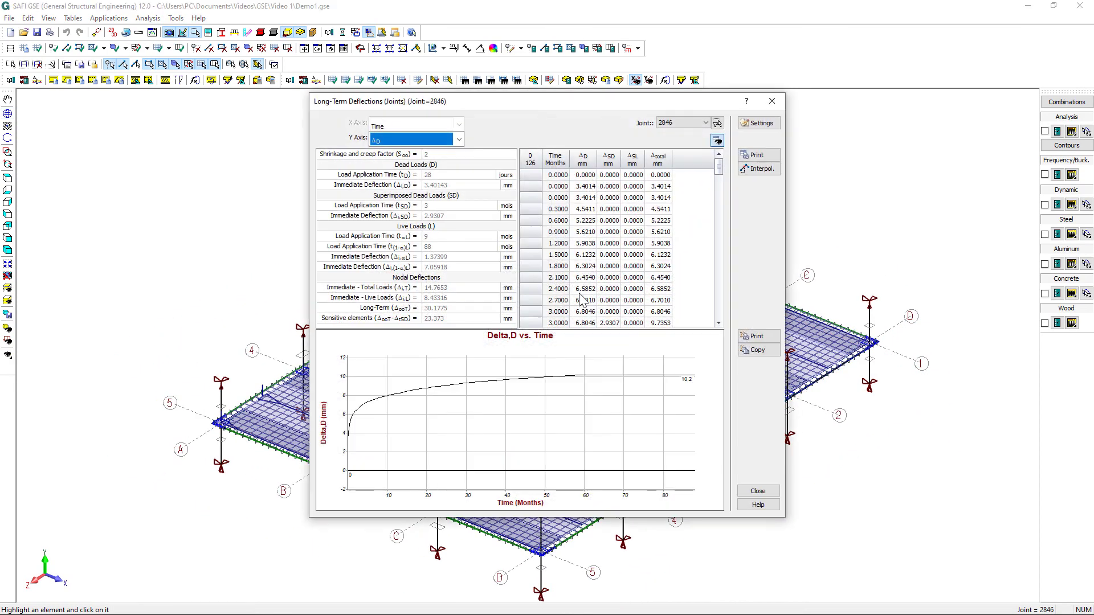
Plot the joint's ΔSD, ΔSL and Δtotal deflections against time in turn, and close the long-term deflection results.
{"action": "left_click", "coordinate": [459, 139]}
{"action": "left_click", "coordinate": [450, 159]}
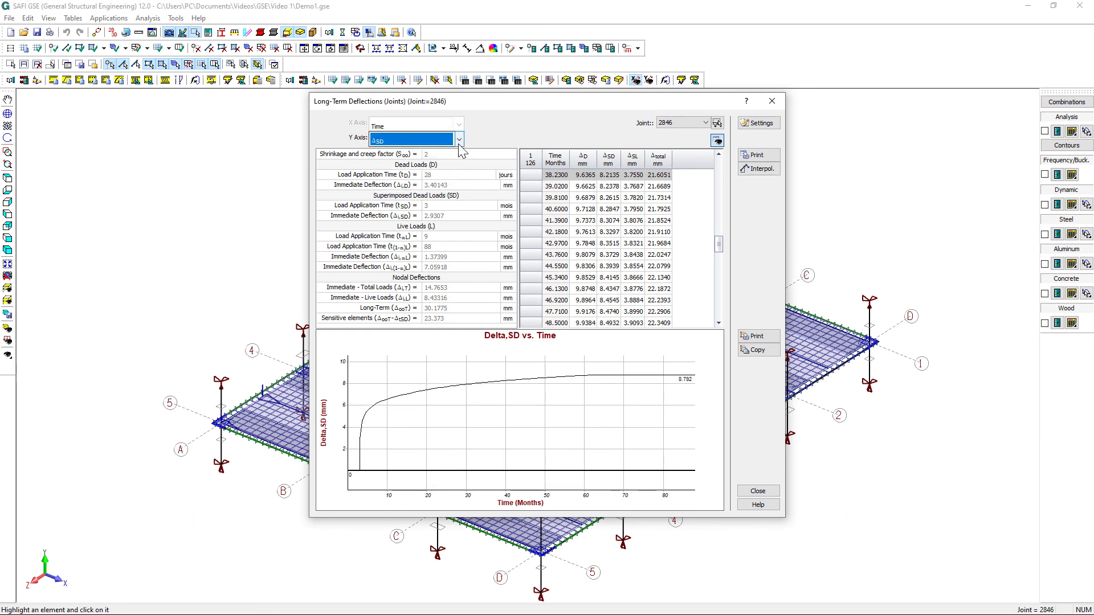
{"action": "left_click", "coordinate": [458, 143]}
{"action": "left_click", "coordinate": [442, 172]}
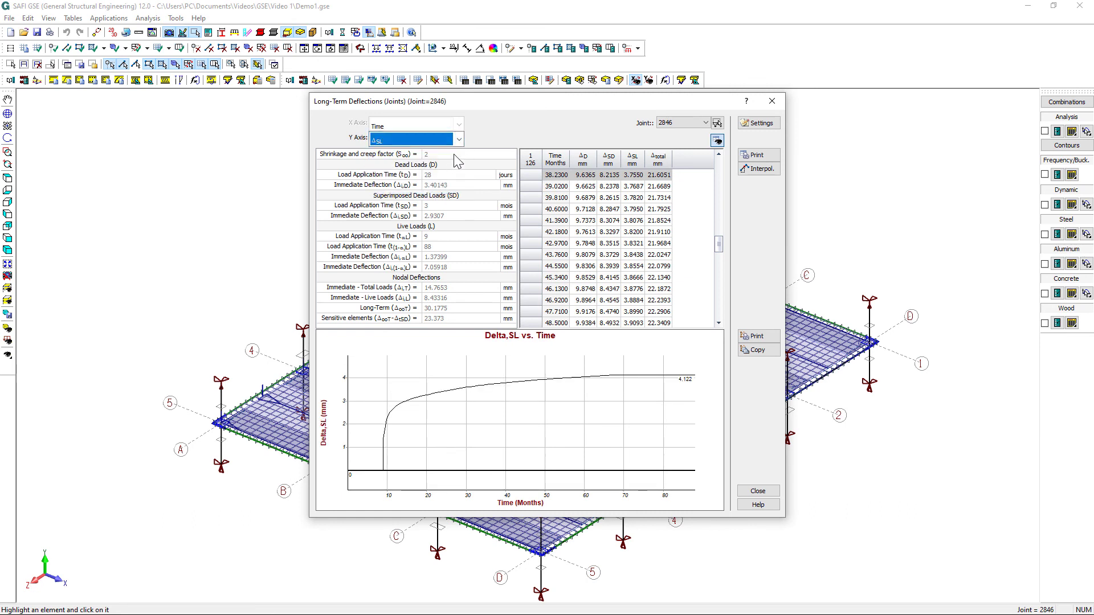
{"action": "left_click", "coordinate": [458, 140]}
{"action": "left_click", "coordinate": [434, 191]}
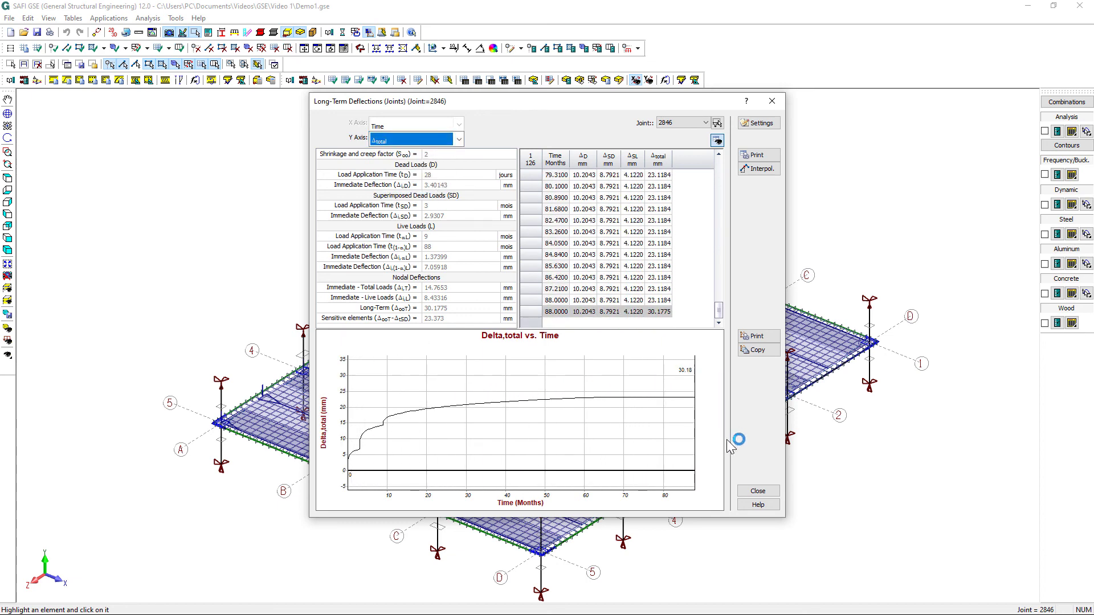
{"action": "left_click", "coordinate": [754, 497]}
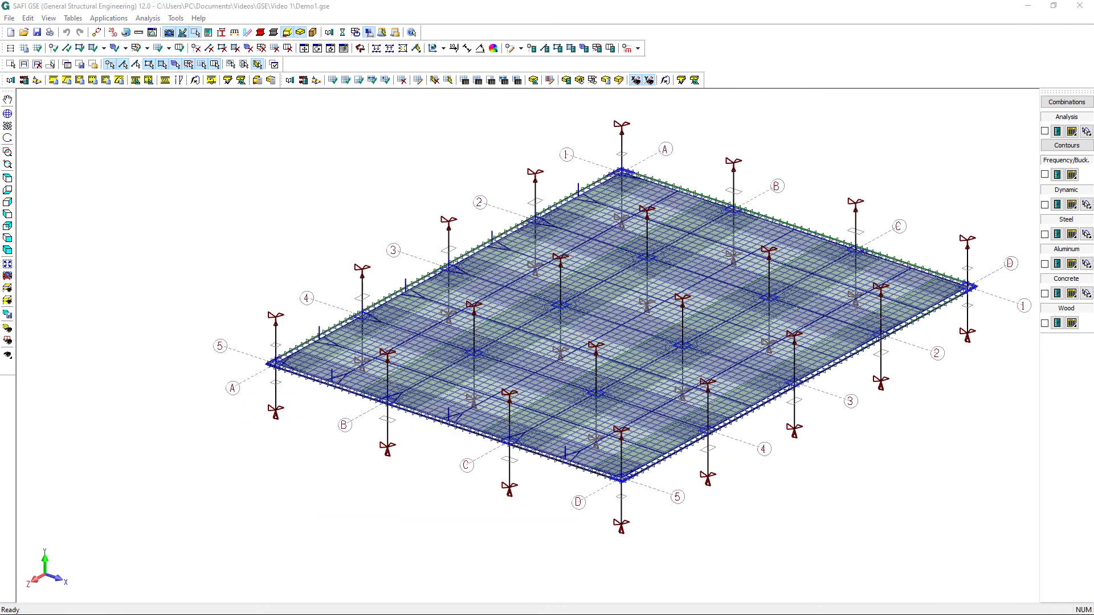
Turn on the concrete results display and show only the Bending limit state, with Cracked Deflections set to None.
{"action": "left_click", "coordinate": [1057, 294]}
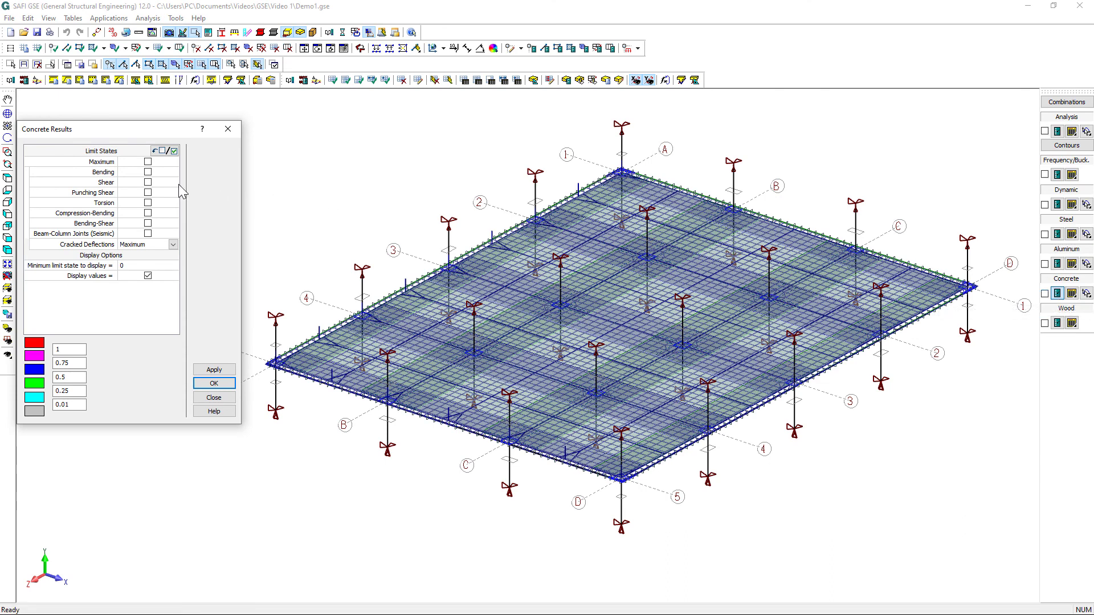
{"action": "left_click", "coordinate": [1045, 294]}
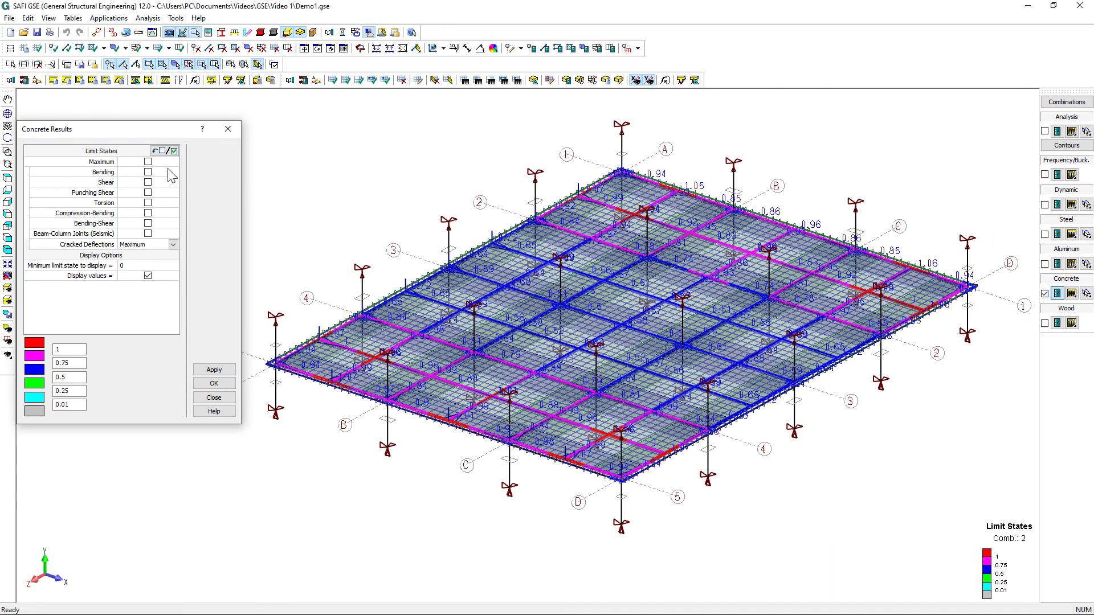
{"action": "left_click", "coordinate": [170, 246]}
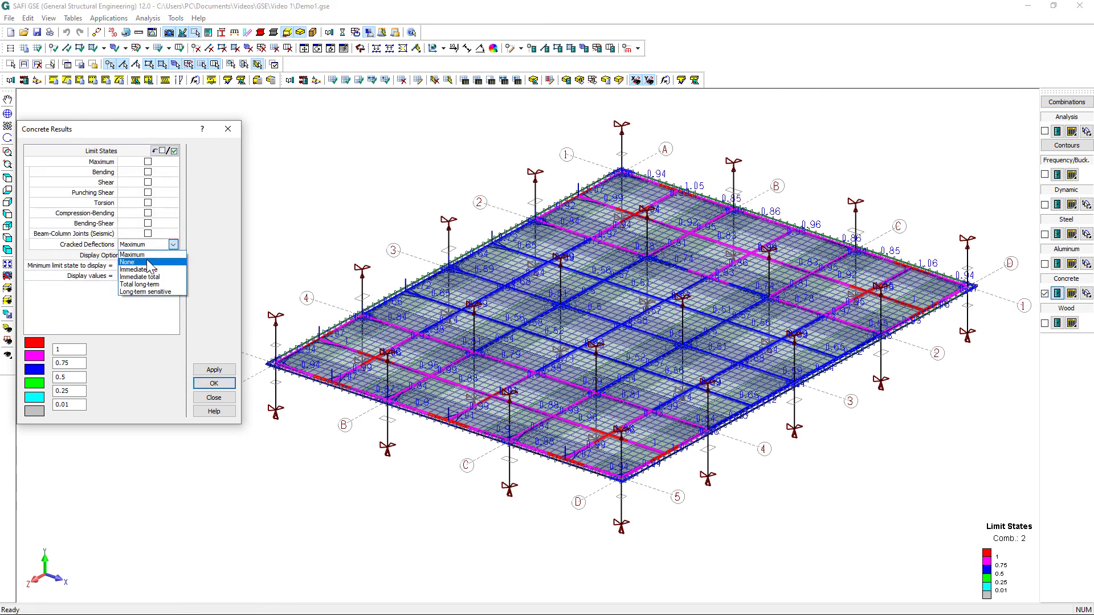
{"action": "left_click", "coordinate": [143, 253]}
{"action": "left_click", "coordinate": [148, 172]}
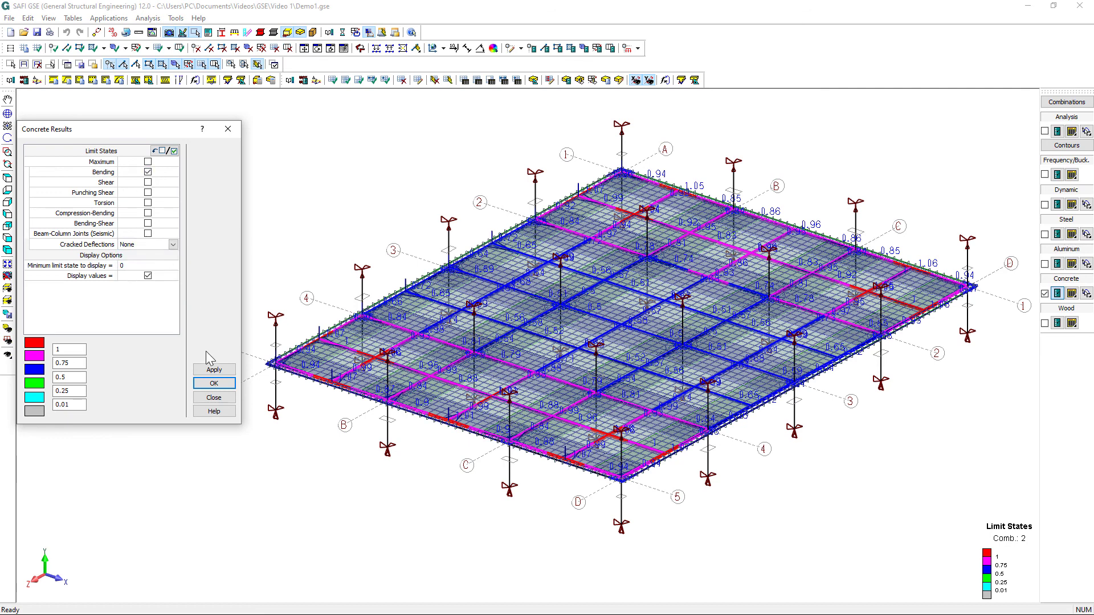
{"action": "left_click", "coordinate": [214, 370]}
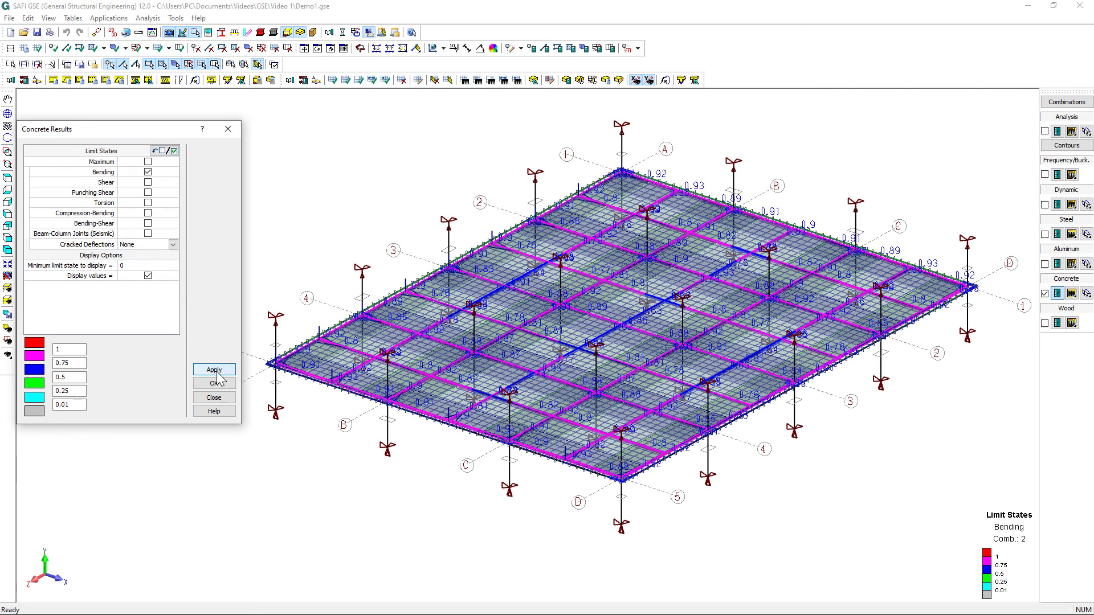
Display the slab's Shear limit state alone, followed by the Punching Shear limit state alone.
{"action": "left_click", "coordinate": [148, 182]}
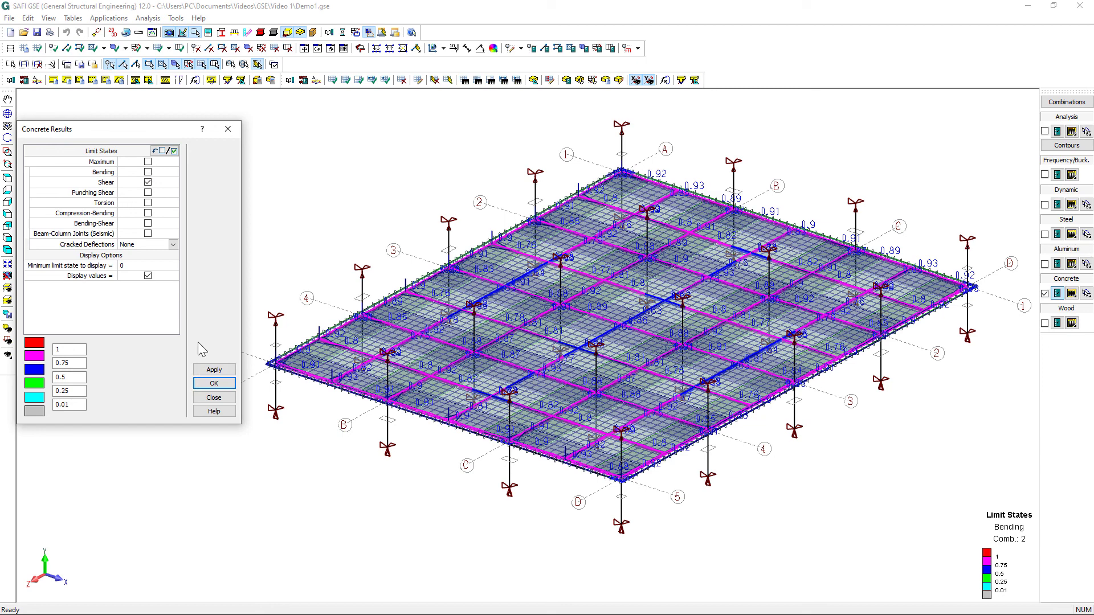
{"action": "left_click", "coordinate": [214, 370]}
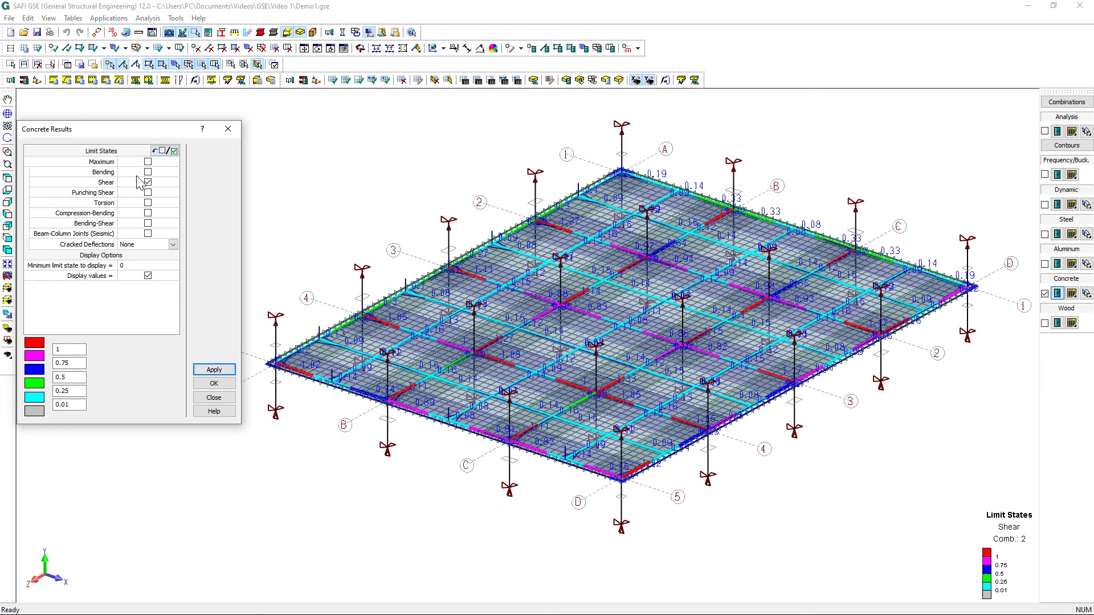
{"action": "left_click", "coordinate": [148, 193]}
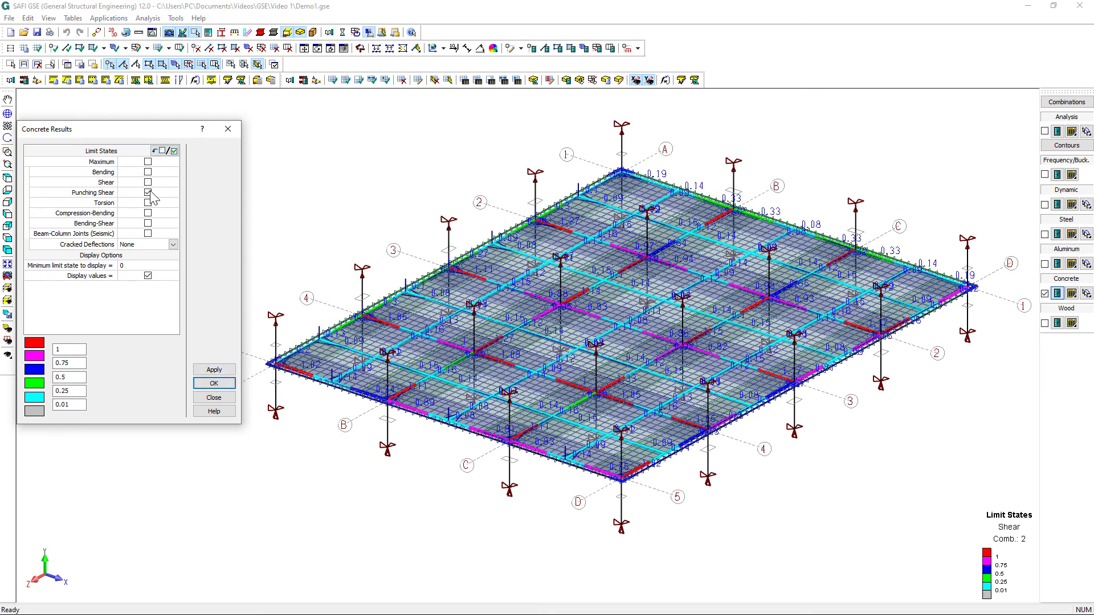
{"action": "left_click", "coordinate": [214, 370]}
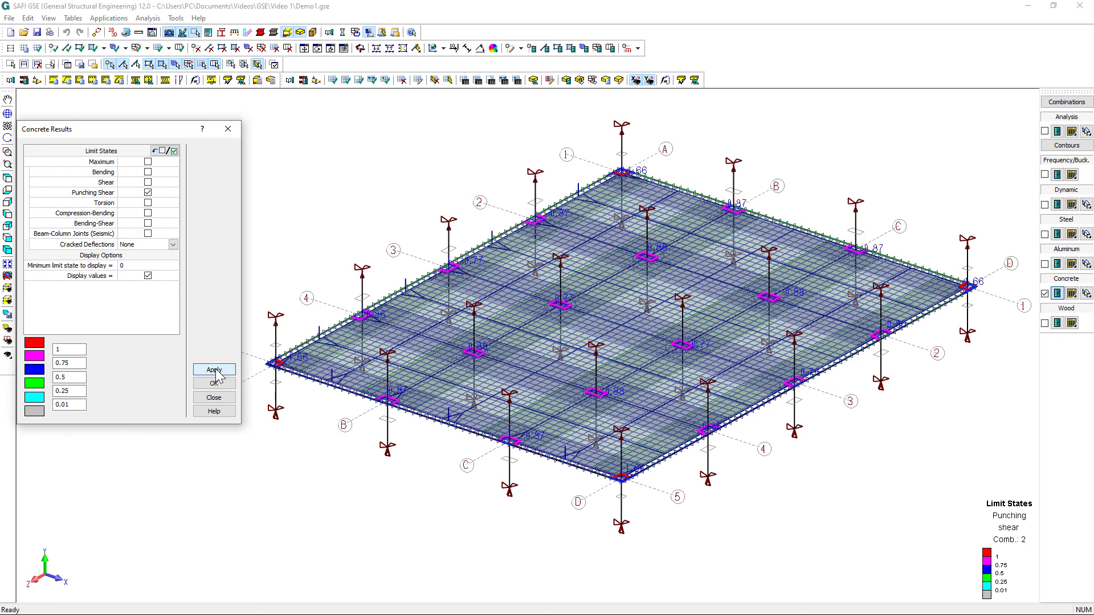
Display all individual limit states from Bending to Beam-Column Joints with Maximum cracked deflections, and examine the slab from another angle.
{"action": "left_click", "coordinate": [149, 193]}
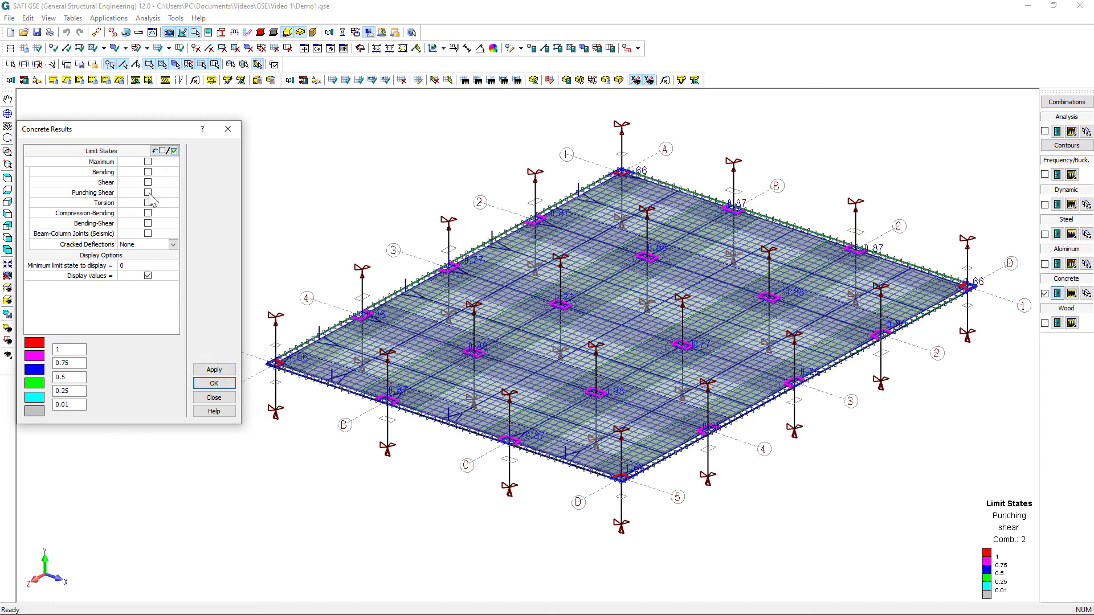
{"action": "left_click", "coordinate": [174, 151]}
{"action": "left_click", "coordinate": [215, 371]}
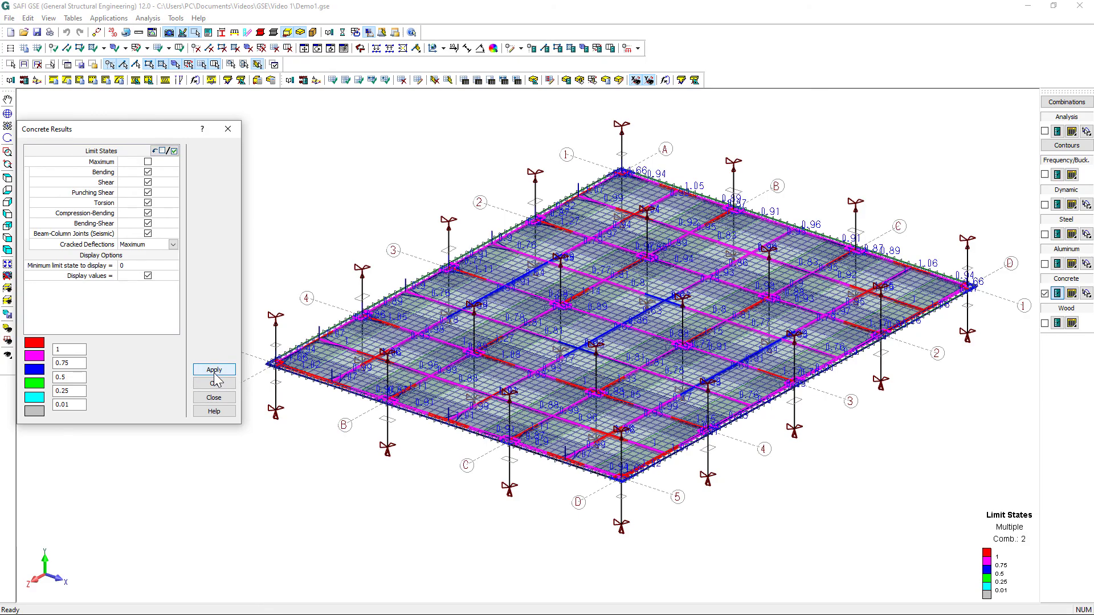
{"action": "mouse_move", "coordinate": [531, 345]}
{"action": "middle_mouse_down"}
{"action": "mouse_move", "coordinate": [497, 274]}
{"action": "mouse_move", "coordinate": [475, 278]}
{"action": "mouse_move", "coordinate": [530, 333]}
{"action": "middle_mouse_up"}
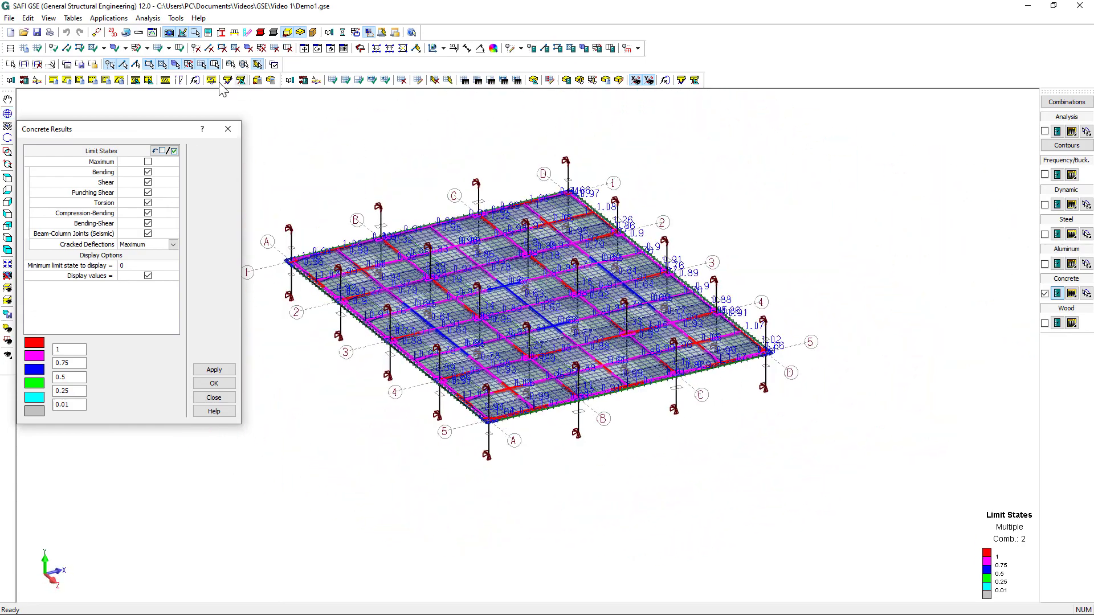